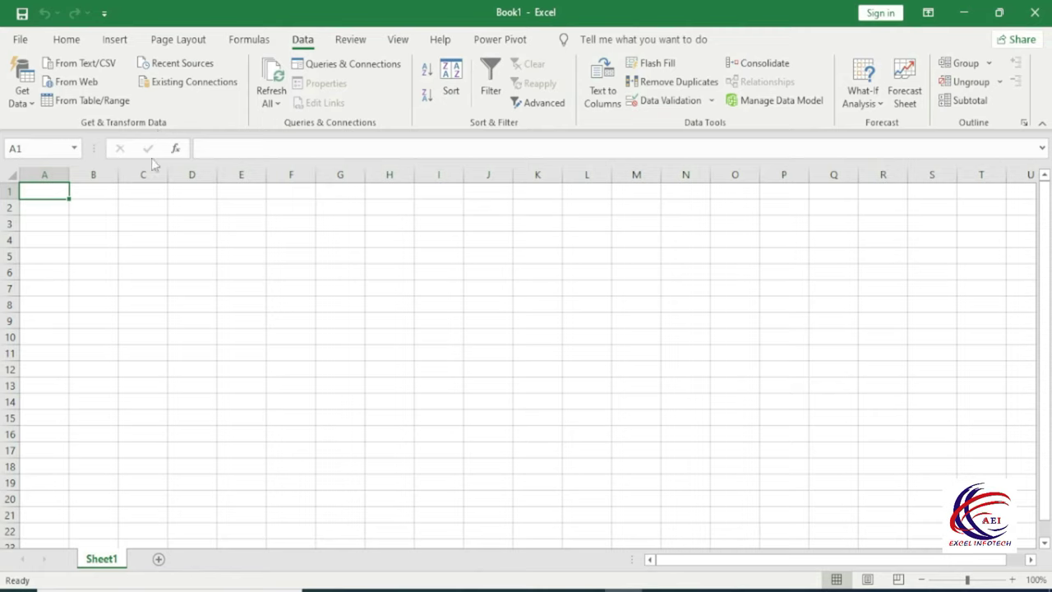
Start a Get Data > From File > From Workbook import into Book1
{"action": "left_click", "coordinate": [29, 104]}
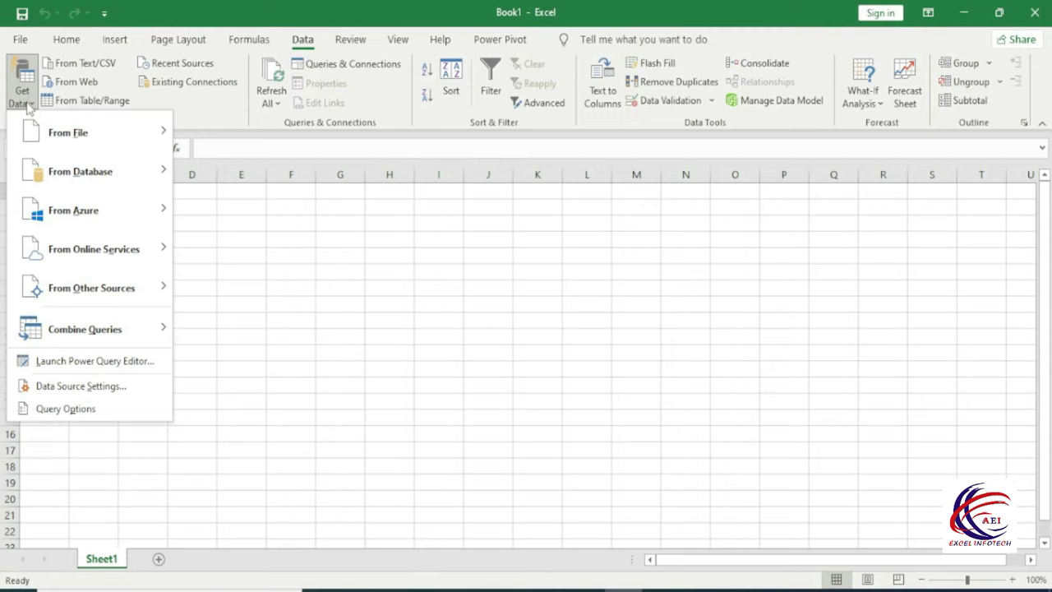
{"action": "mouse_move", "coordinate": [119, 144]}
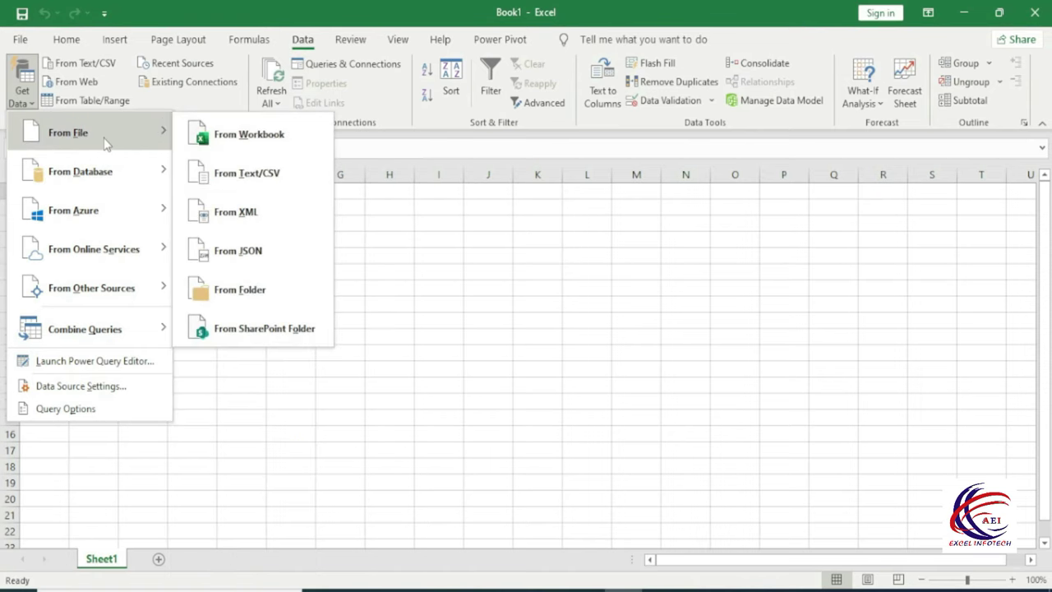
{"action": "left_click", "coordinate": [265, 144]}
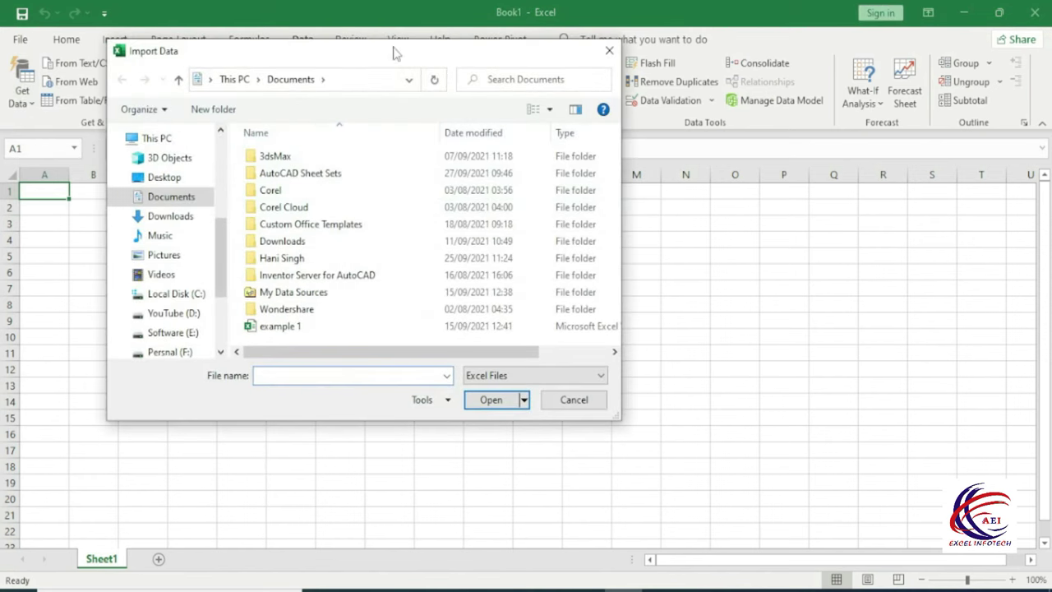
Pick the Condisnal Formatting workbook from the Desktop and import it
{"action": "left_click_drag", "start_coordinate": [531, 99], "coordinate": [542, 102]}
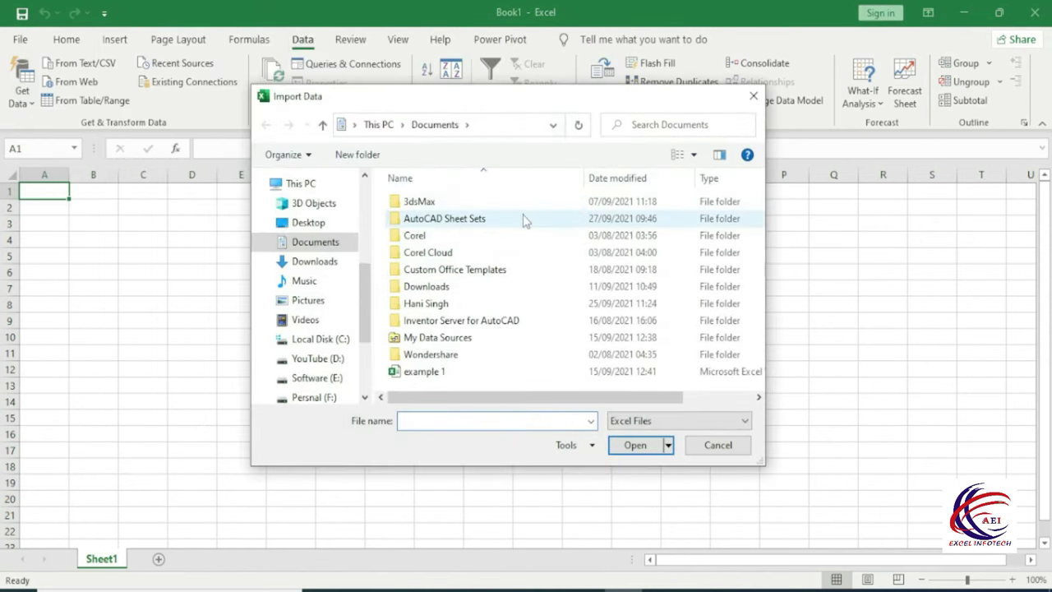
{"action": "left_click", "coordinate": [306, 223]}
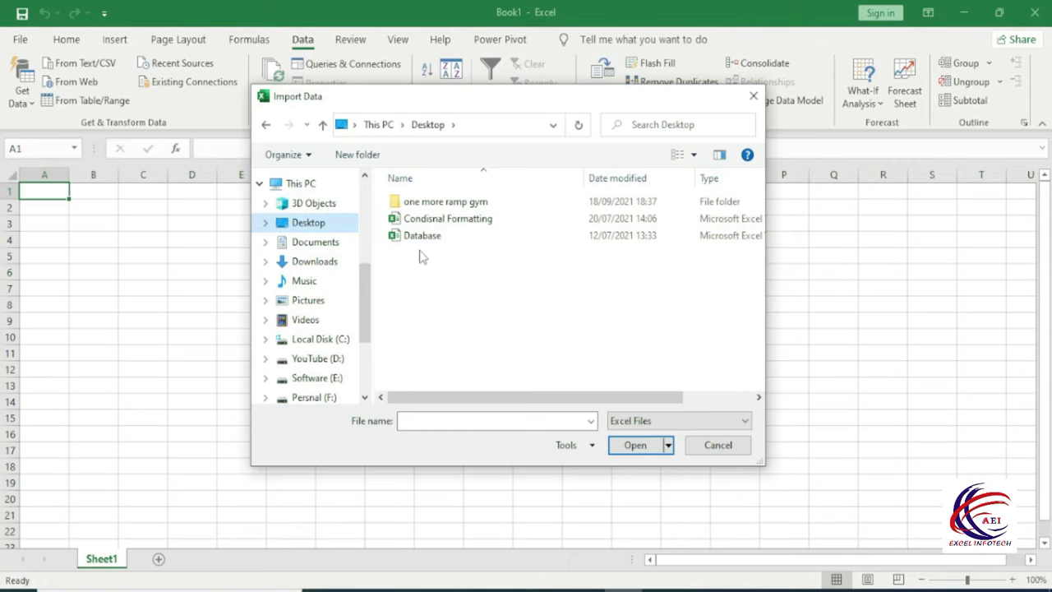
{"action": "left_click", "coordinate": [444, 225]}
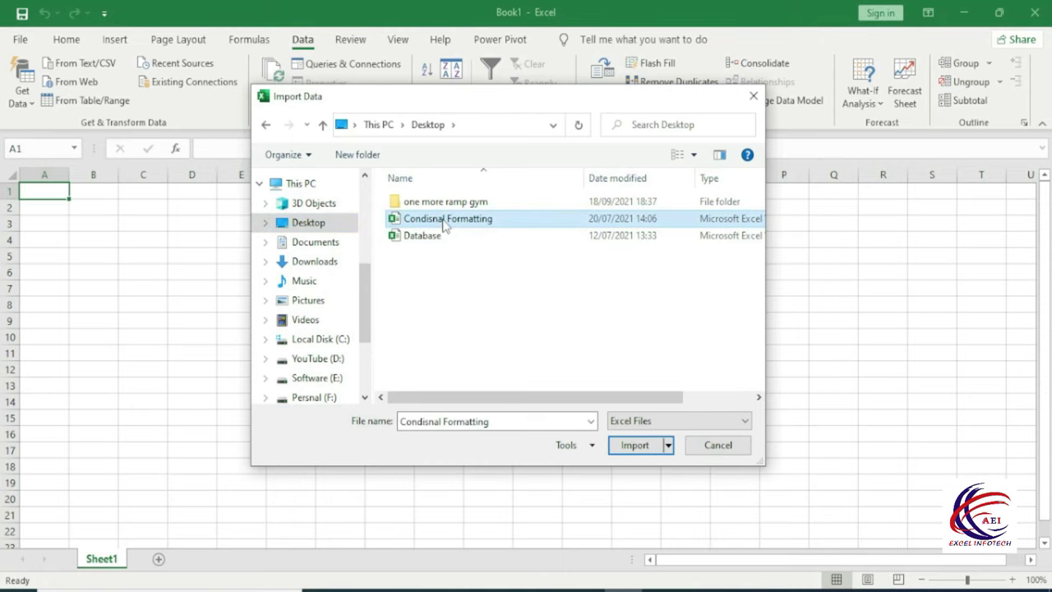
{"action": "left_click", "coordinate": [633, 445]}
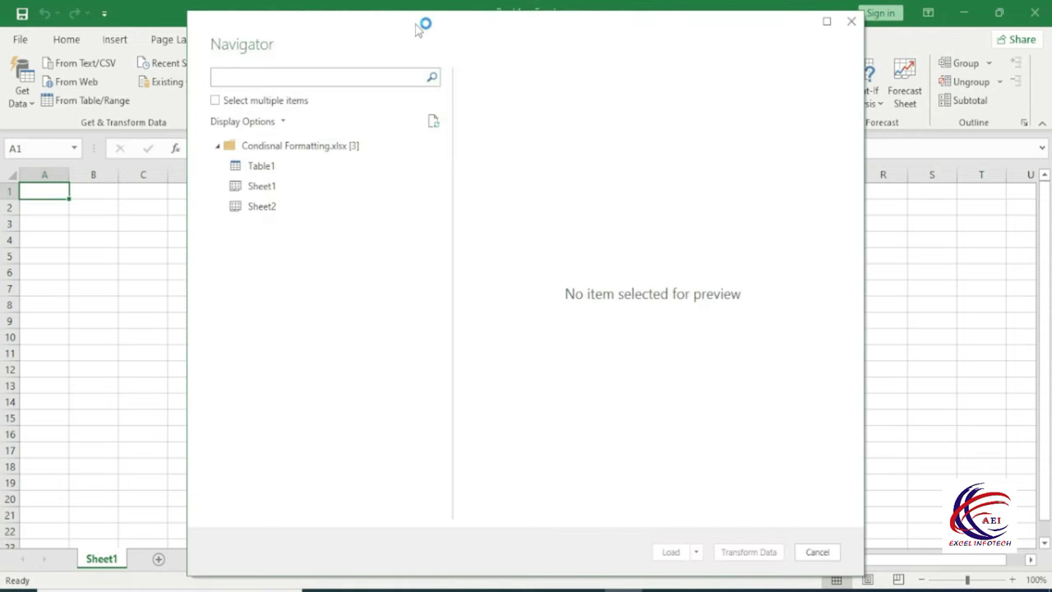
Preview Table1, Sheet1 and Sheet2 in Navigator, then load Table1 as a new sheet
{"action": "left_click_drag", "start_coordinate": [422, 23], "coordinate": [395, 17]}
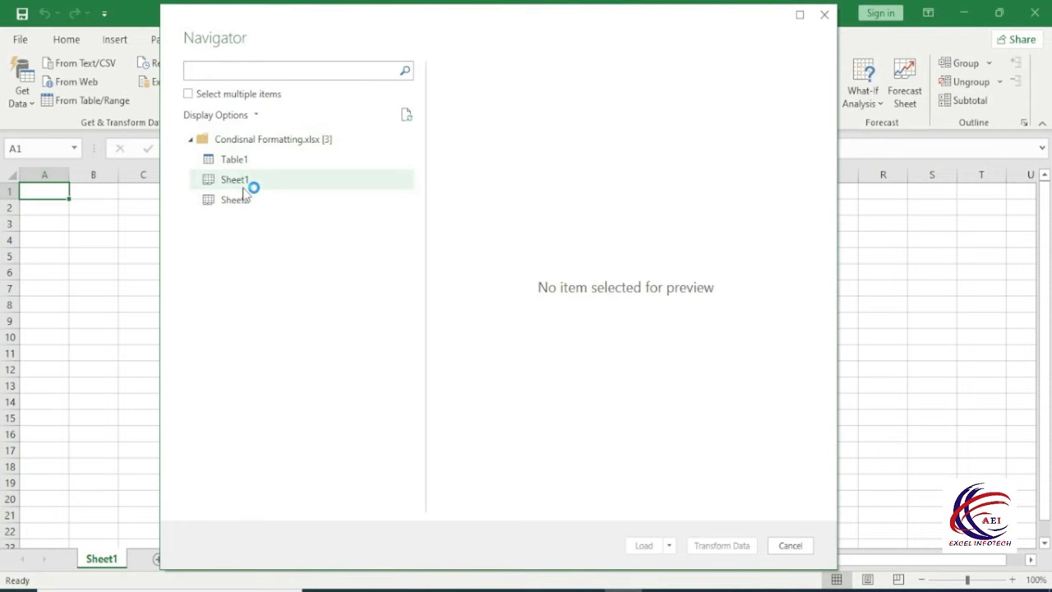
{"action": "left_click", "coordinate": [233, 160]}
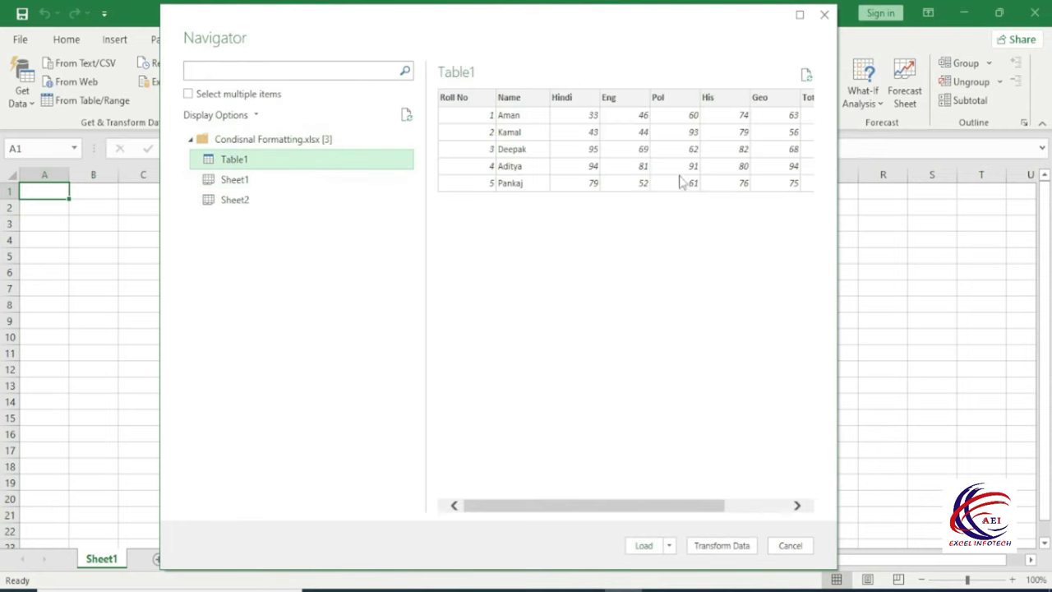
{"action": "left_click", "coordinate": [236, 184]}
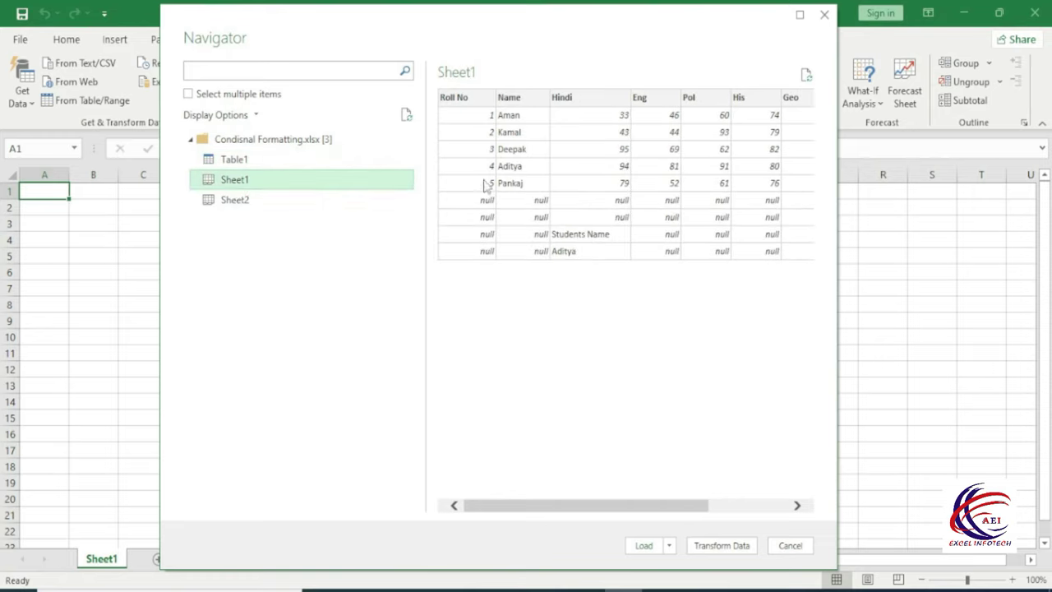
{"action": "left_click", "coordinate": [245, 204]}
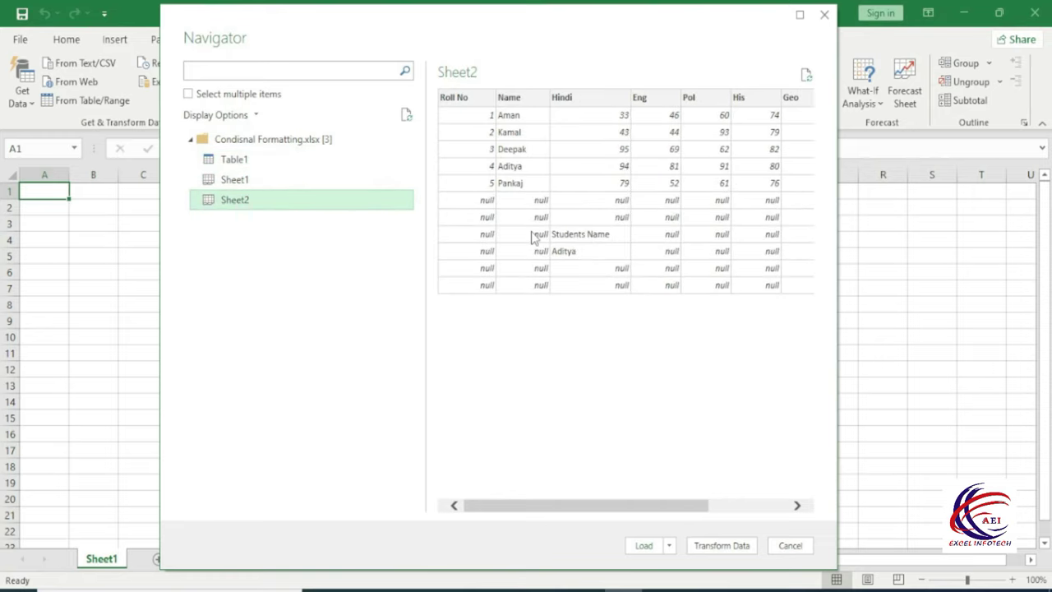
{"action": "left_click", "coordinate": [237, 161]}
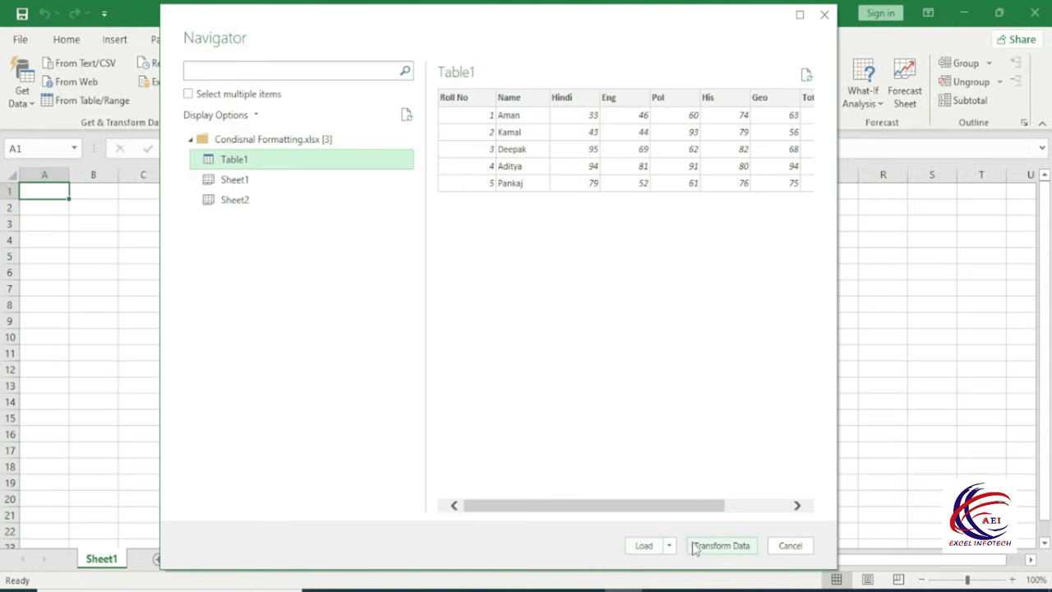
{"action": "left_click", "coordinate": [645, 546]}
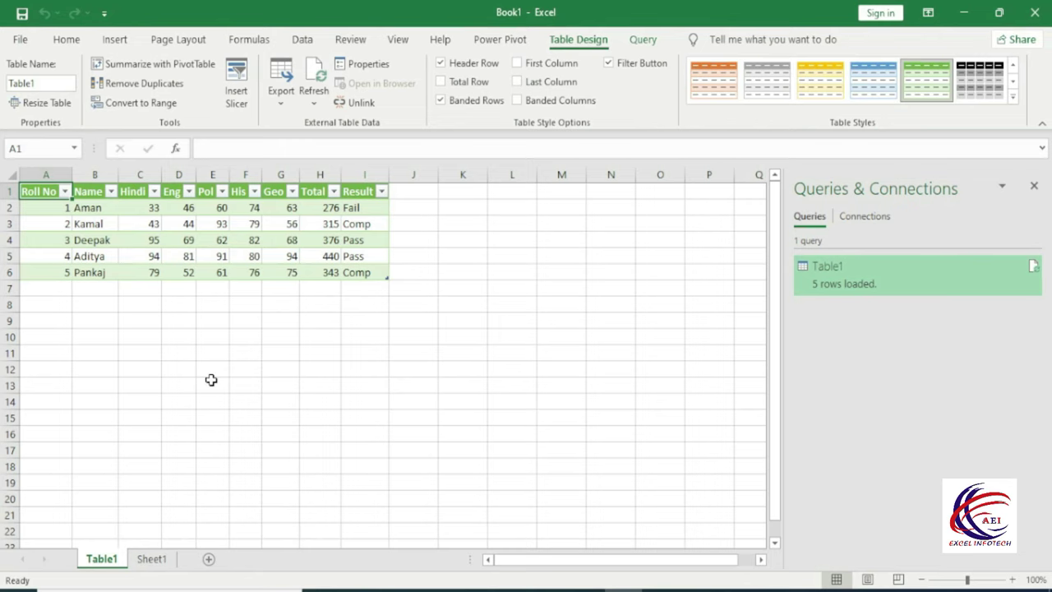
{"action": "left_click", "coordinate": [968, 15]}
{"action": "left_click", "coordinate": [964, 10]}
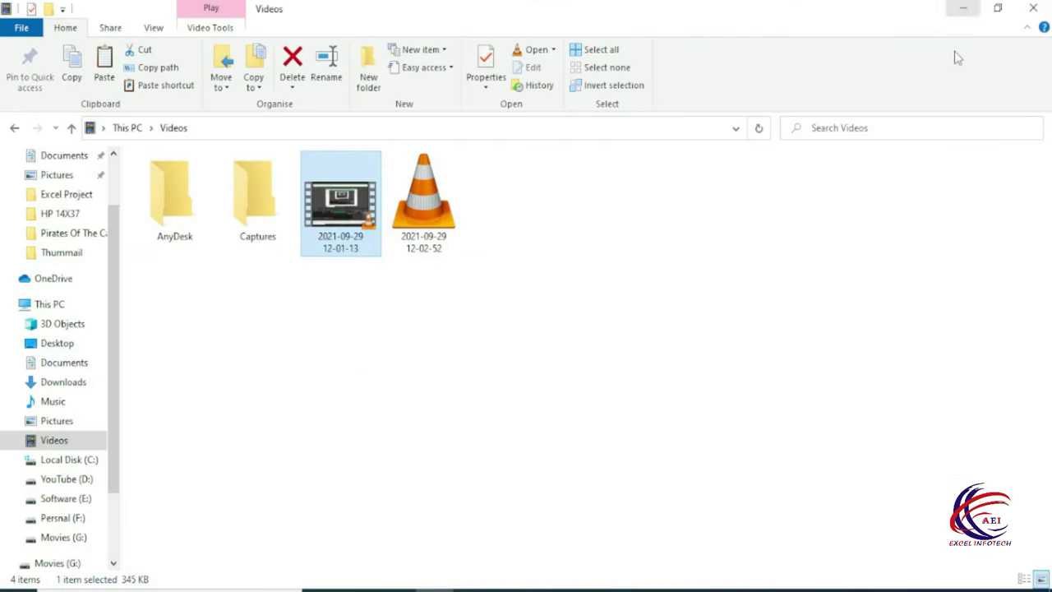
{"action": "left_click", "coordinate": [963, 8]}
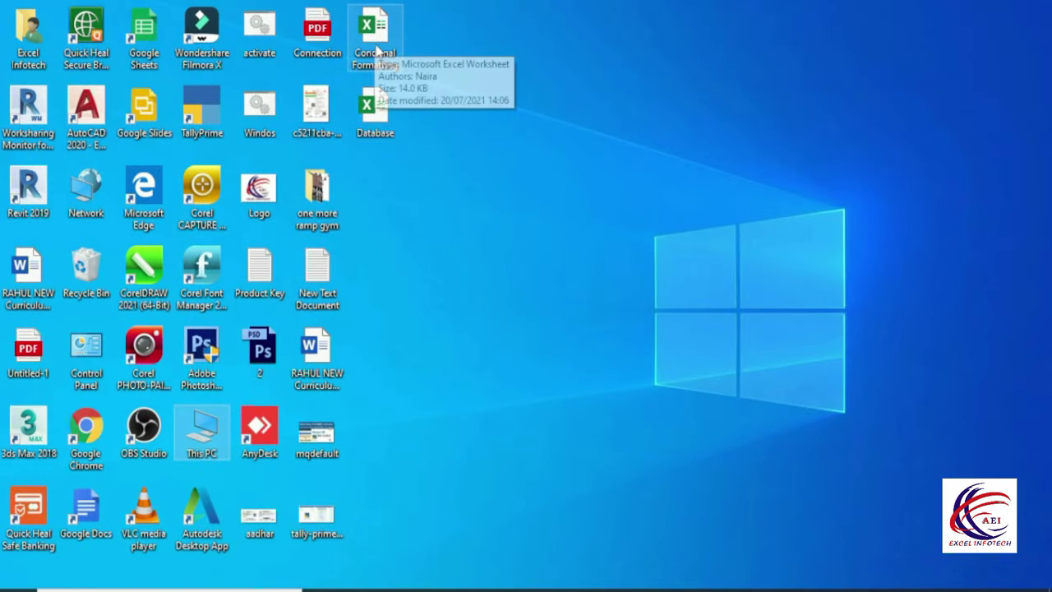
{"action": "left_click", "coordinate": [379, 48]}
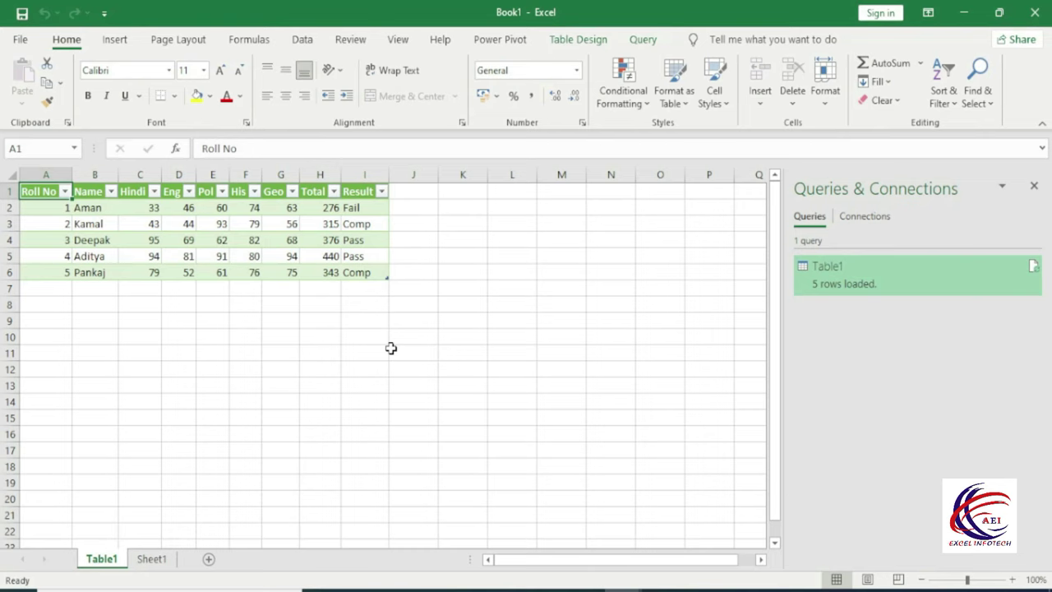
Import New Text Document from the Desktop via From Text/CSV and load its address lines
{"action": "left_click", "coordinate": [304, 39]}
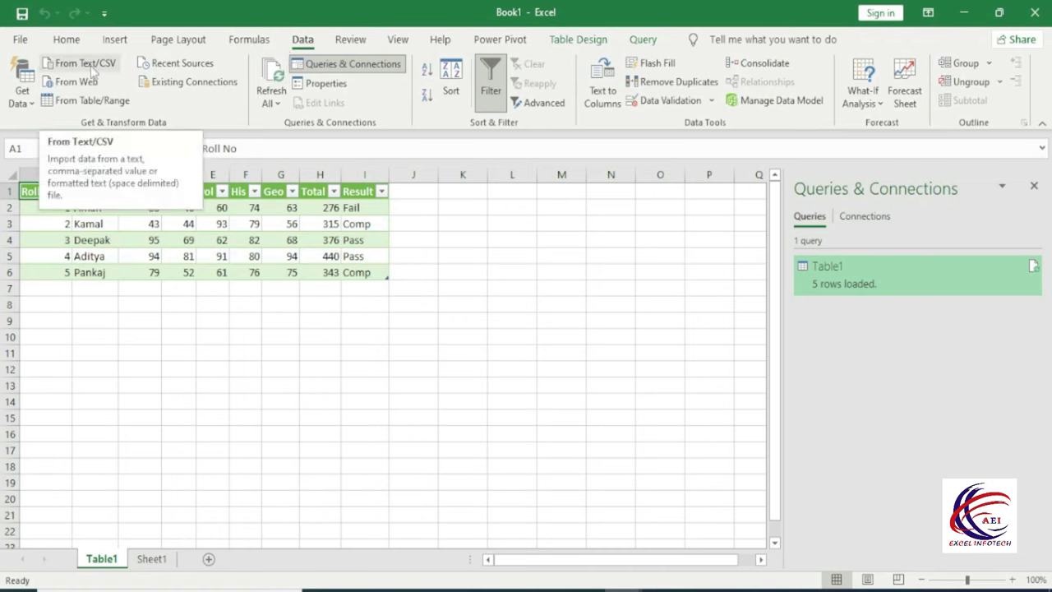
{"action": "left_click", "coordinate": [50, 403]}
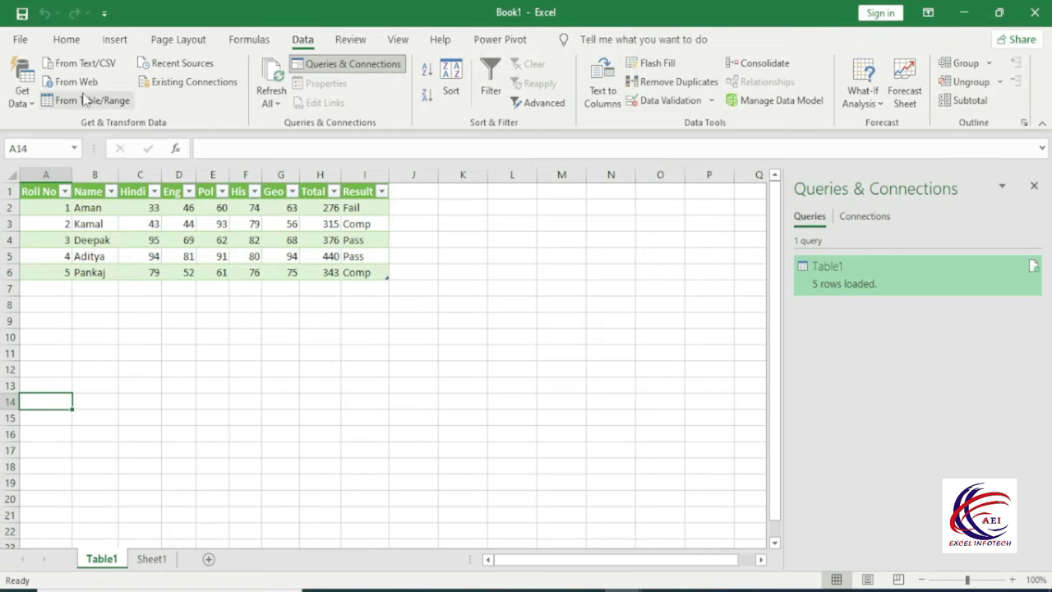
{"action": "left_click", "coordinate": [78, 63]}
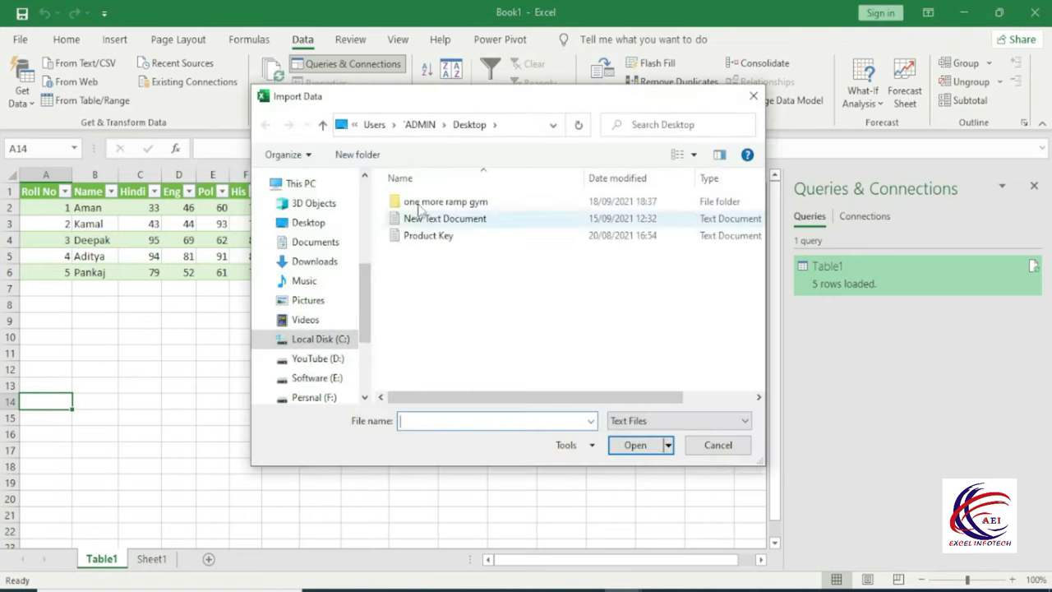
{"action": "left_click", "coordinate": [436, 241]}
{"action": "left_click", "coordinate": [438, 224]}
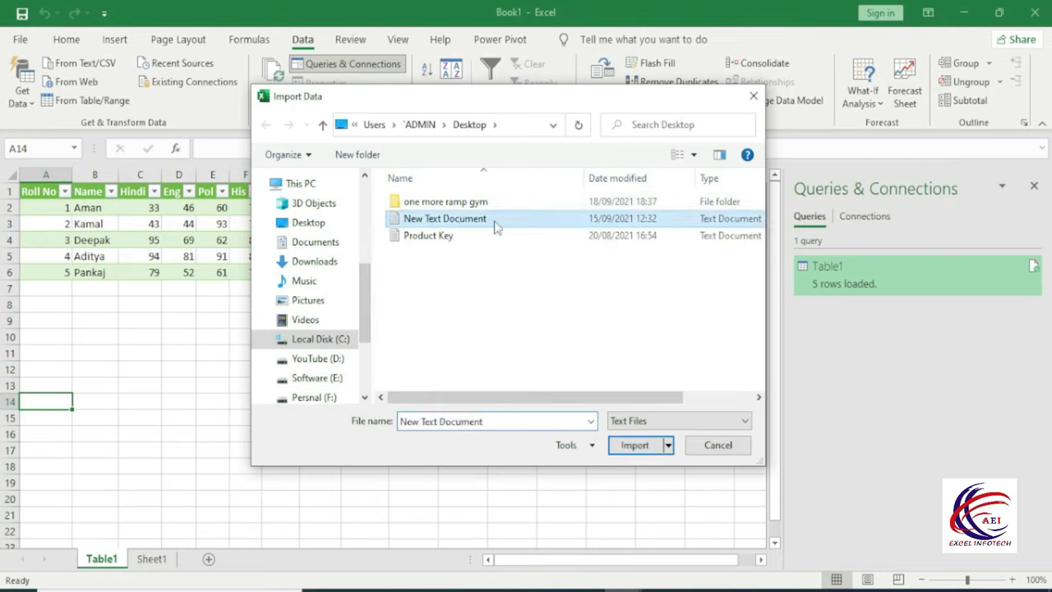
{"action": "left_click", "coordinate": [631, 445]}
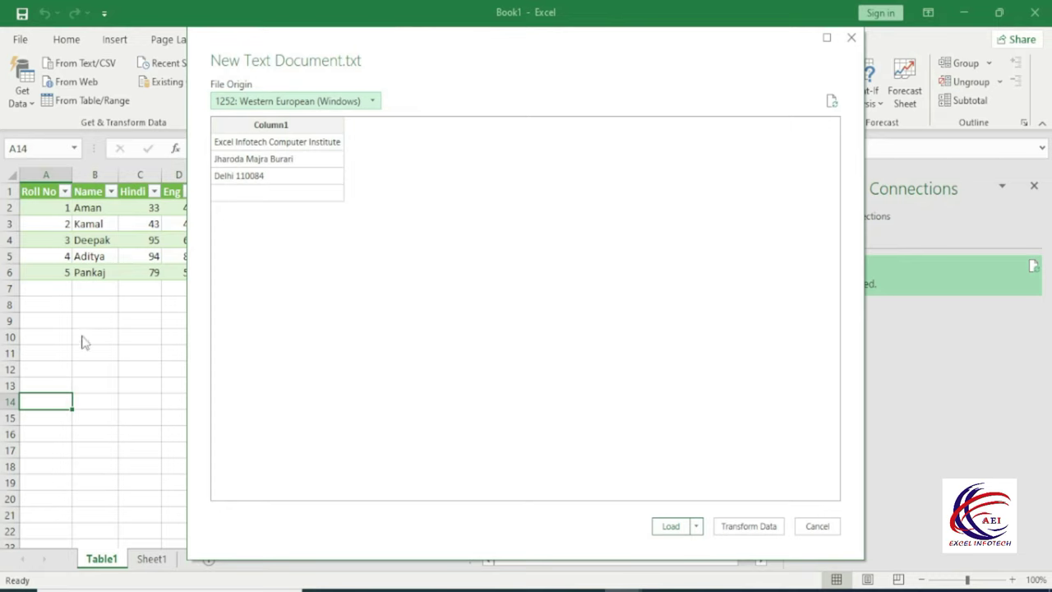
{"action": "left_click", "coordinate": [671, 526]}
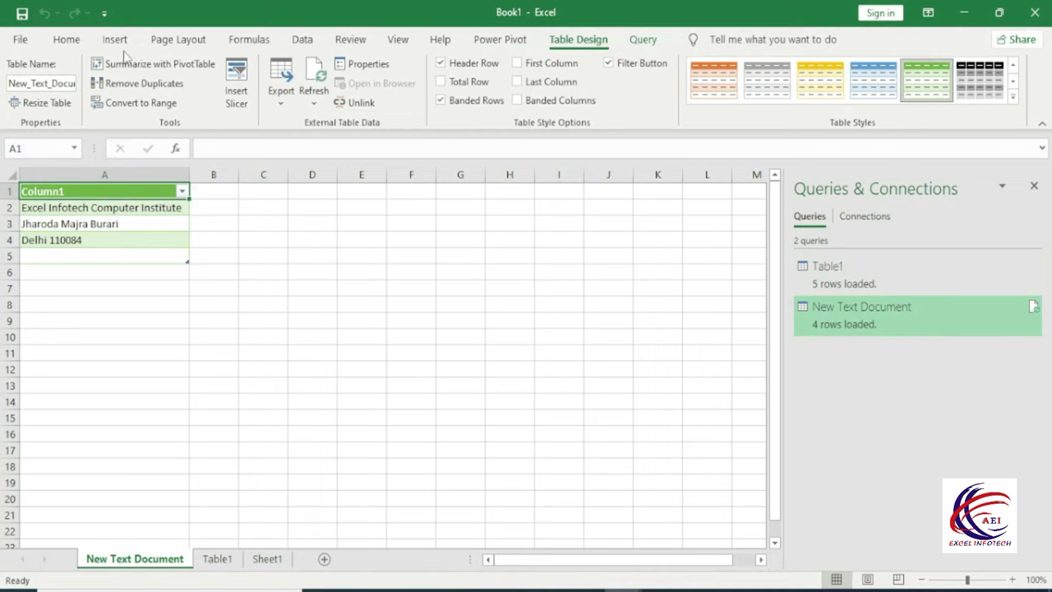
{"action": "left_click", "coordinate": [304, 40]}
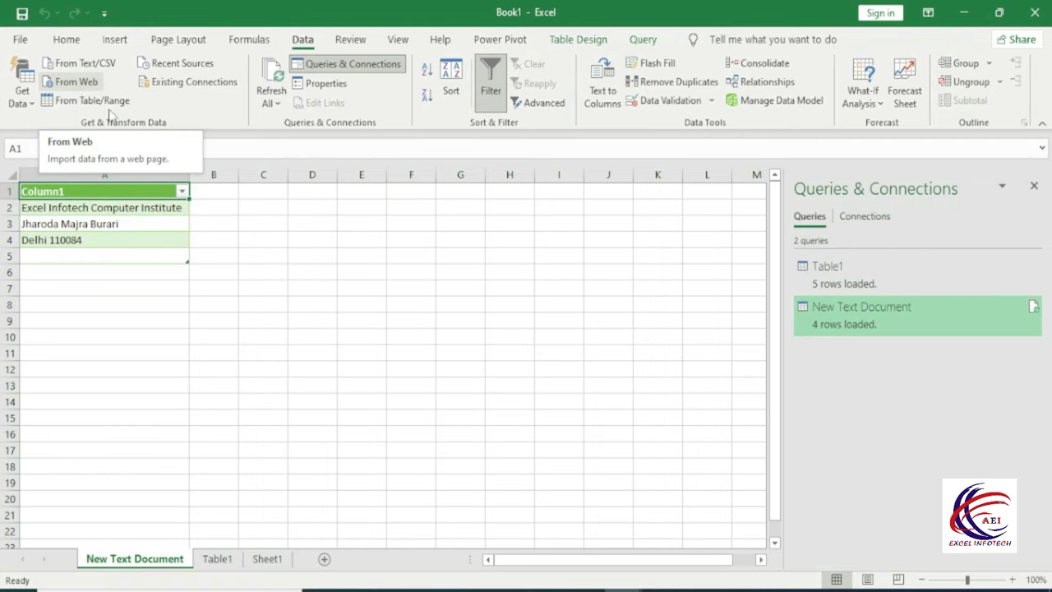
Close the queries pane and bring up the basic single-URL From Web dialog
{"action": "left_click", "coordinate": [1034, 186]}
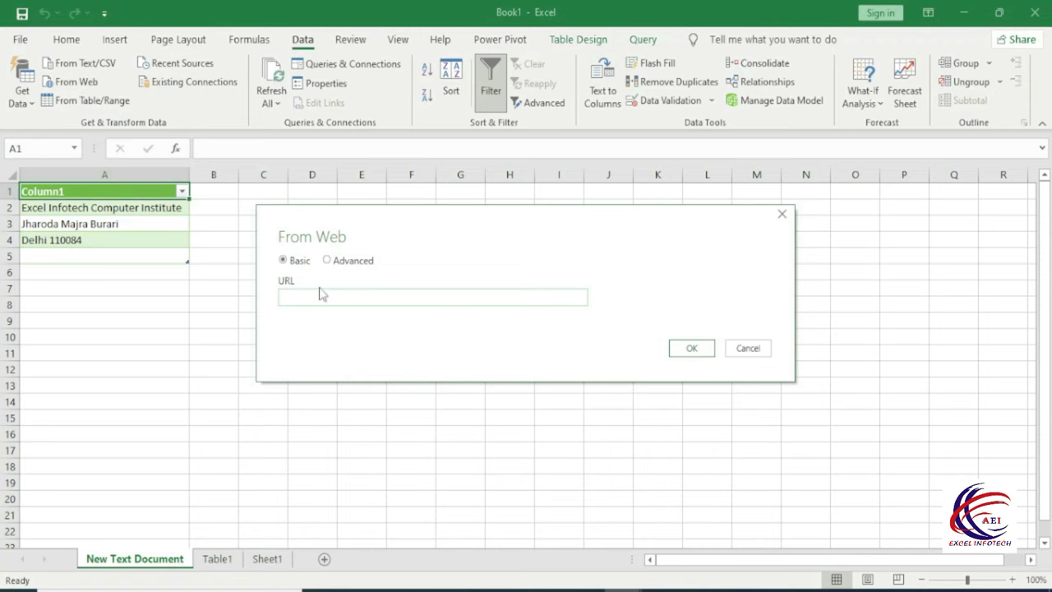
{"action": "left_click", "coordinate": [328, 260]}
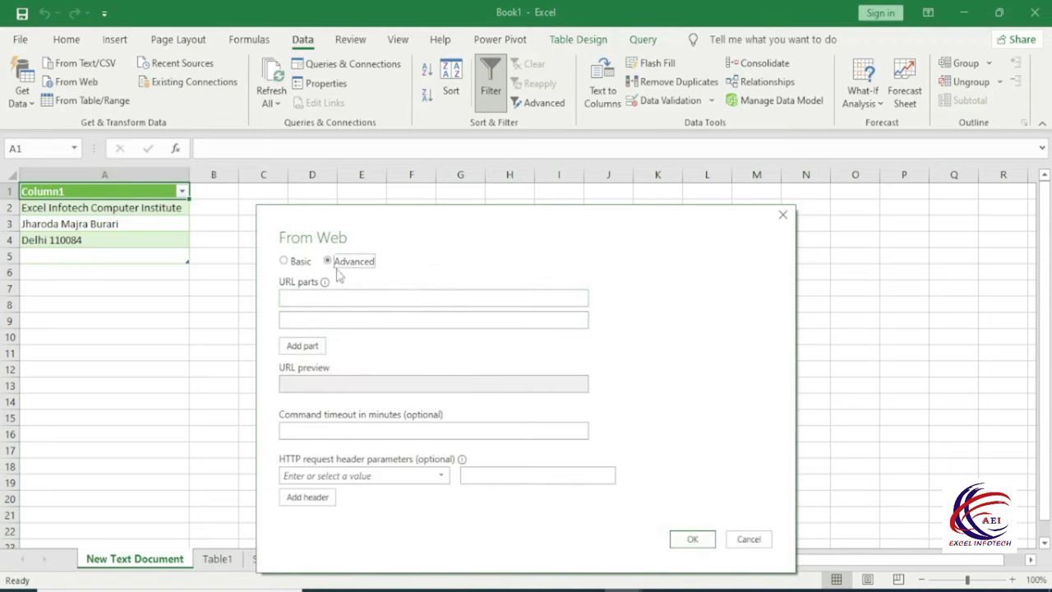
{"action": "left_click", "coordinate": [296, 271]}
{"action": "left_click", "coordinate": [300, 298]}
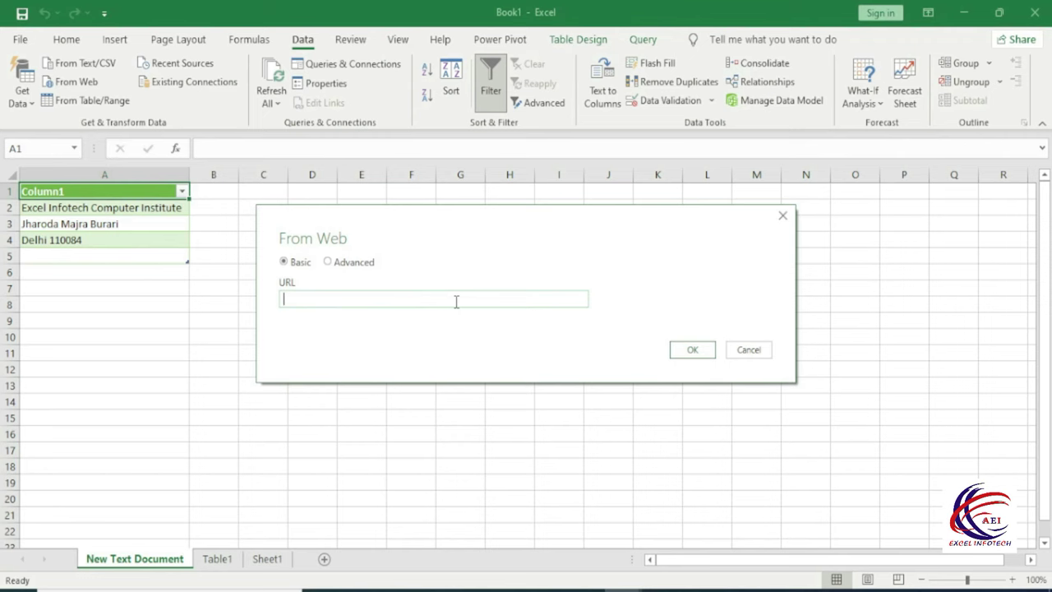
Copy the worldometers.info/coronavirus address from the browser and return to Book1
{"action": "key", "text": "alt+Tab"}
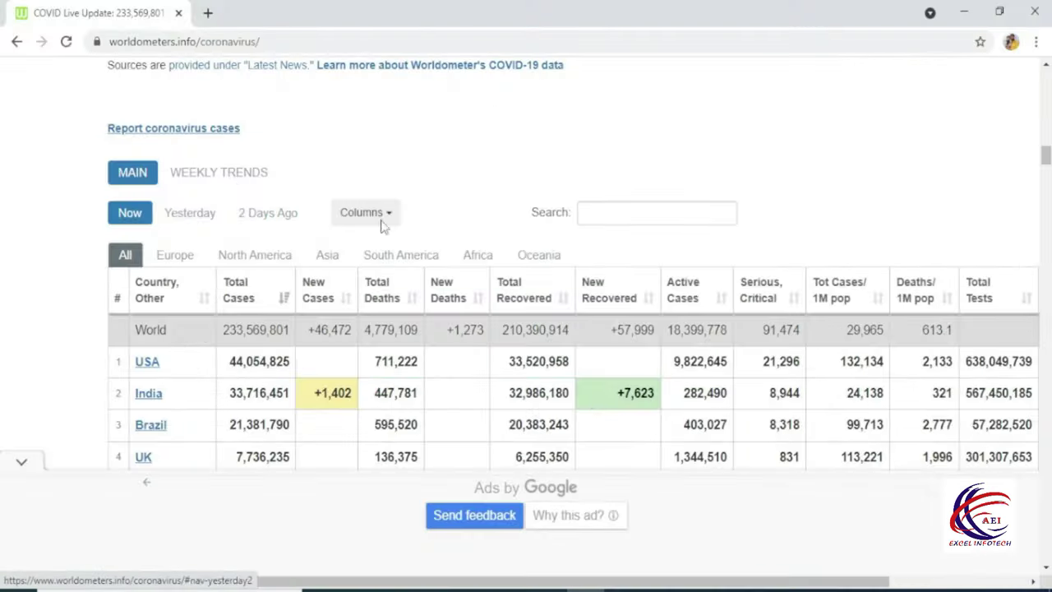
{"action": "left_click", "coordinate": [284, 36]}
{"action": "right_click", "coordinate": [277, 41]}
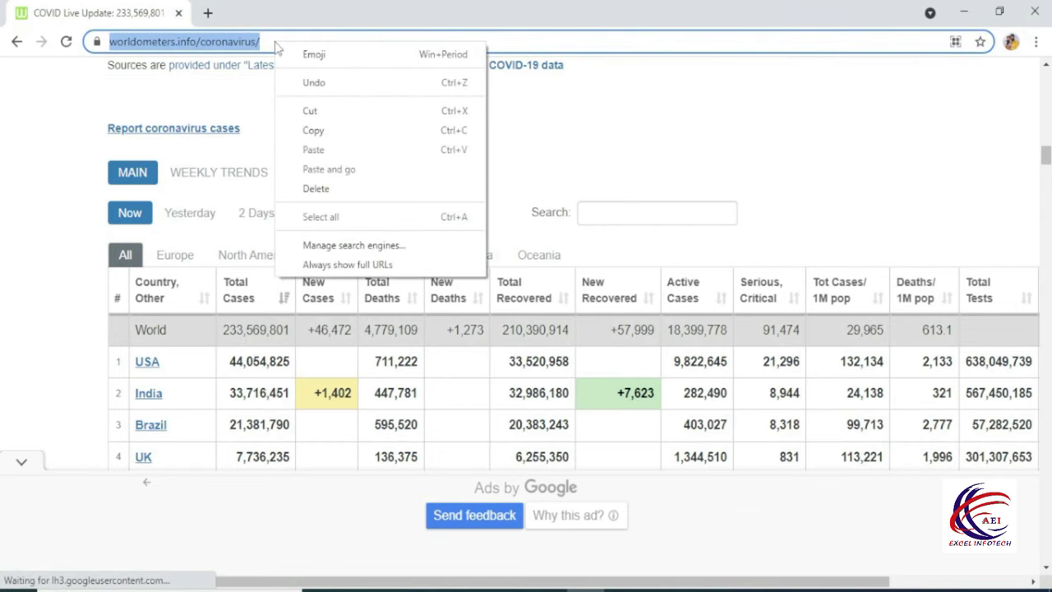
{"action": "left_click", "coordinate": [304, 131]}
{"action": "mouse_move", "coordinate": [585, 585]}
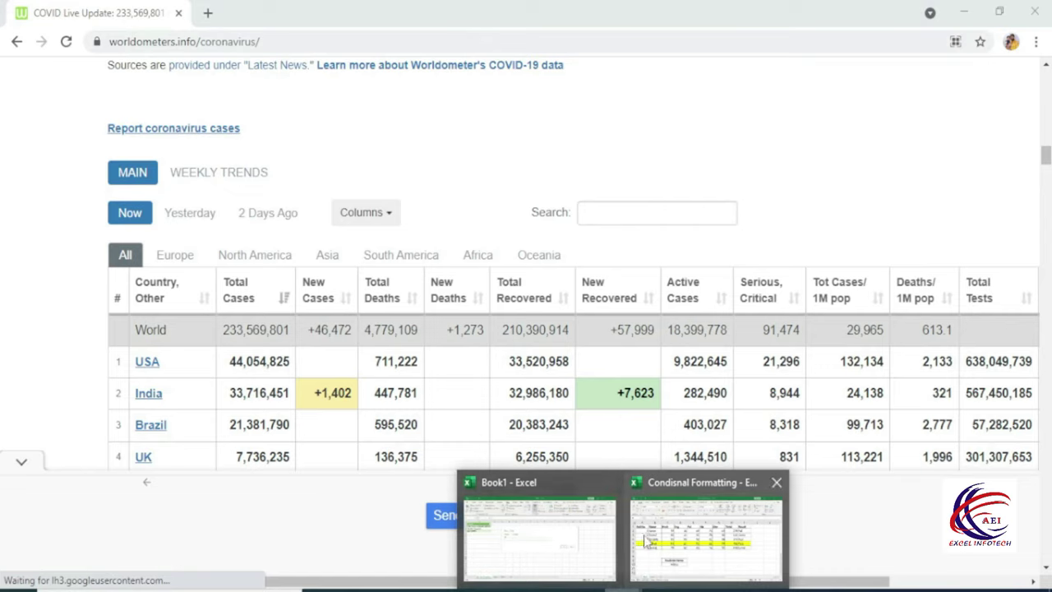
{"action": "left_click", "coordinate": [536, 530]}
Paste the worldometers coronavirus URL into From Web and connect to the page
{"action": "left_click", "coordinate": [320, 298]}
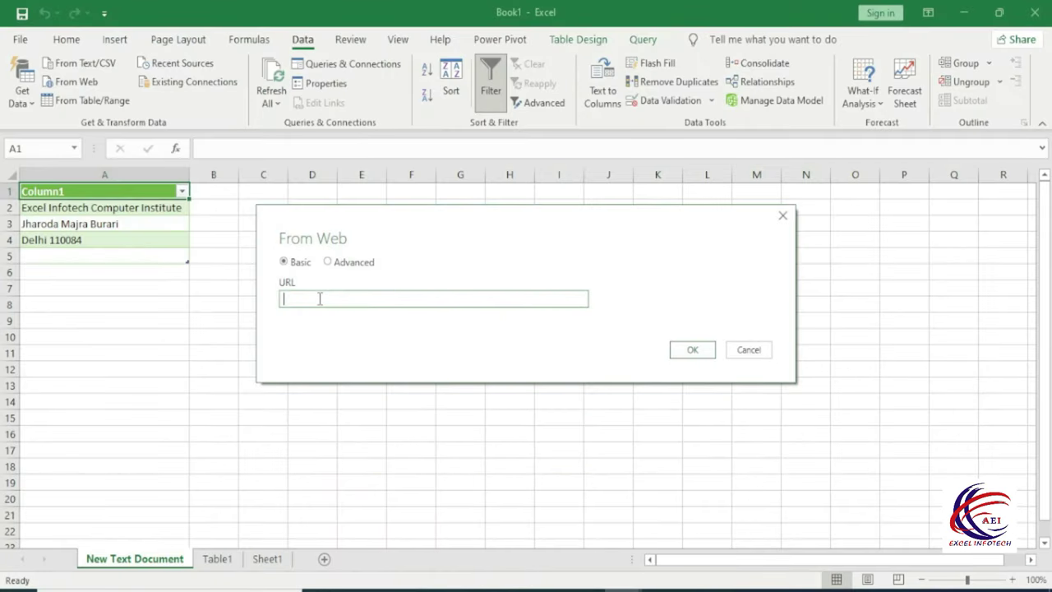
{"action": "right_click", "coordinate": [320, 298]}
{"action": "left_click", "coordinate": [359, 370]}
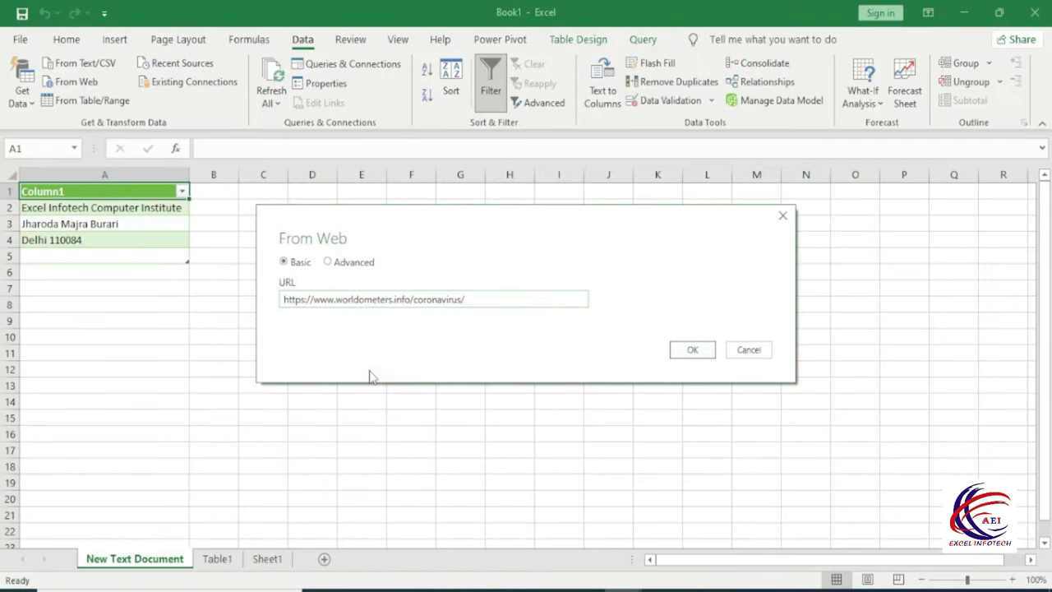
{"action": "left_click", "coordinate": [692, 350]}
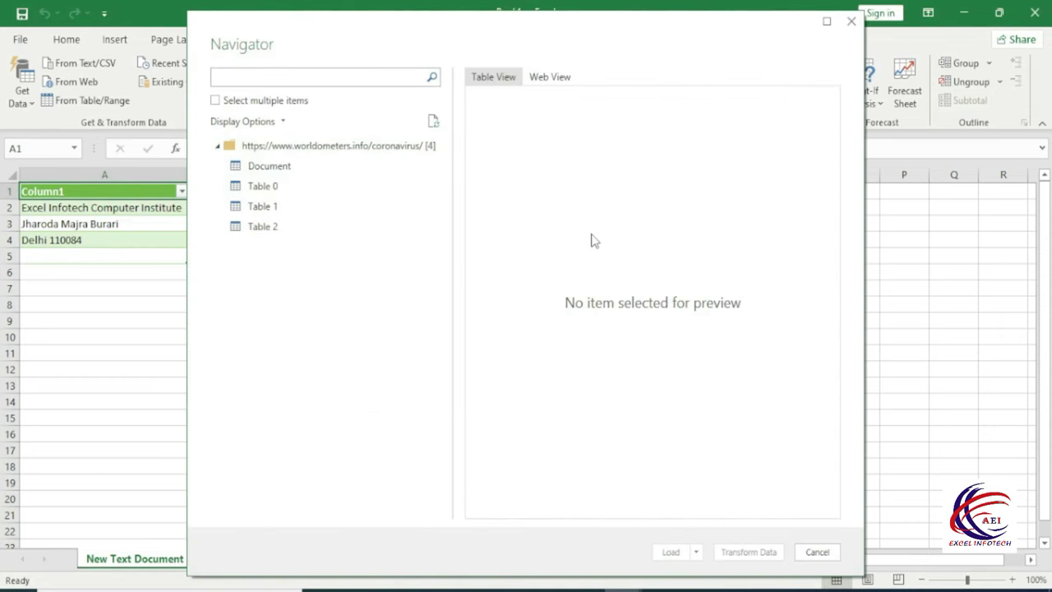
Preview the page in Web View and Table View, compare Table 0 and Table 1, then load Table 1
{"action": "left_click", "coordinate": [556, 82]}
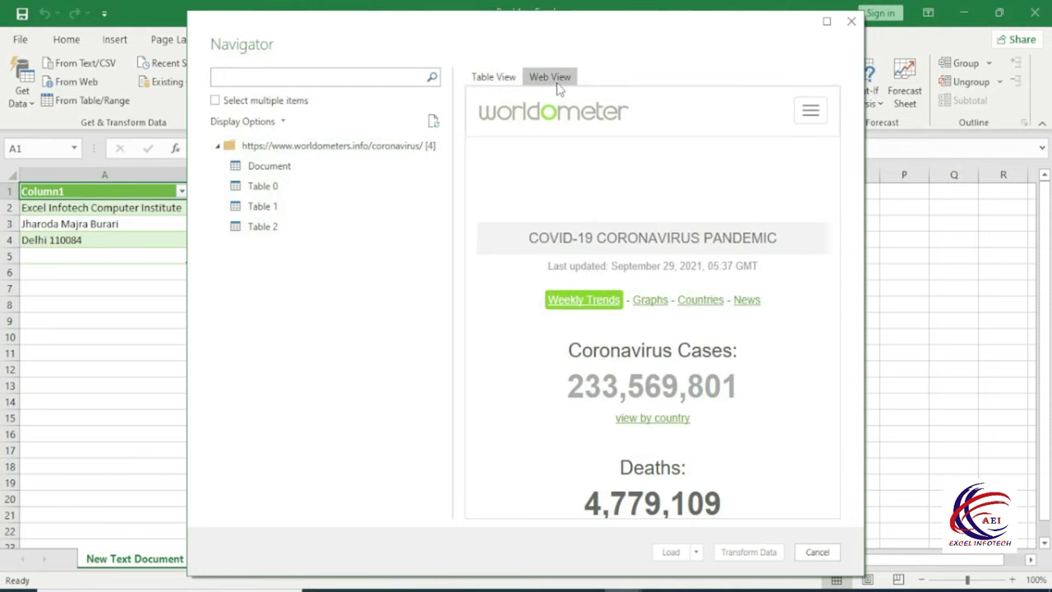
{"action": "scroll", "coordinate": [667, 404], "scroll_direction": "down", "scroll_amount": 1}
{"action": "scroll", "coordinate": [668, 406], "scroll_direction": "down", "scroll_amount": 3}
{"action": "scroll", "coordinate": [667, 408], "scroll_direction": "down", "scroll_amount": 4}
{"action": "scroll", "coordinate": [665, 410], "scroll_direction": "down", "scroll_amount": 5}
{"action": "scroll", "coordinate": [667, 411], "scroll_direction": "down", "scroll_amount": 3}
{"action": "scroll", "coordinate": [668, 411], "scroll_direction": "down", "scroll_amount": 3}
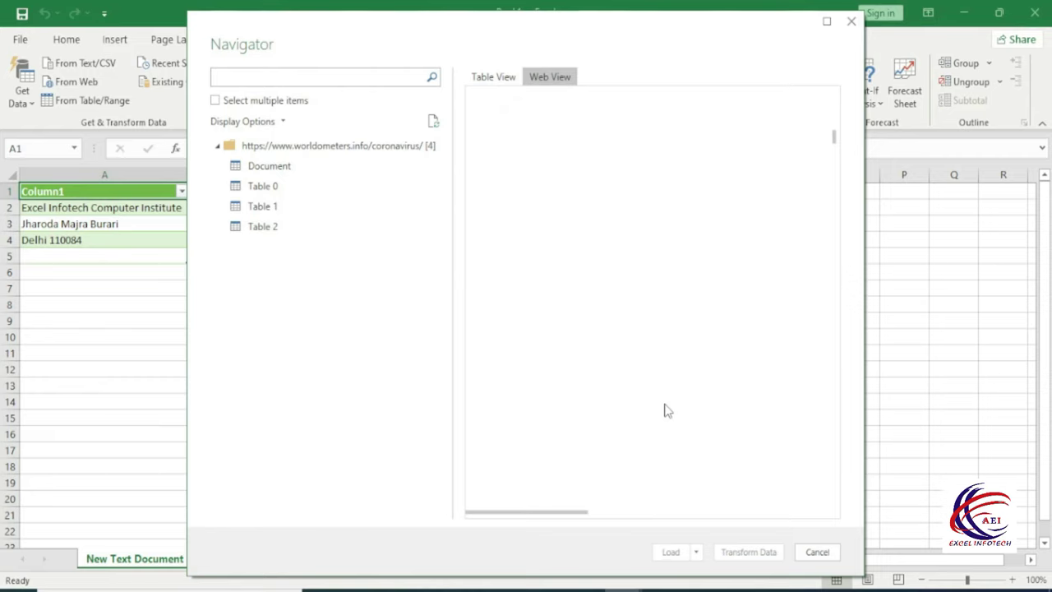
{"action": "left_click", "coordinate": [498, 76]}
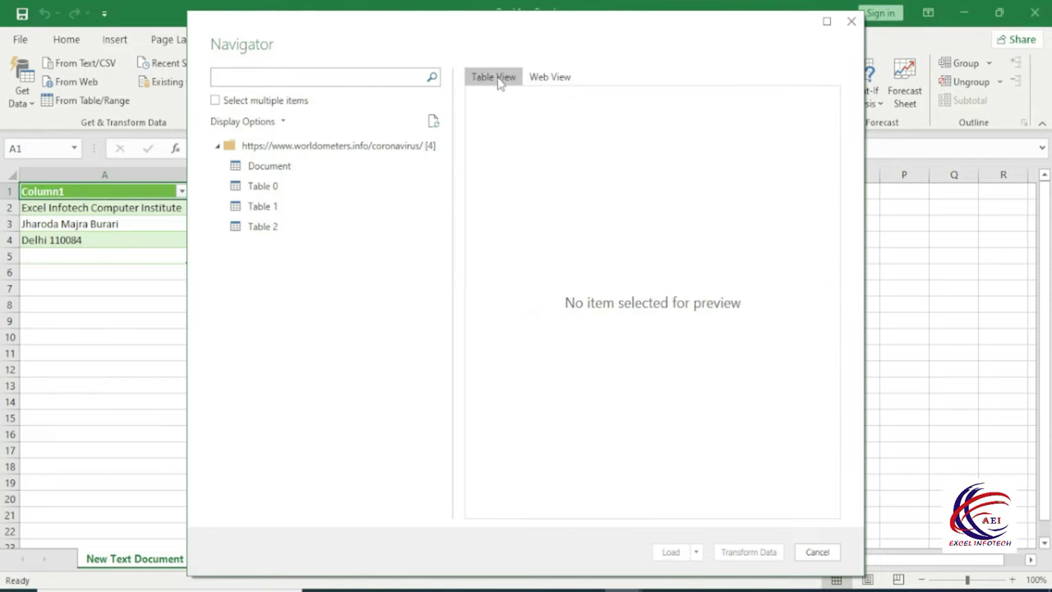
{"action": "left_click", "coordinate": [279, 189]}
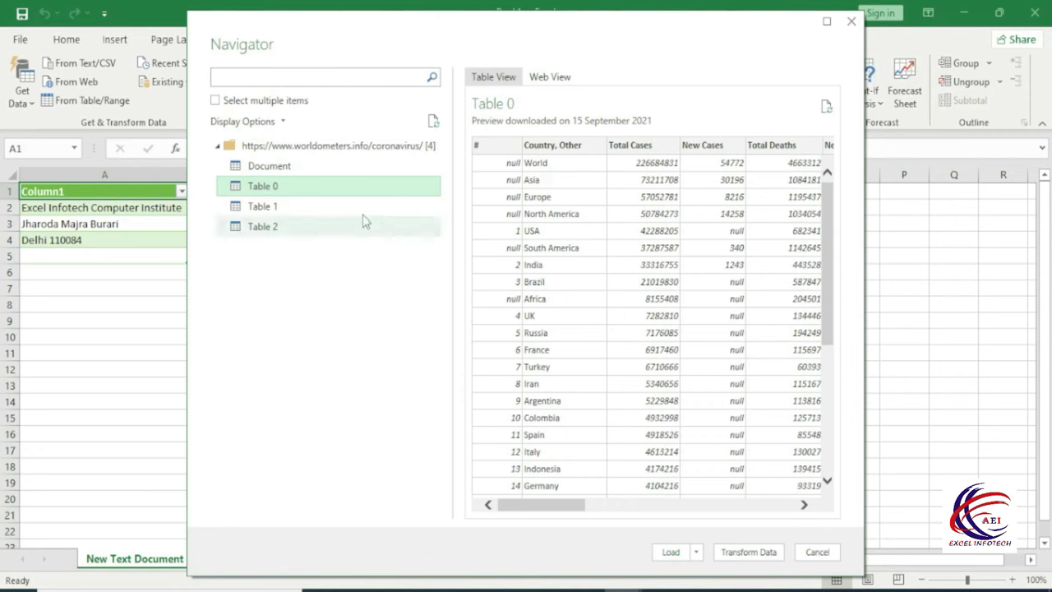
{"action": "left_click", "coordinate": [259, 208]}
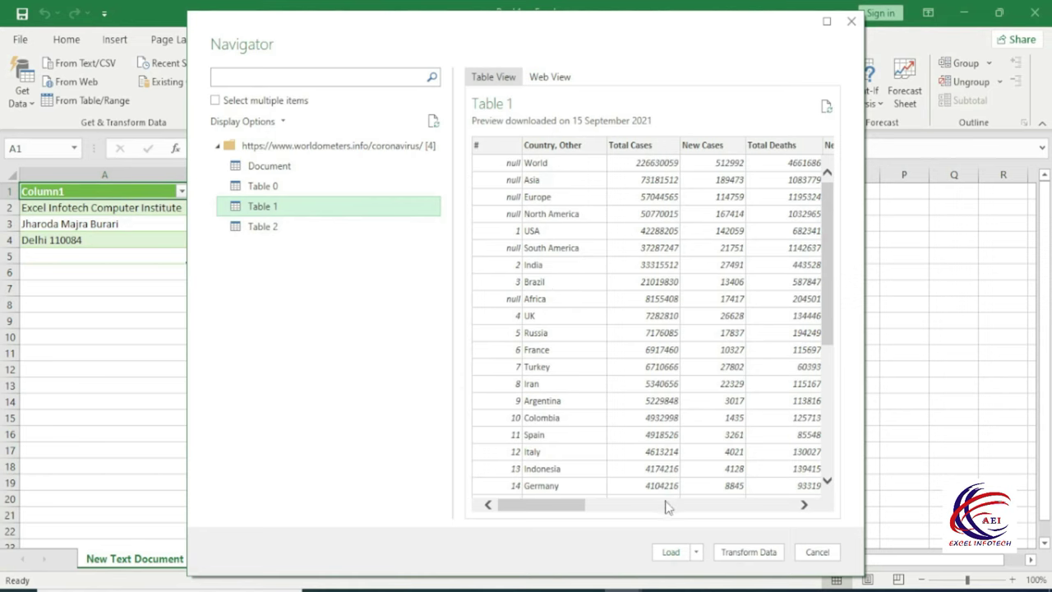
{"action": "left_click", "coordinate": [671, 552]}
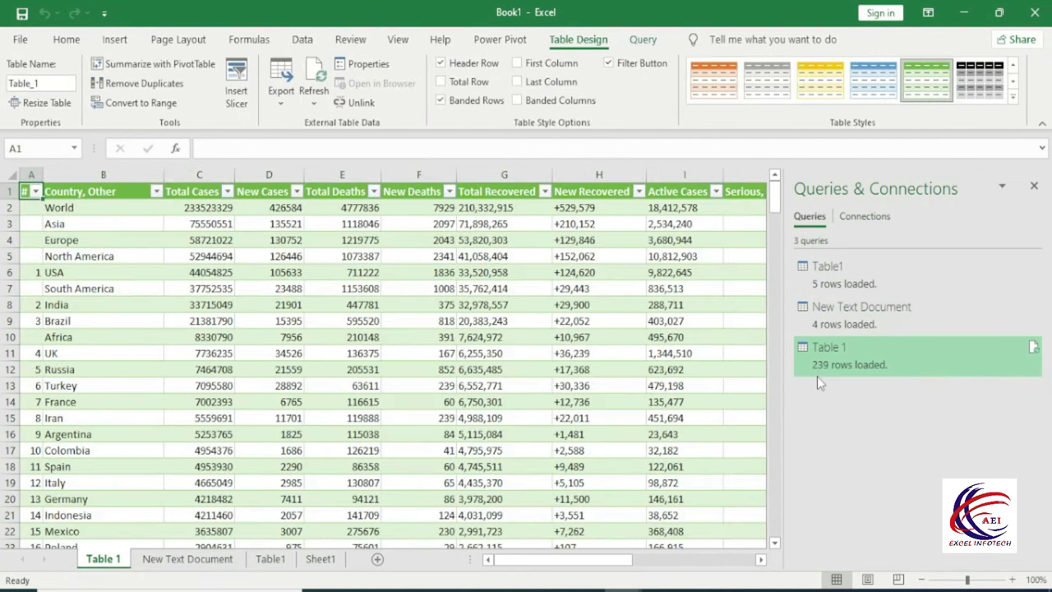
Let the 239-row worldometers table finish loading and close the Queries & Connections pane
{"action": "mouse_move", "coordinate": [817, 376]}
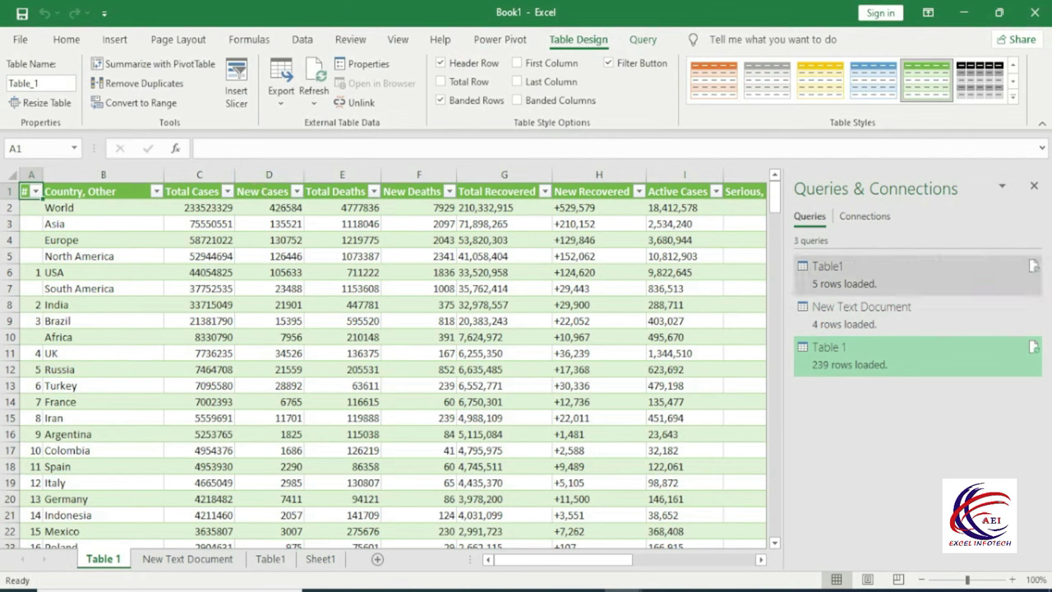
{"action": "left_click", "coordinate": [1034, 185]}
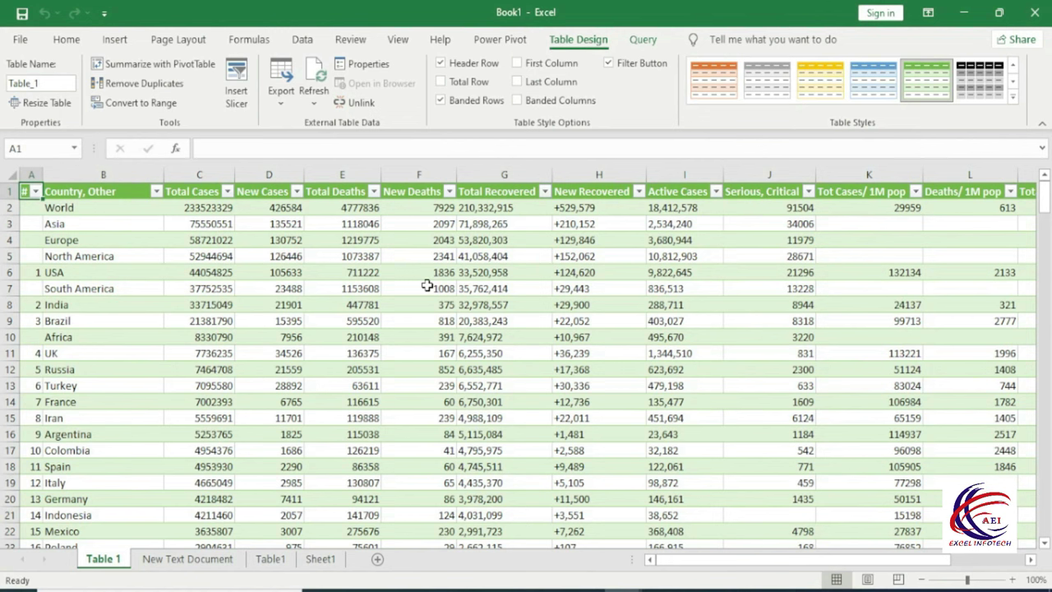
{"action": "left_click", "coordinate": [300, 43]}
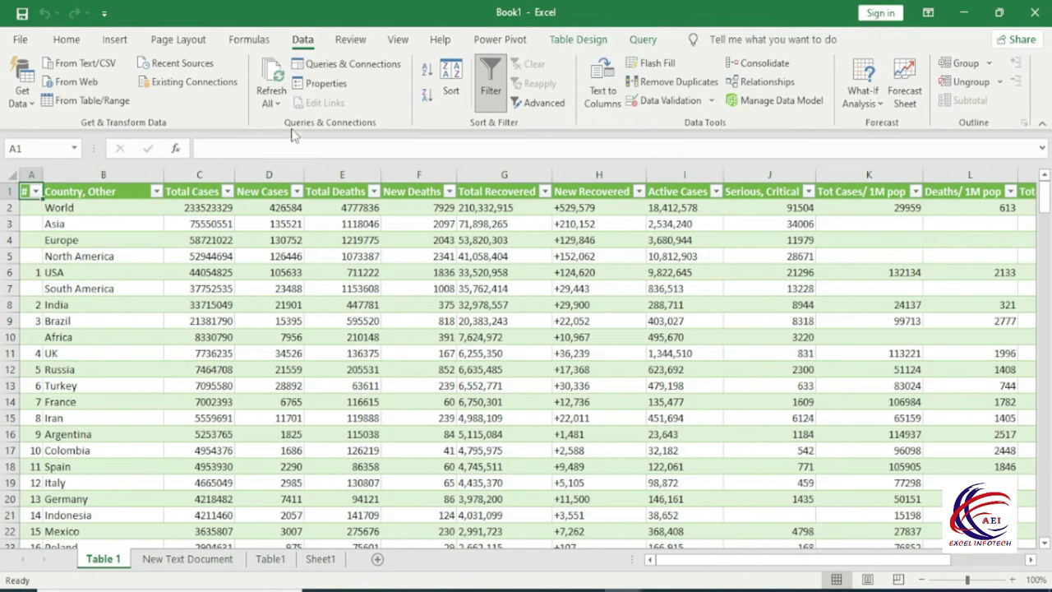
Review Recent Sources without importing, then create blank workbook Book2 and dismiss the licence warning
{"action": "left_click", "coordinate": [187, 69]}
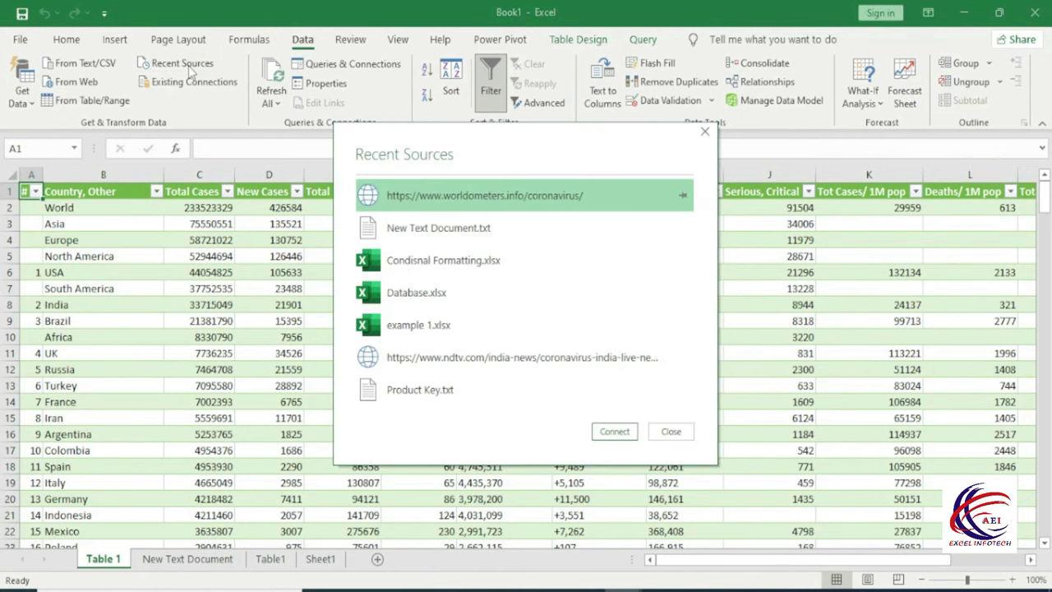
{"action": "left_click_drag", "start_coordinate": [400, 137], "coordinate": [324, 106]}
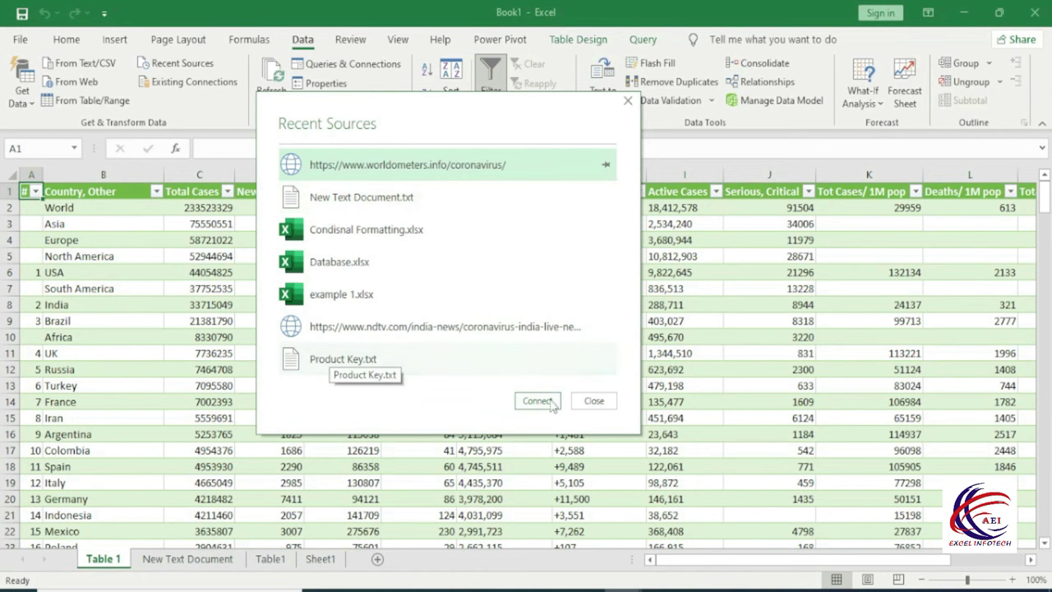
{"action": "left_click", "coordinate": [584, 402]}
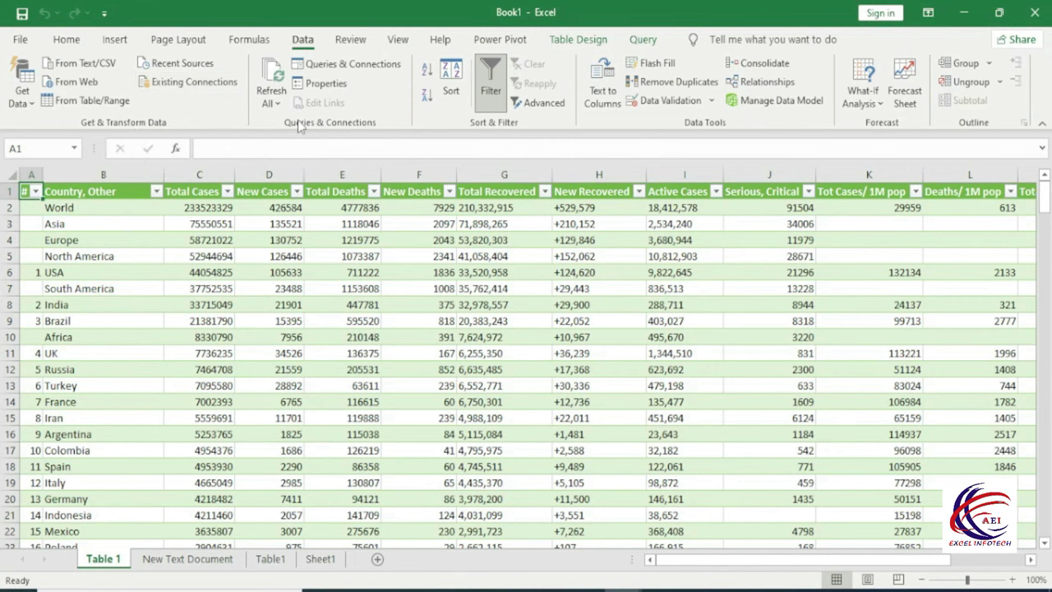
{"action": "key", "text": "ctrl+n"}
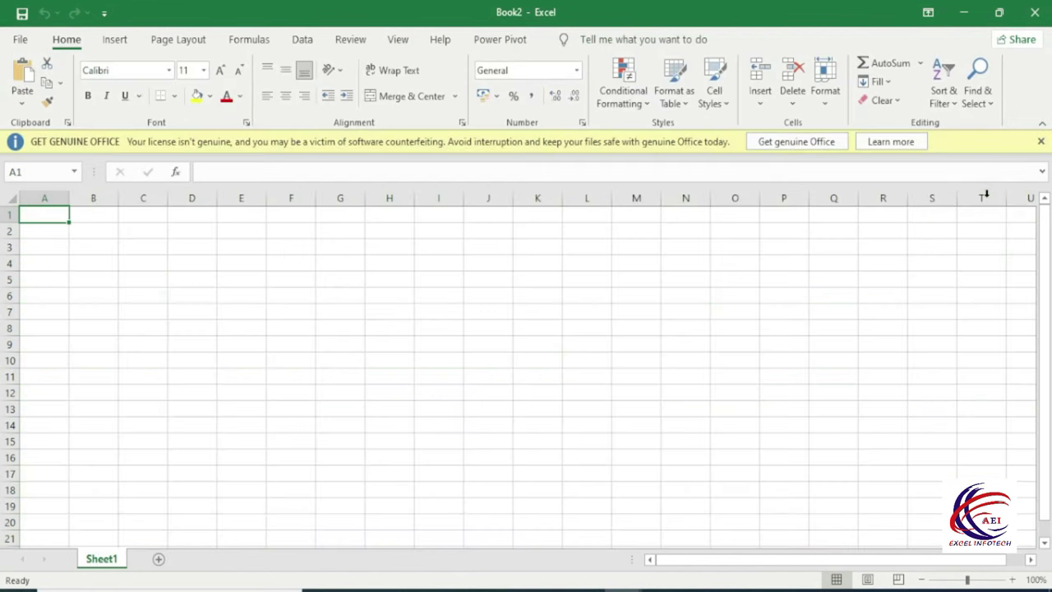
{"action": "left_click", "coordinate": [1040, 142]}
Browse from Existing Connections to the Desktop's Condisnal Formatting workbook as a data source
{"action": "left_click", "coordinate": [303, 41]}
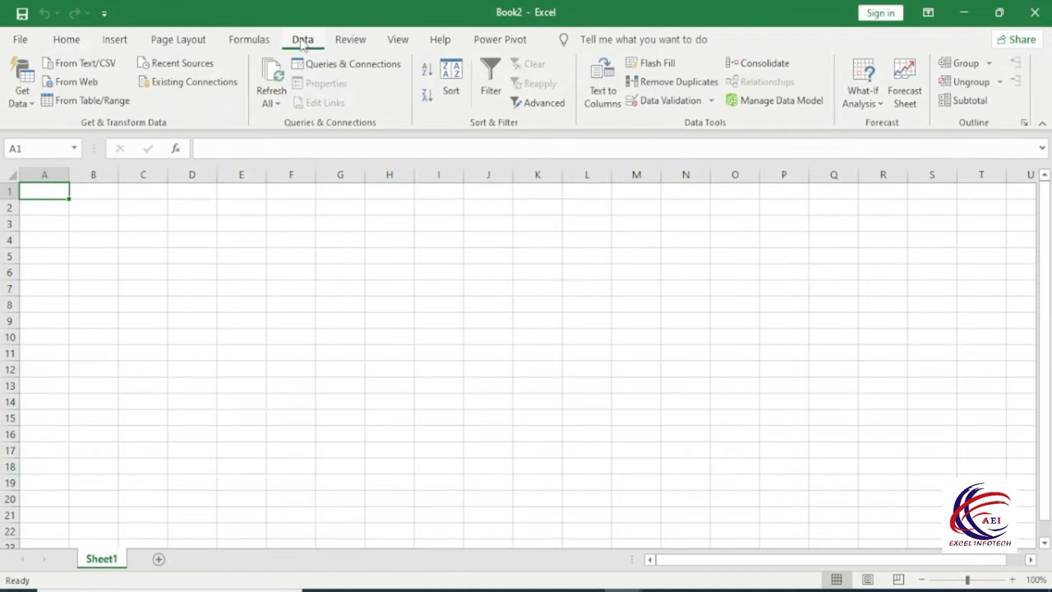
{"action": "left_click", "coordinate": [197, 82]}
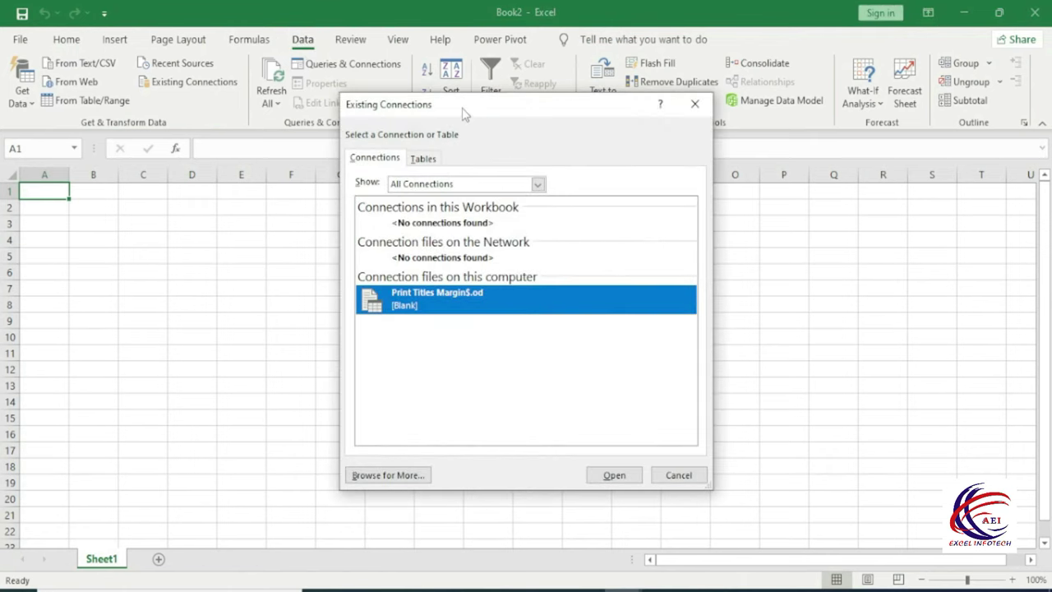
{"action": "left_click_drag", "start_coordinate": [463, 113], "coordinate": [365, 85]}
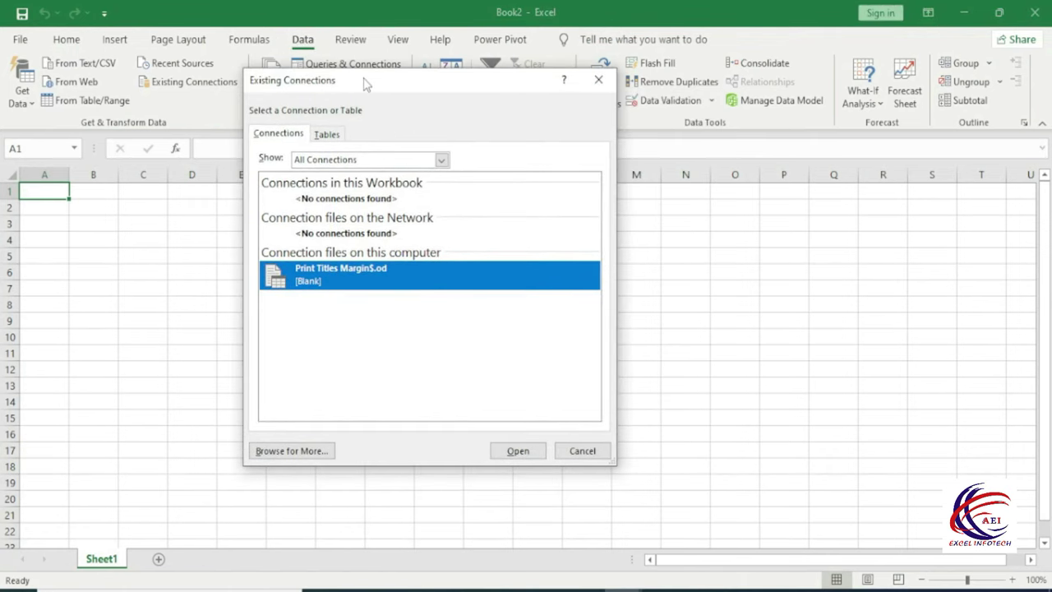
{"action": "left_click", "coordinate": [292, 454]}
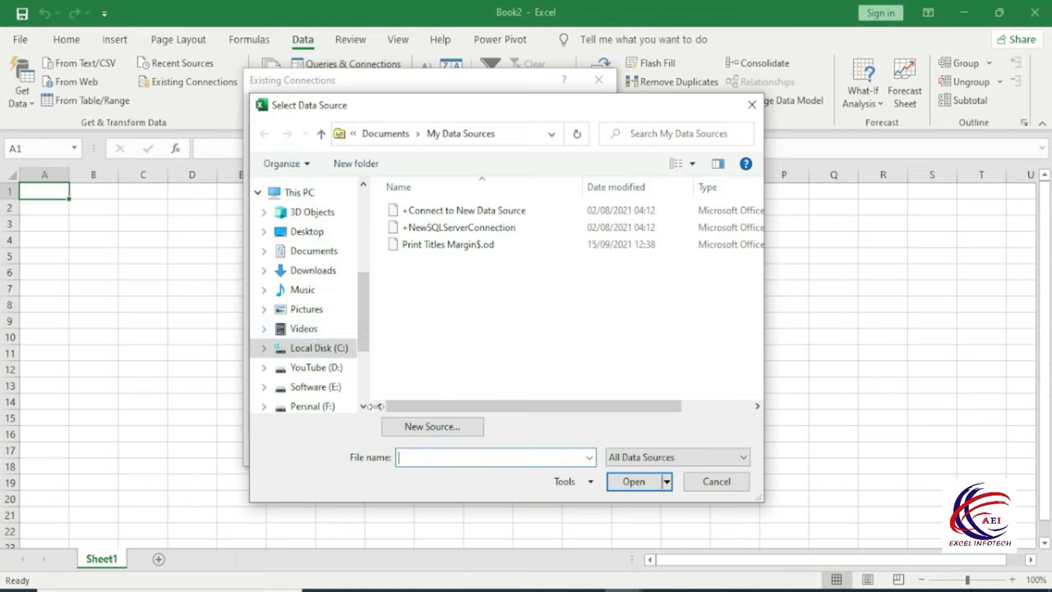
{"action": "left_click", "coordinate": [307, 233]}
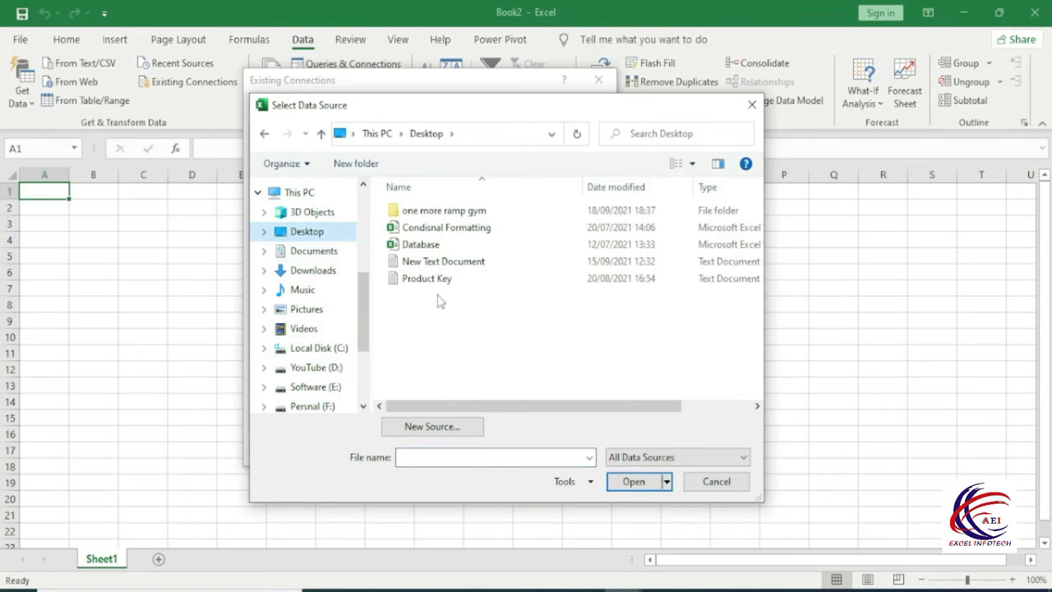
{"action": "left_click", "coordinate": [417, 232]}
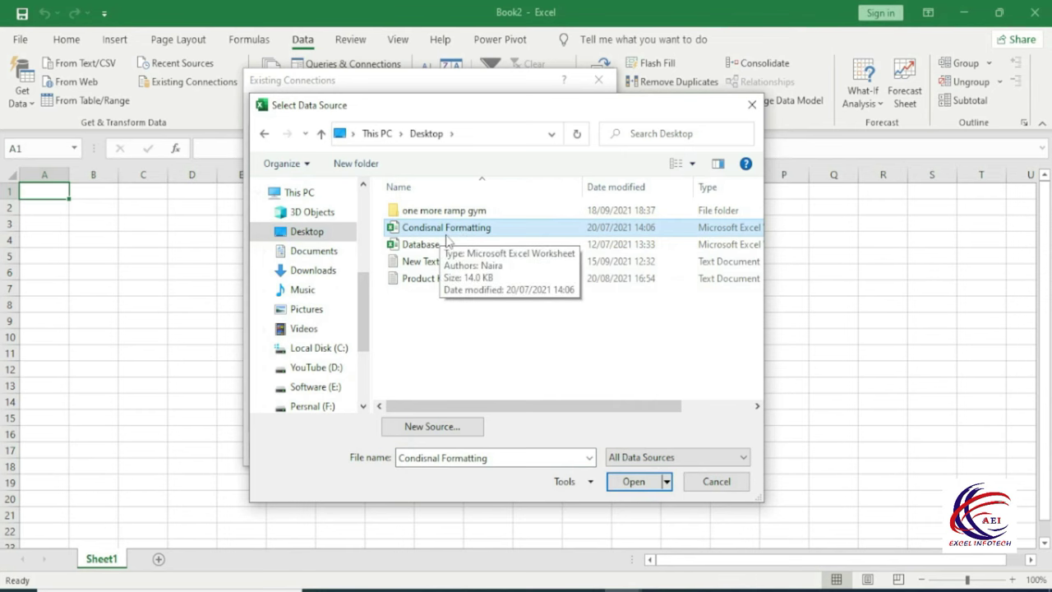
{"action": "left_click", "coordinate": [634, 483]}
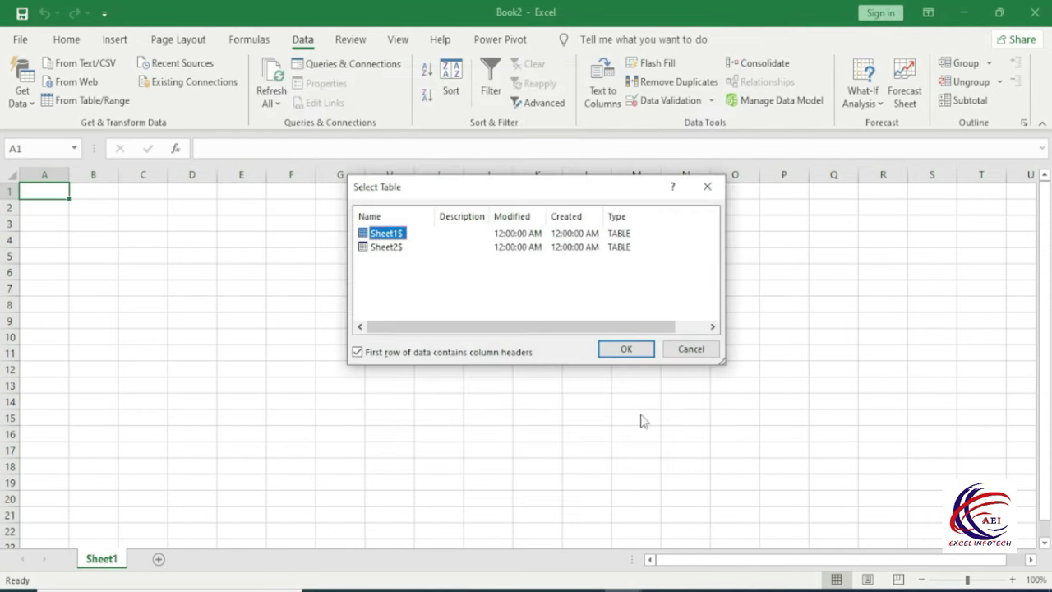
Import Sheet1$ as a table at $A$1 on Book2's Sheet1, after trying other view options
{"action": "left_click_drag", "start_coordinate": [464, 190], "coordinate": [487, 200]}
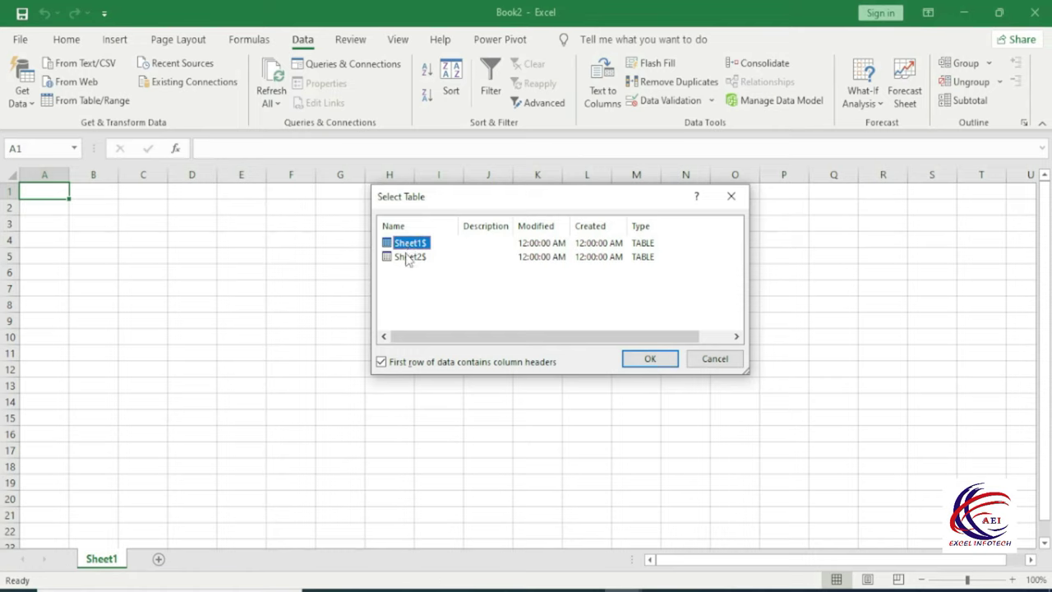
{"action": "left_click", "coordinate": [652, 360]}
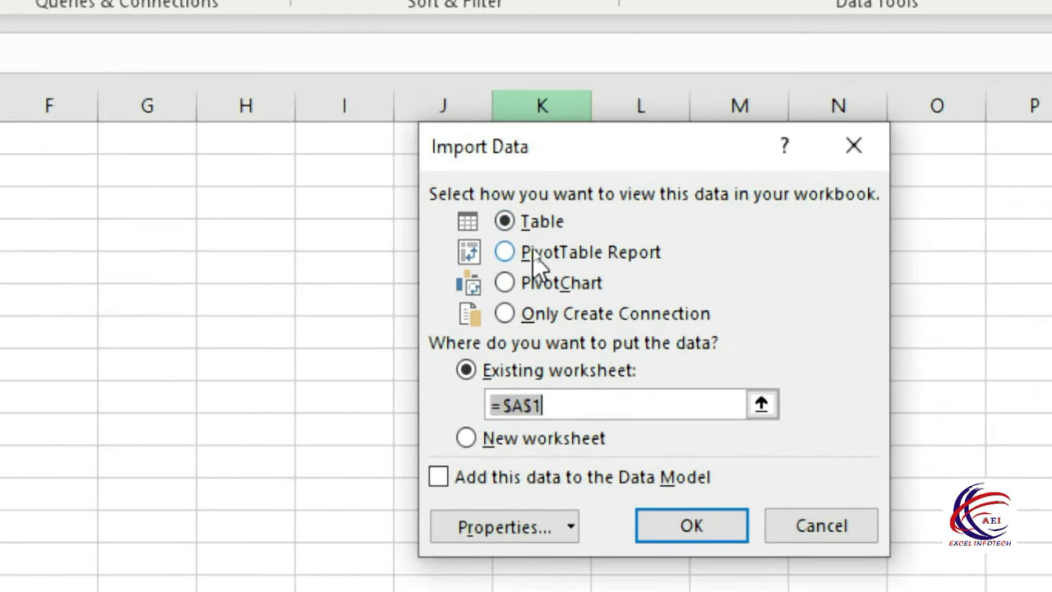
{"action": "left_click", "coordinate": [539, 253]}
{"action": "left_click", "coordinate": [504, 284]}
{"action": "left_click", "coordinate": [526, 317]}
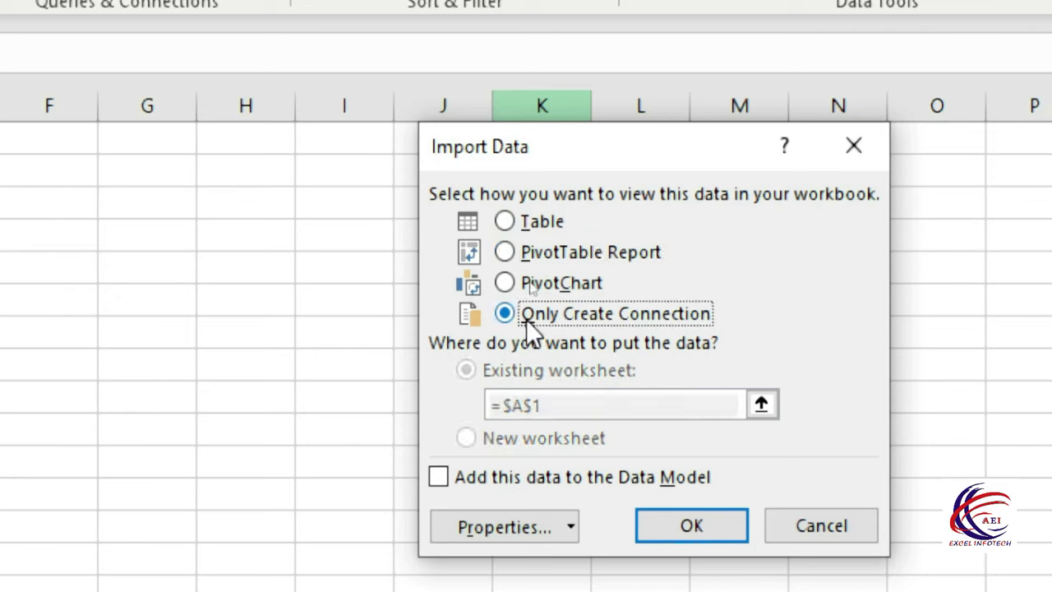
{"action": "left_click", "coordinate": [523, 222]}
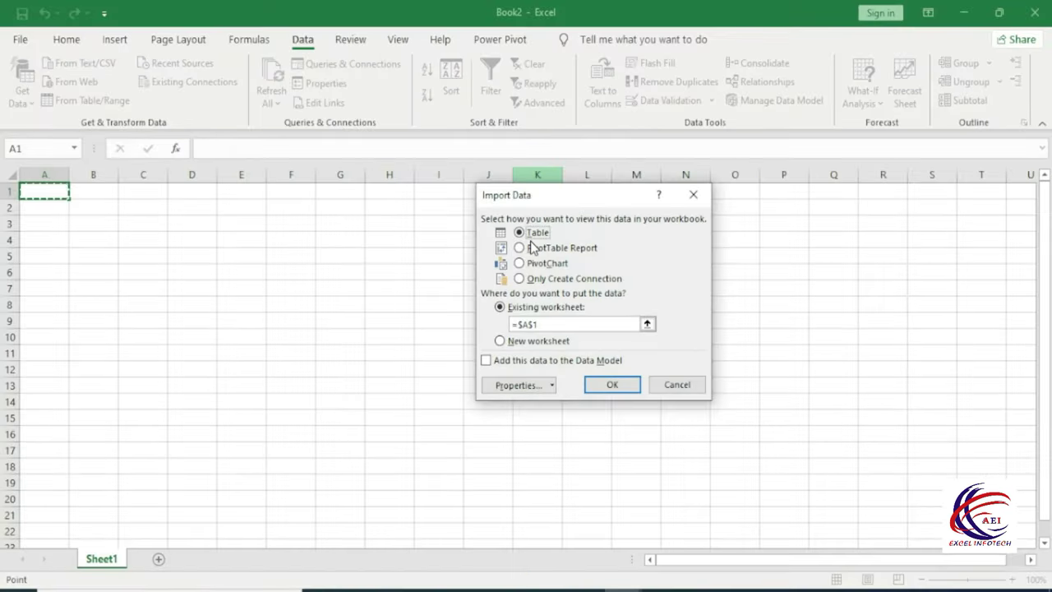
{"action": "left_click", "coordinate": [593, 383]}
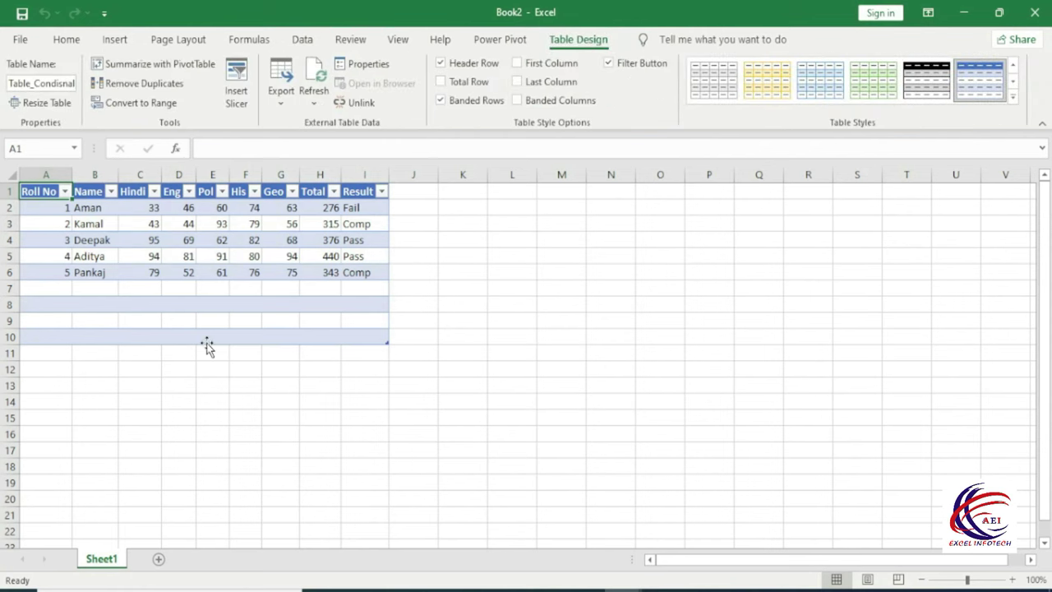
With A15 selected, open the Desktop Database workbook through Existing Connections
{"action": "left_click", "coordinate": [41, 414]}
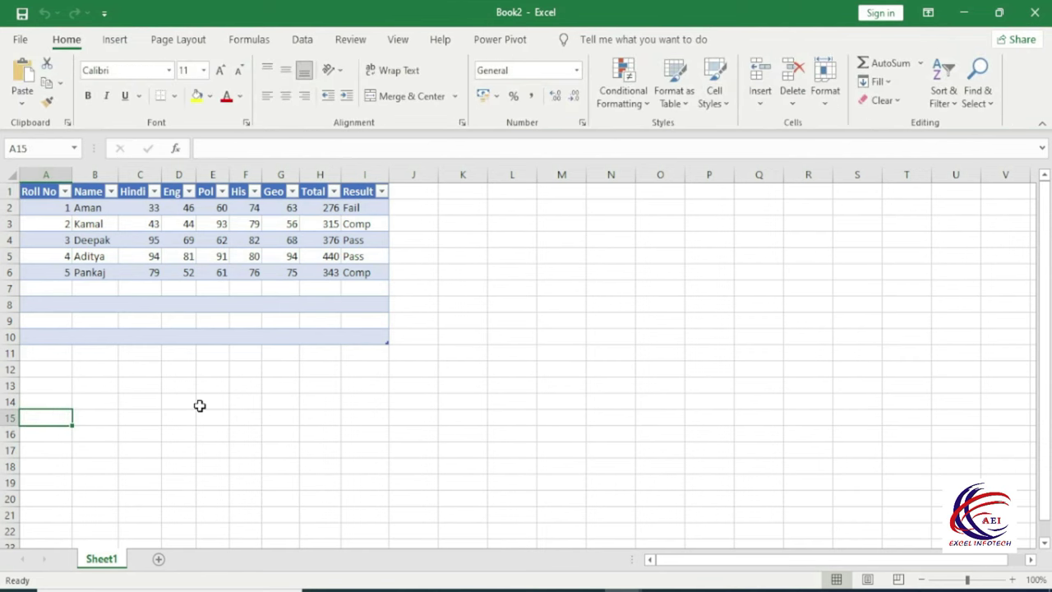
{"action": "left_click", "coordinate": [317, 41]}
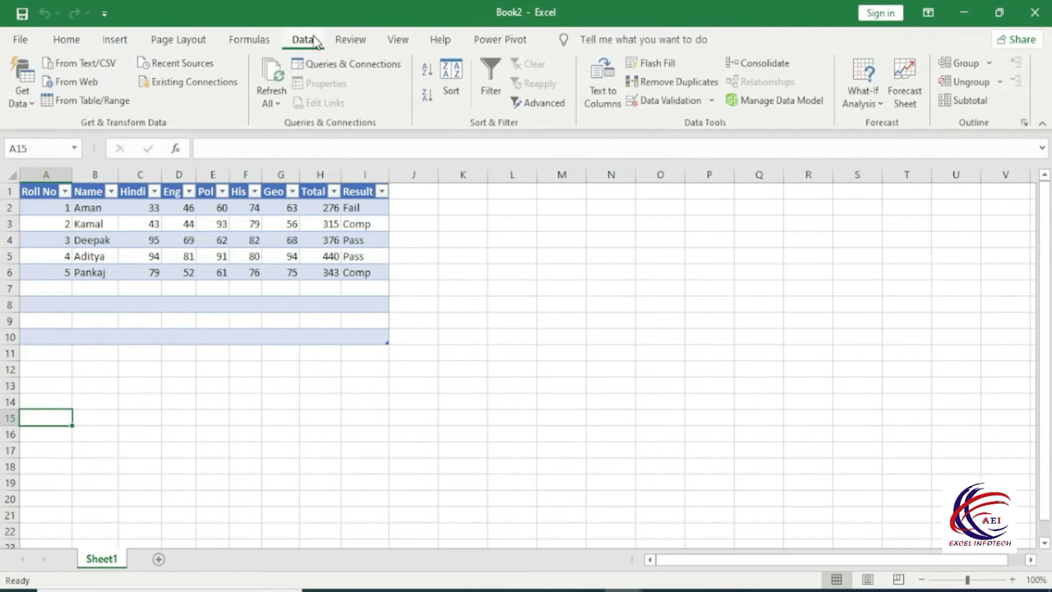
{"action": "left_click", "coordinate": [223, 89]}
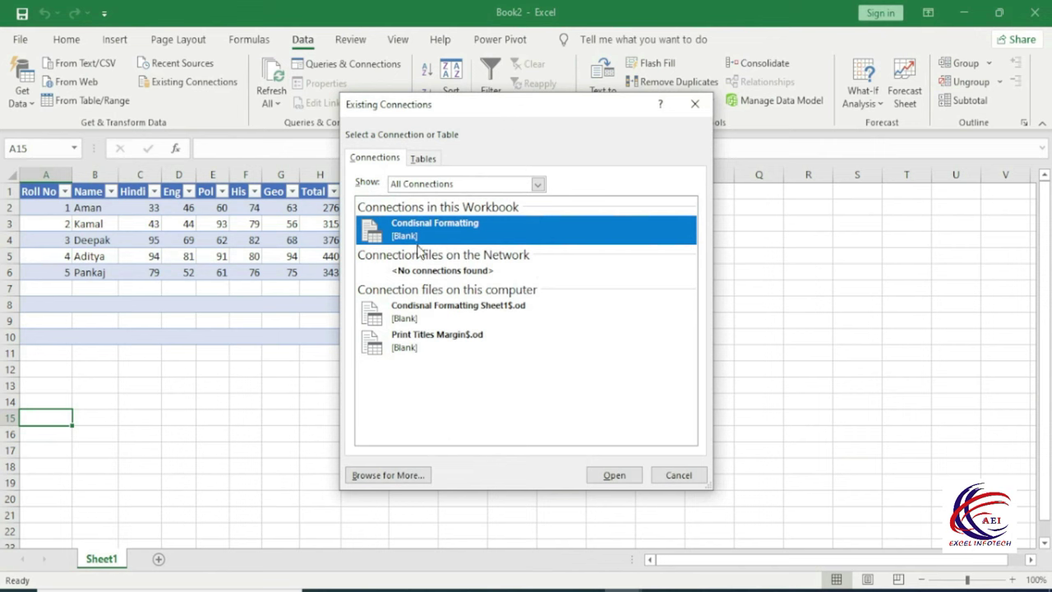
{"action": "left_click", "coordinate": [392, 477]}
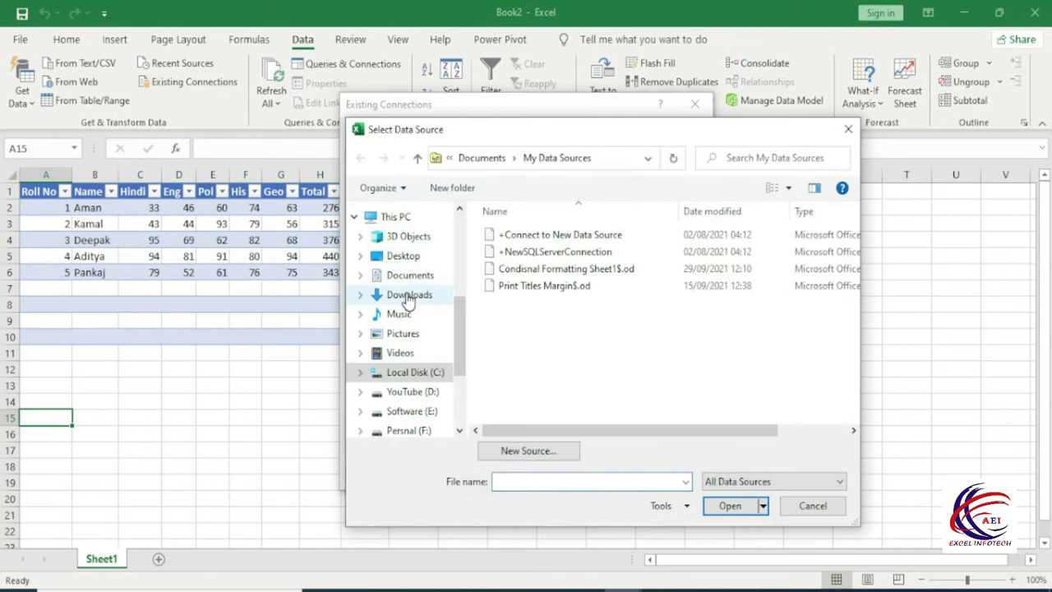
{"action": "left_click", "coordinate": [404, 259]}
{"action": "left_click", "coordinate": [520, 269]}
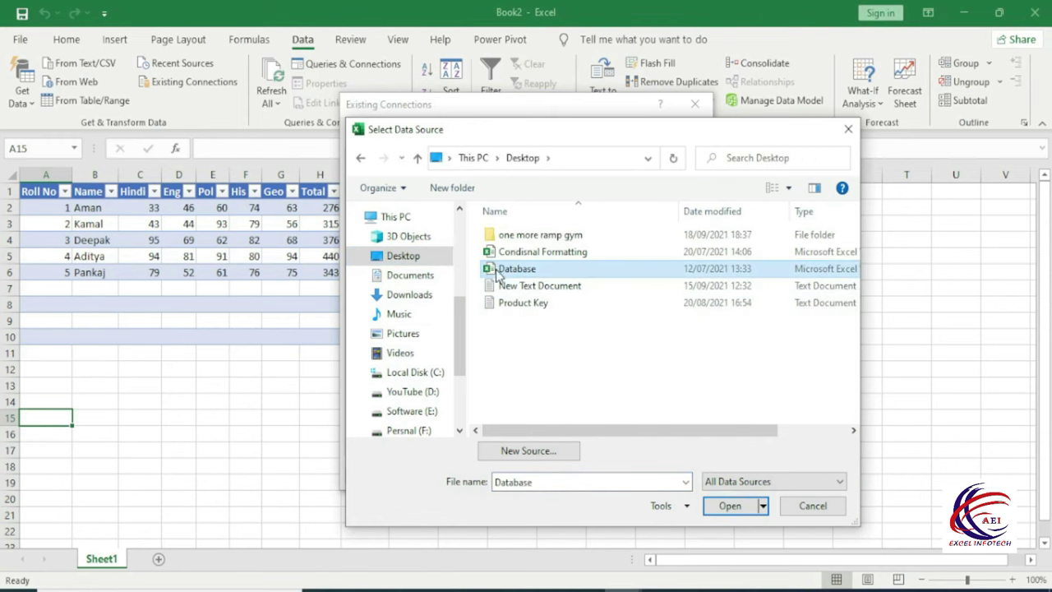
{"action": "left_click", "coordinate": [724, 507]}
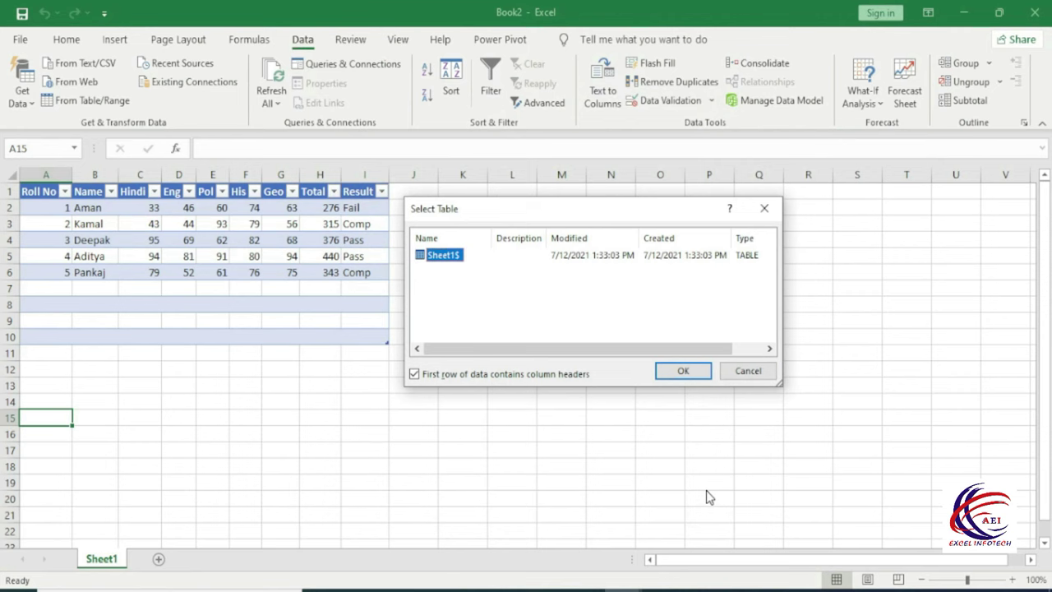
Import Database's Sheet1$ as a PivotTable Report at $A$15
{"action": "left_click", "coordinate": [683, 372]}
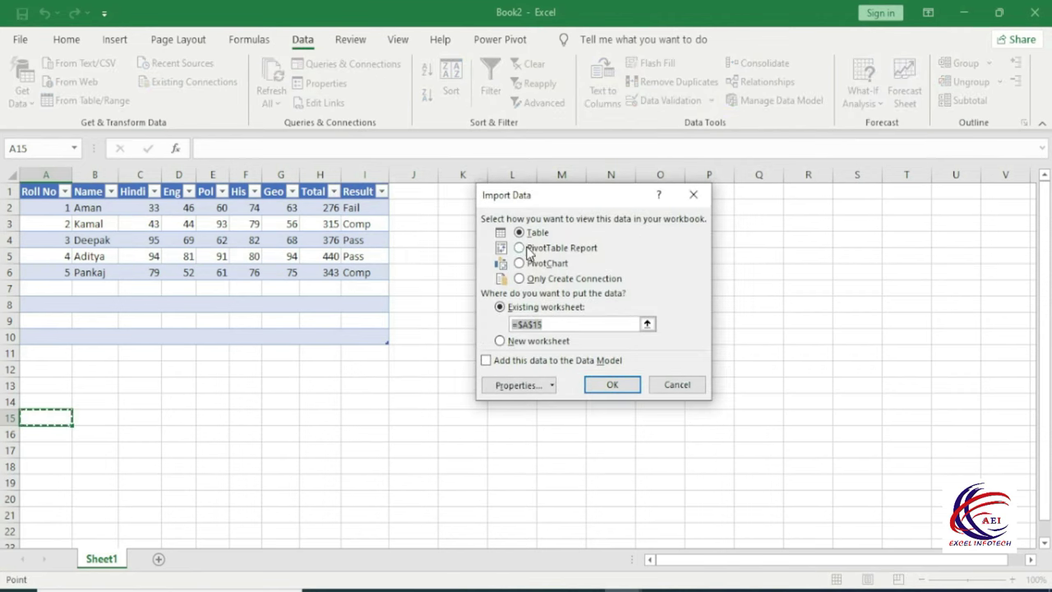
{"action": "left_click", "coordinate": [563, 247]}
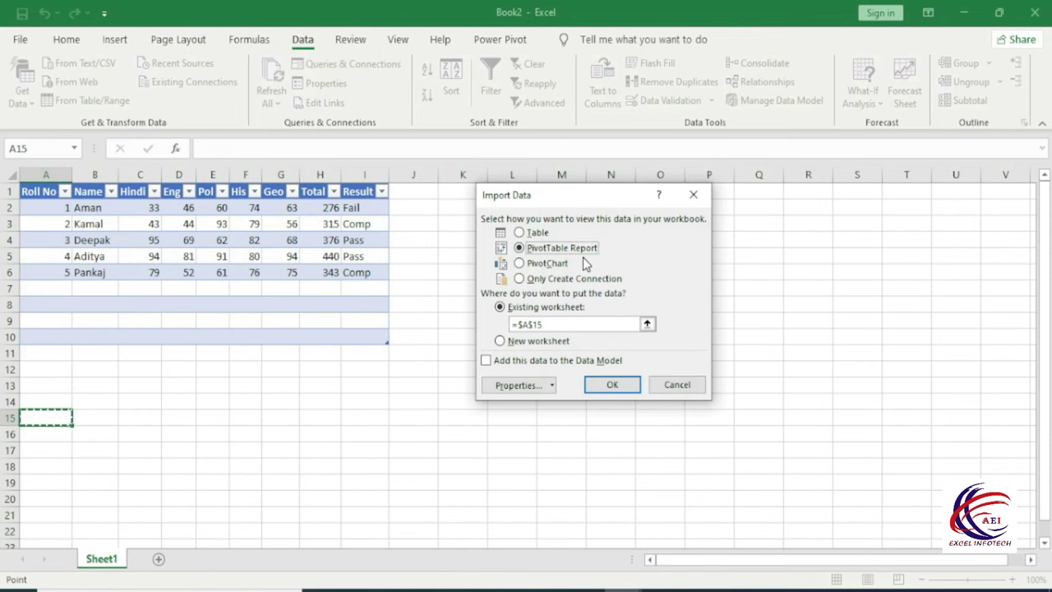
{"action": "left_click", "coordinate": [609, 384]}
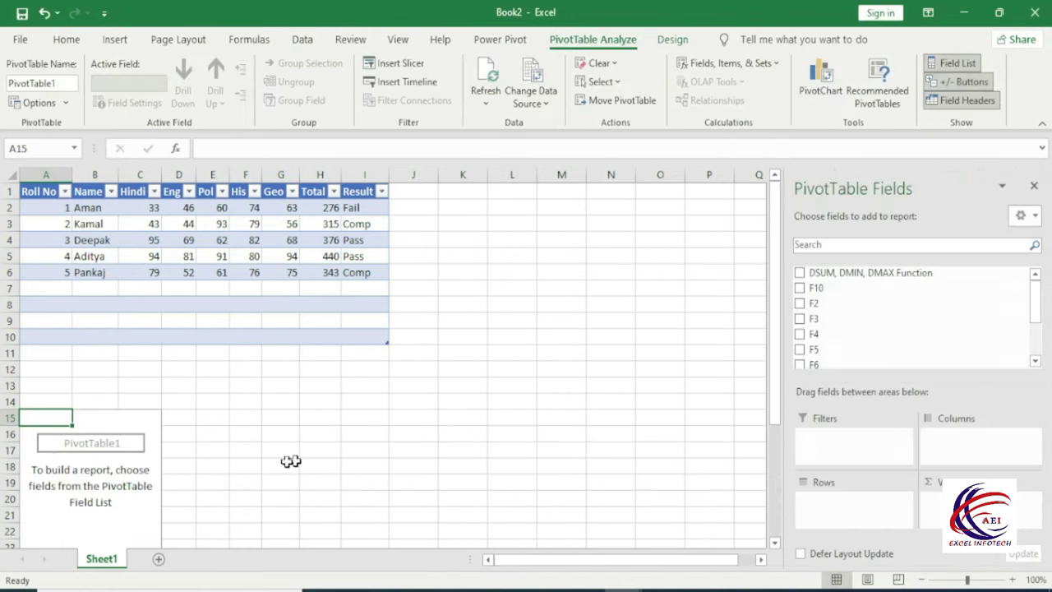
Add the DSUM, DMIN, DMAX Function, F10, F2 and F3 fields to the PivotTable, then select J14
{"action": "scroll", "coordinate": [157, 468], "scroll_direction": "down", "scroll_amount": 1}
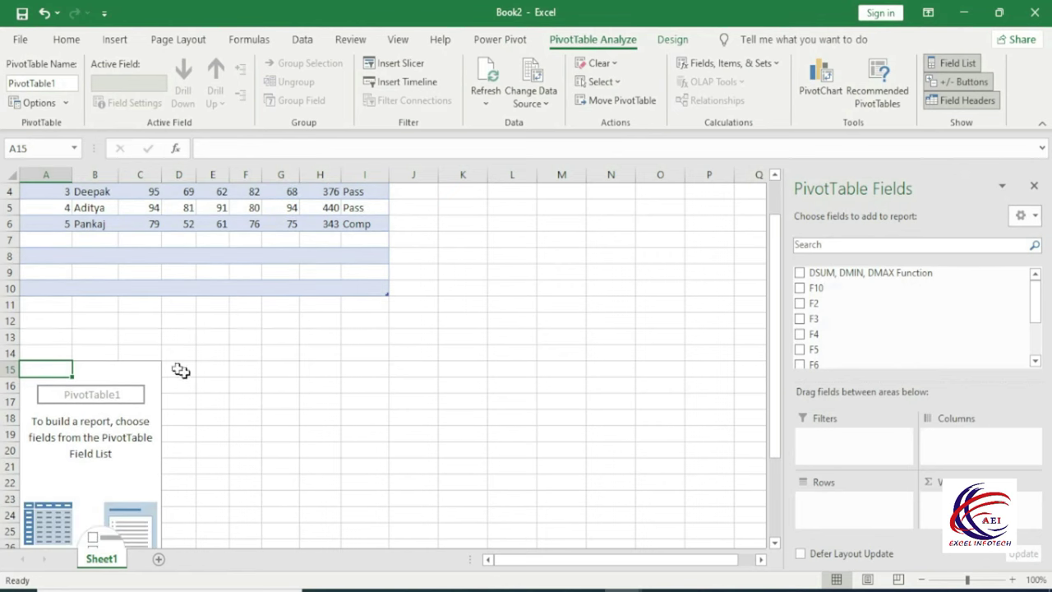
{"action": "left_click", "coordinate": [800, 273]}
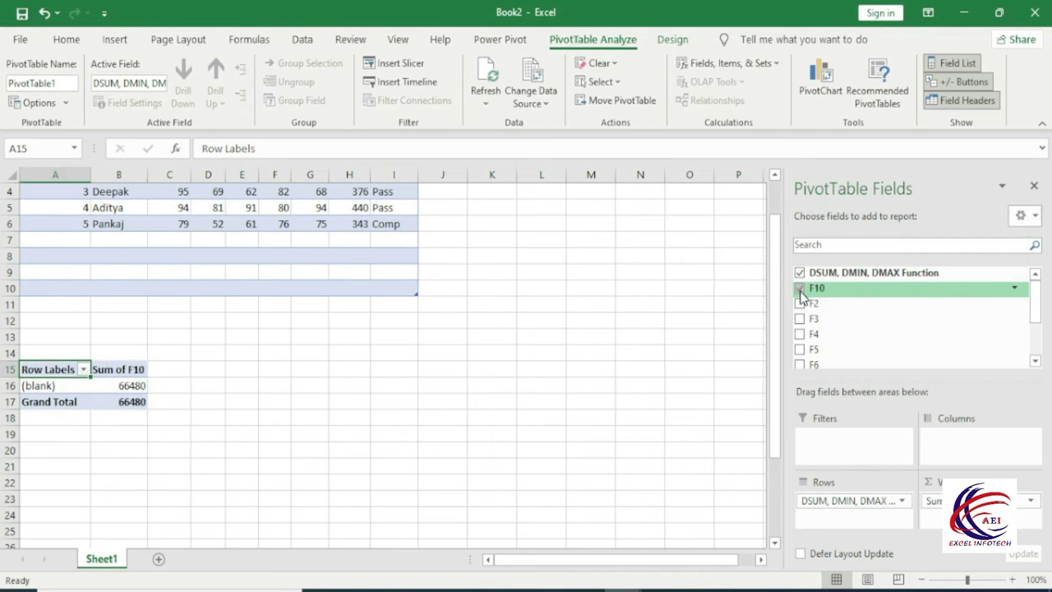
{"action": "left_click", "coordinate": [800, 303]}
{"action": "left_click", "coordinate": [799, 319]}
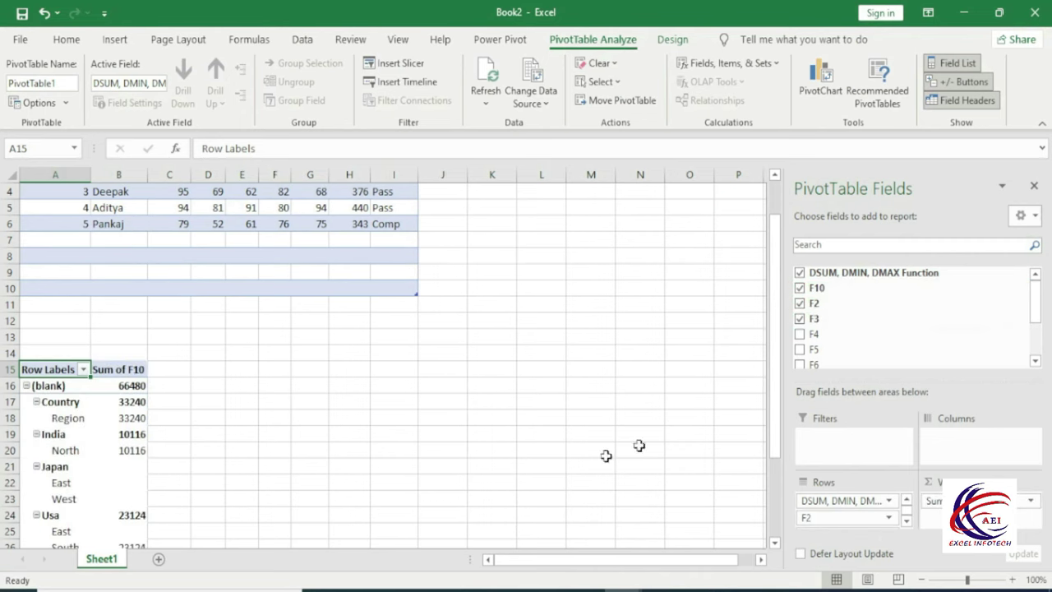
{"action": "scroll", "coordinate": [239, 464], "scroll_direction": "up", "scroll_amount": 1}
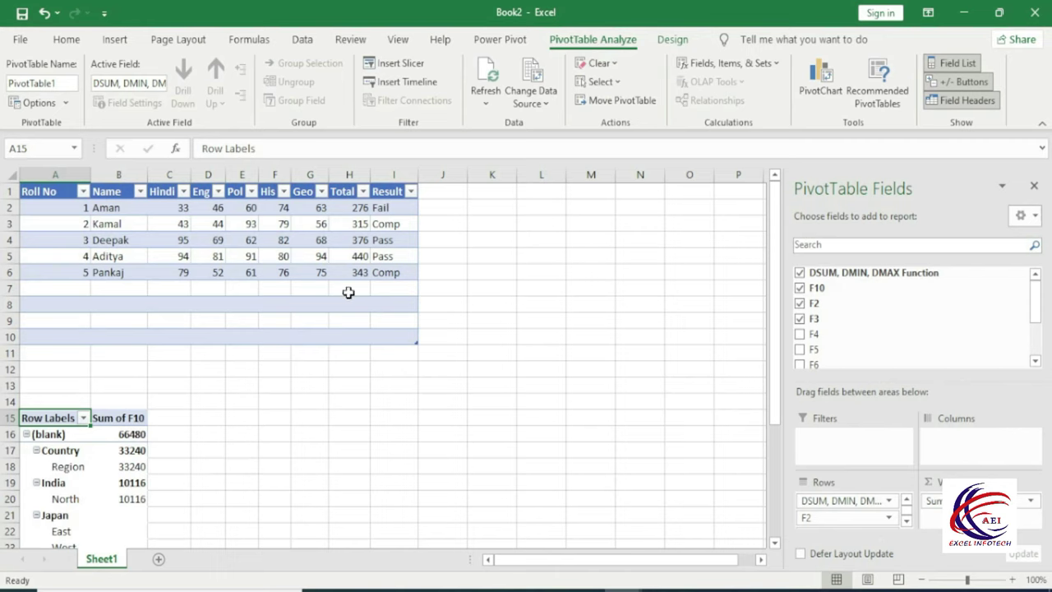
{"action": "left_click", "coordinate": [307, 41]}
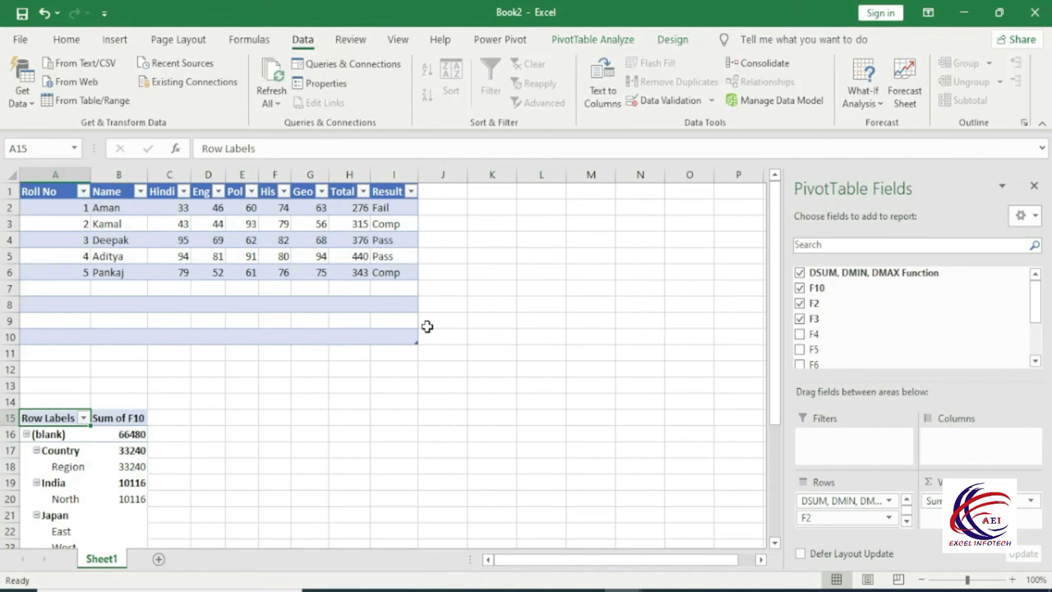
{"action": "left_click", "coordinate": [442, 401]}
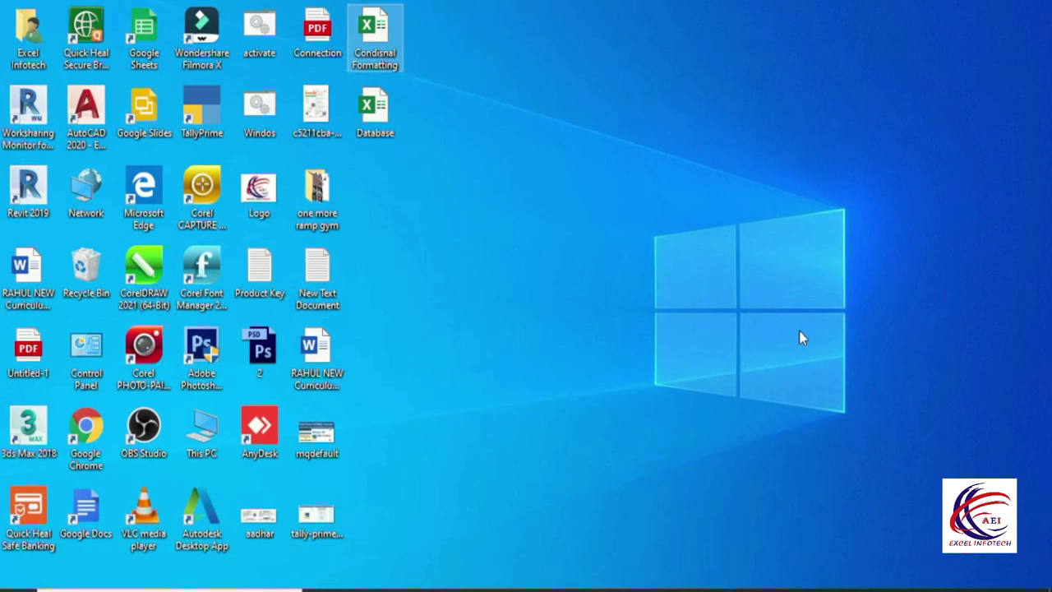
Open the Condisnal Formatting workbook and delete the Total and Result values in H1:I6
{"action": "double_click", "coordinate": [368, 37]}
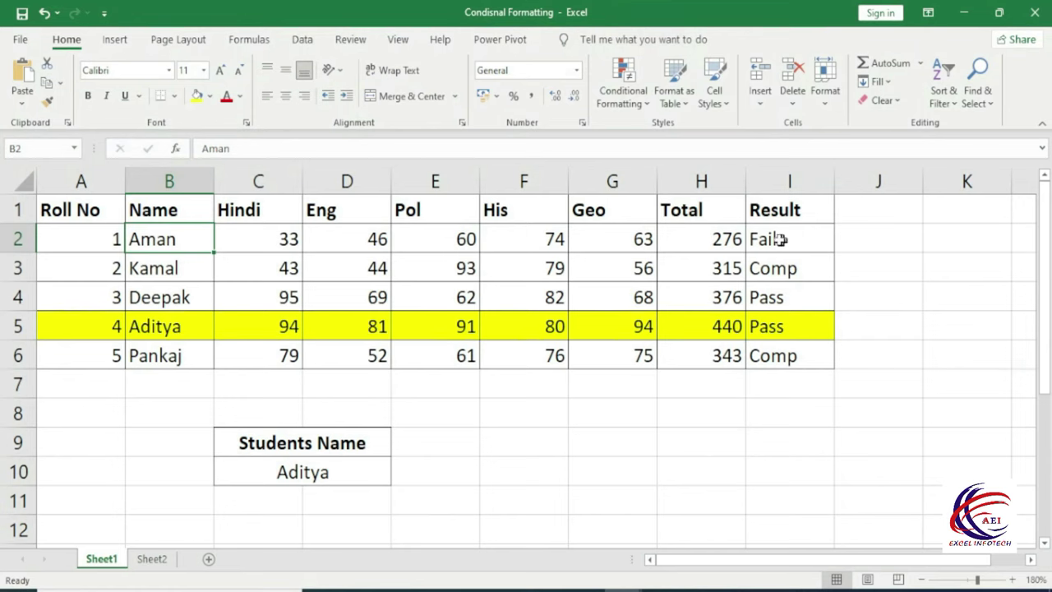
{"action": "left_click", "coordinate": [690, 217]}
{"action": "left_click_drag", "start_coordinate": [690, 217], "coordinate": [812, 362]}
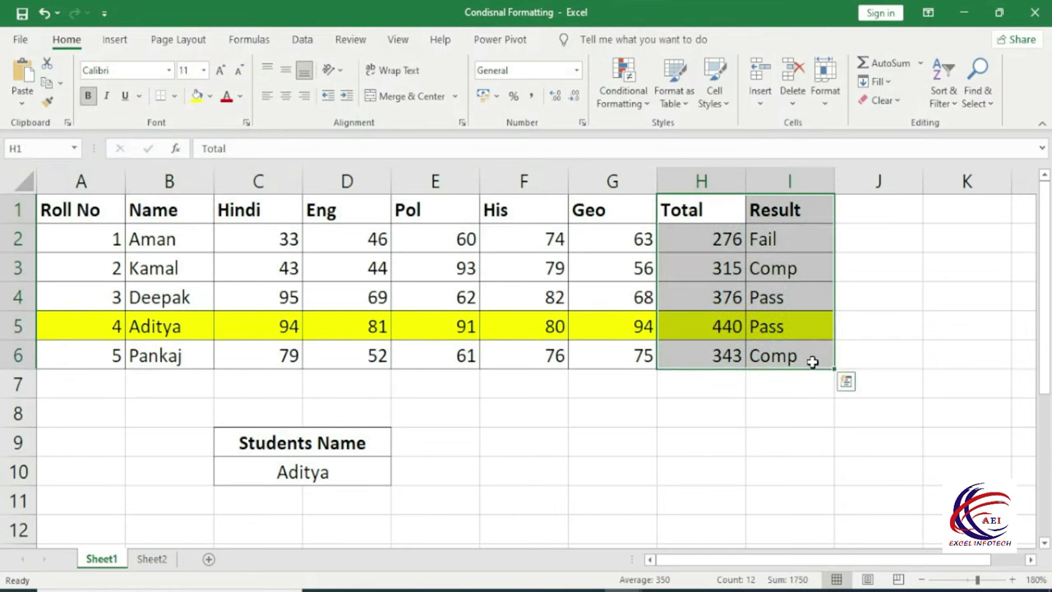
{"action": "key", "text": "Delete"}
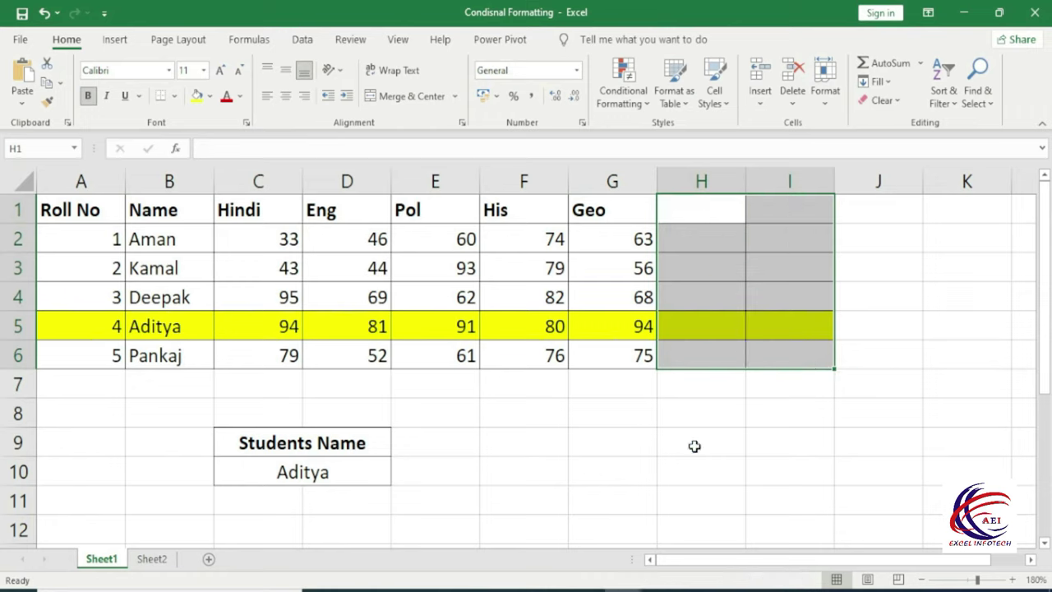
{"action": "left_click", "coordinate": [695, 446]}
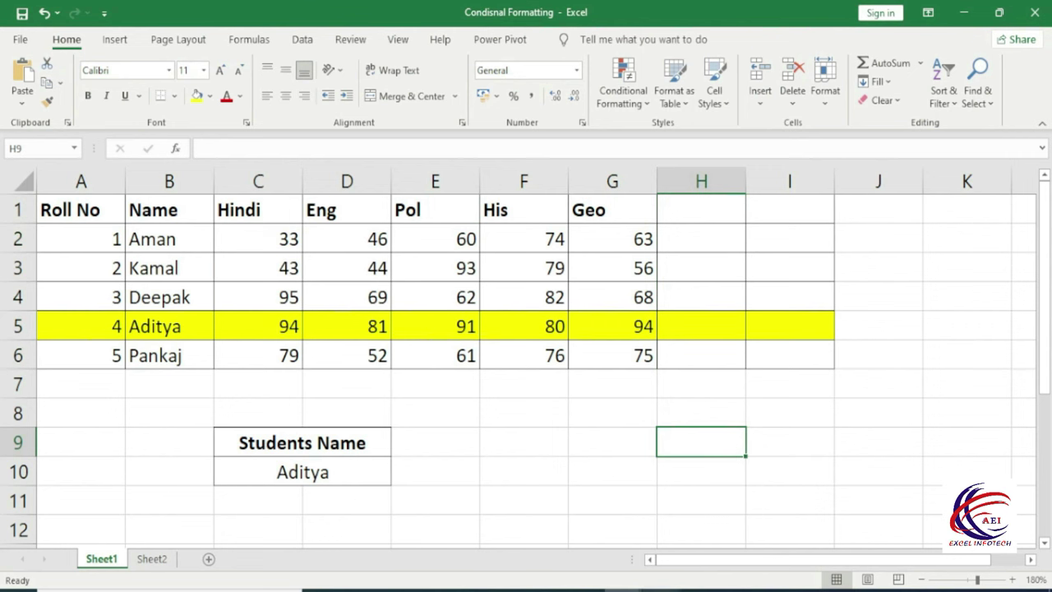
In Book2, refresh all connected data and show the Queries & Connections pane
{"action": "mouse_move", "coordinate": [622, 588]}
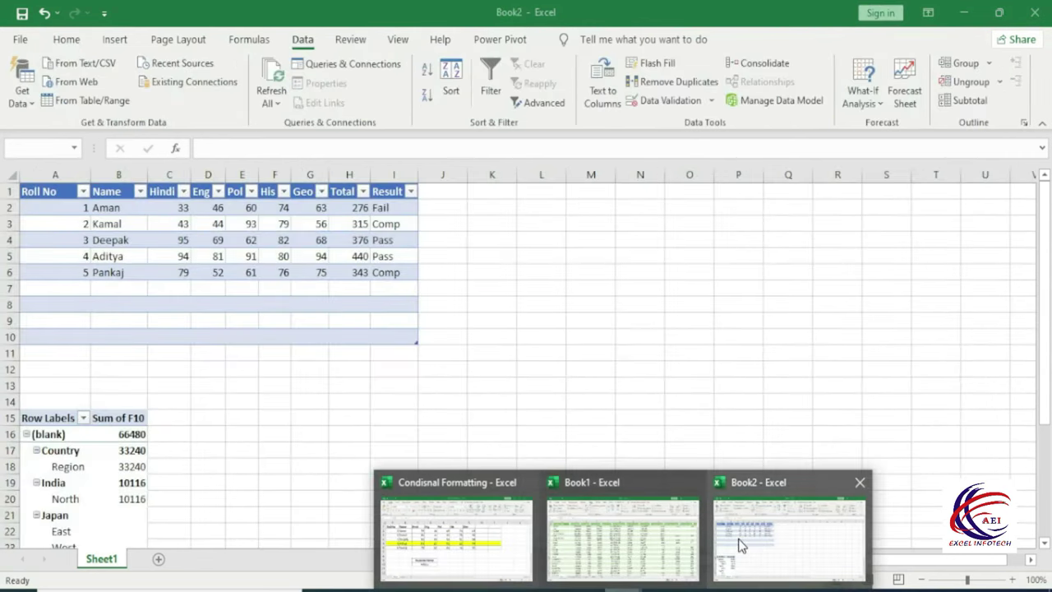
{"action": "left_click", "coordinate": [739, 542]}
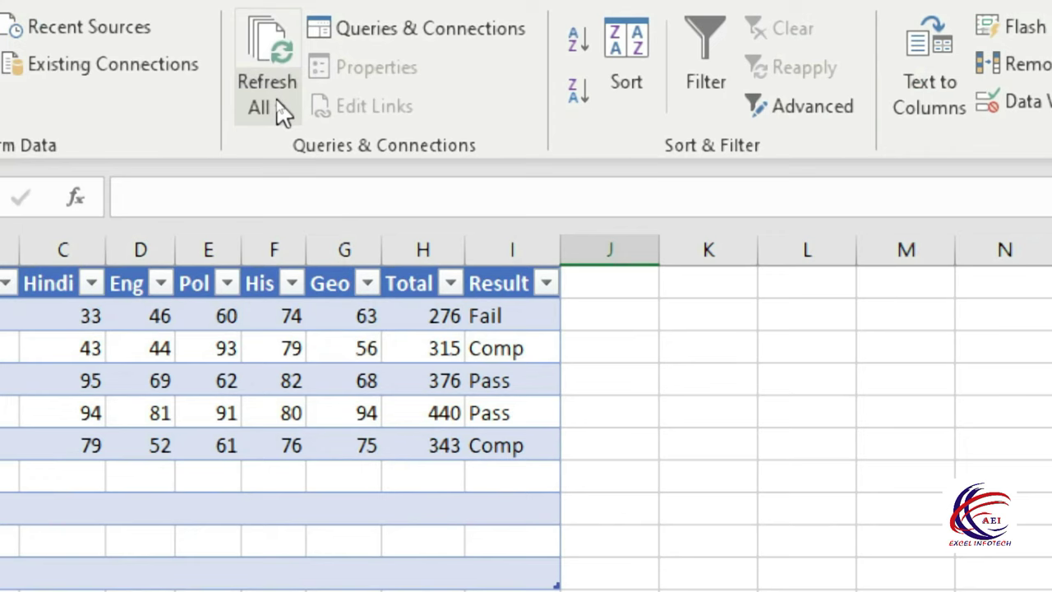
{"action": "left_click", "coordinate": [276, 100]}
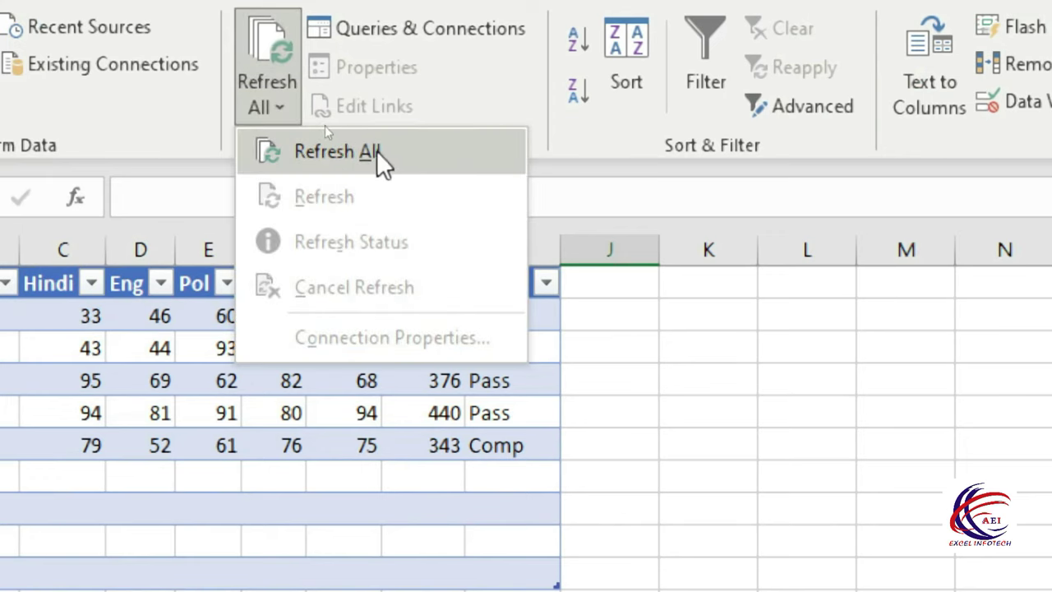
{"action": "left_click", "coordinate": [355, 152]}
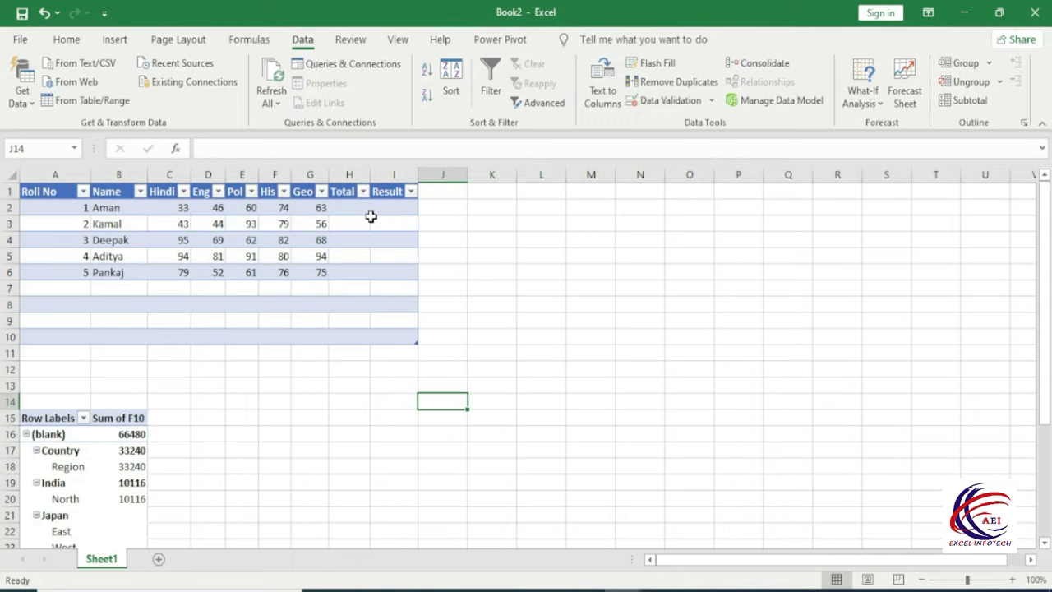
{"action": "left_click", "coordinate": [350, 321]}
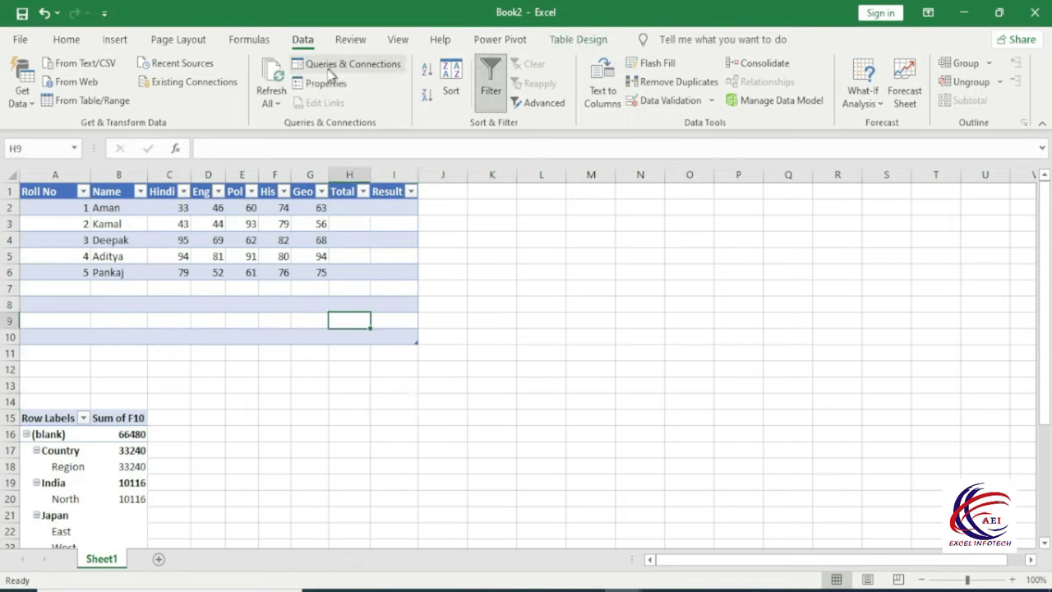
{"action": "left_click", "coordinate": [327, 69]}
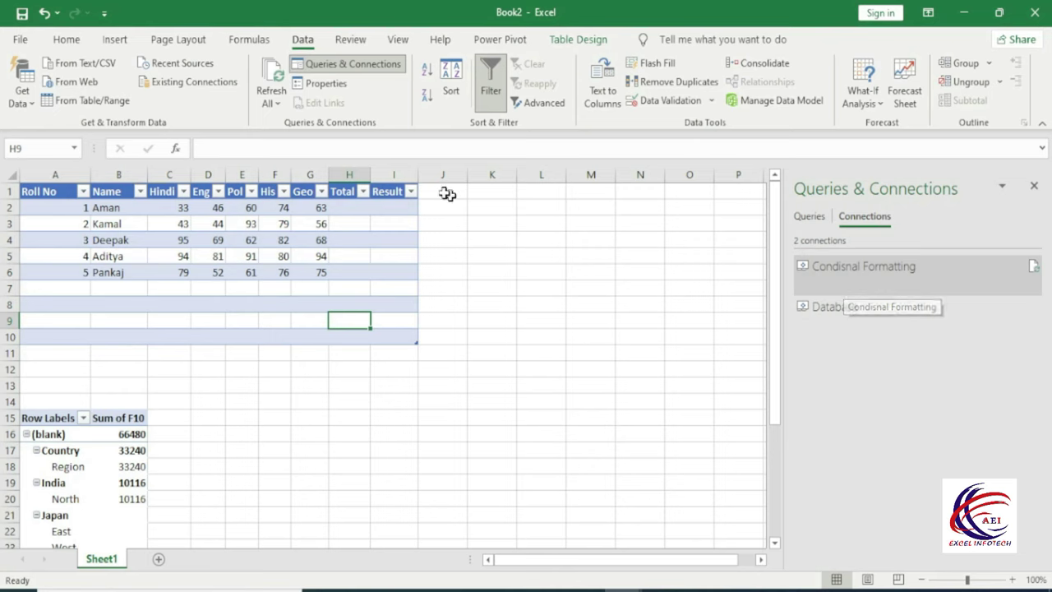
Set the Database connection to refresh every 60 minutes and close the Queries & Connections pane
{"action": "left_click", "coordinate": [322, 85]}
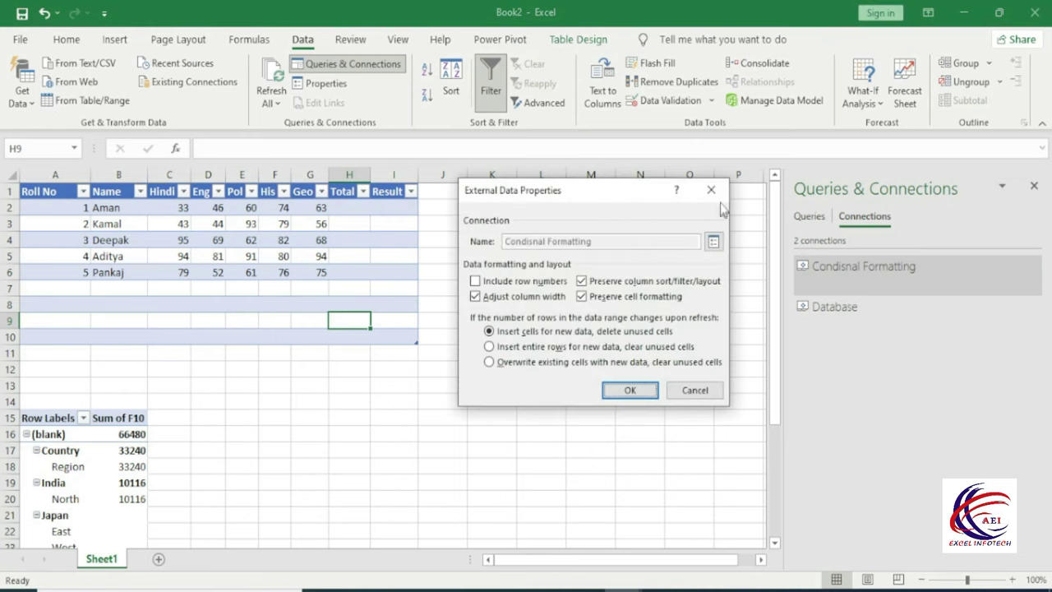
{"action": "left_click", "coordinate": [711, 190]}
{"action": "left_click", "coordinate": [473, 385]}
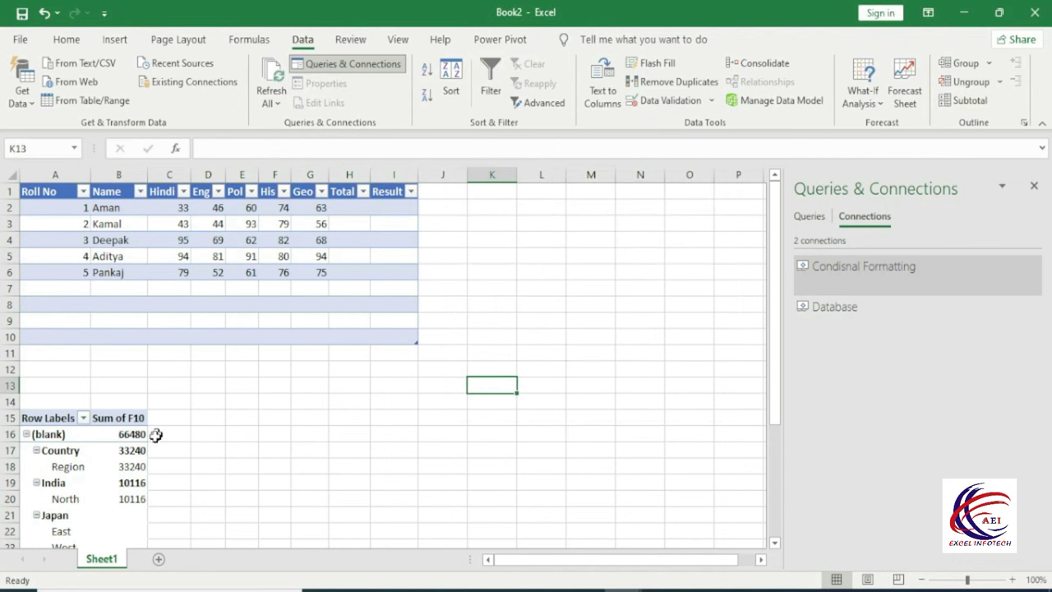
{"action": "left_click", "coordinate": [123, 451]}
{"action": "double_click", "coordinate": [563, 305]}
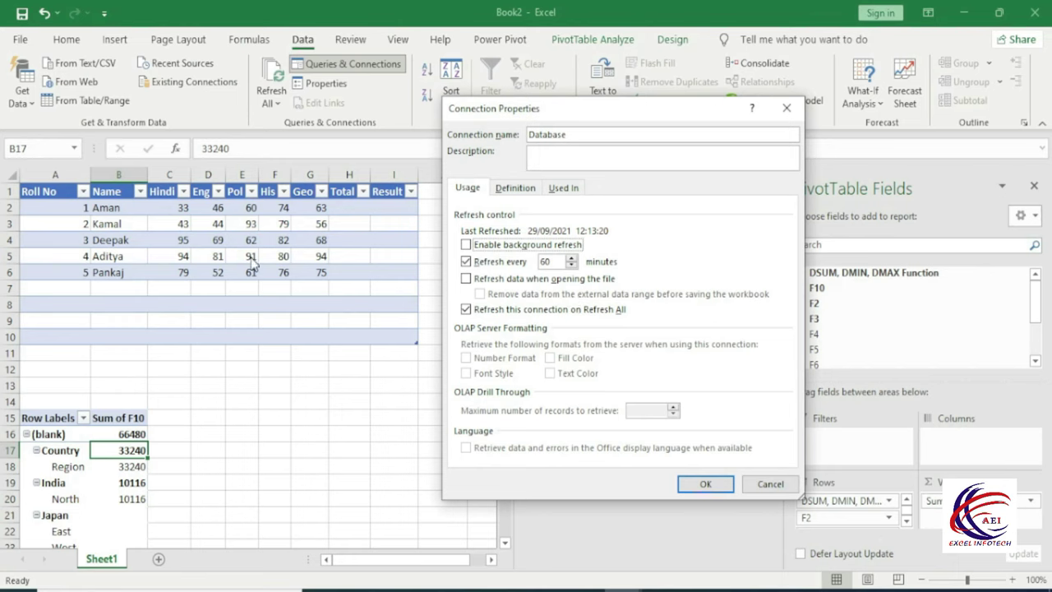
{"action": "left_click", "coordinate": [703, 483]}
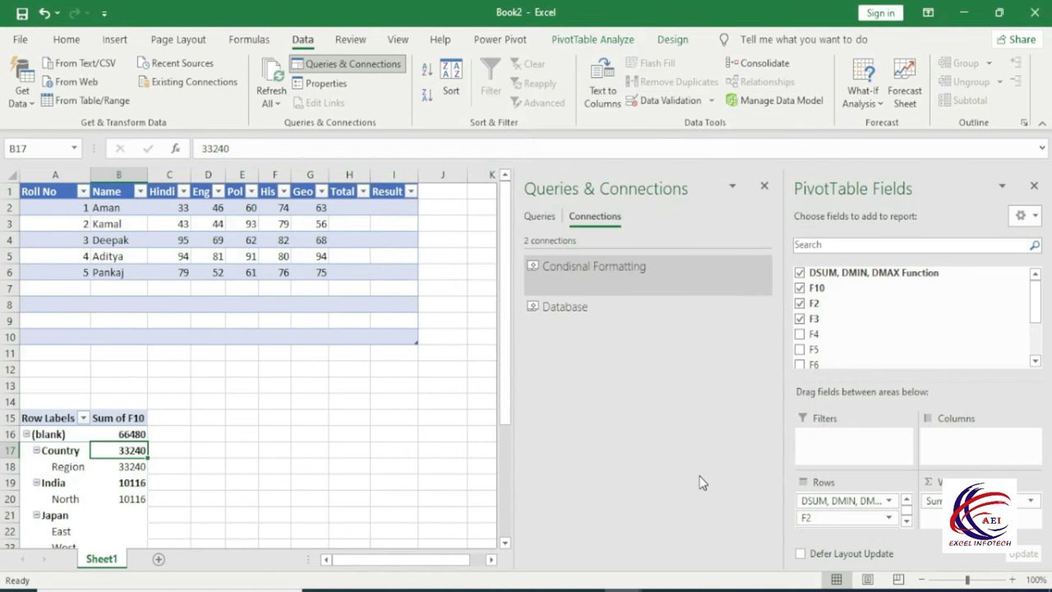
{"action": "left_click", "coordinate": [764, 186]}
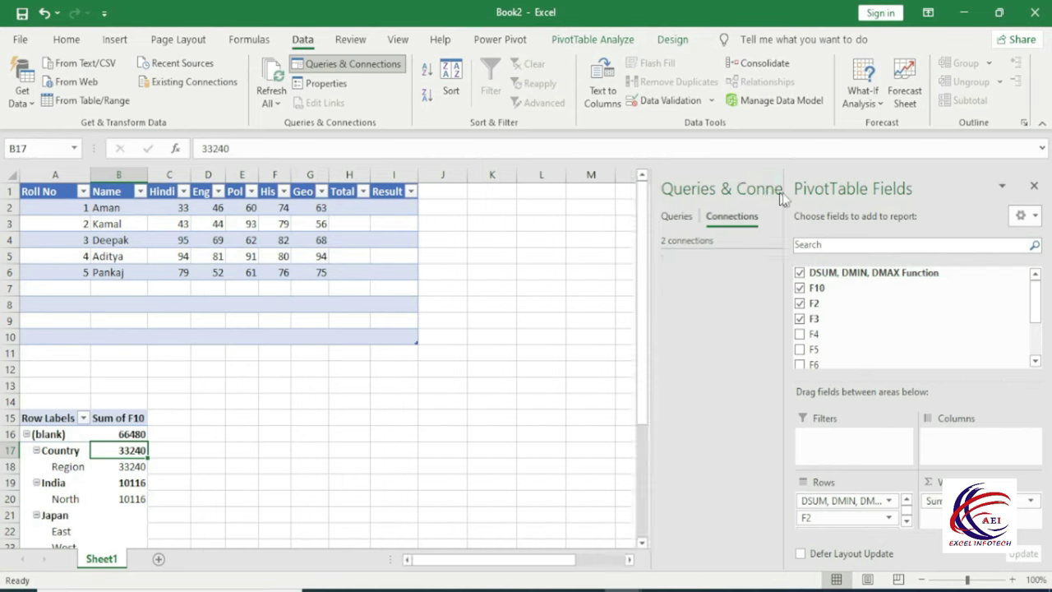
Close the PivotTable Fields pane
{"action": "left_click", "coordinate": [1033, 189]}
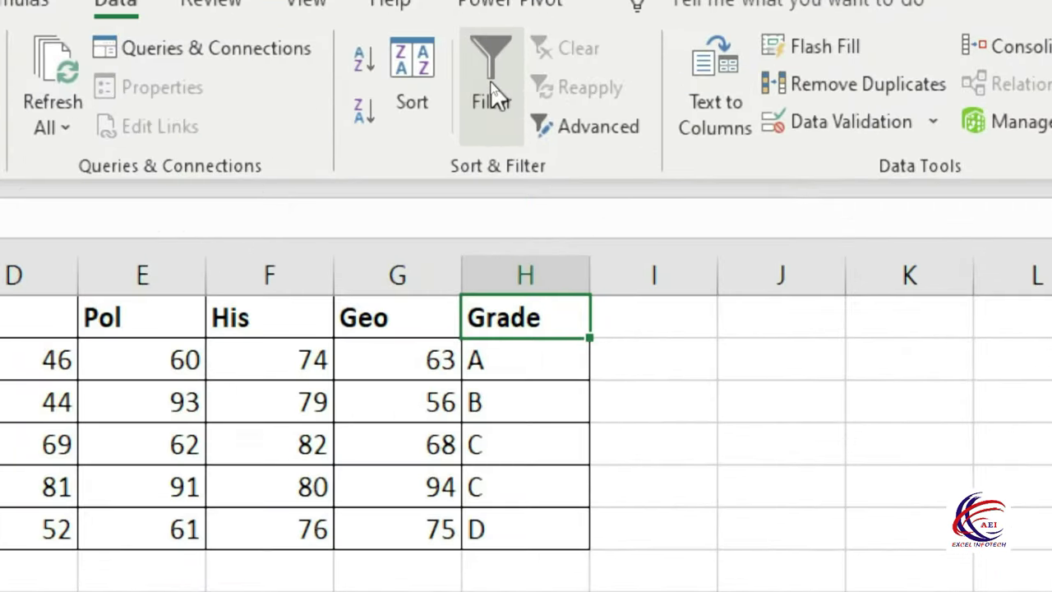
Turn on filters, sort the marks by Grade Z to A, then by Roll No smallest to largest
{"action": "left_click", "coordinate": [491, 83]}
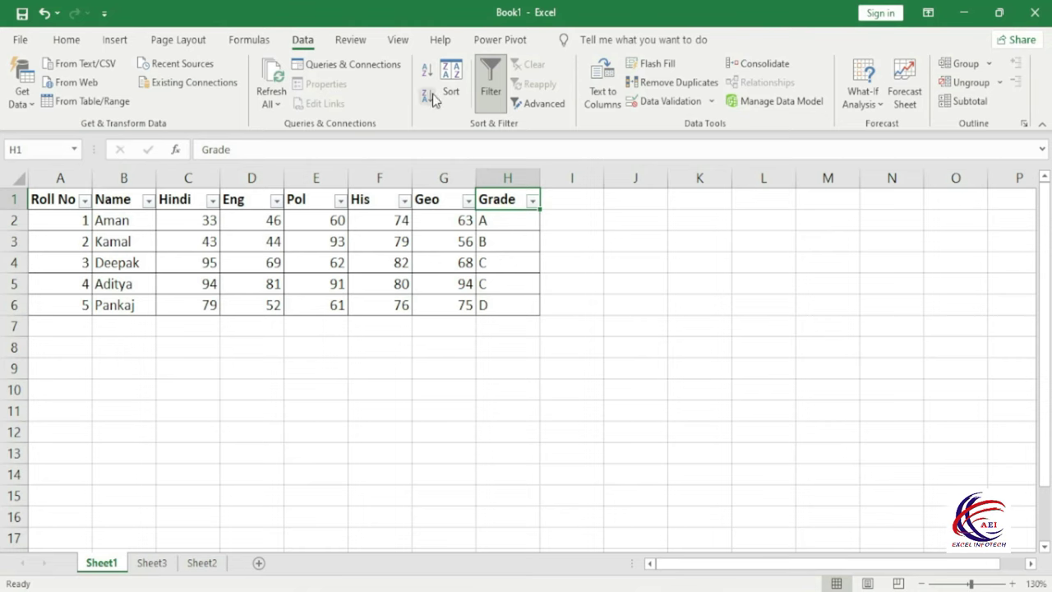
{"action": "left_click", "coordinate": [532, 201]}
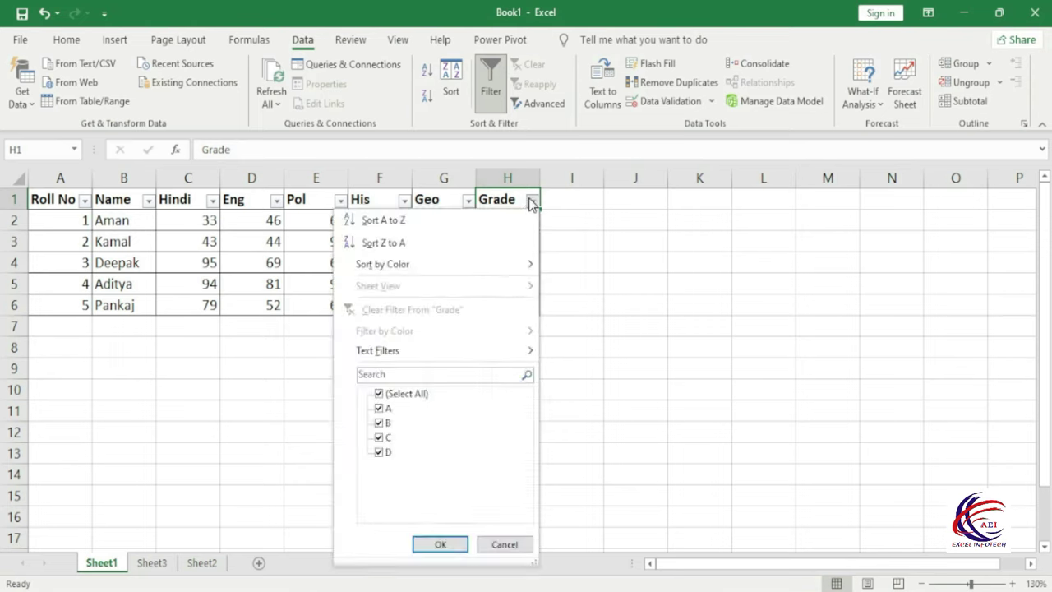
{"action": "left_click", "coordinate": [411, 243]}
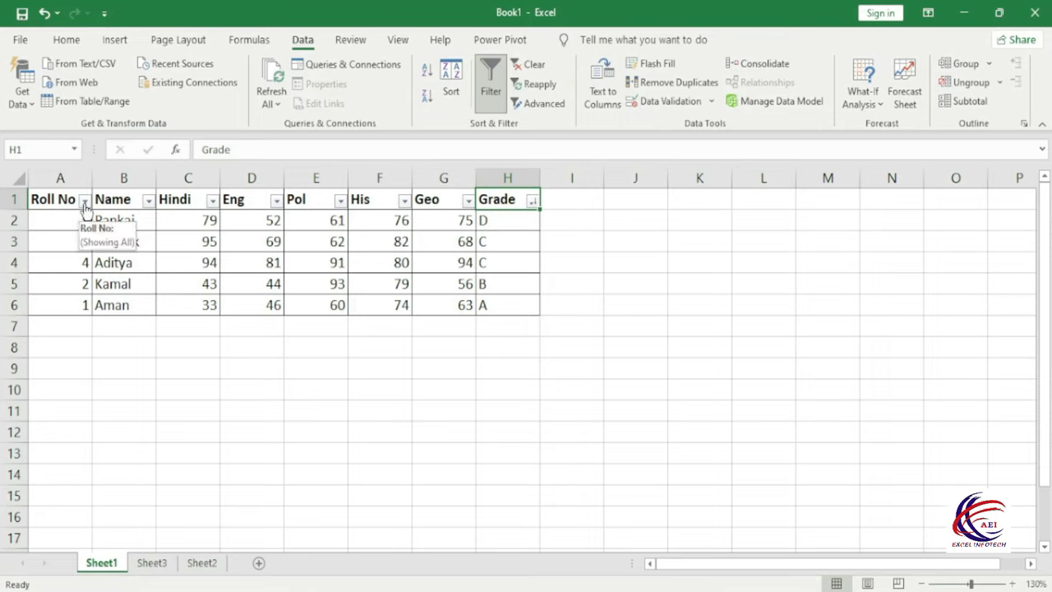
{"action": "left_click", "coordinate": [85, 201]}
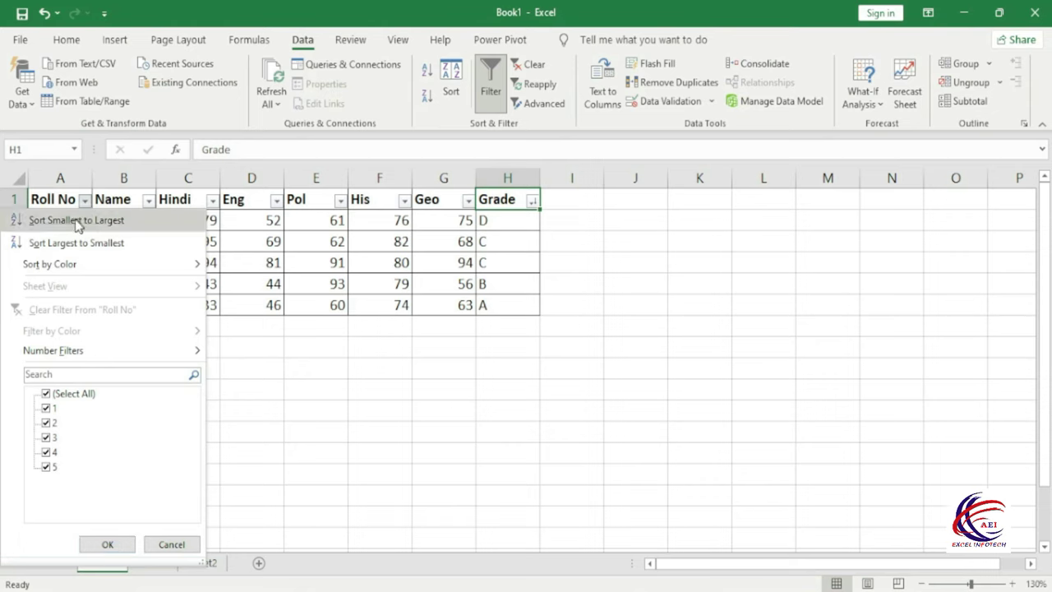
{"action": "left_click", "coordinate": [71, 222]}
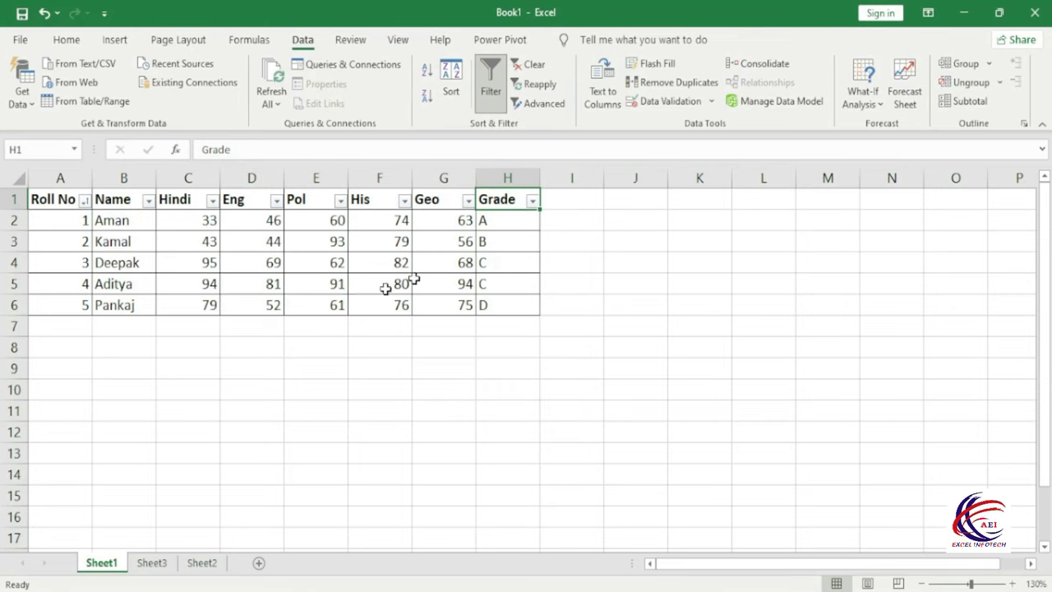
{"action": "left_click", "coordinate": [453, 92]}
{"action": "left_click_drag", "start_coordinate": [632, 196], "coordinate": [577, 249]}
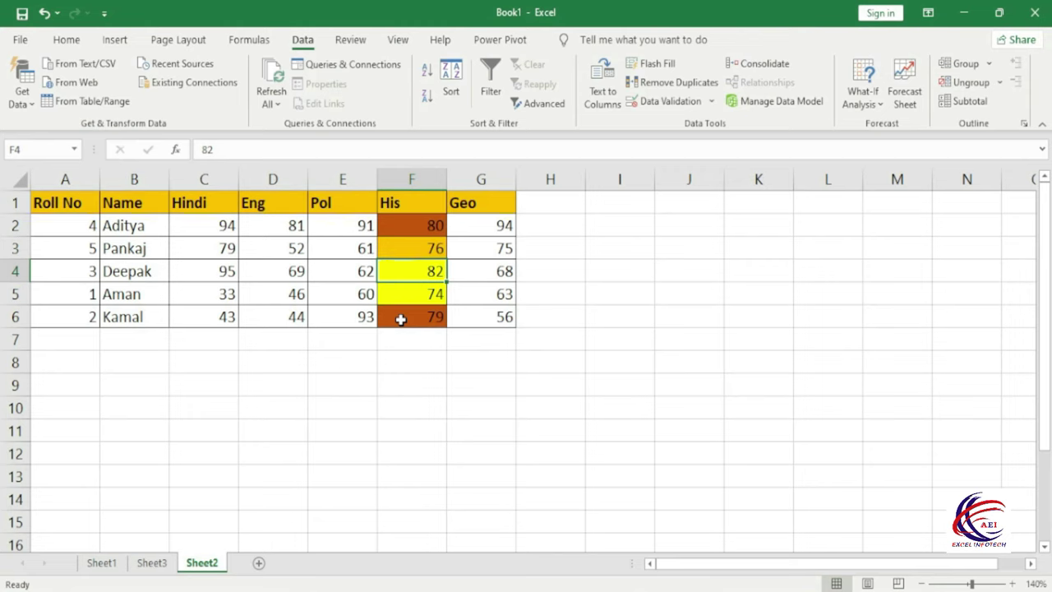
Sort only the His column F1:F6 Z to A, continuing with the current selection
{"action": "mouse_move", "coordinate": [51, 203]}
{"action": "left_mouse_down"}
{"action": "mouse_move", "coordinate": [497, 306]}
{"action": "mouse_move", "coordinate": [496, 317]}
{"action": "left_mouse_up"}
{"action": "left_click", "coordinate": [459, 360]}
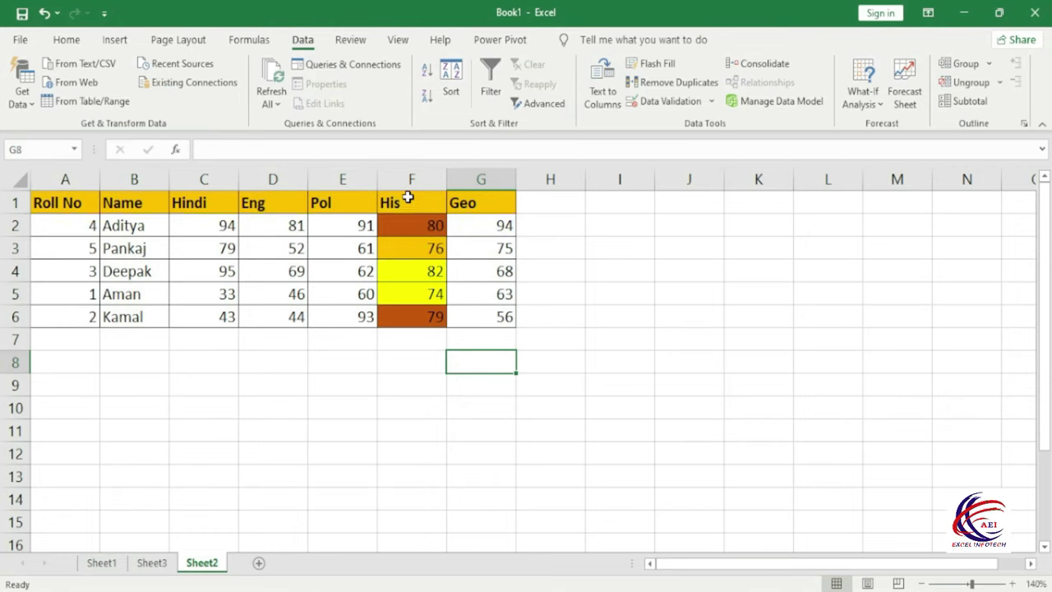
{"action": "left_click_drag", "start_coordinate": [408, 198], "coordinate": [406, 315]}
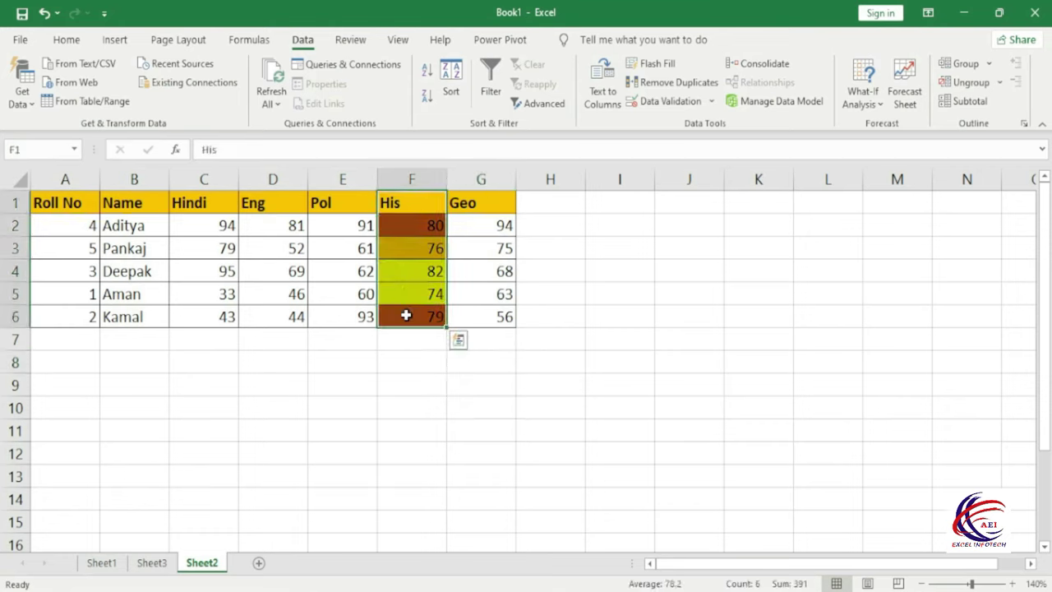
{"action": "left_click", "coordinate": [453, 77]}
{"action": "left_click_drag", "start_coordinate": [536, 246], "coordinate": [505, 302]}
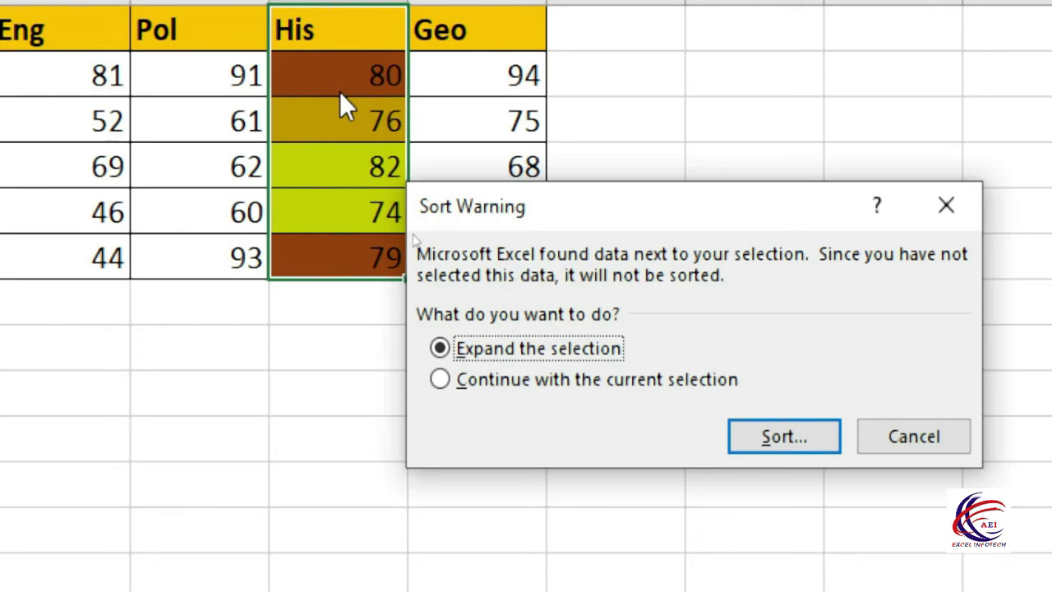
{"action": "left_click", "coordinate": [482, 391]}
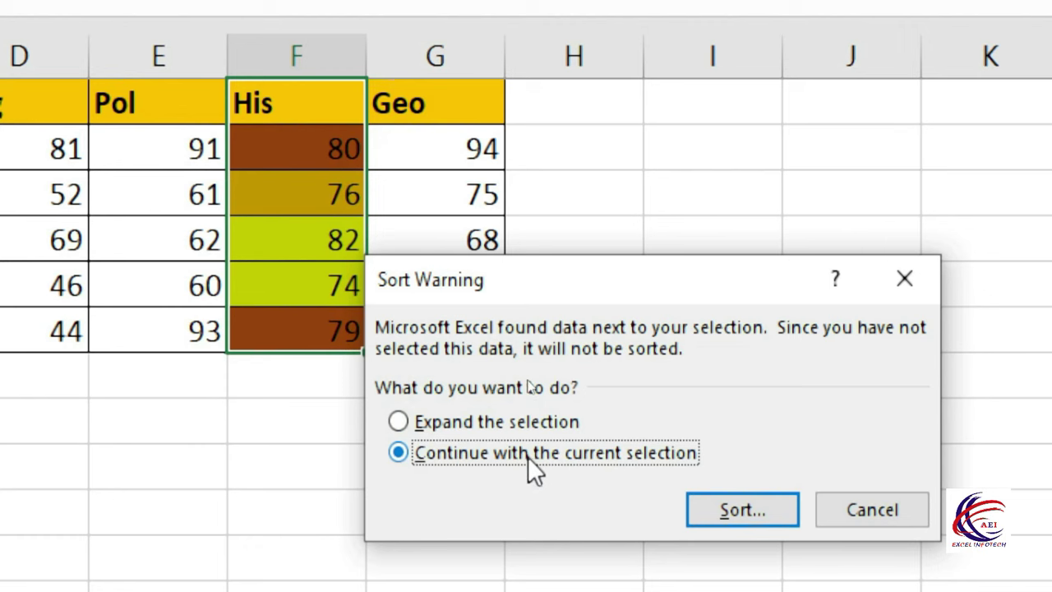
In the Sort dialog, sort by His on Cell Color
{"action": "left_click", "coordinate": [748, 505]}
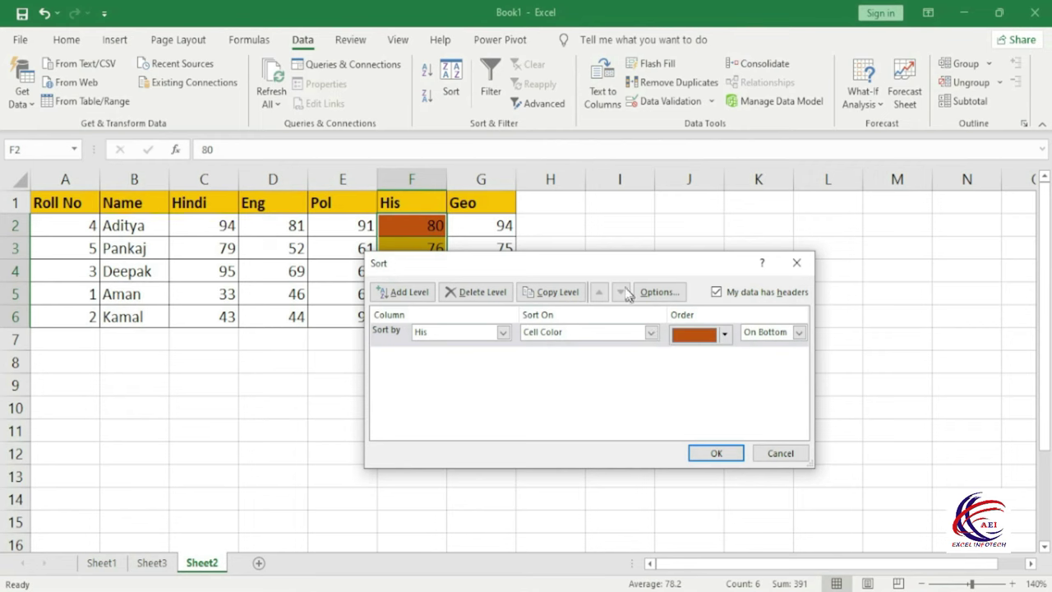
{"action": "mouse_move", "coordinate": [616, 274]}
{"action": "left_mouse_down"}
{"action": "mouse_move", "coordinate": [560, 301]}
{"action": "mouse_move", "coordinate": [675, 313]}
{"action": "left_mouse_up"}
{"action": "left_click", "coordinate": [516, 368]}
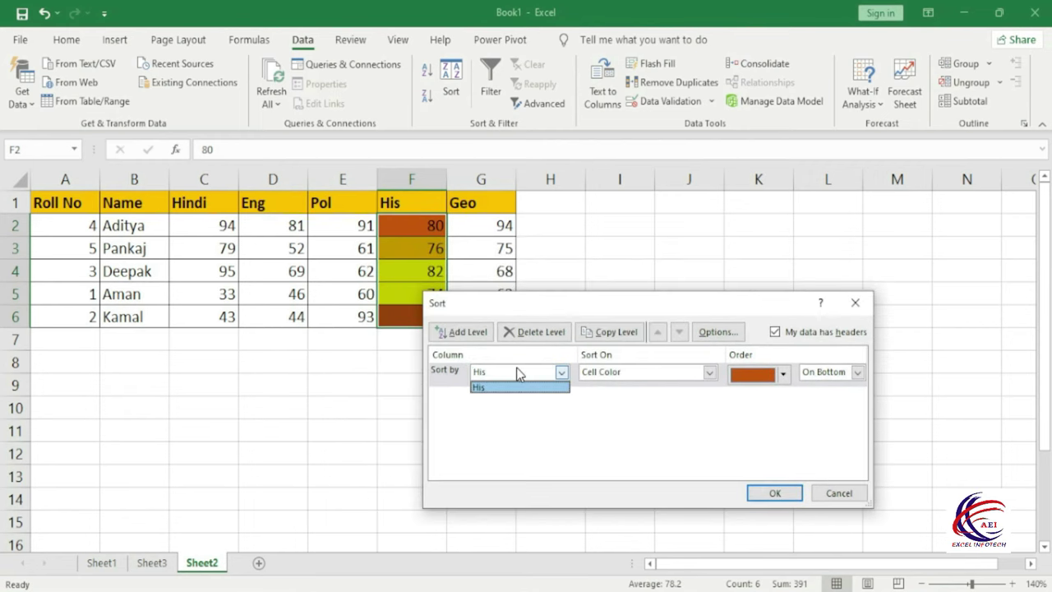
{"action": "left_click", "coordinate": [516, 368]}
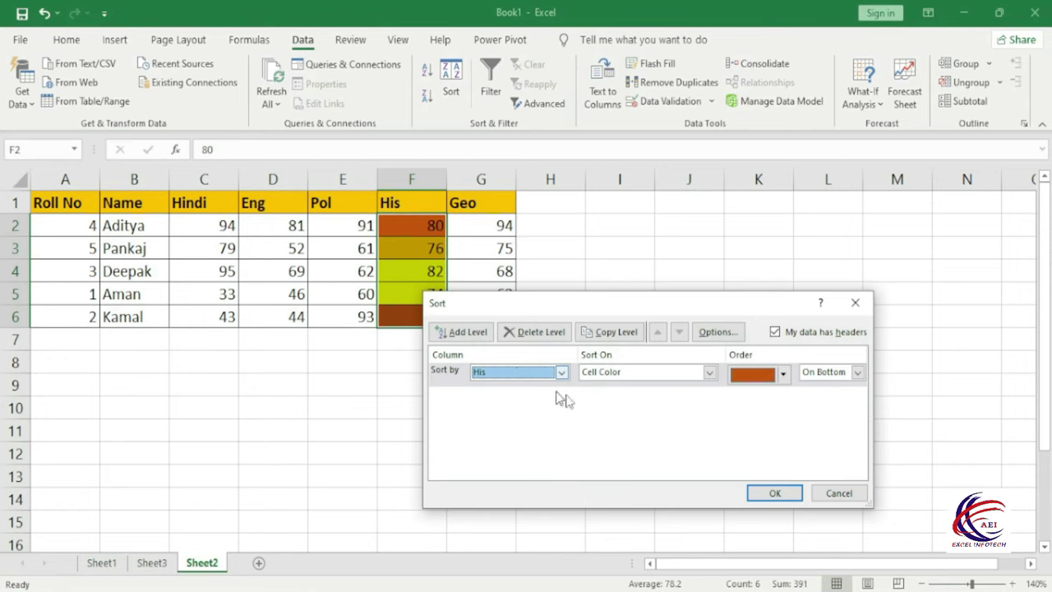
{"action": "left_click", "coordinate": [709, 372]}
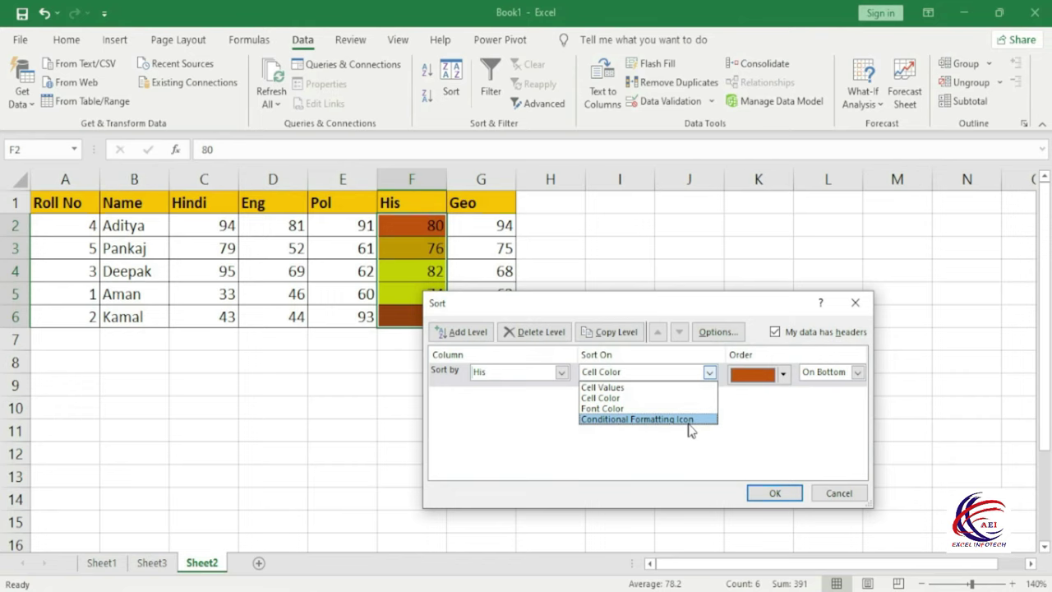
{"action": "left_click", "coordinate": [612, 398]}
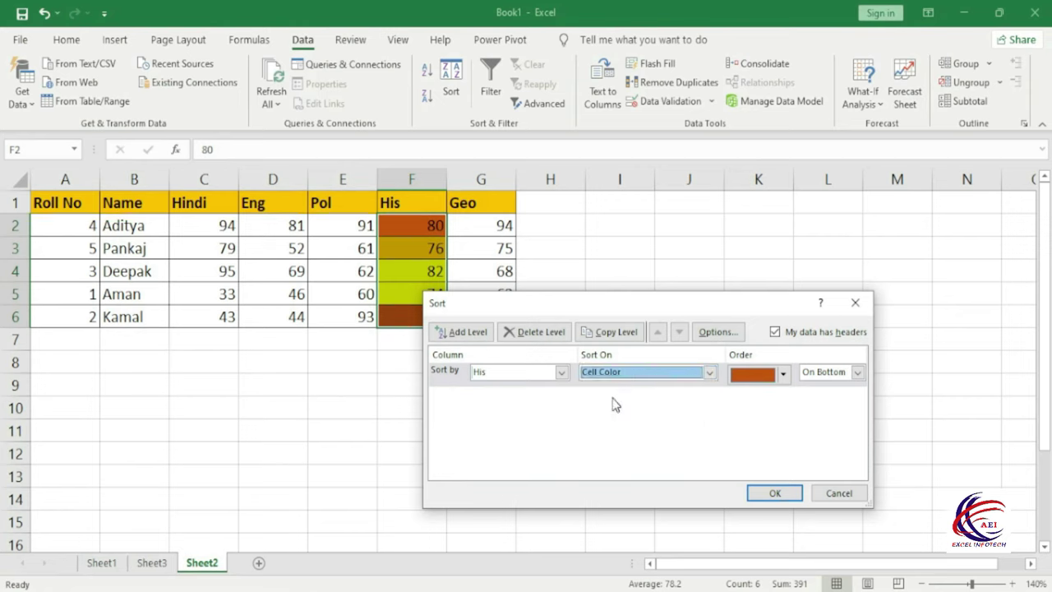
Set the sort order to the yellow cell colour On Top and apply it
{"action": "left_click", "coordinate": [784, 376]}
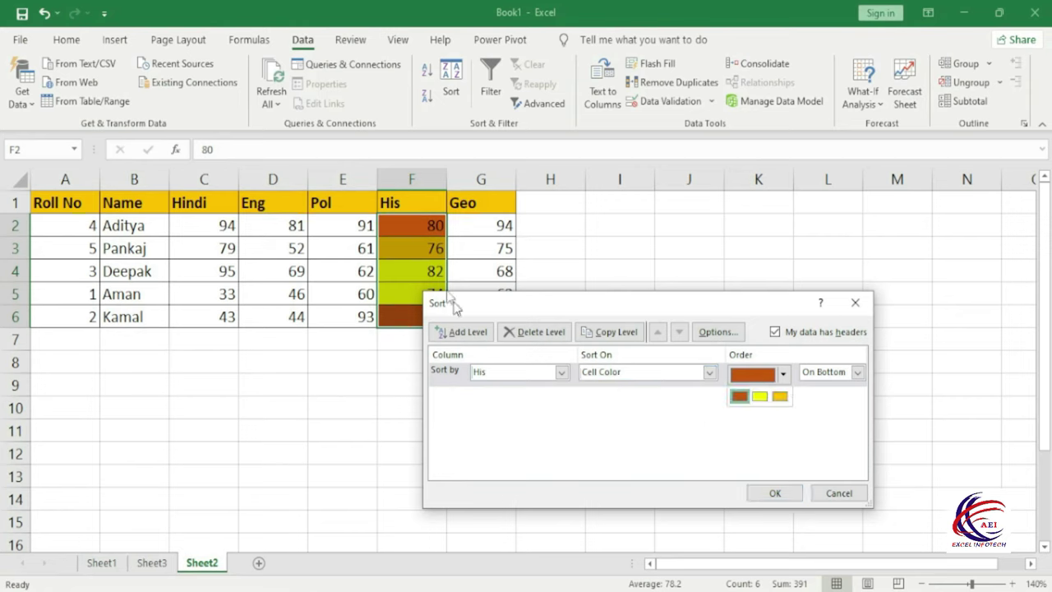
{"action": "left_click", "coordinate": [518, 307]}
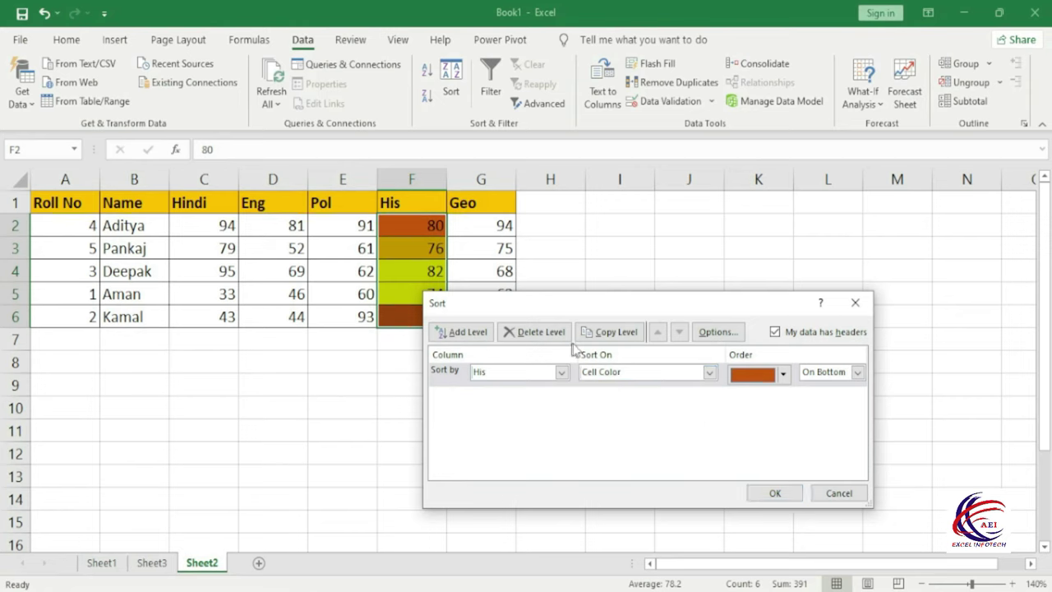
{"action": "left_click_drag", "start_coordinate": [567, 302], "coordinate": [628, 324]}
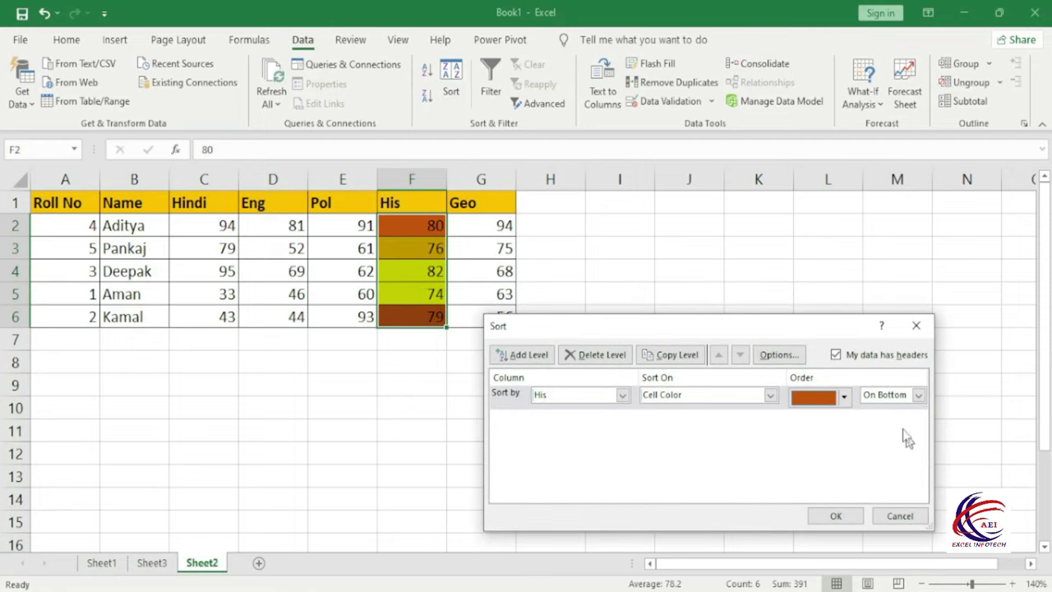
{"action": "left_click", "coordinate": [842, 397]}
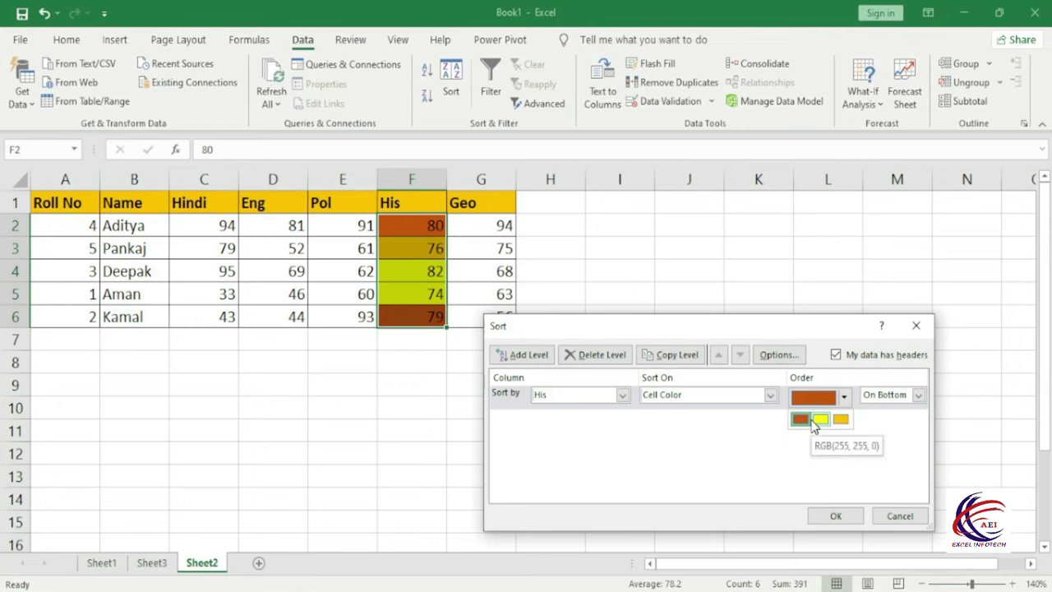
{"action": "left_click", "coordinate": [821, 420]}
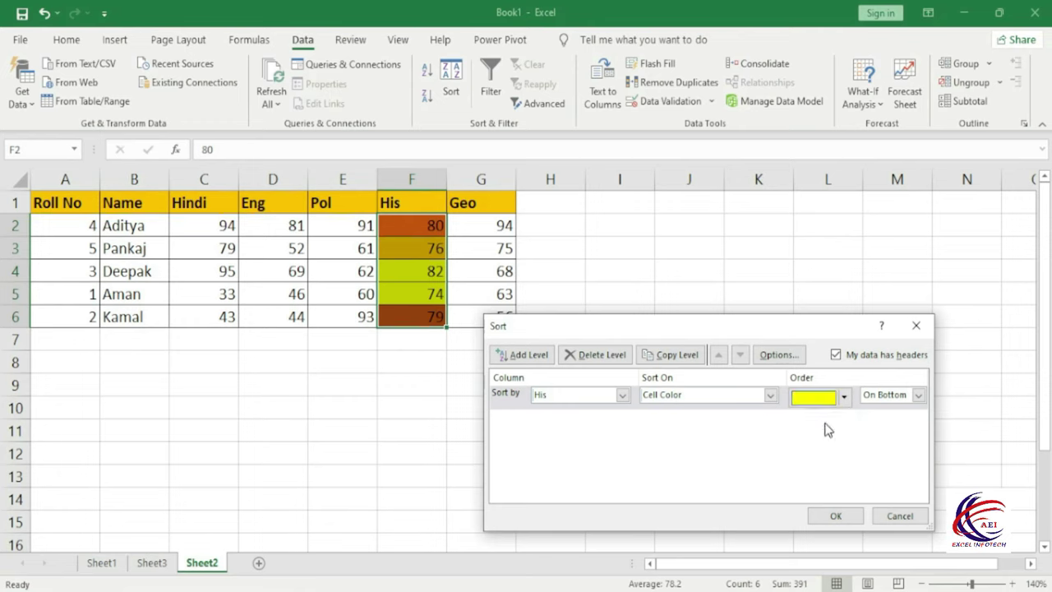
{"action": "left_click", "coordinate": [918, 394]}
{"action": "left_click", "coordinate": [875, 410]}
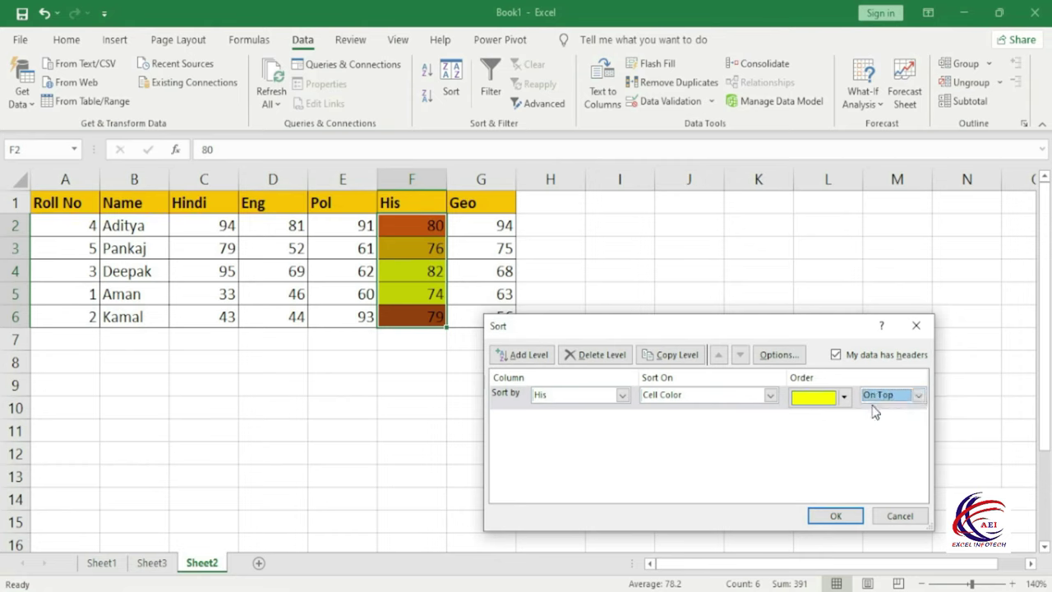
{"action": "left_click", "coordinate": [836, 516]}
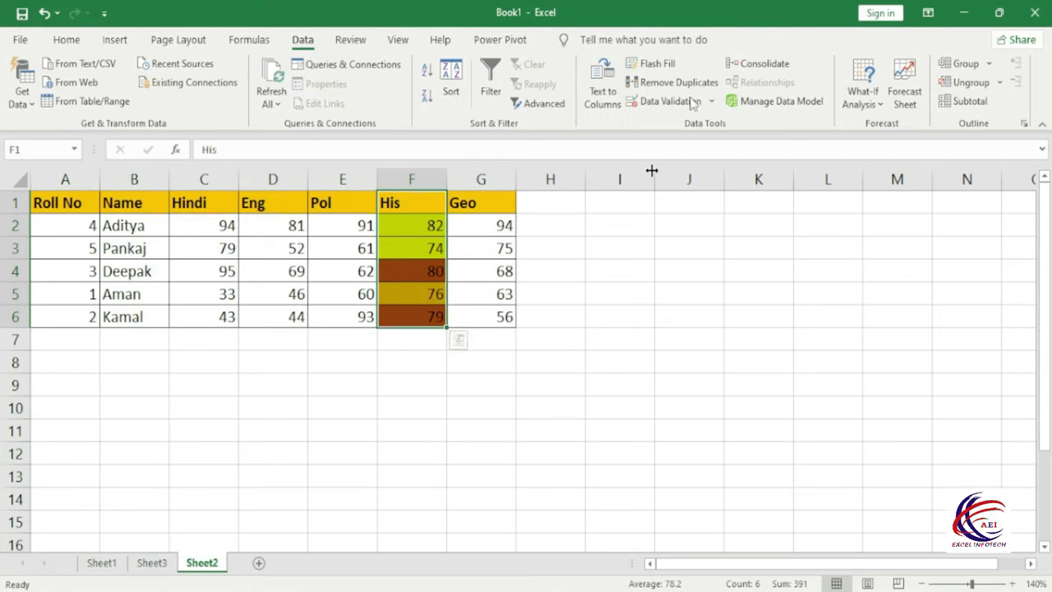
Sort the His column alone again, placing the dark orange cell colour on the bottom
{"action": "left_click", "coordinate": [463, 76]}
{"action": "left_click", "coordinate": [597, 440]}
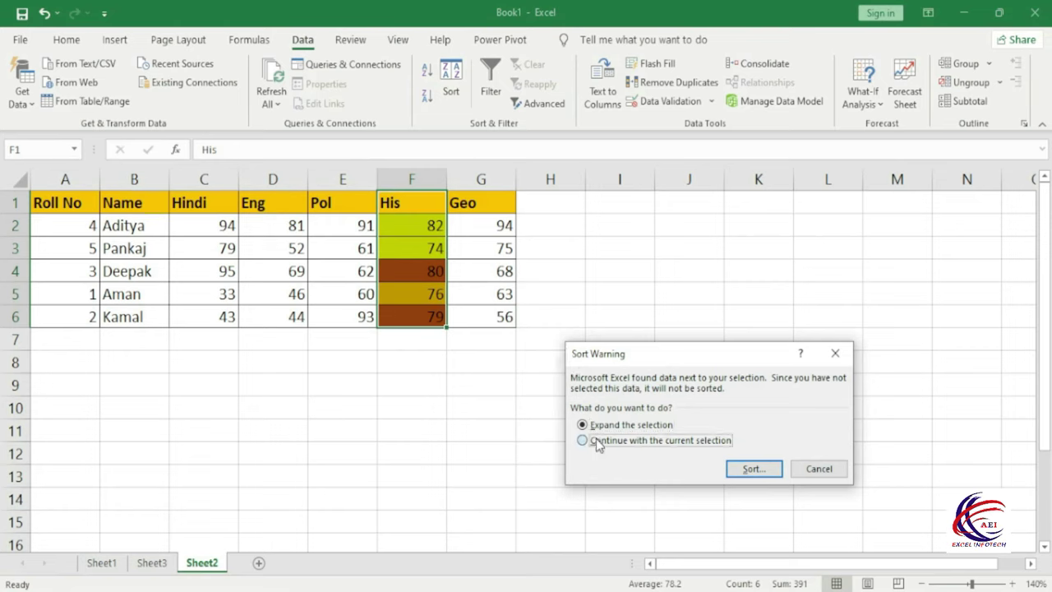
{"action": "left_click", "coordinate": [757, 469]}
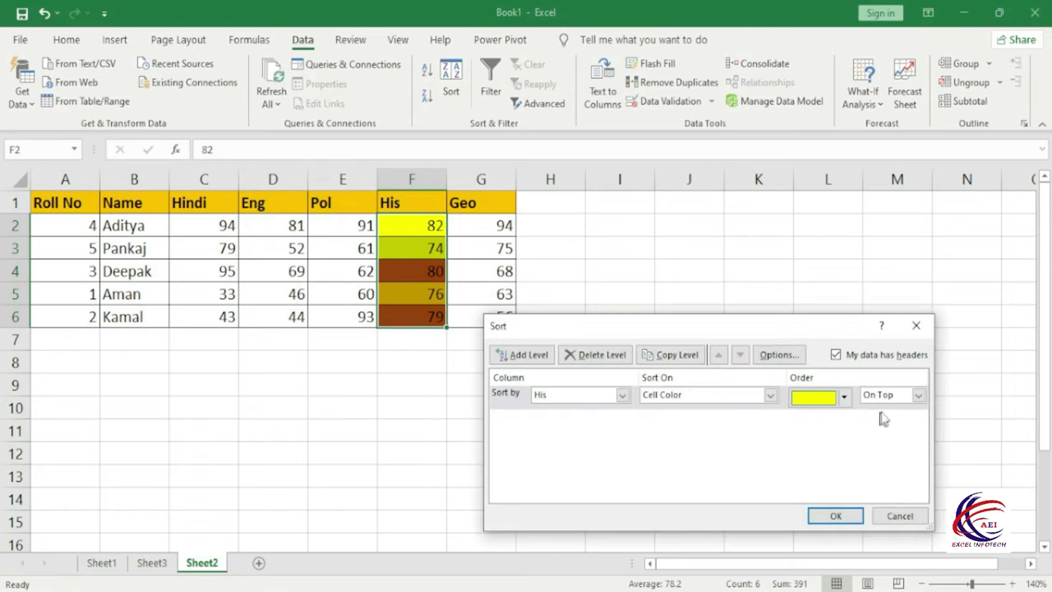
{"action": "left_click", "coordinate": [844, 397]}
{"action": "left_click", "coordinate": [801, 420]}
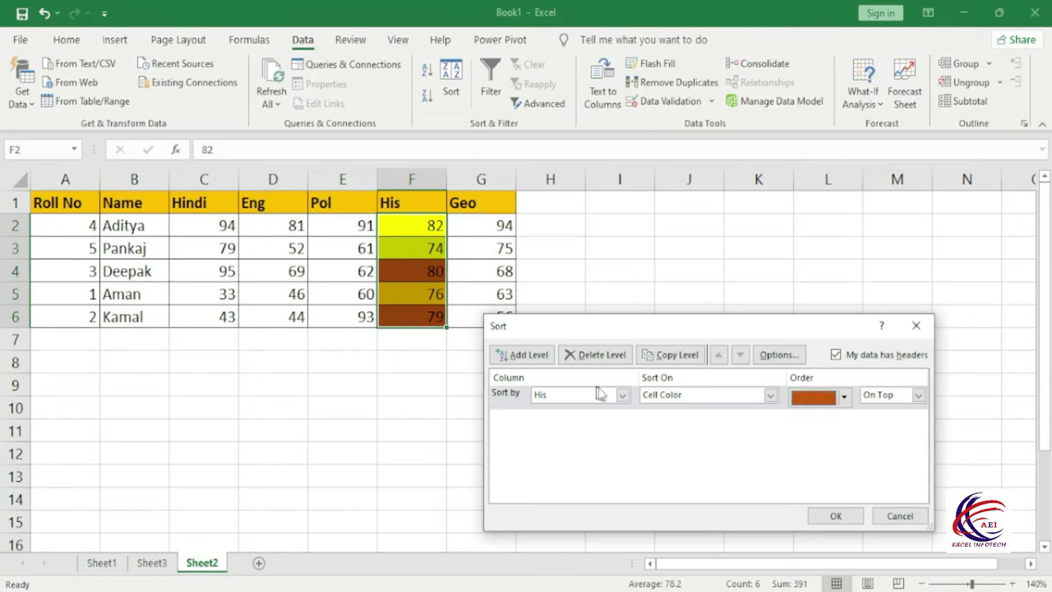
{"action": "left_click", "coordinate": [915, 396]}
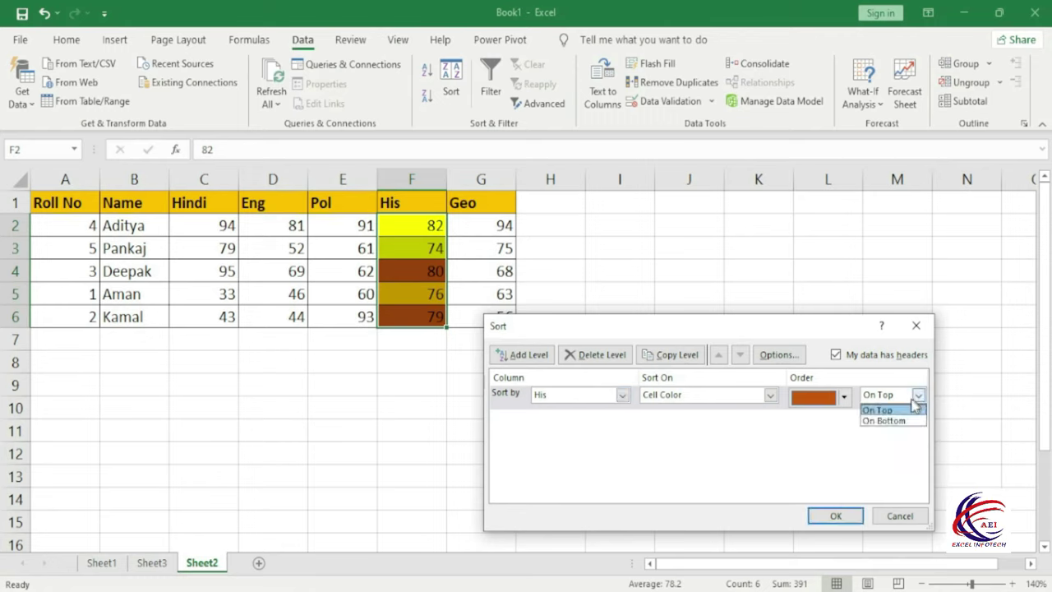
{"action": "left_click", "coordinate": [884, 421]}
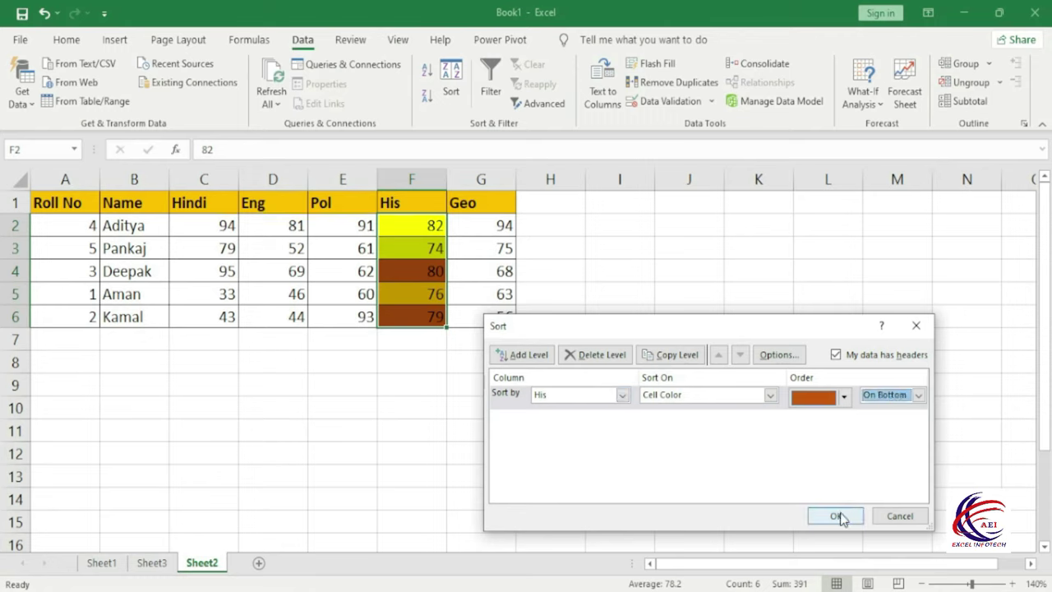
{"action": "left_click", "coordinate": [838, 514]}
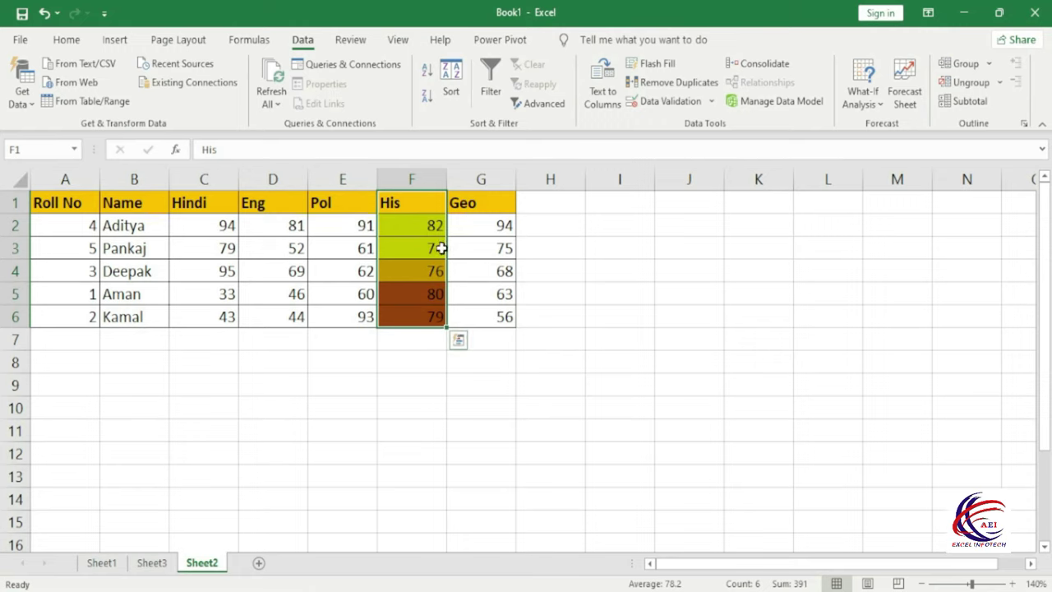
Turn on filtering and sort the rows by Roll No smallest to largest
{"action": "left_click", "coordinate": [491, 75]}
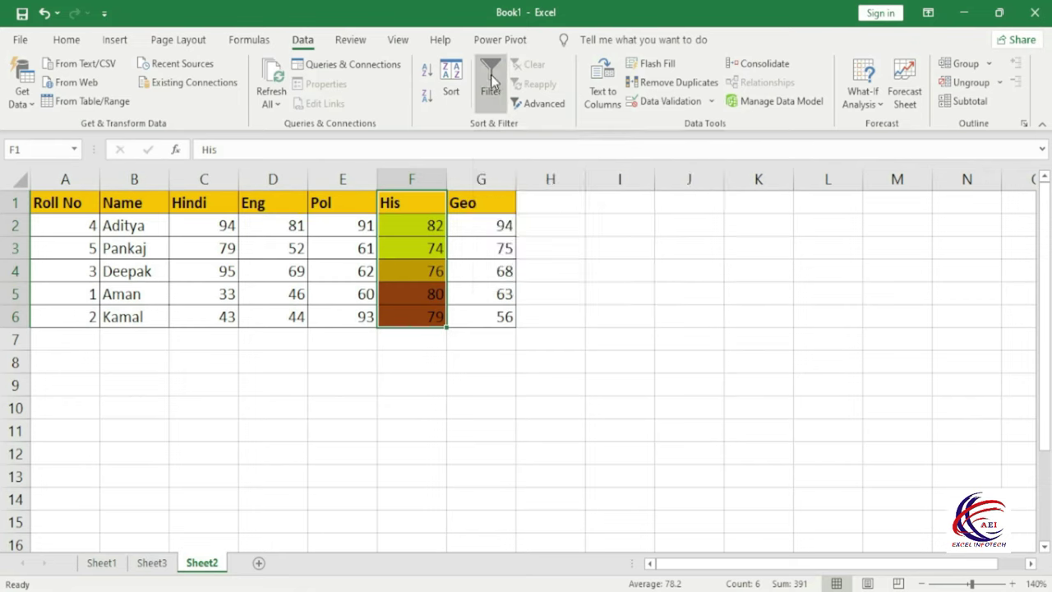
{"action": "left_click", "coordinate": [490, 75]}
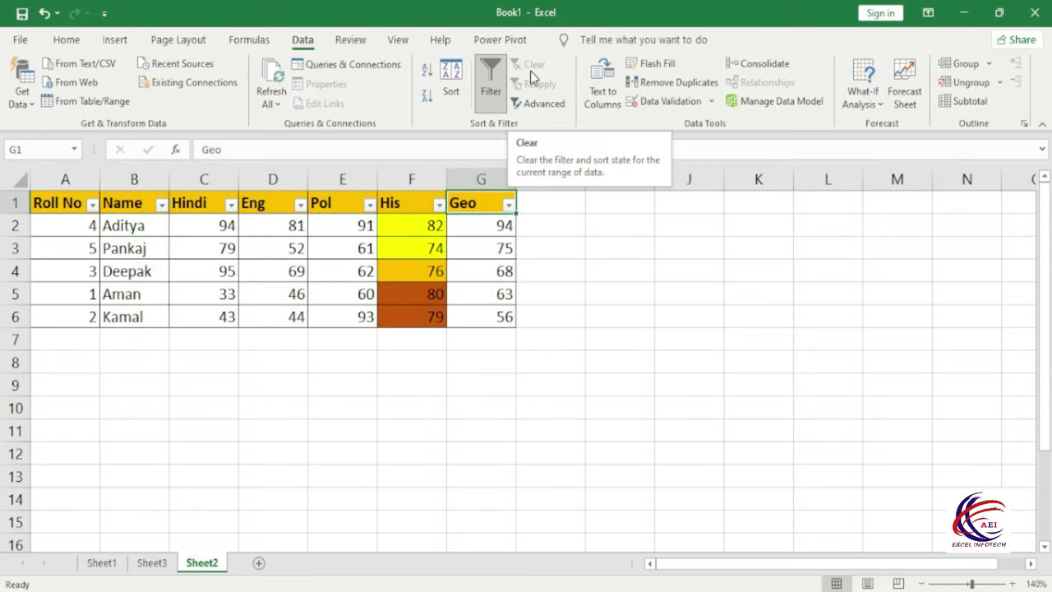
{"action": "left_click", "coordinate": [92, 204]}
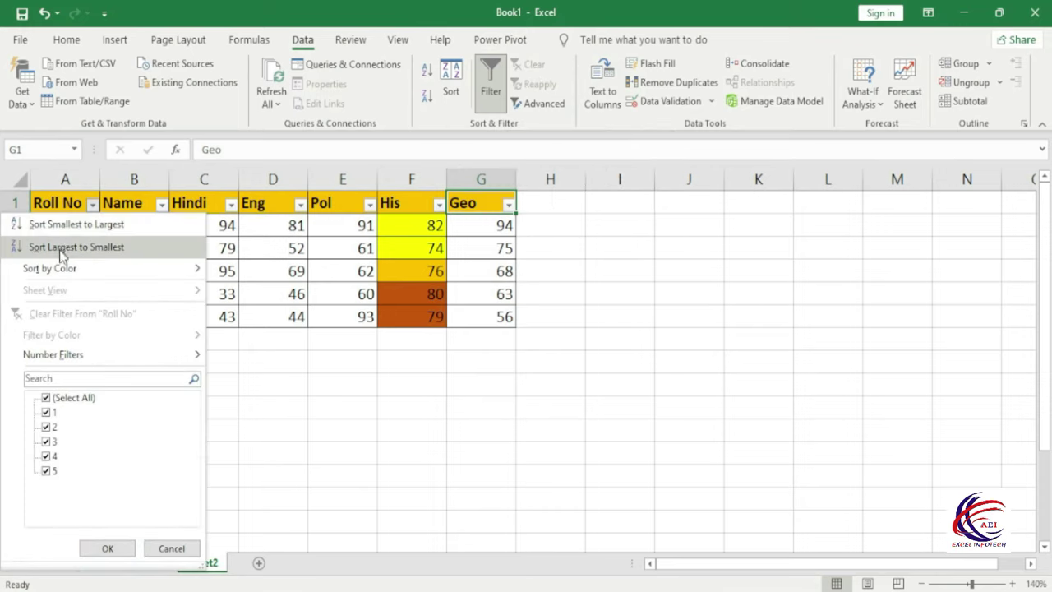
{"action": "left_click", "coordinate": [71, 227]}
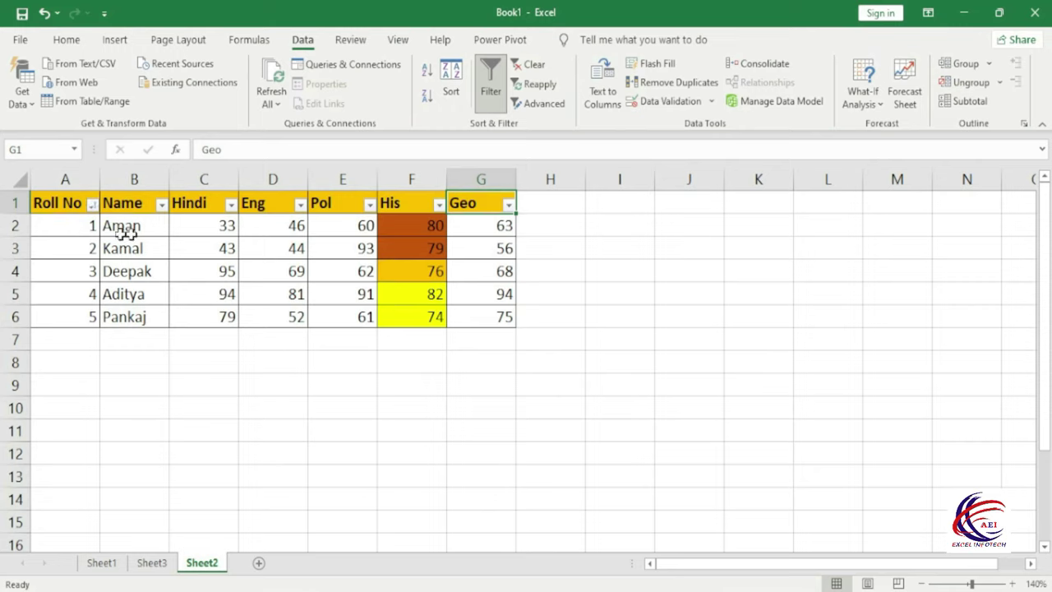
Filter Roll No to show only 1 and 2, then clear the filter so all rows return
{"action": "left_click", "coordinate": [93, 206]}
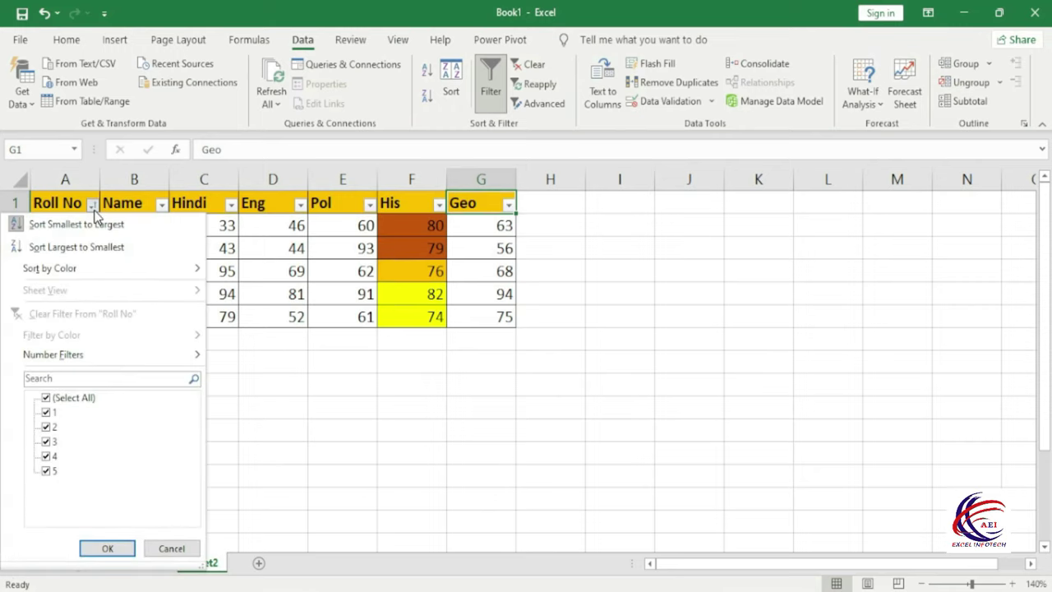
{"action": "left_click", "coordinate": [46, 398]}
{"action": "left_click", "coordinate": [46, 412]}
{"action": "left_click", "coordinate": [46, 427]}
{"action": "left_click", "coordinate": [107, 548]}
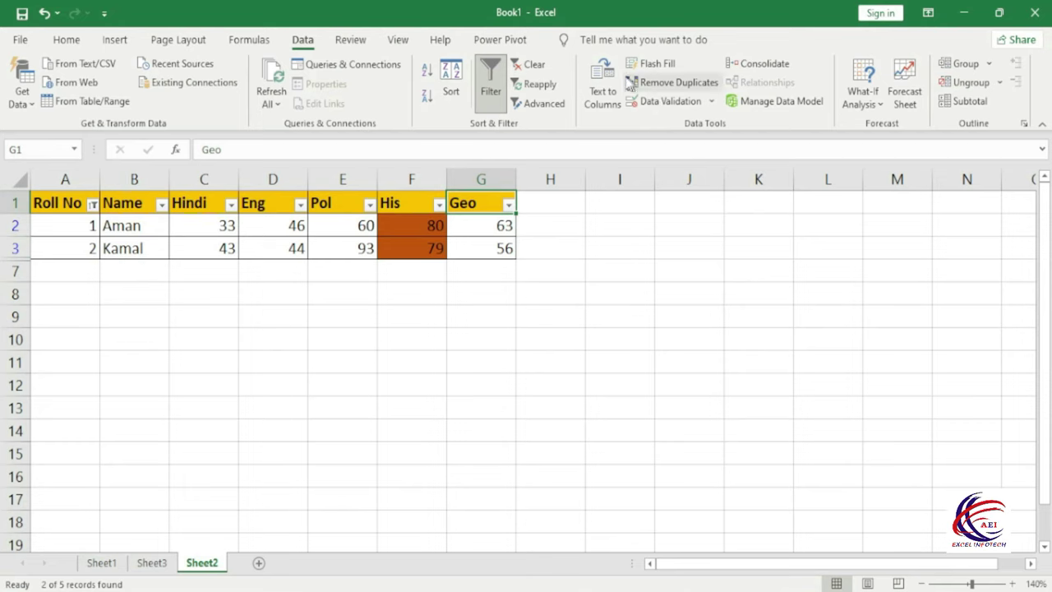
{"action": "left_click", "coordinate": [529, 66]}
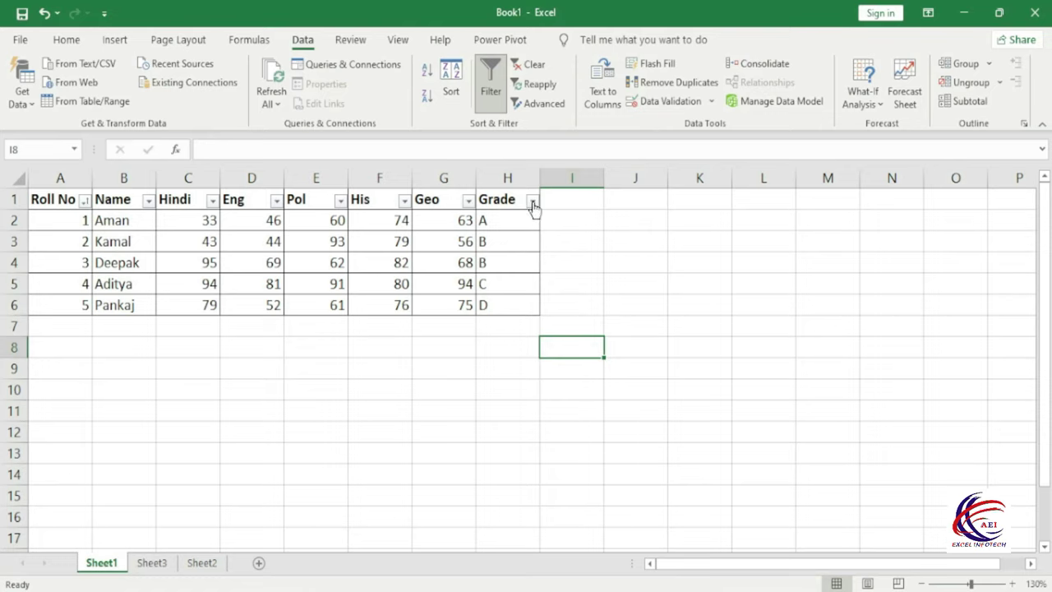
Filter the Grade column to show only grades A and B
{"action": "left_click", "coordinate": [533, 200]}
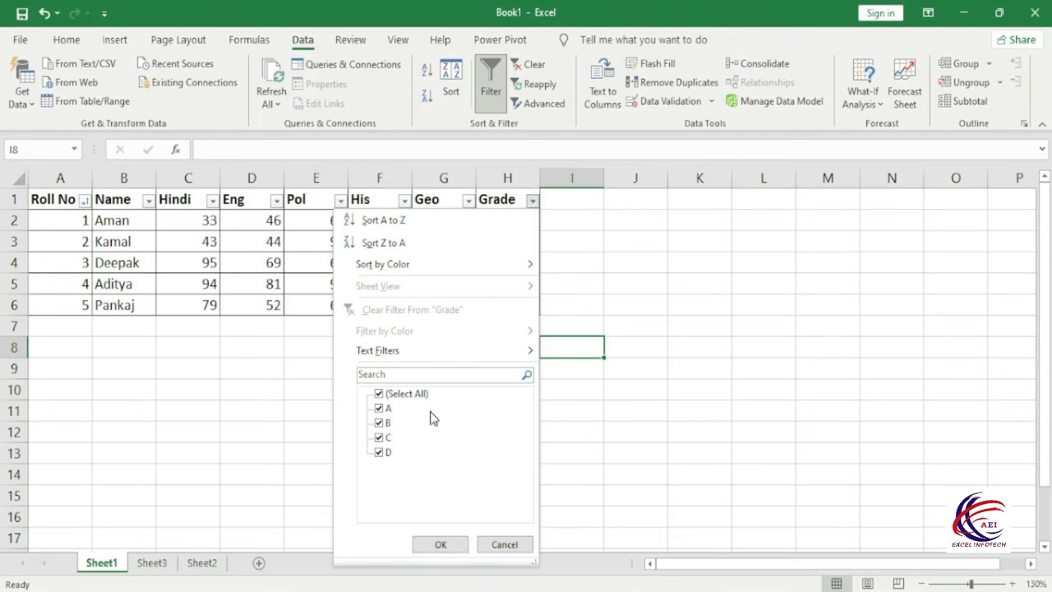
{"action": "left_click", "coordinate": [378, 395]}
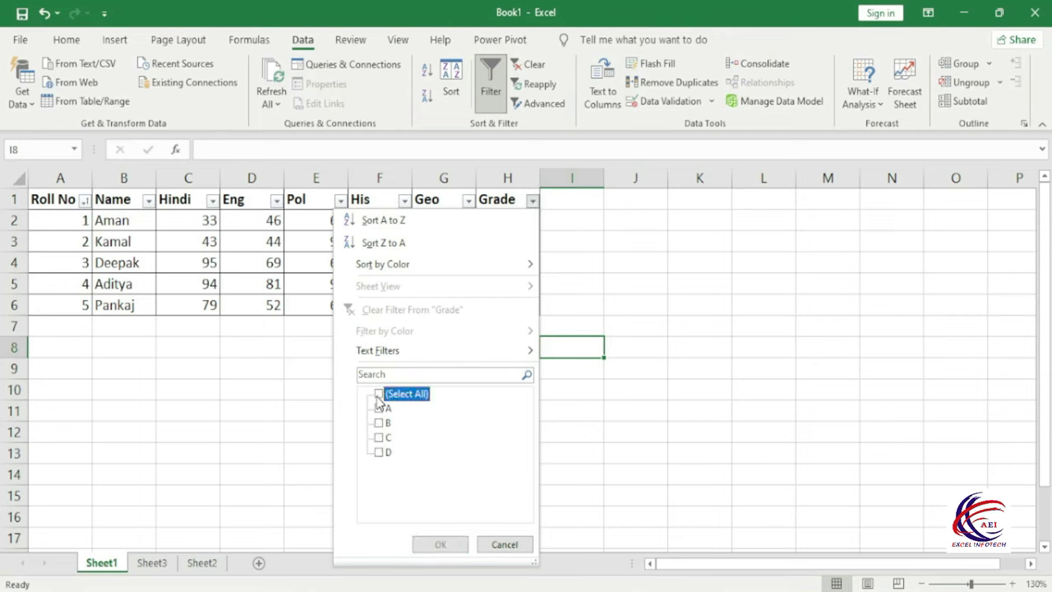
{"action": "left_click", "coordinate": [378, 409]}
{"action": "left_click", "coordinate": [378, 422]}
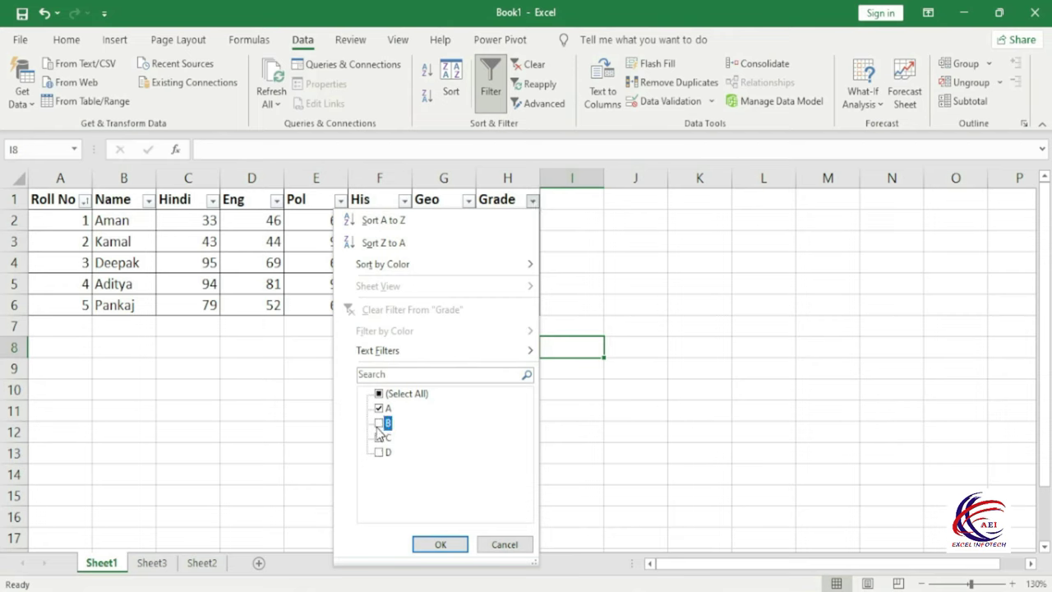
{"action": "left_click", "coordinate": [441, 544]}
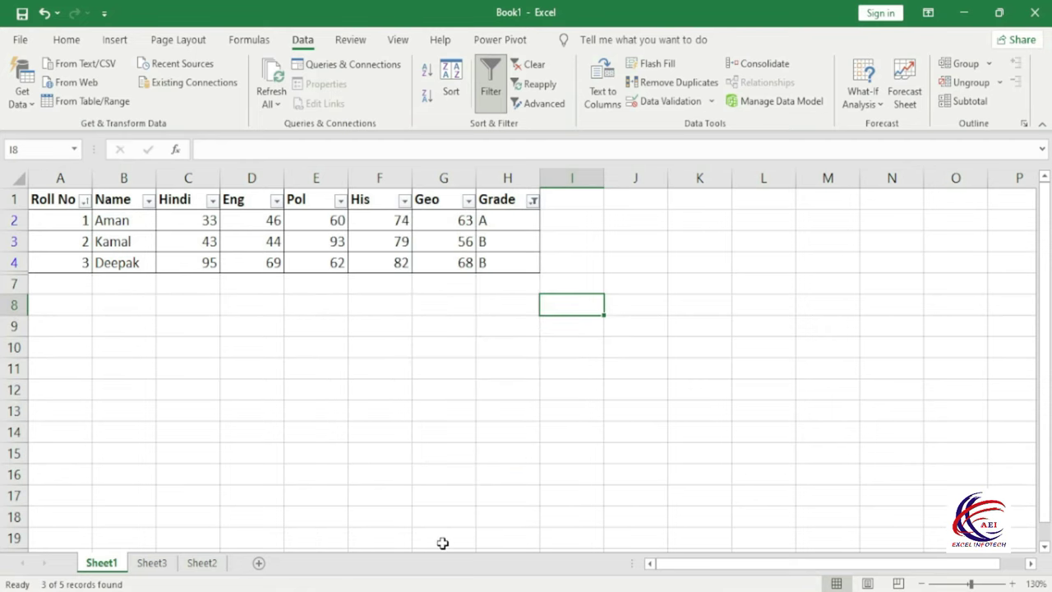
Change Kamal's grade in H3 to C and reapply the Grade filter
{"action": "left_click", "coordinate": [485, 224]}
{"action": "left_click", "coordinate": [489, 240]}
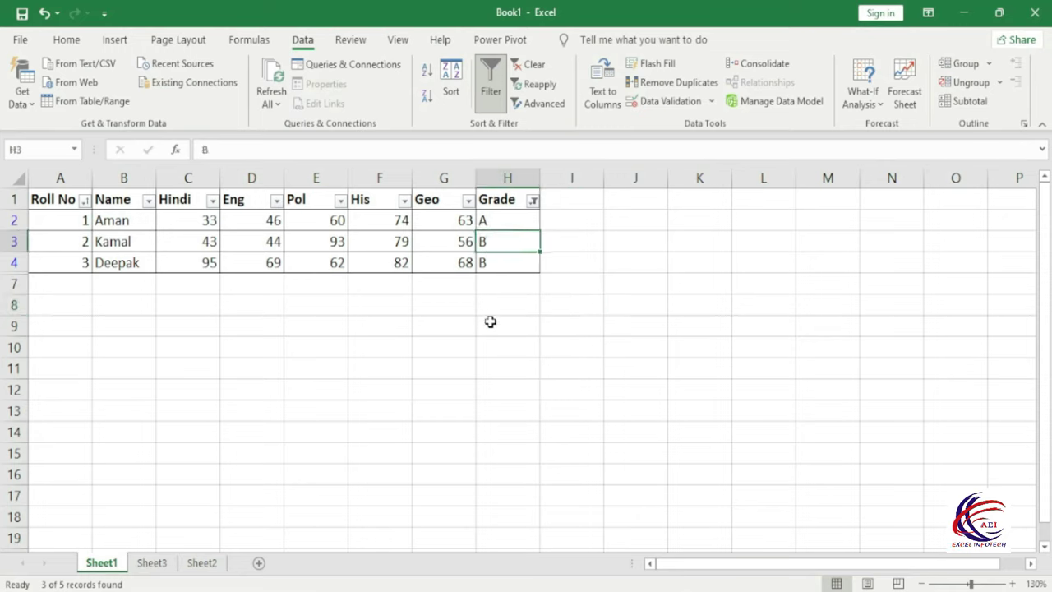
{"action": "type", "text": "C"}
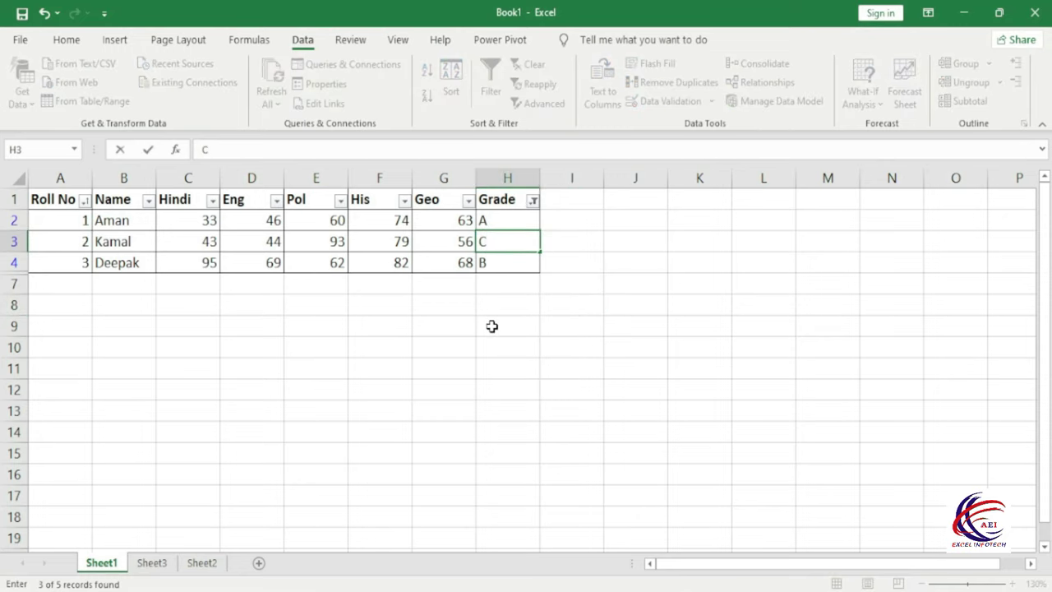
{"action": "key", "text": "Return"}
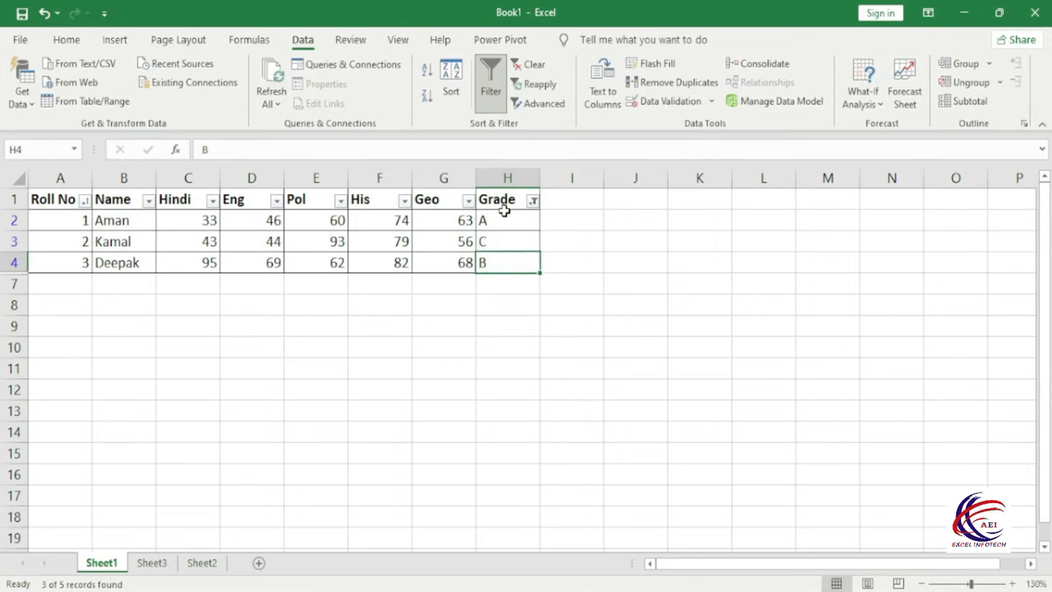
{"action": "left_click", "coordinate": [532, 201]}
{"action": "left_click", "coordinate": [382, 434]}
{"action": "left_click", "coordinate": [440, 544]}
{"action": "left_click", "coordinate": [540, 86]}
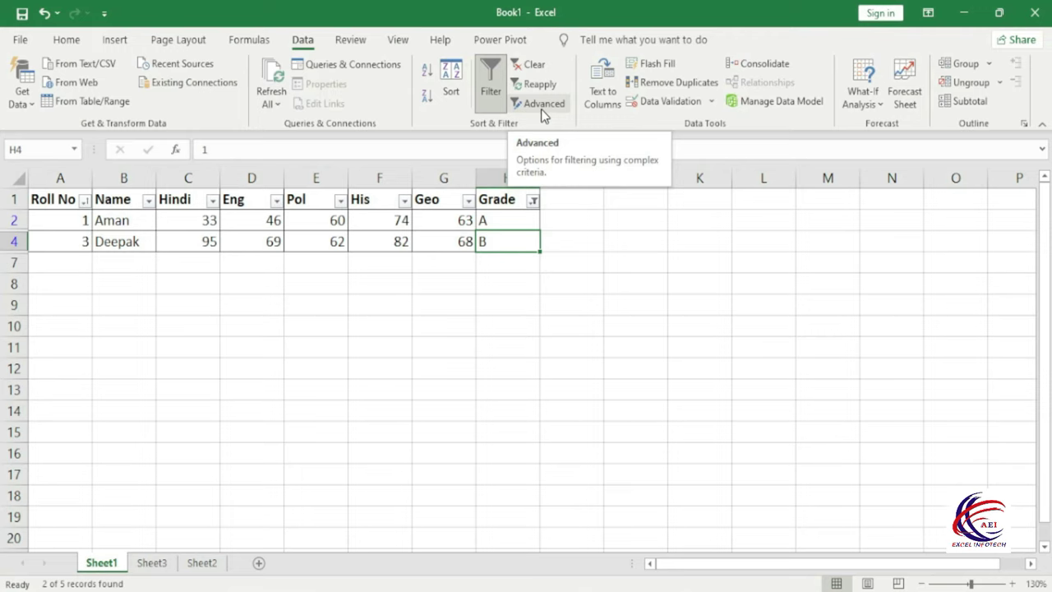
On Sheet3, select the marks table, the row-9 criteria headers and the row-12 output headers
{"action": "left_click", "coordinate": [205, 566]}
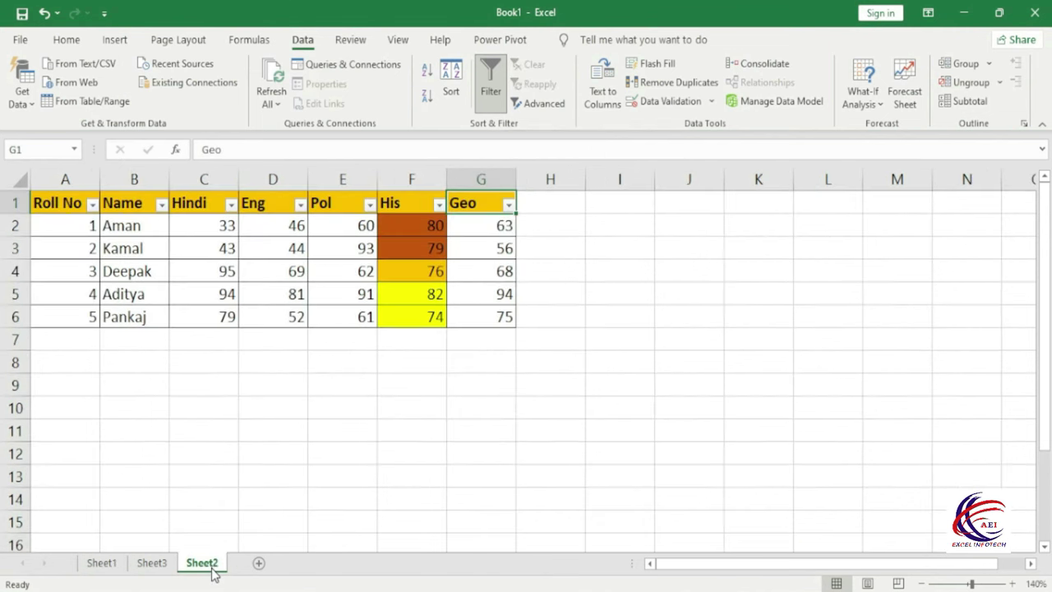
{"action": "left_click", "coordinate": [152, 563]}
{"action": "mouse_move", "coordinate": [61, 204]}
{"action": "left_mouse_down"}
{"action": "mouse_move", "coordinate": [470, 322]}
{"action": "mouse_move", "coordinate": [570, 321]}
{"action": "left_mouse_up"}
{"action": "left_click", "coordinate": [39, 386]}
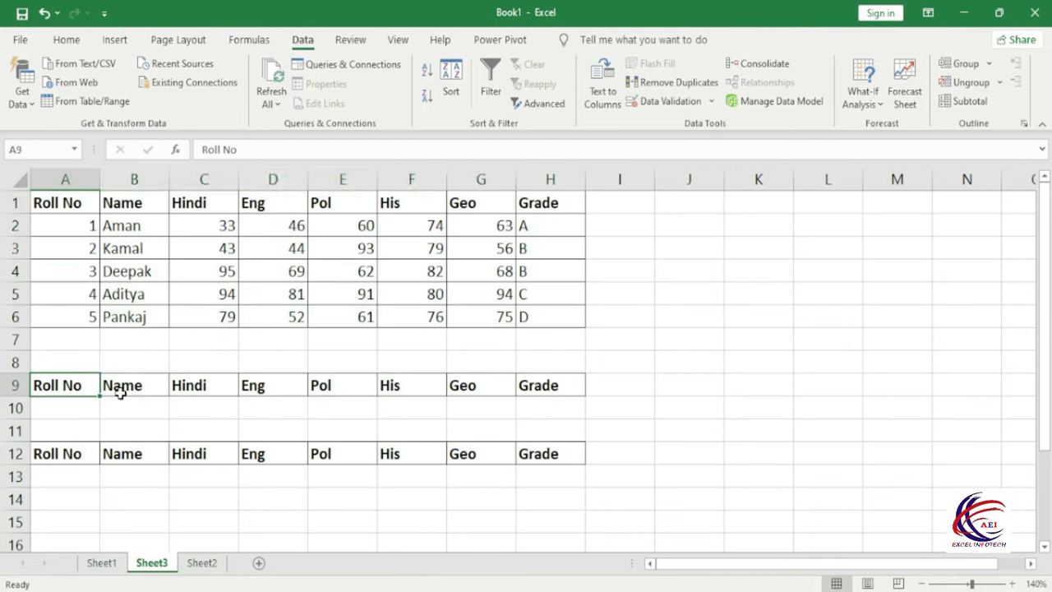
{"action": "left_click_drag", "start_coordinate": [120, 393], "coordinate": [578, 387]}
{"action": "mouse_move", "coordinate": [40, 455]}
{"action": "left_mouse_down"}
{"action": "mouse_move", "coordinate": [372, 469]}
{"action": "mouse_move", "coordinate": [543, 459]}
{"action": "left_mouse_up"}
{"action": "left_click", "coordinate": [411, 206]}
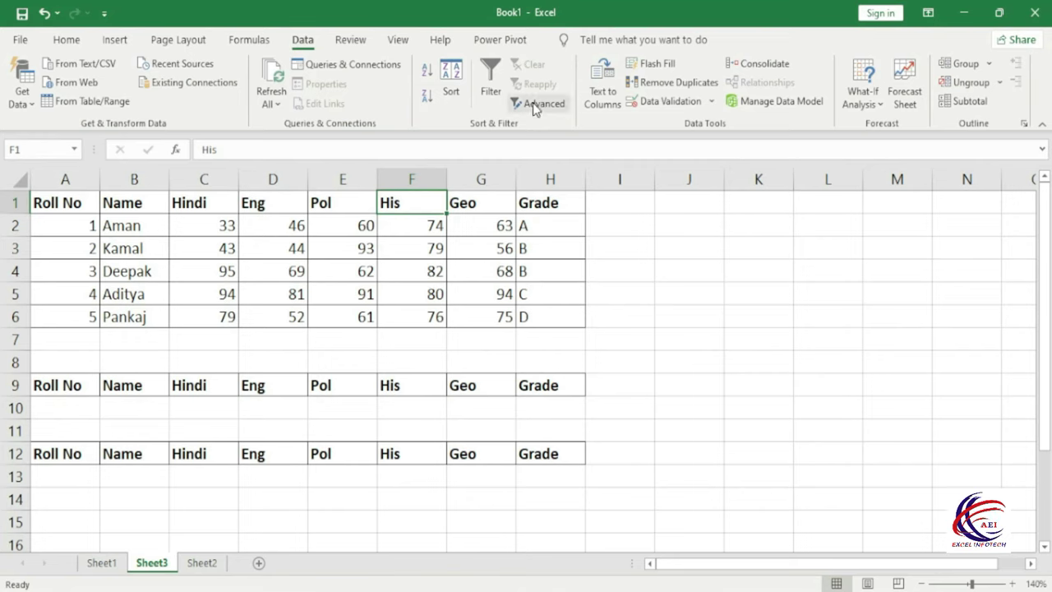
Enter the criterion >=80 in F10 under the His heading
{"action": "left_click", "coordinate": [407, 403]}
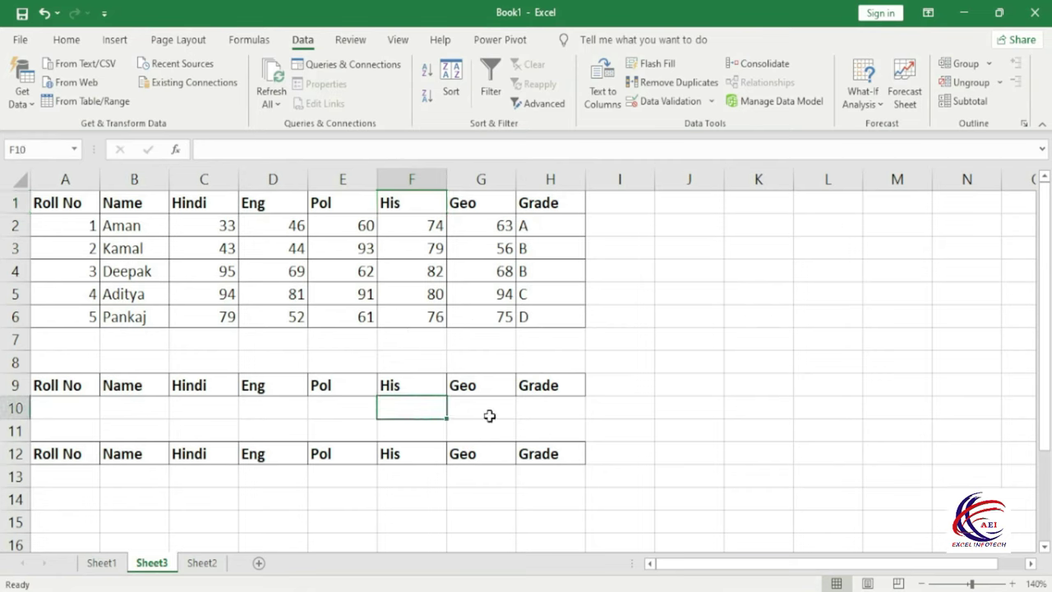
{"action": "type", "text": ">=80"}
{"action": "key", "text": "Return"}
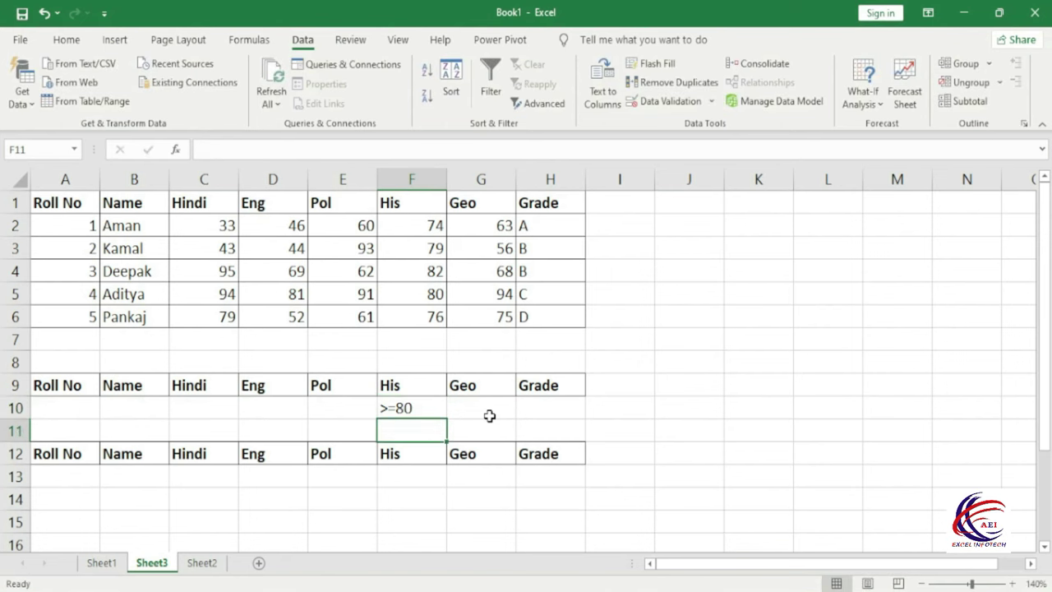
Set up an Advanced Filter on list range A1:H6 with criteria range A9:G10
{"action": "left_click_drag", "start_coordinate": [61, 204], "coordinate": [579, 322]}
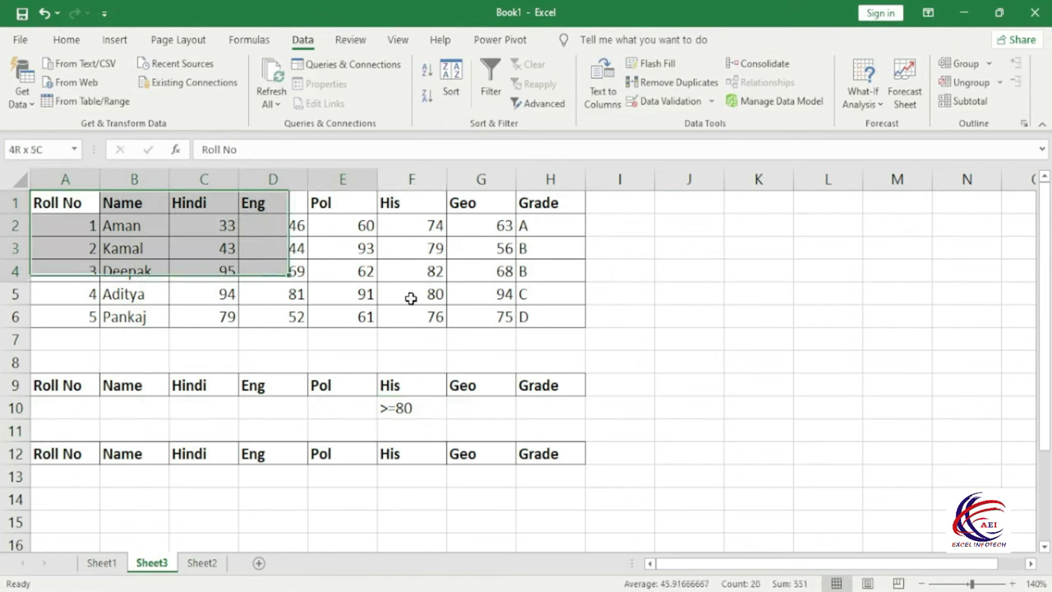
{"action": "left_click", "coordinate": [536, 103]}
{"action": "left_click_drag", "start_coordinate": [706, 329], "coordinate": [749, 233]}
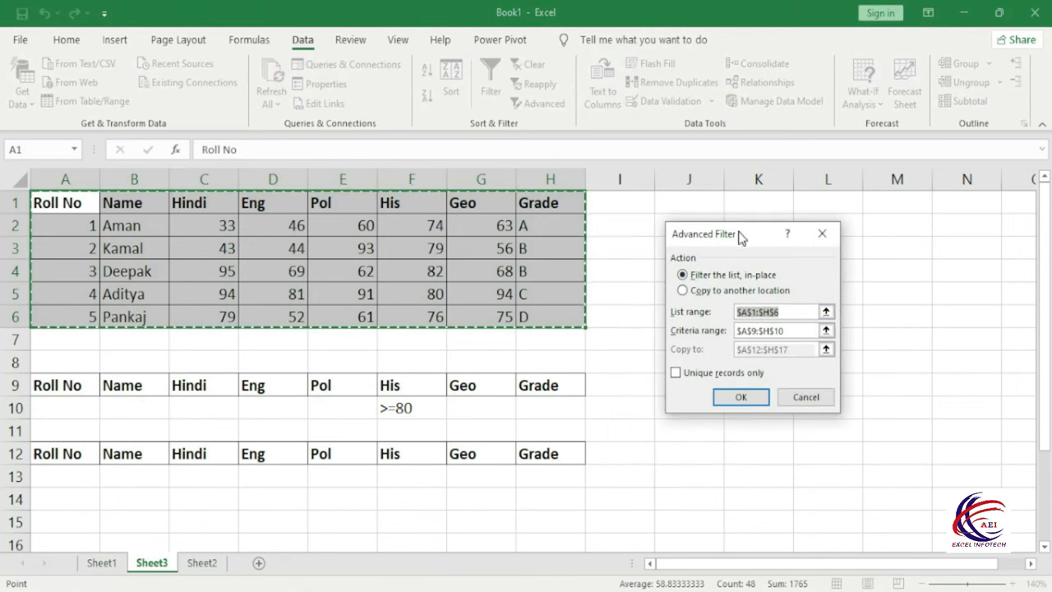
{"action": "left_click", "coordinate": [779, 331]}
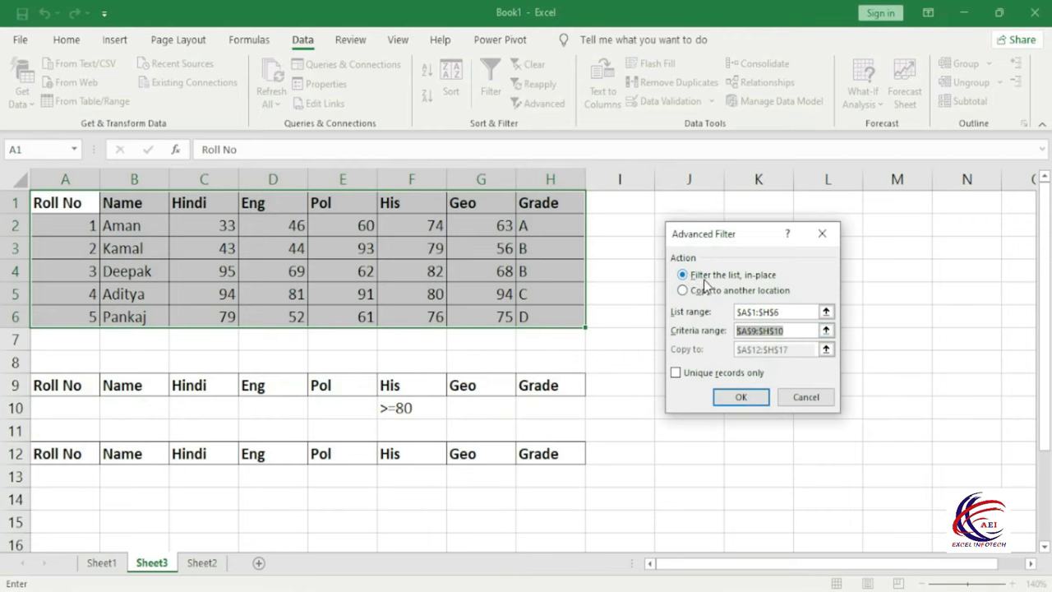
{"action": "left_click", "coordinate": [788, 313]}
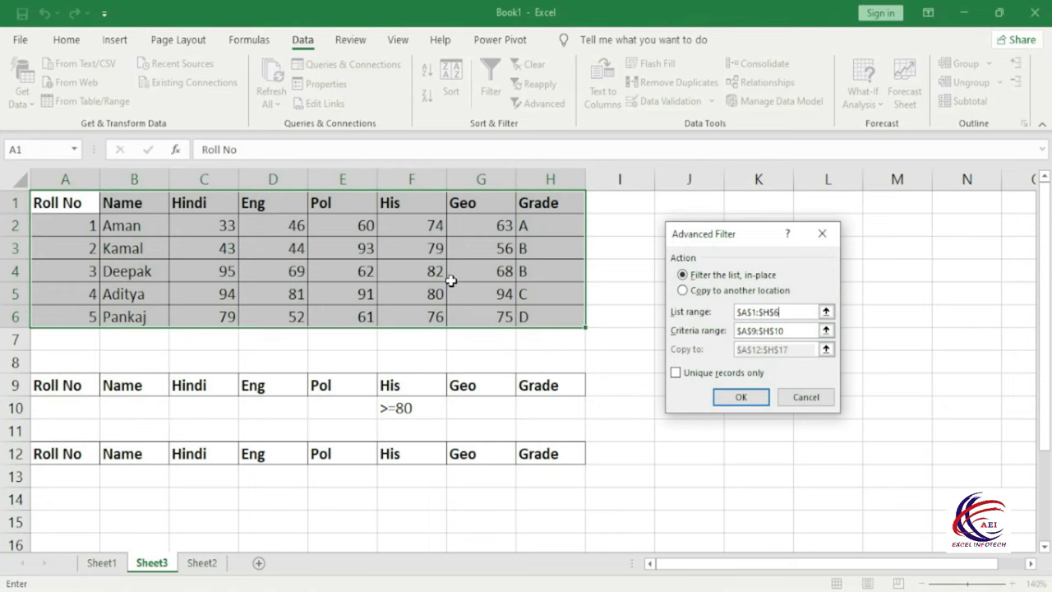
{"action": "left_click", "coordinate": [791, 333]}
{"action": "left_click_drag", "start_coordinate": [791, 333], "coordinate": [690, 337]}
{"action": "key", "text": "BackSpace"}
{"action": "left_click_drag", "start_coordinate": [54, 386], "coordinate": [550, 400]}
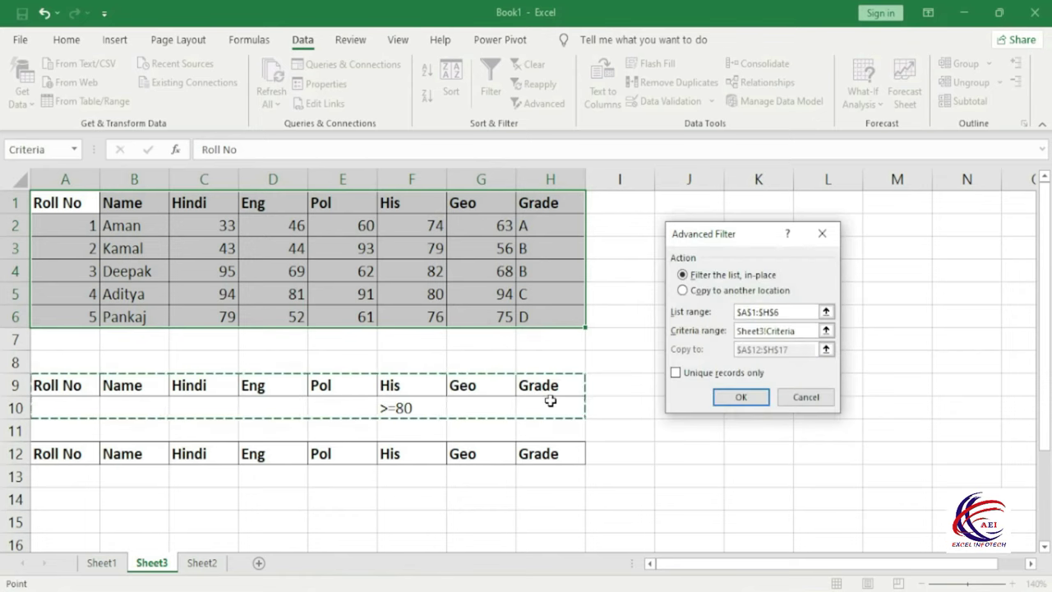
Copy the His >=80 records to A12:H17, then check the His column
{"action": "left_click", "coordinate": [683, 290]}
{"action": "left_click_drag", "start_coordinate": [803, 349], "coordinate": [690, 353]}
{"action": "key", "text": "BackSpace"}
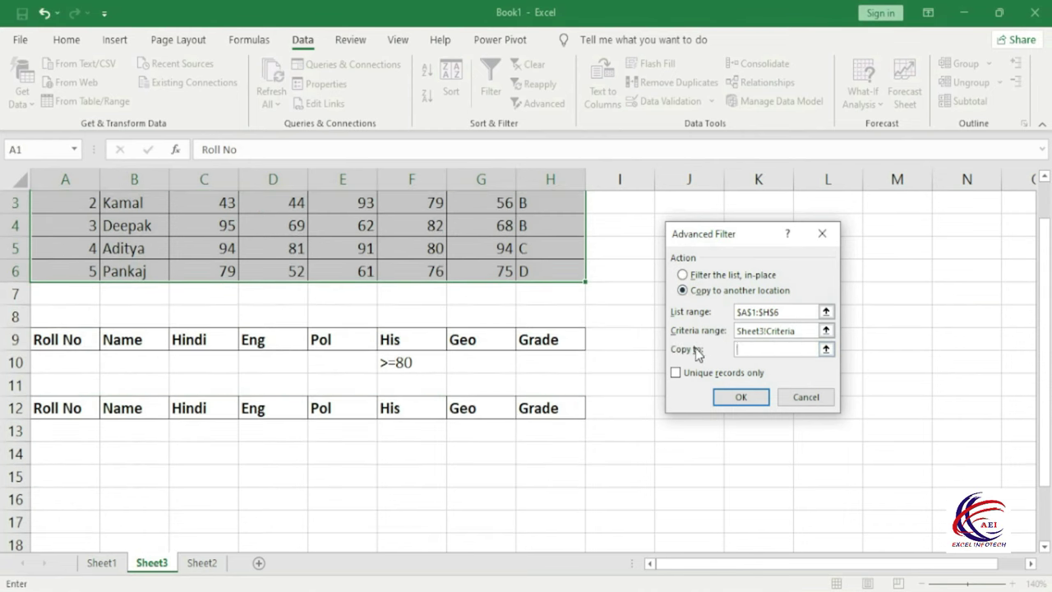
{"action": "left_click_drag", "start_coordinate": [51, 403], "coordinate": [564, 523]}
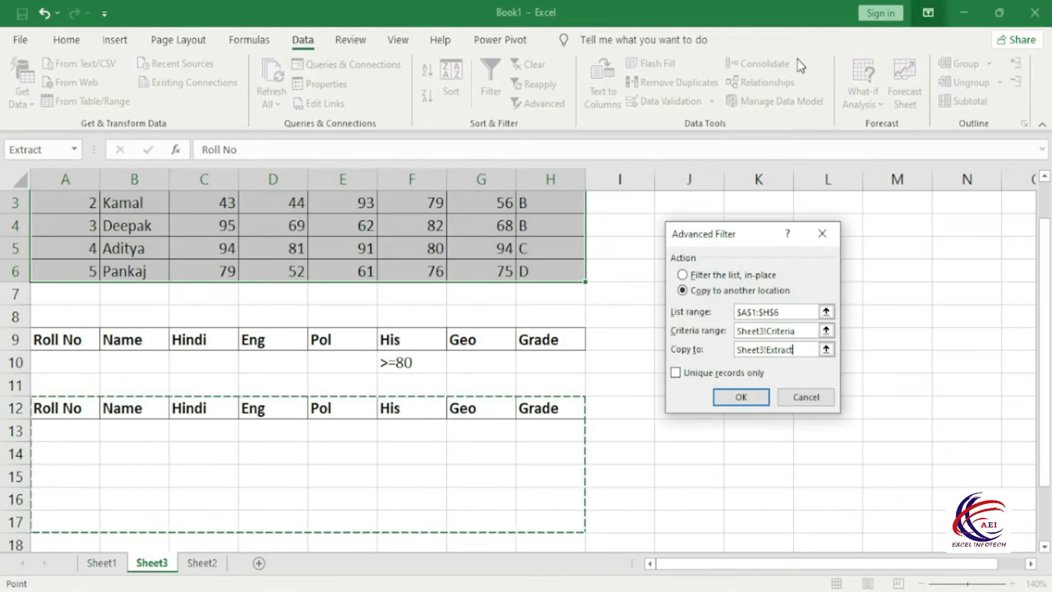
{"action": "left_click", "coordinate": [739, 397]}
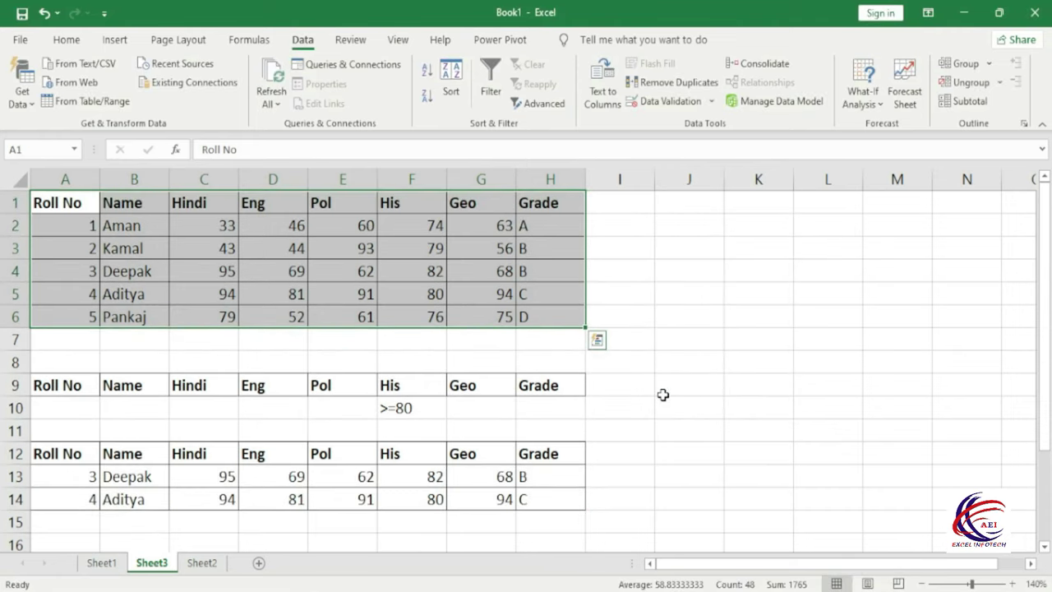
{"action": "left_click_drag", "start_coordinate": [437, 548], "coordinate": [433, 203]}
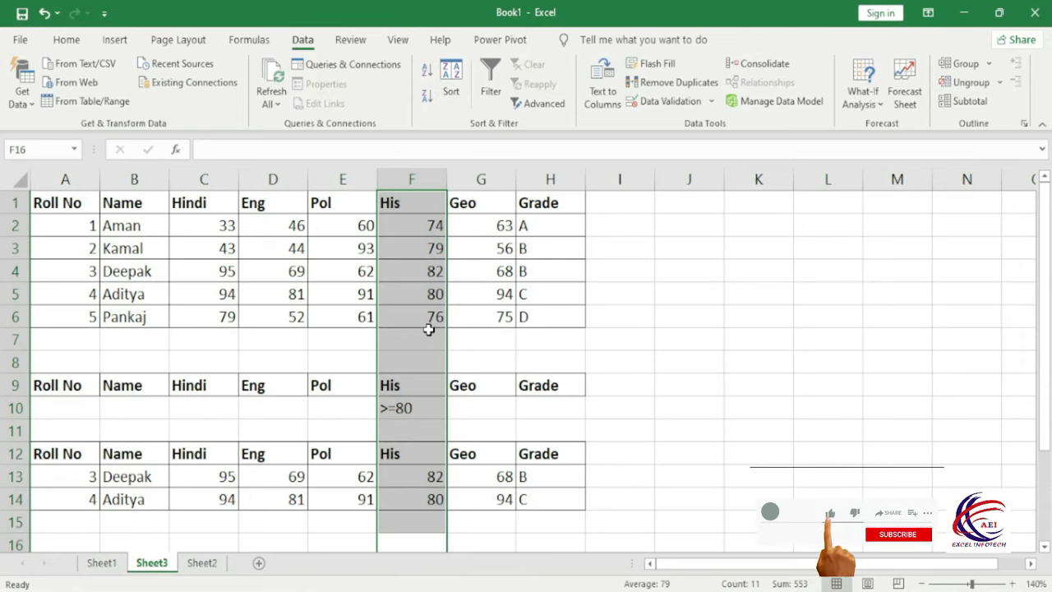
{"action": "left_click", "coordinate": [424, 330]}
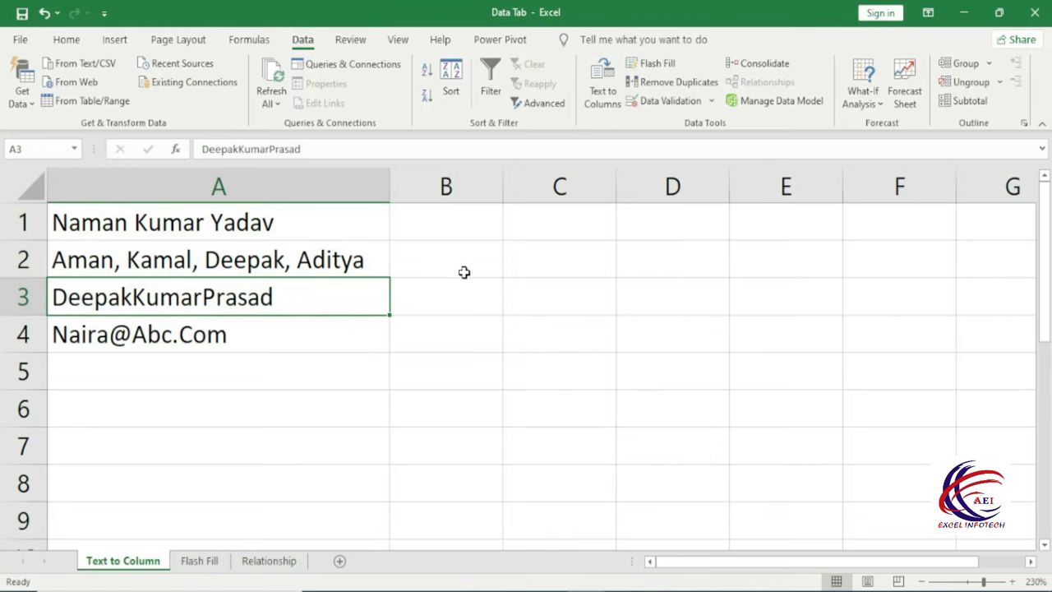
{"action": "key", "text": "ctrl+Home"}
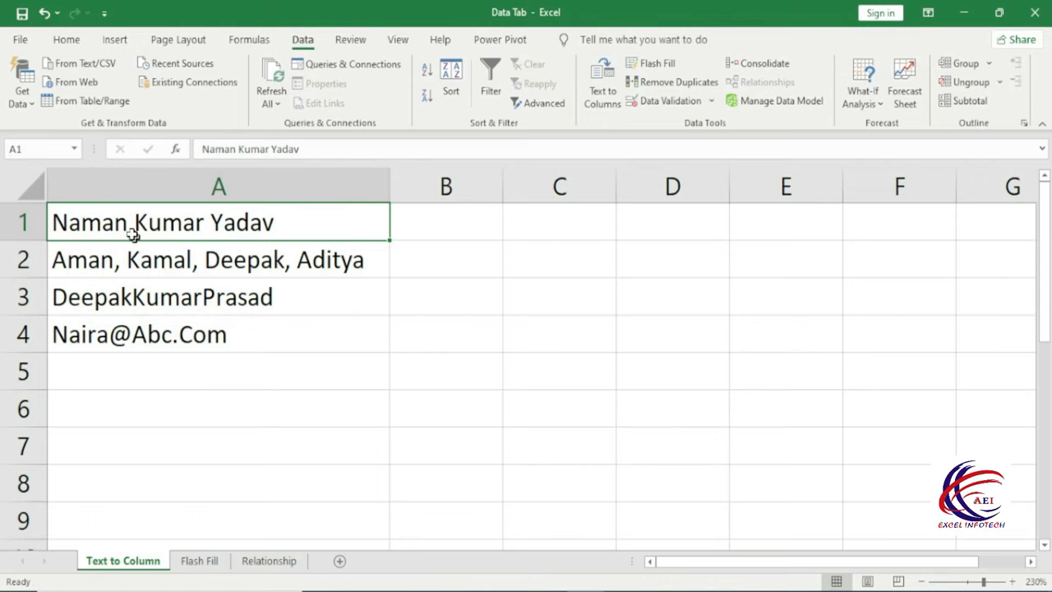
{"action": "left_click", "coordinate": [429, 227]}
{"action": "left_click", "coordinate": [567, 227]}
{"action": "left_click", "coordinate": [671, 239]}
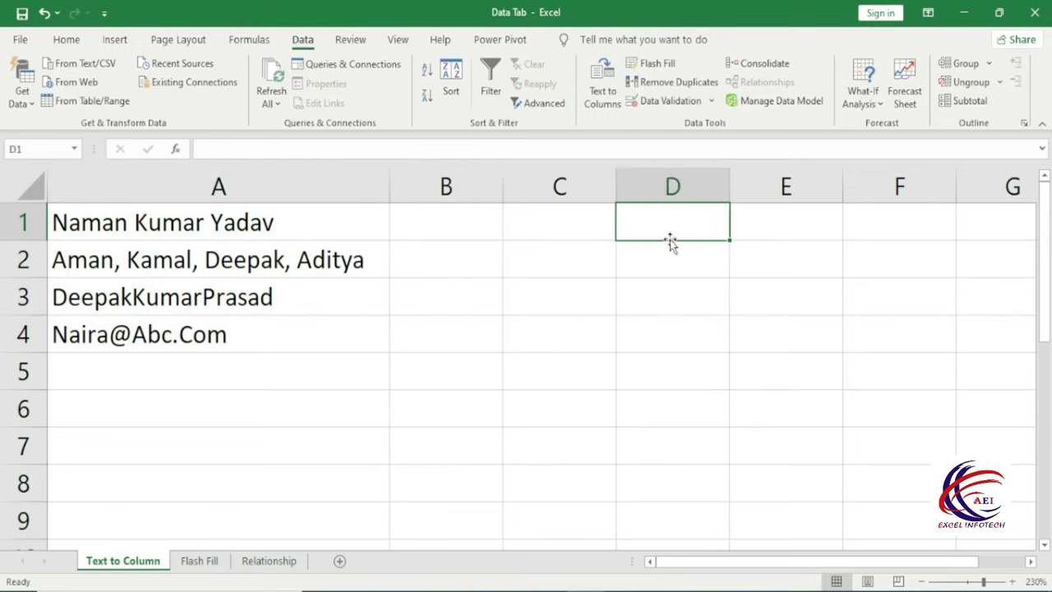
{"action": "left_click", "coordinate": [451, 254]}
{"action": "left_click", "coordinate": [566, 269]}
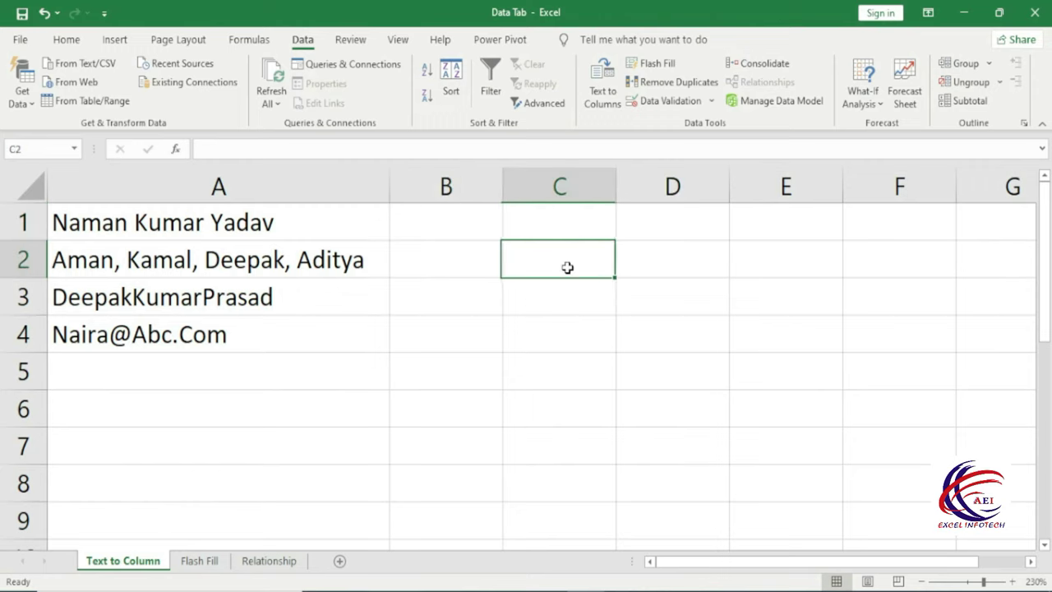
{"action": "left_click", "coordinate": [647, 256]}
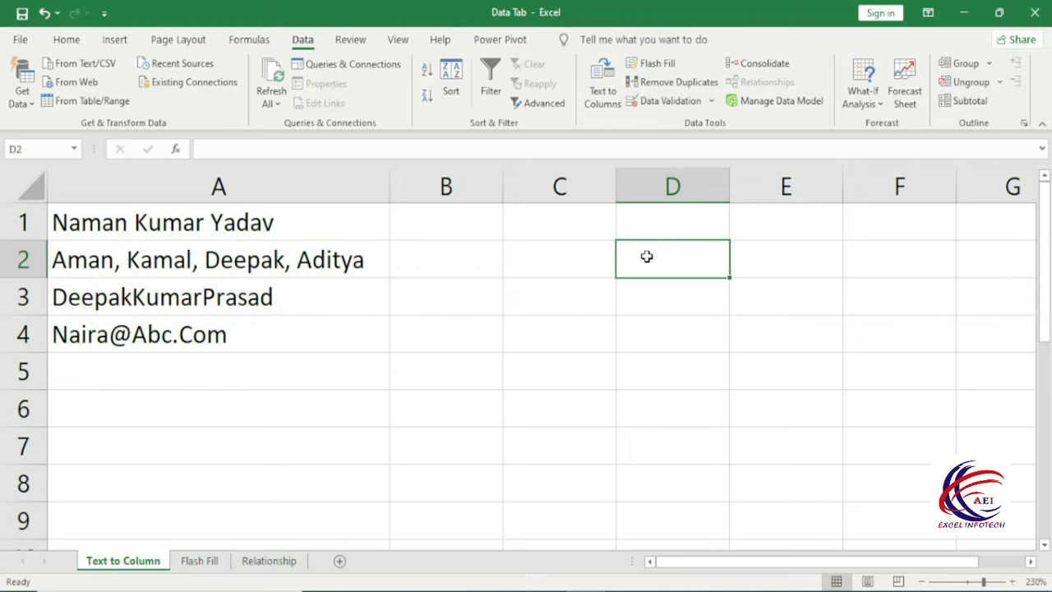
{"action": "key", "text": "ctrl+z"}
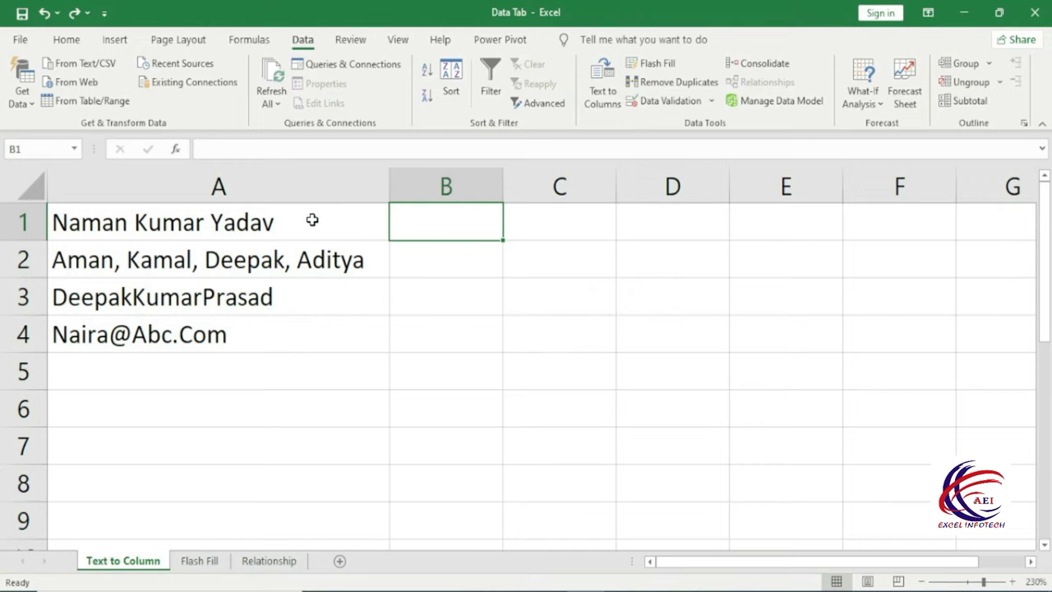
{"action": "left_click", "coordinate": [295, 222]}
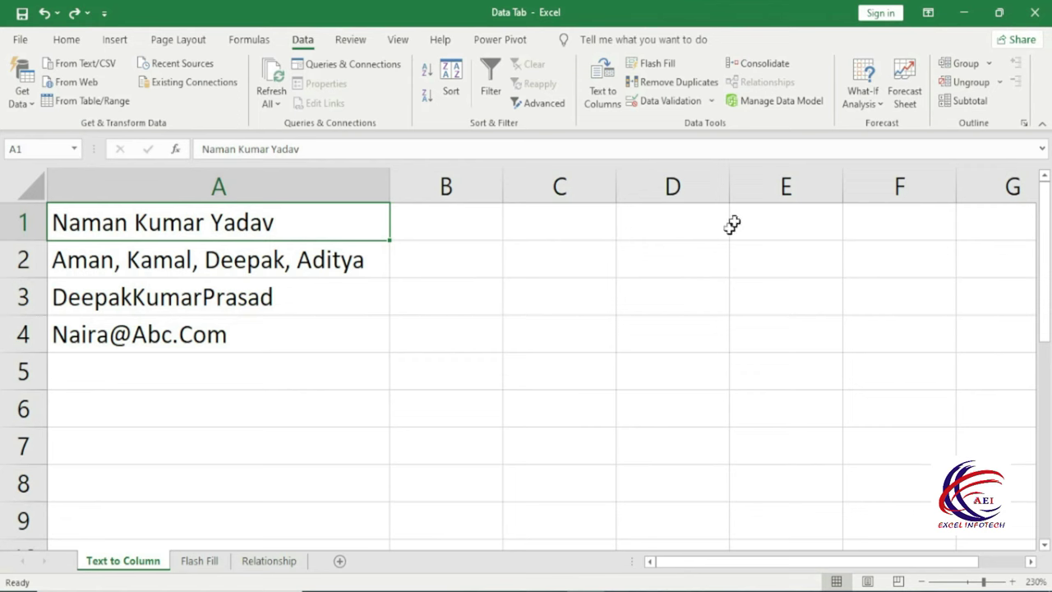
{"action": "left_click", "coordinate": [599, 97]}
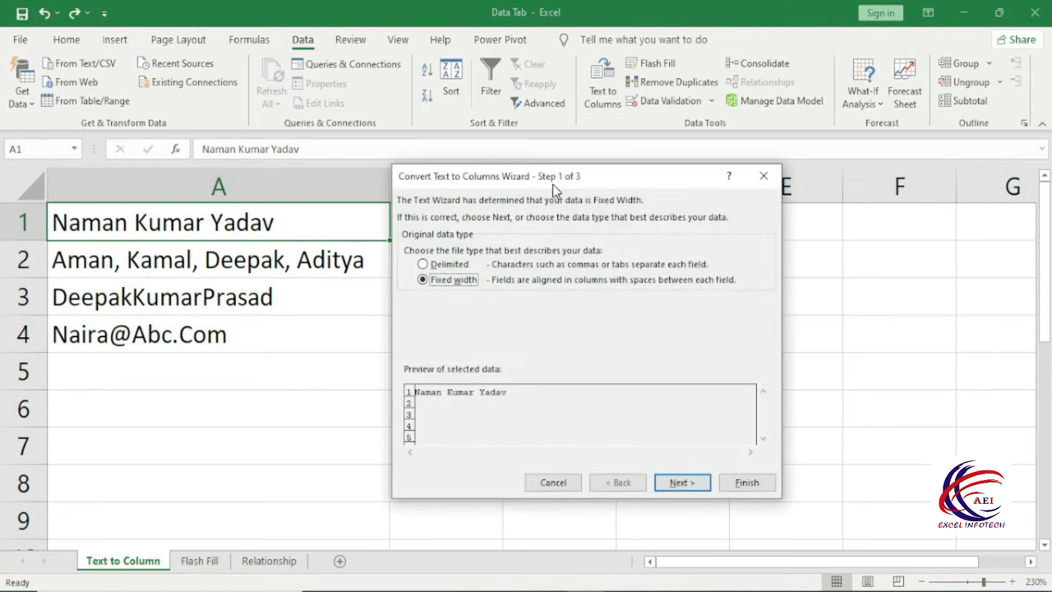
{"action": "left_click_drag", "start_coordinate": [547, 175], "coordinate": [737, 158]}
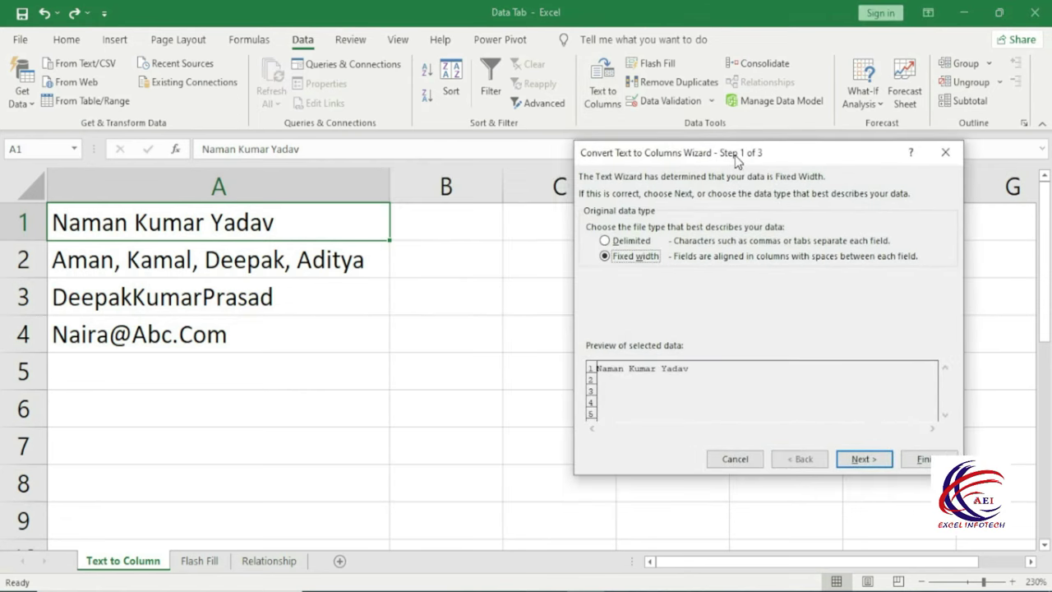
{"action": "left_click", "coordinate": [634, 244]}
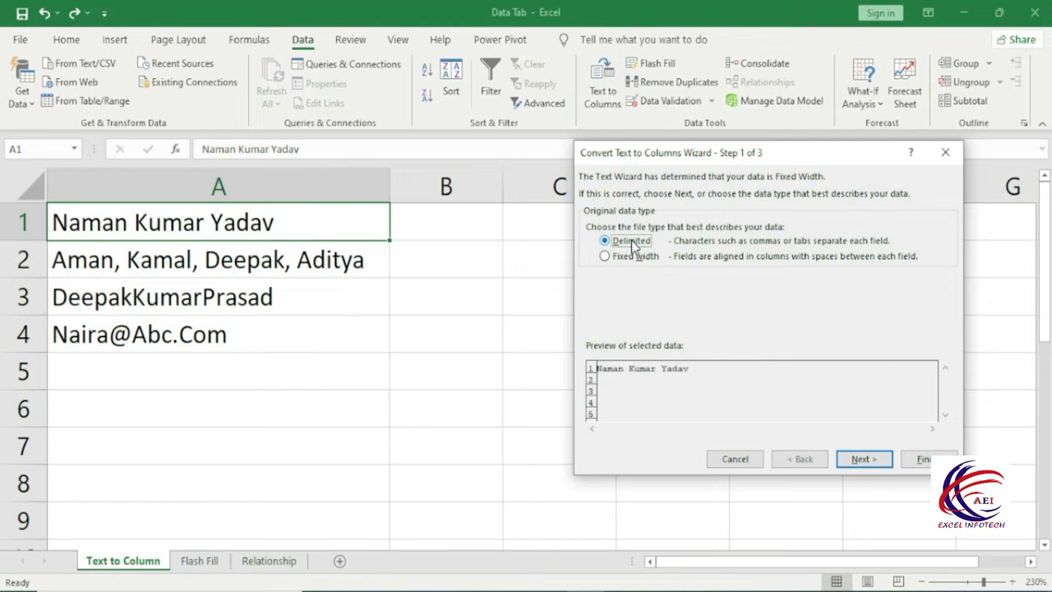
{"action": "left_click", "coordinate": [861, 460]}
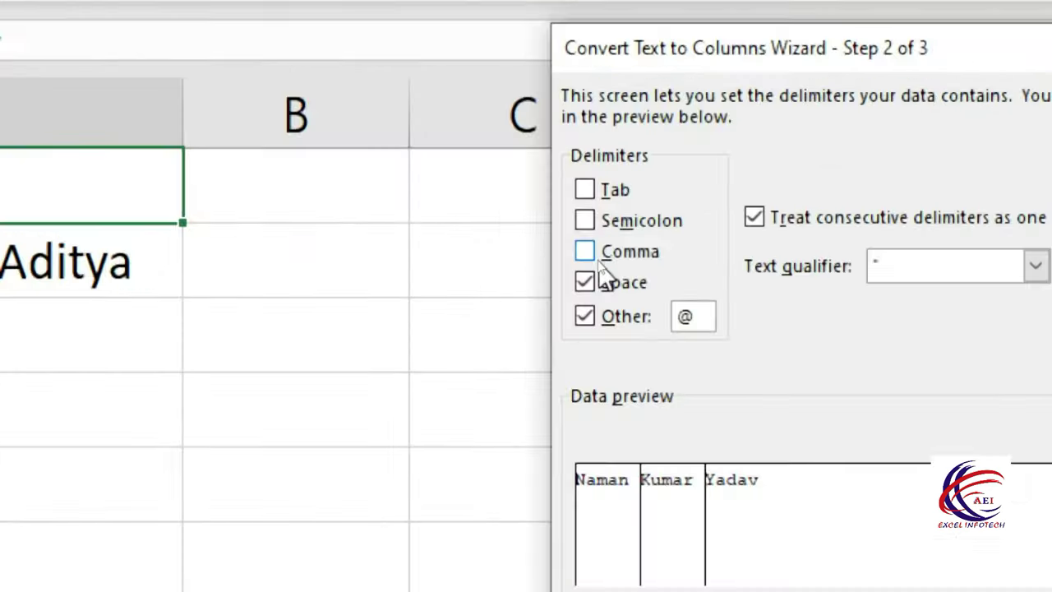
{"action": "left_click", "coordinate": [584, 317]}
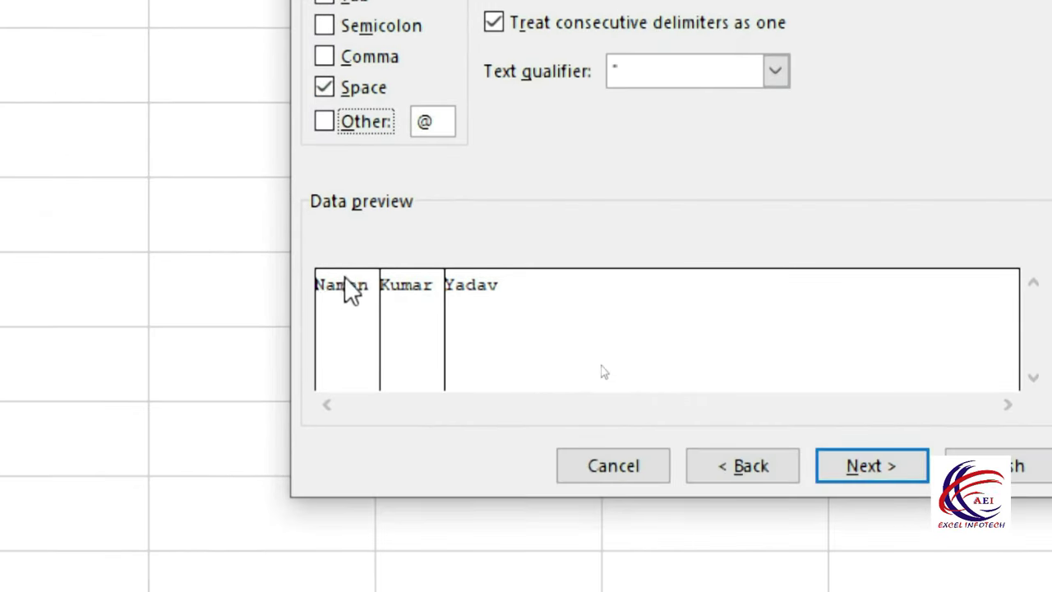
{"action": "left_click", "coordinate": [873, 469]}
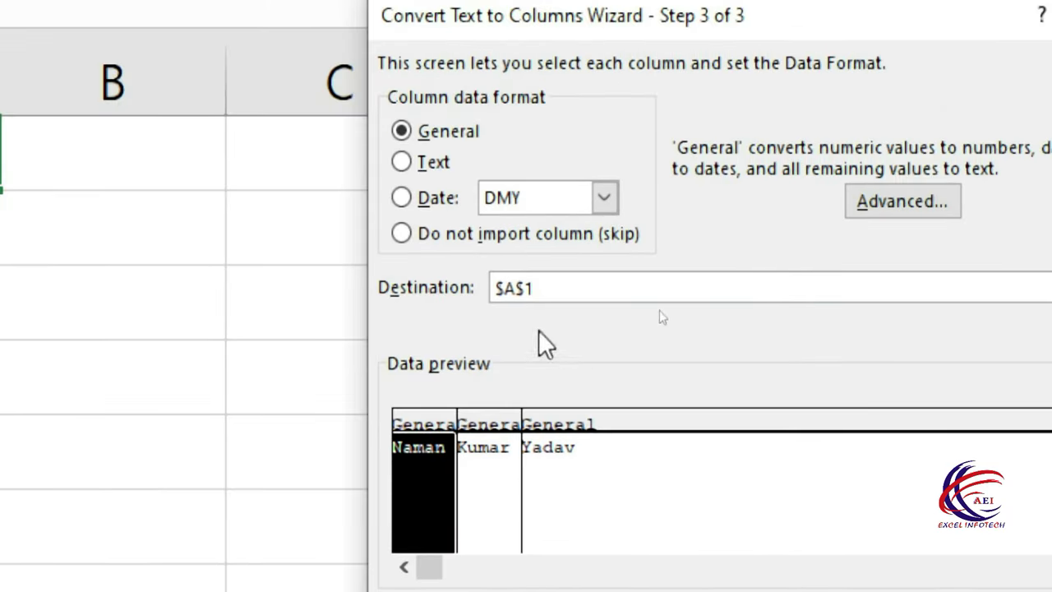
{"action": "left_click_drag", "start_coordinate": [539, 288], "coordinate": [479, 289]}
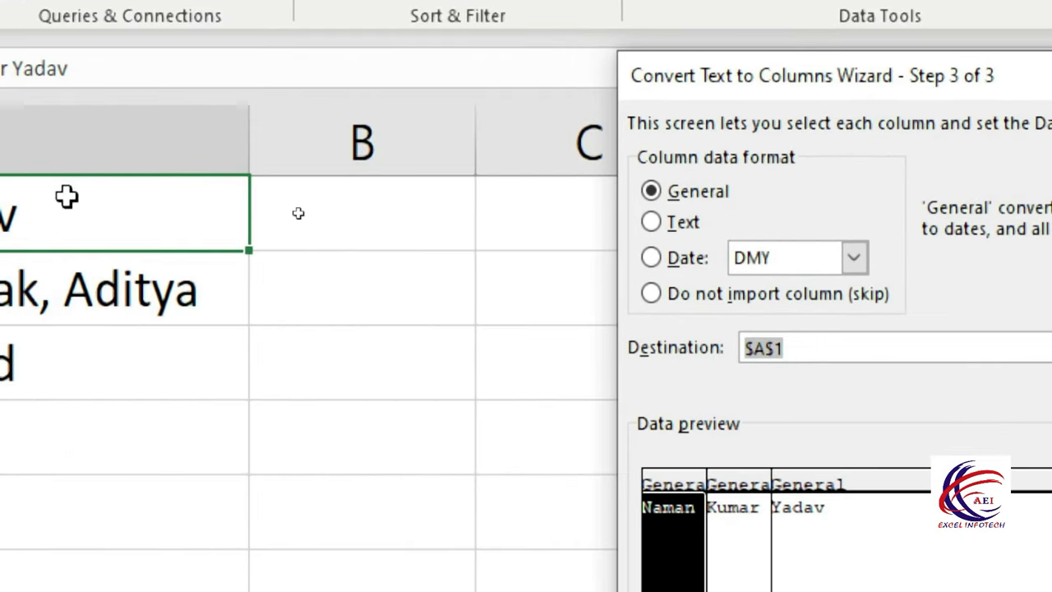
{"action": "left_click", "coordinate": [381, 209]}
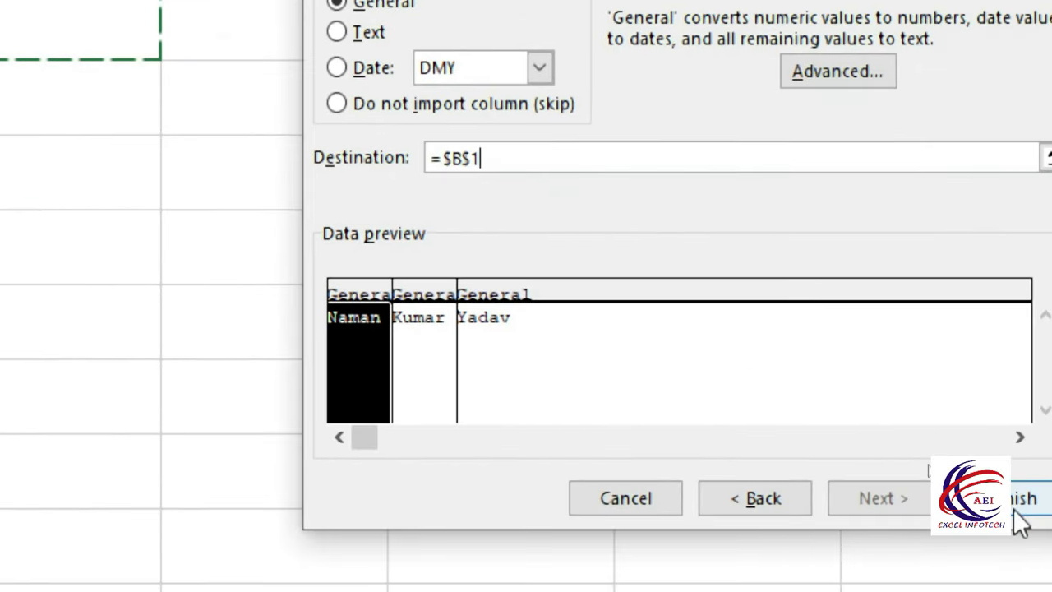
{"action": "left_click", "coordinate": [1016, 509]}
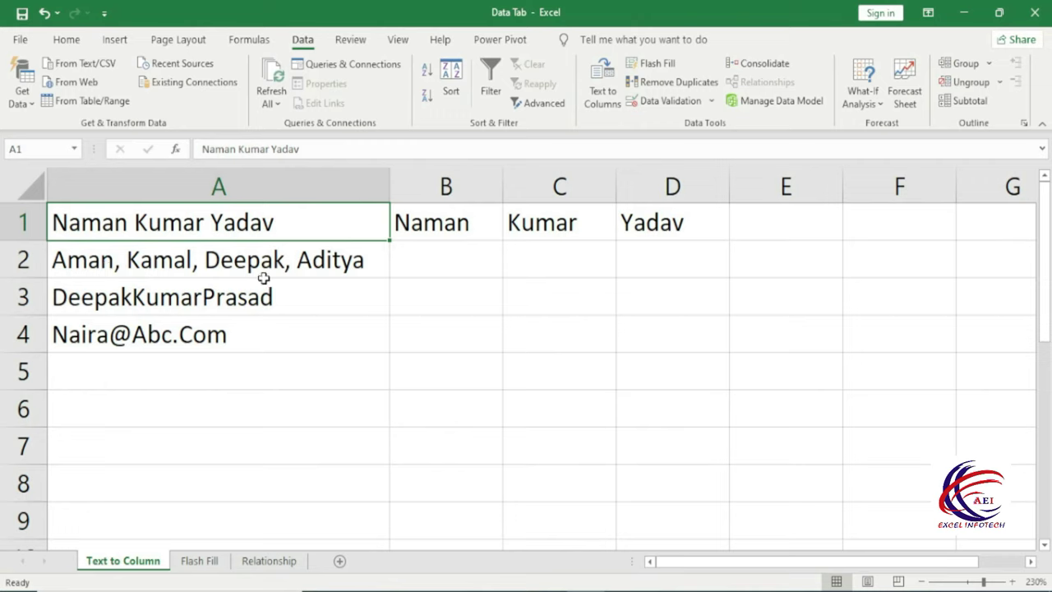
{"action": "left_click", "coordinate": [411, 263]}
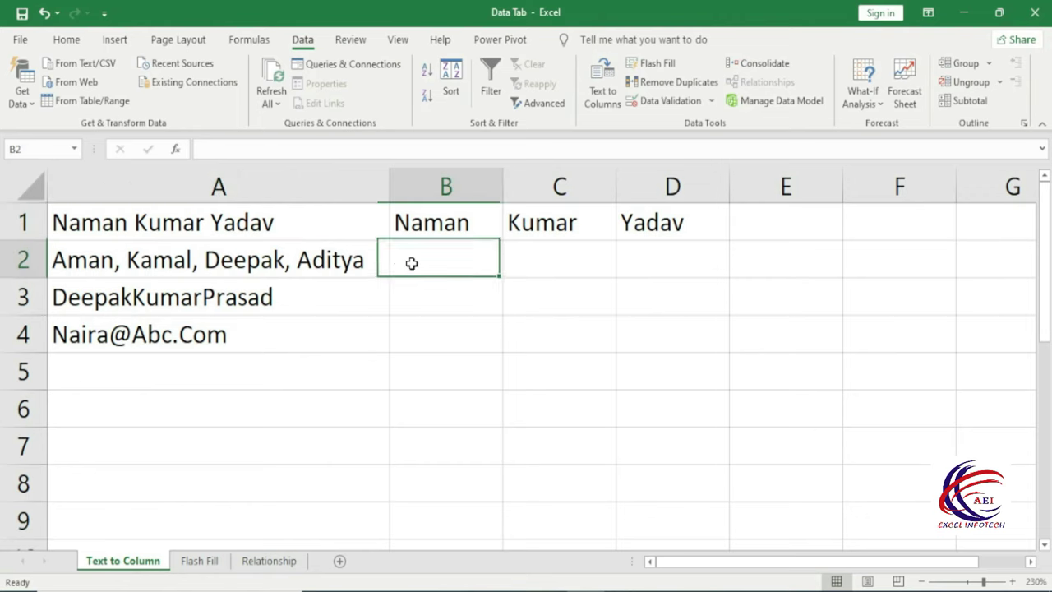
Split A2's names on commas and spaces into Aman, Kamal, Deepak, Aditya across B2:E2
{"action": "left_click", "coordinate": [305, 256]}
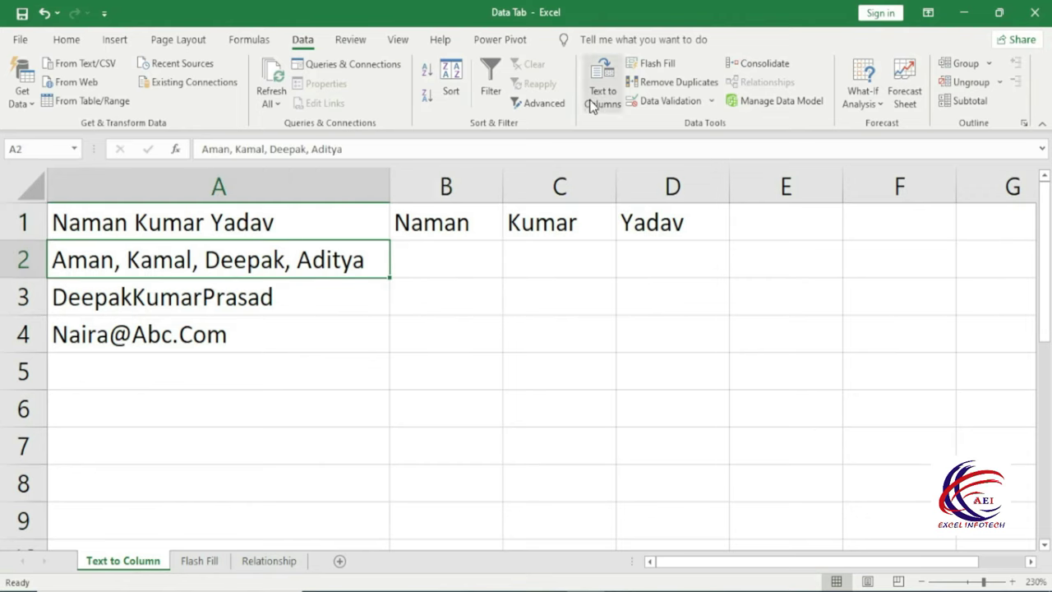
{"action": "left_click", "coordinate": [594, 104]}
{"action": "left_click", "coordinate": [612, 243]}
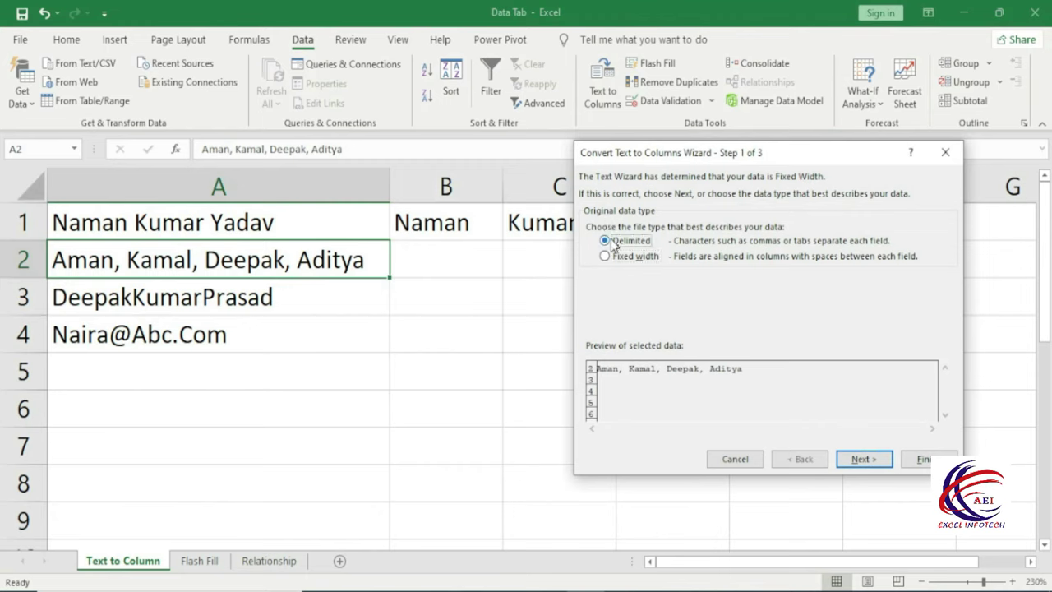
{"action": "left_click", "coordinate": [862, 458]}
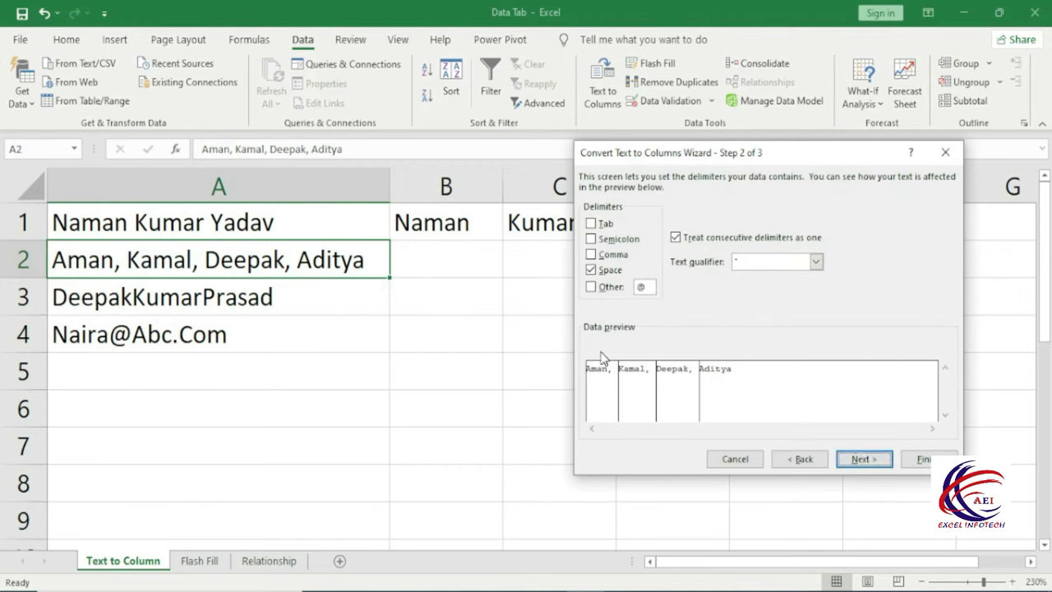
{"action": "left_click", "coordinate": [591, 254]}
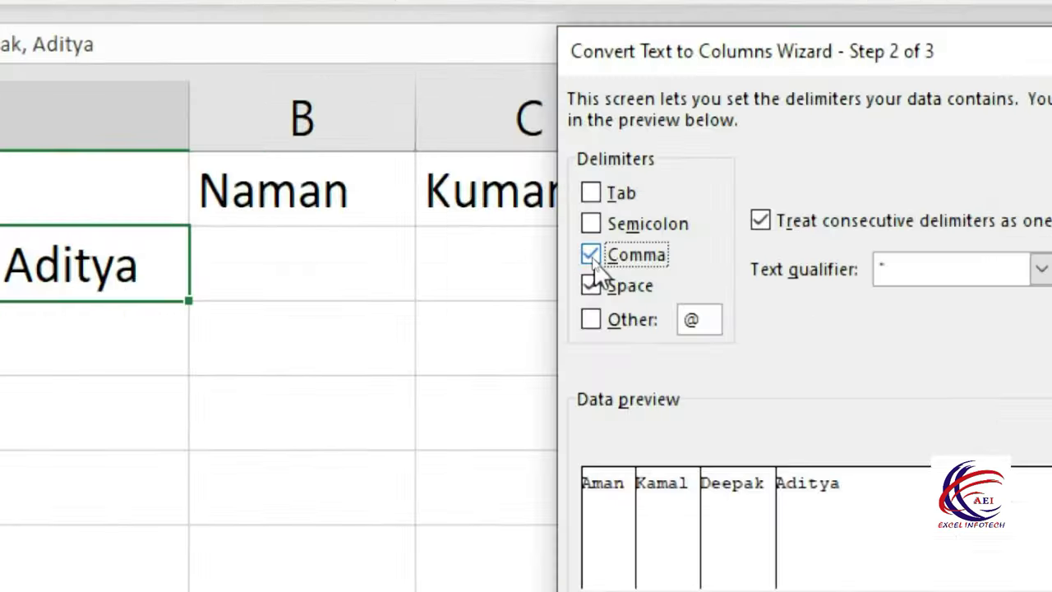
{"action": "left_click", "coordinate": [591, 255]}
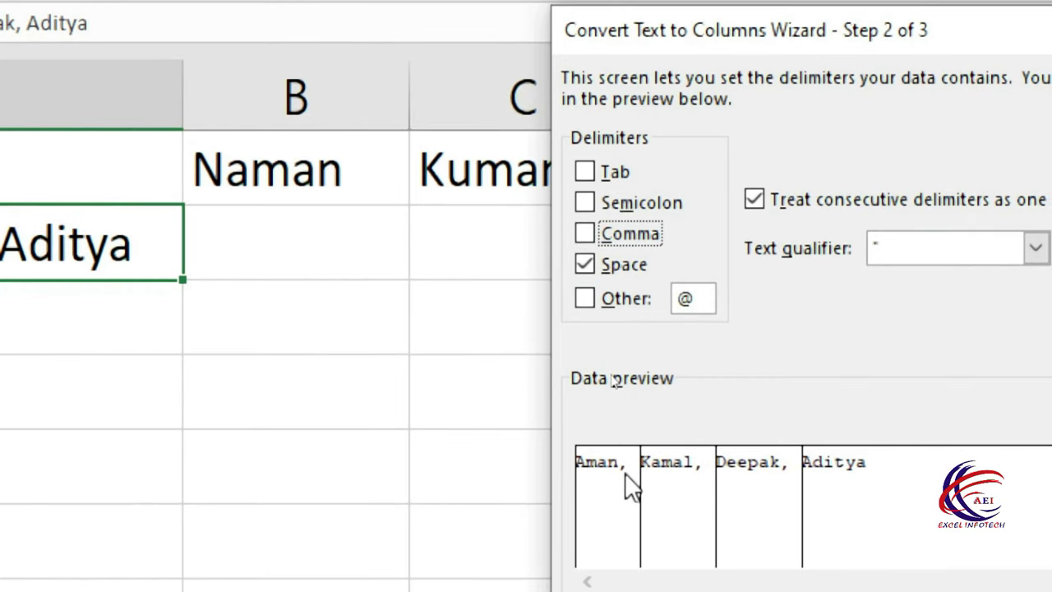
{"action": "left_click", "coordinate": [584, 236]}
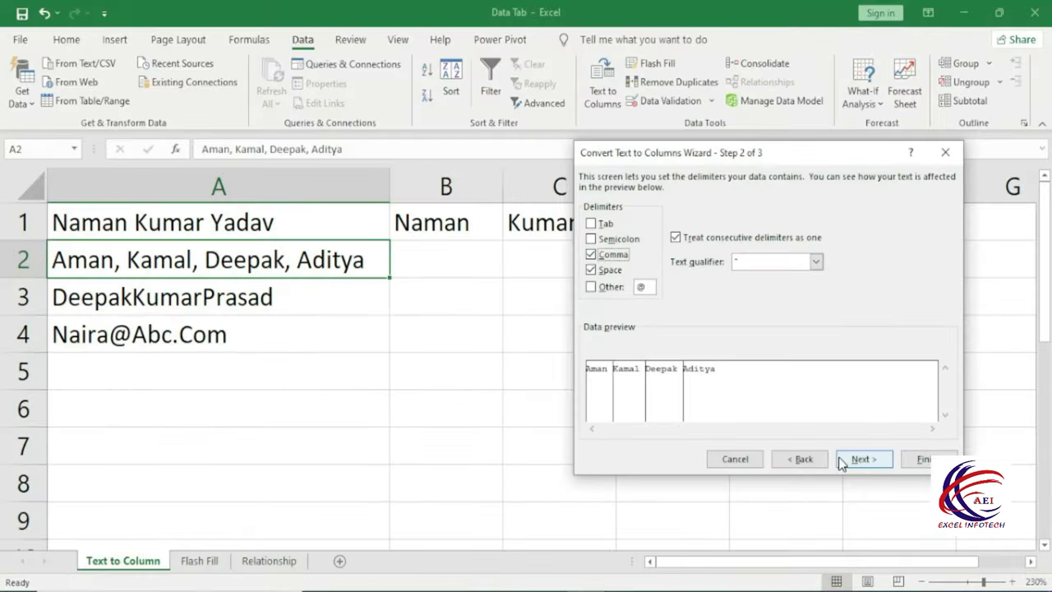
{"action": "left_click", "coordinate": [858, 459]}
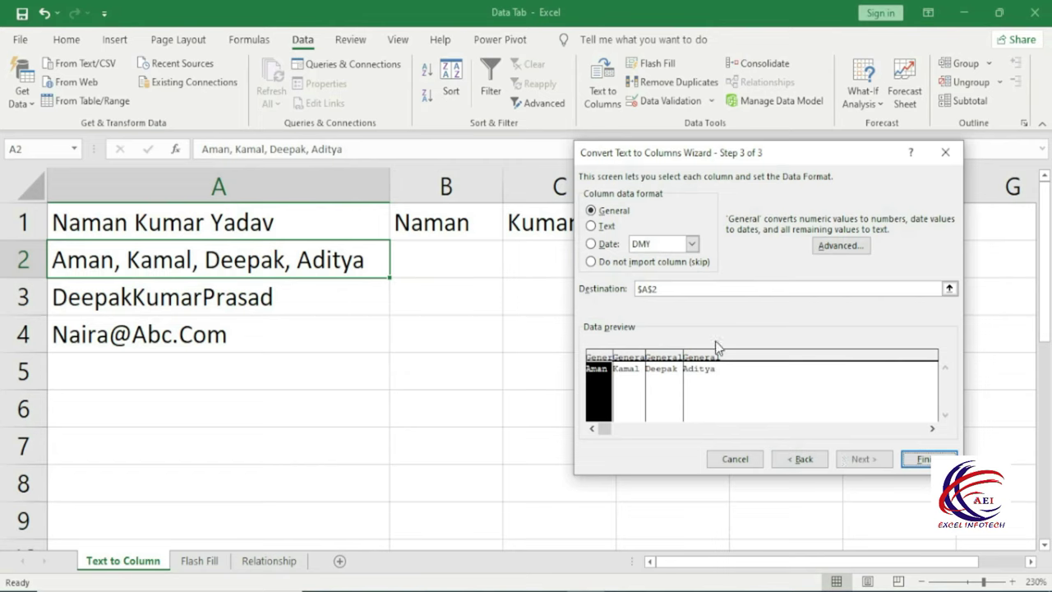
{"action": "left_click_drag", "start_coordinate": [664, 288], "coordinate": [633, 292]}
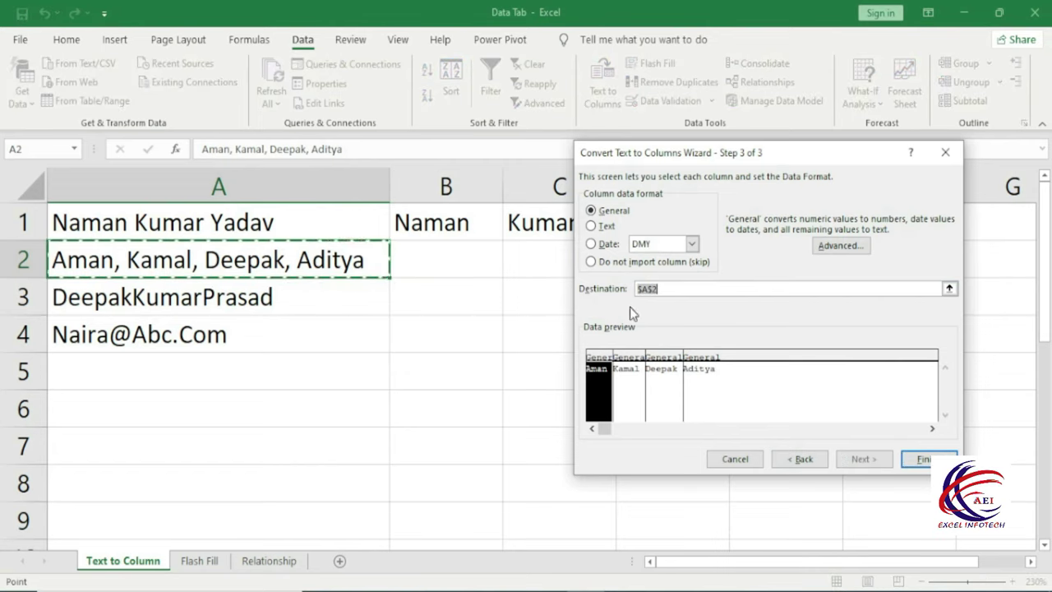
{"action": "left_click", "coordinate": [449, 255]}
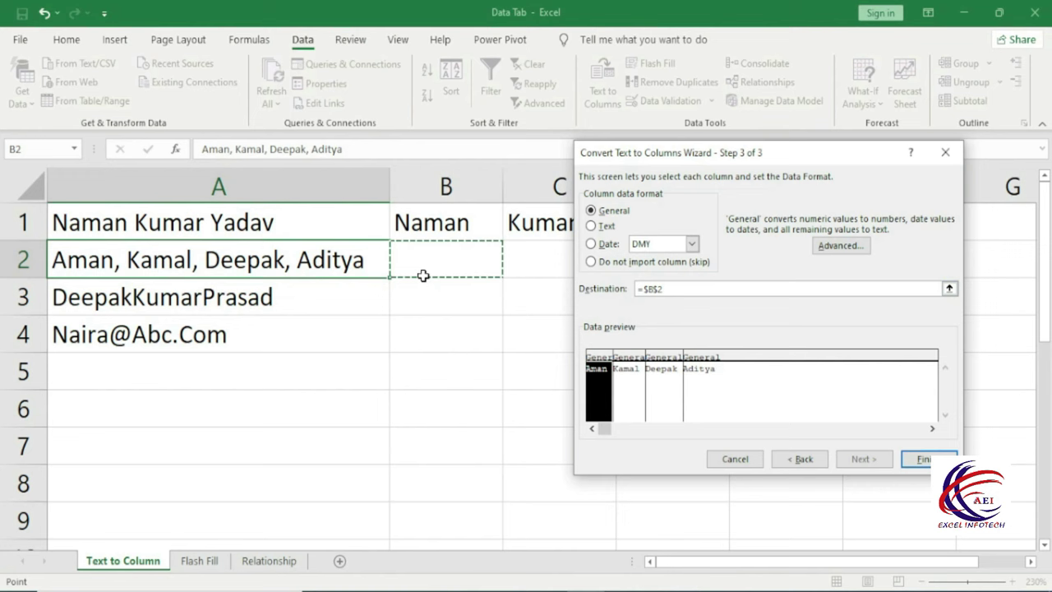
{"action": "left_click", "coordinate": [924, 460]}
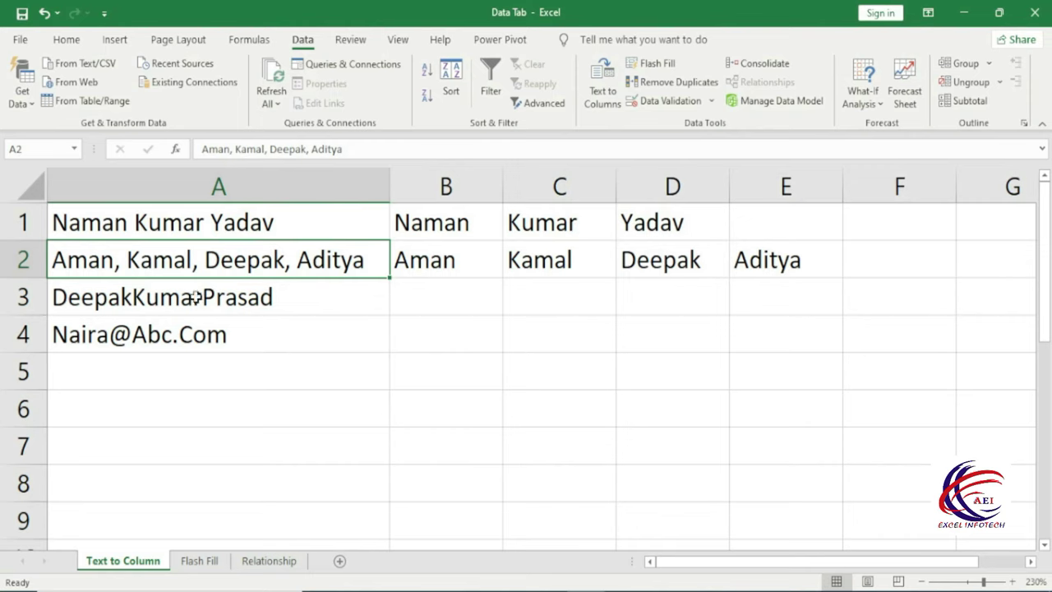
{"action": "left_click", "coordinate": [160, 296]}
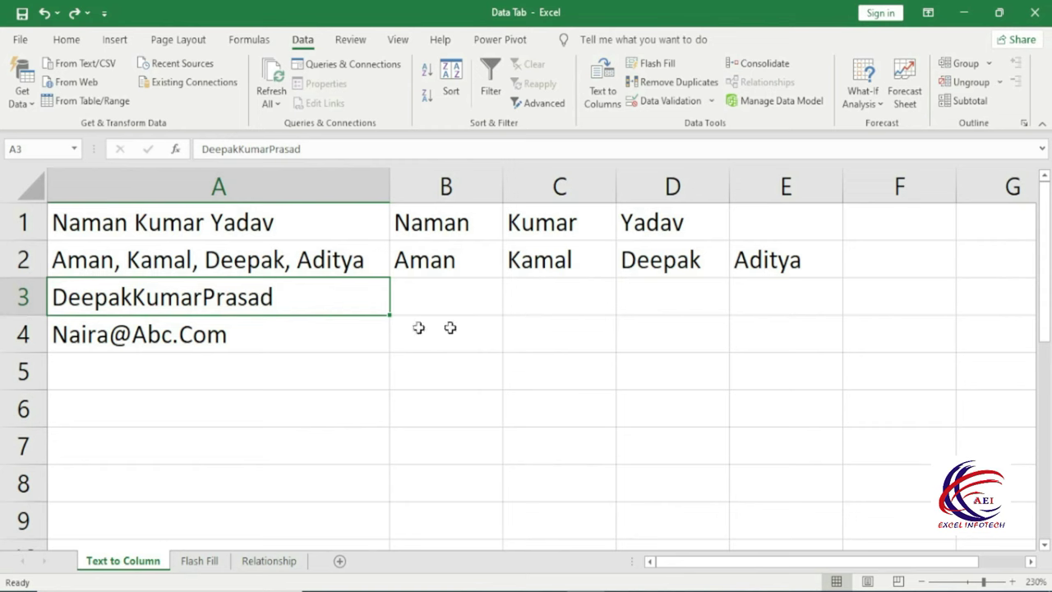
{"action": "left_click", "coordinate": [607, 97]}
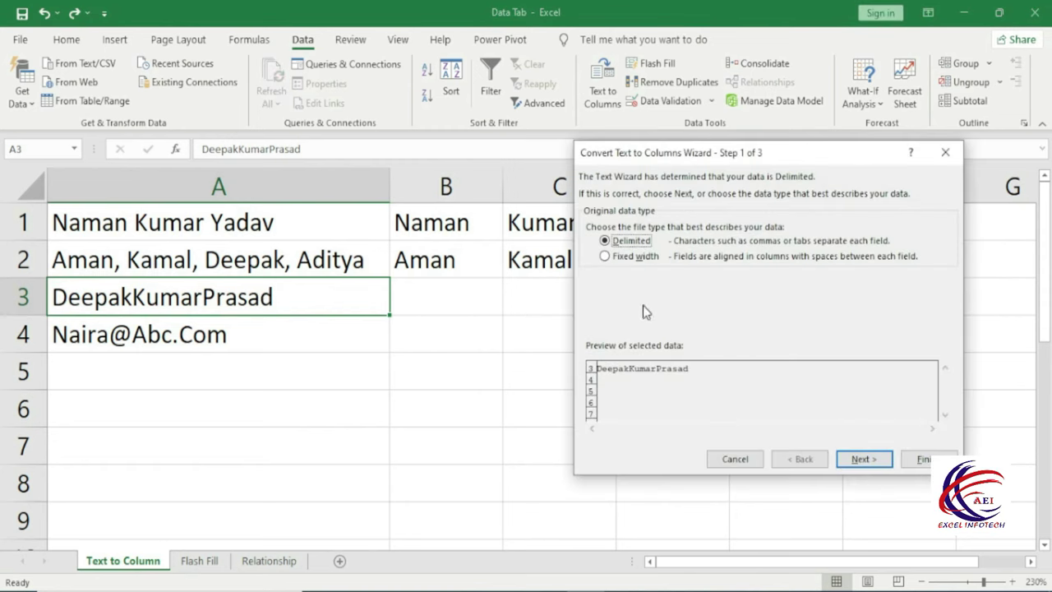
{"action": "left_click", "coordinate": [620, 258]}
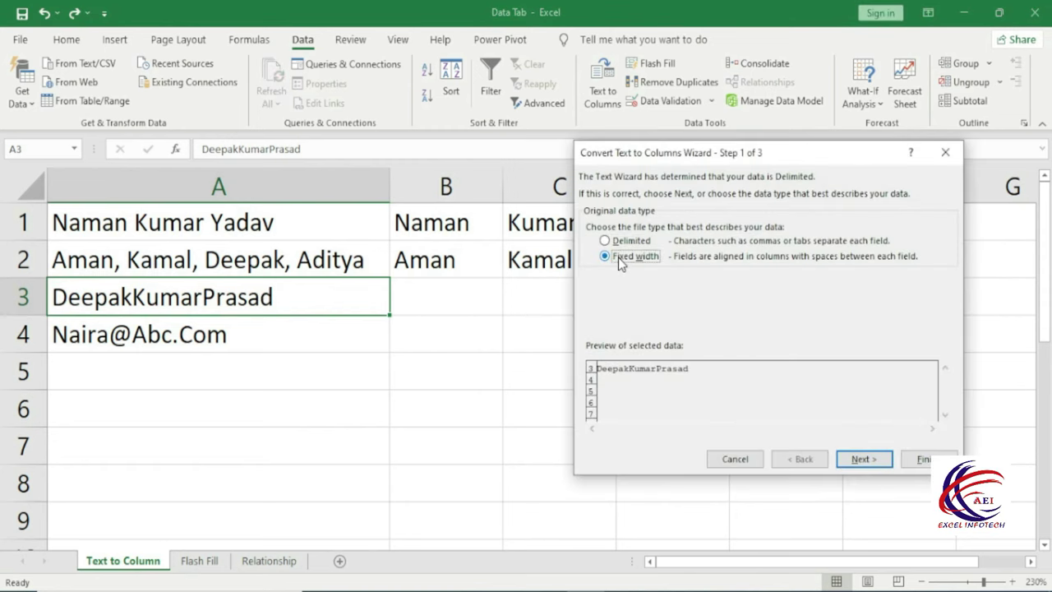
{"action": "left_click", "coordinate": [862, 459]}
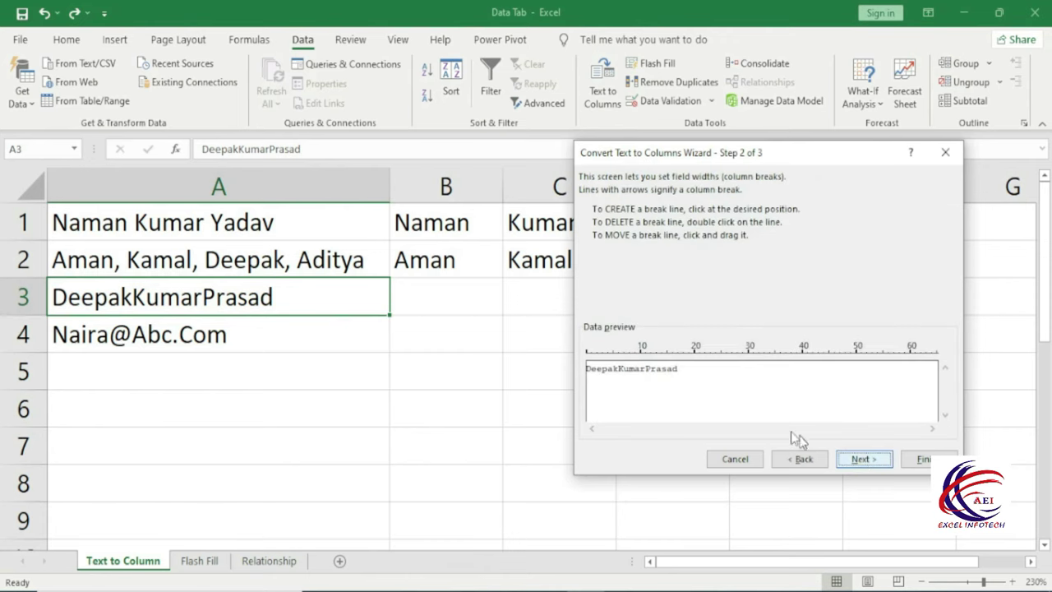
{"action": "left_click", "coordinate": [613, 359]}
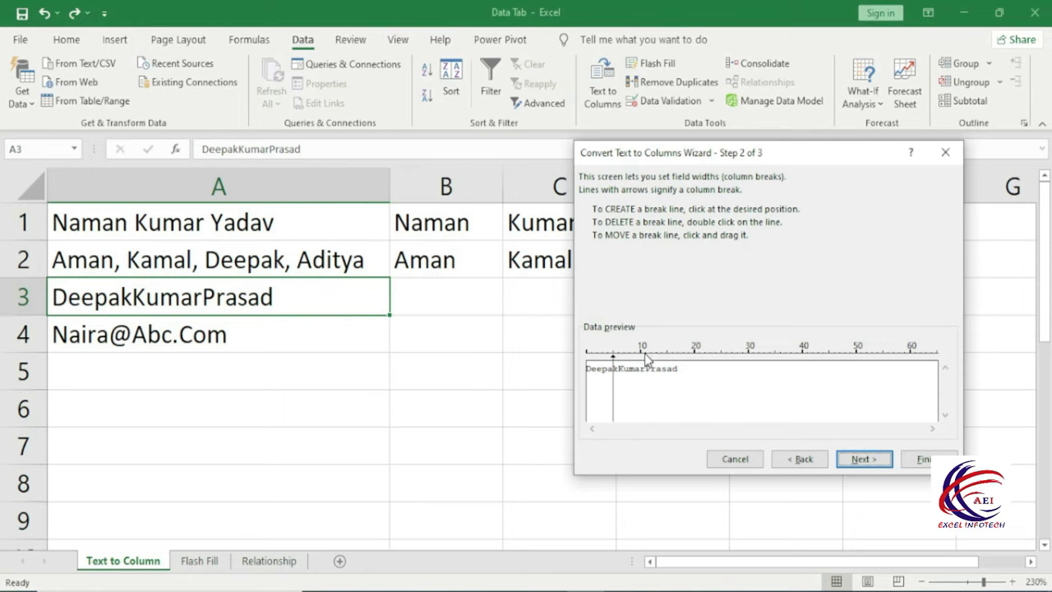
{"action": "left_click", "coordinate": [645, 358]}
{"action": "left_click", "coordinate": [861, 460]}
{"action": "left_click", "coordinate": [665, 290]}
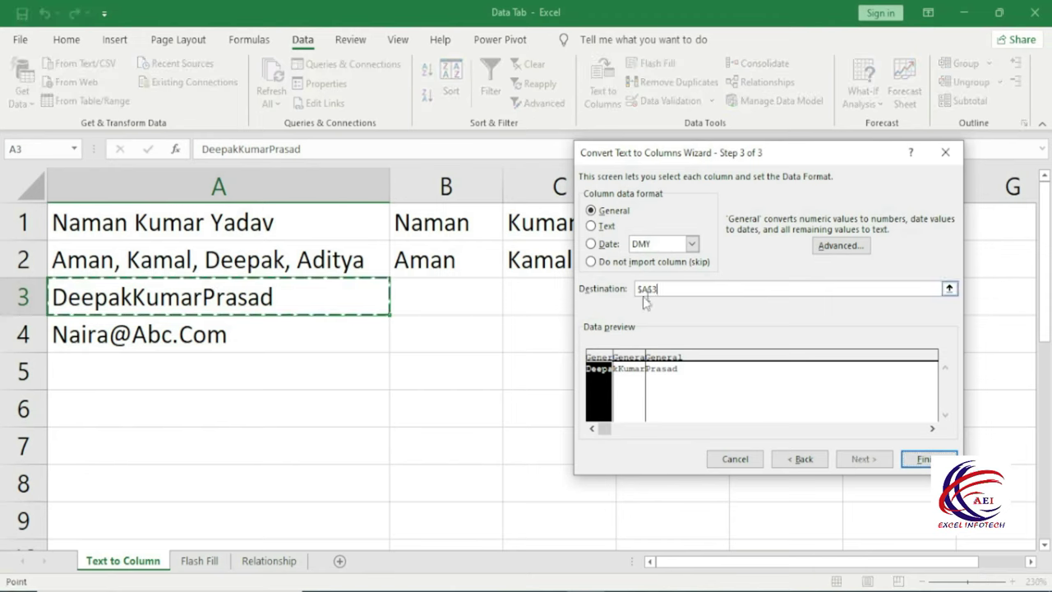
{"action": "left_click", "coordinate": [438, 295]}
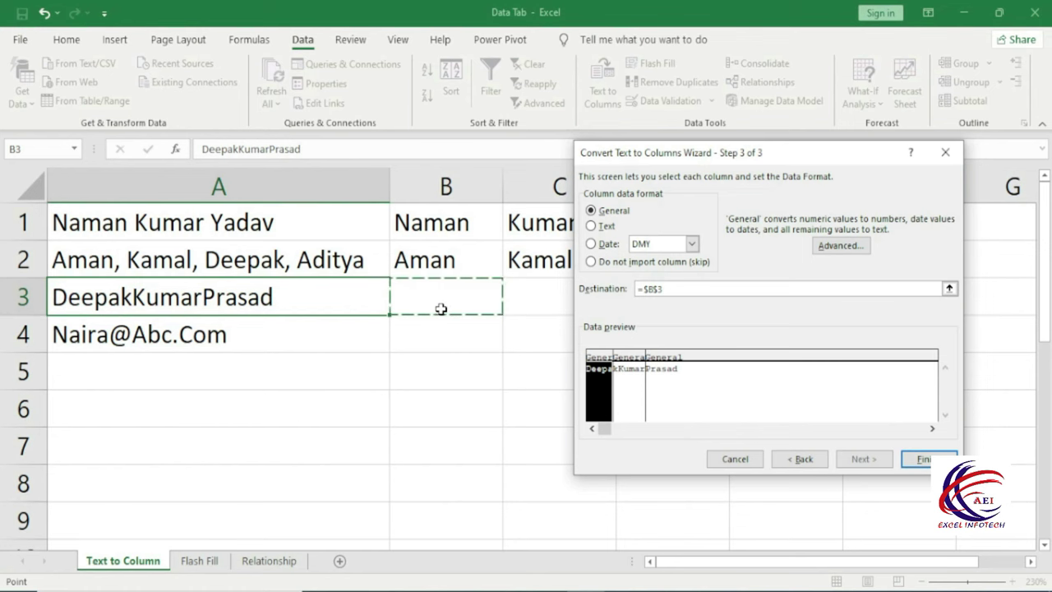
{"action": "left_click", "coordinate": [927, 459]}
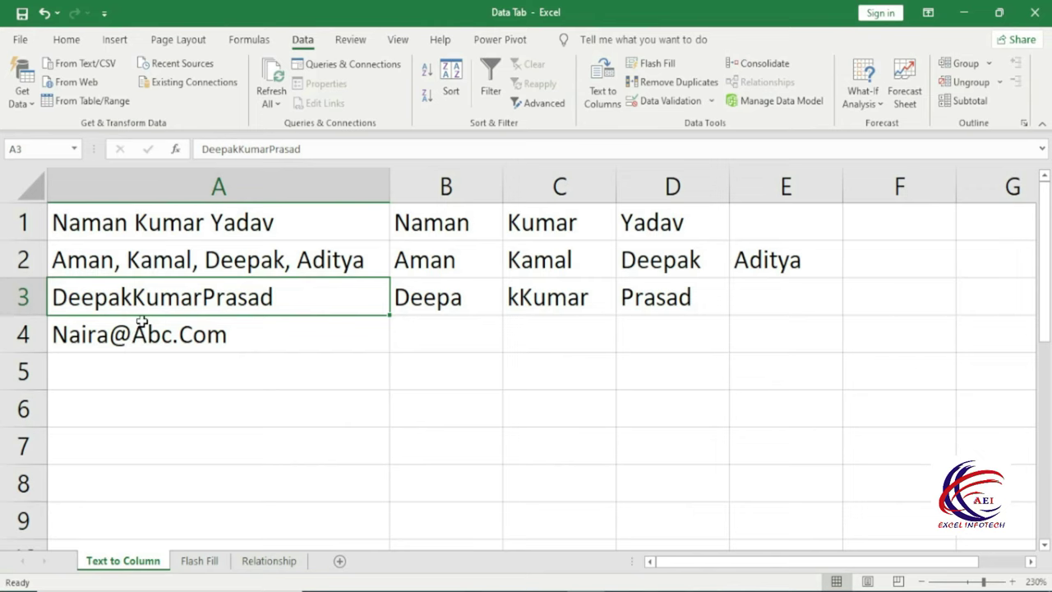
Split A4's e-mail address only at the @ sign, with output starting at B4
{"action": "left_click", "coordinate": [142, 322]}
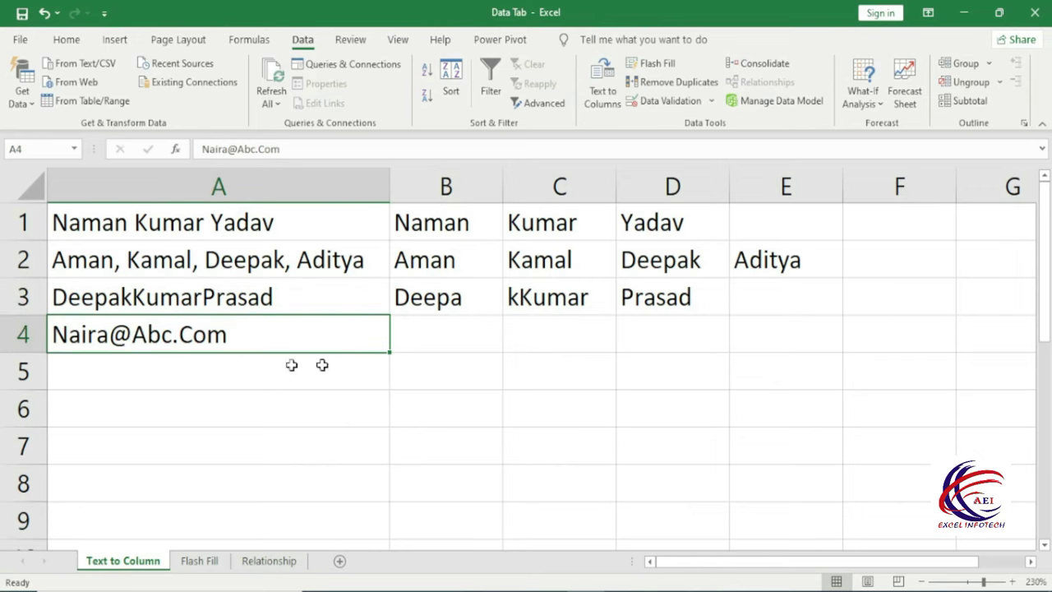
{"action": "left_click", "coordinate": [608, 107]}
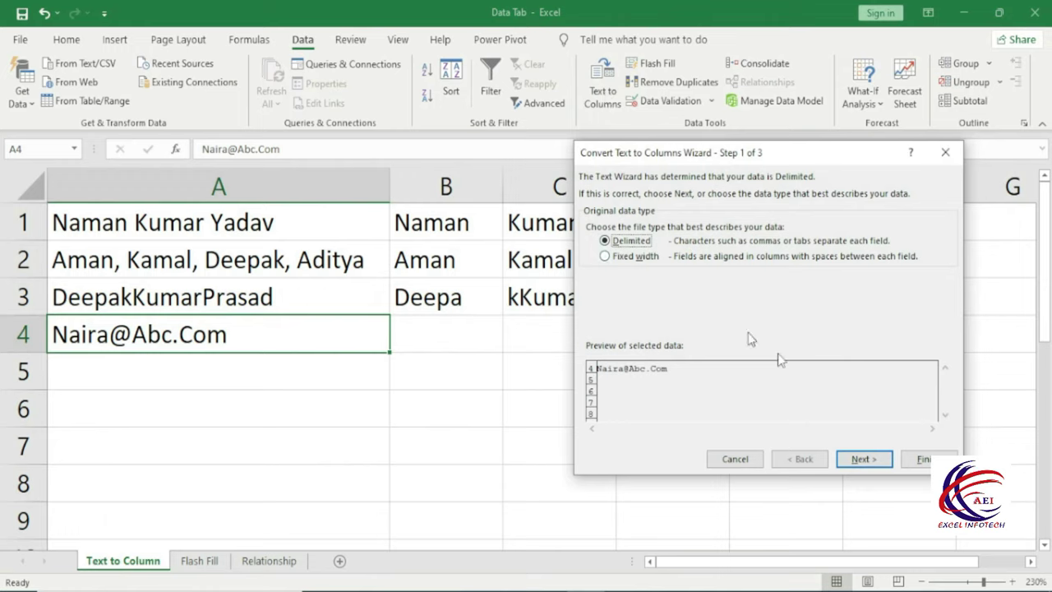
{"action": "left_click", "coordinate": [863, 459]}
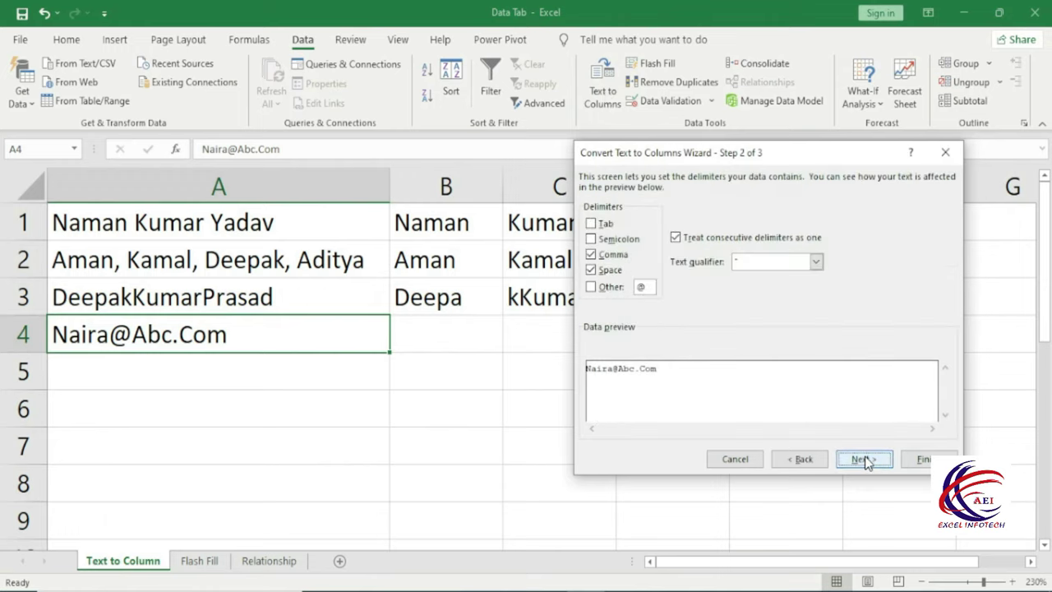
{"action": "left_click", "coordinate": [592, 287]}
{"action": "left_click_drag", "start_coordinate": [650, 284], "coordinate": [634, 284]}
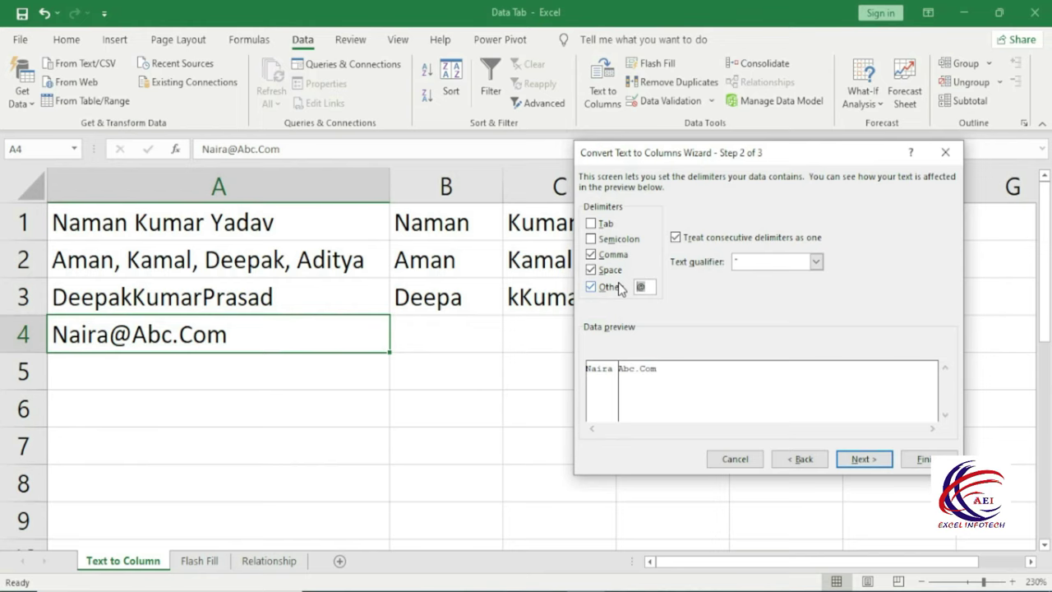
{"action": "left_click", "coordinate": [591, 269]}
{"action": "left_click", "coordinate": [592, 255]}
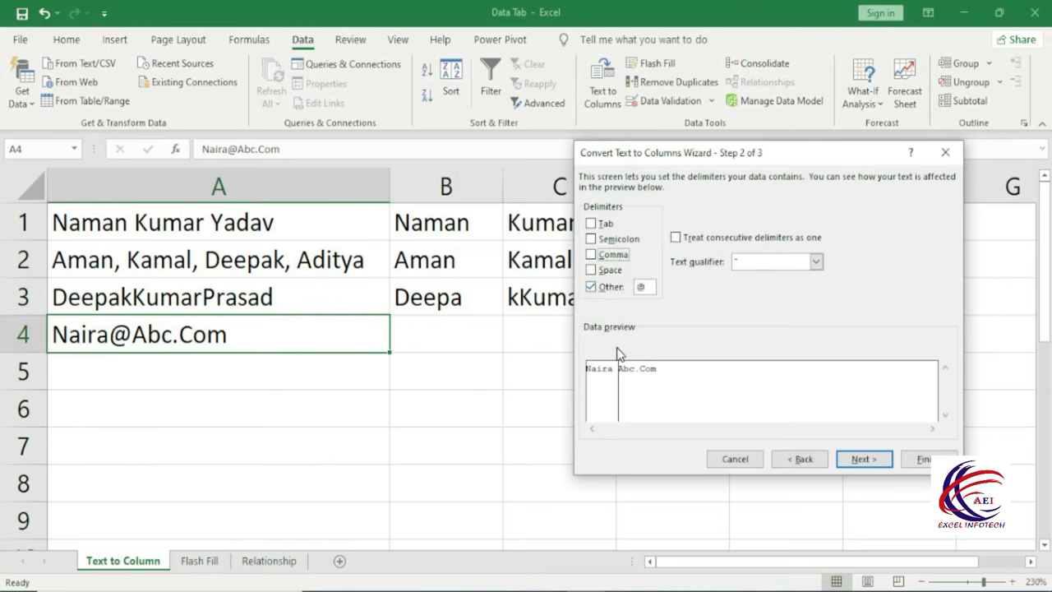
{"action": "left_click", "coordinate": [862, 460]}
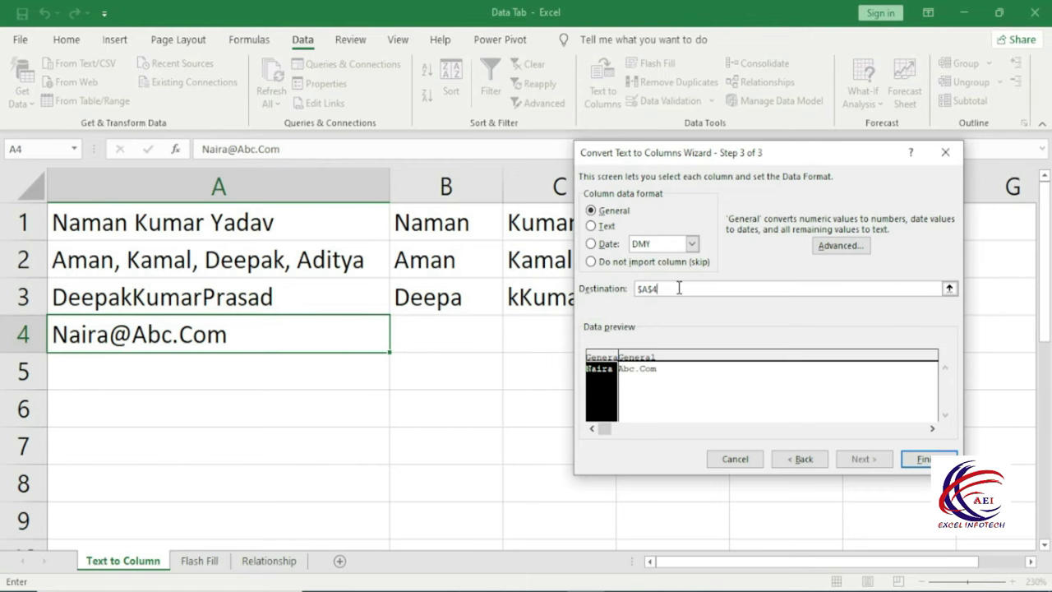
{"action": "left_click_drag", "start_coordinate": [673, 289], "coordinate": [631, 288]}
{"action": "left_click", "coordinate": [432, 339]}
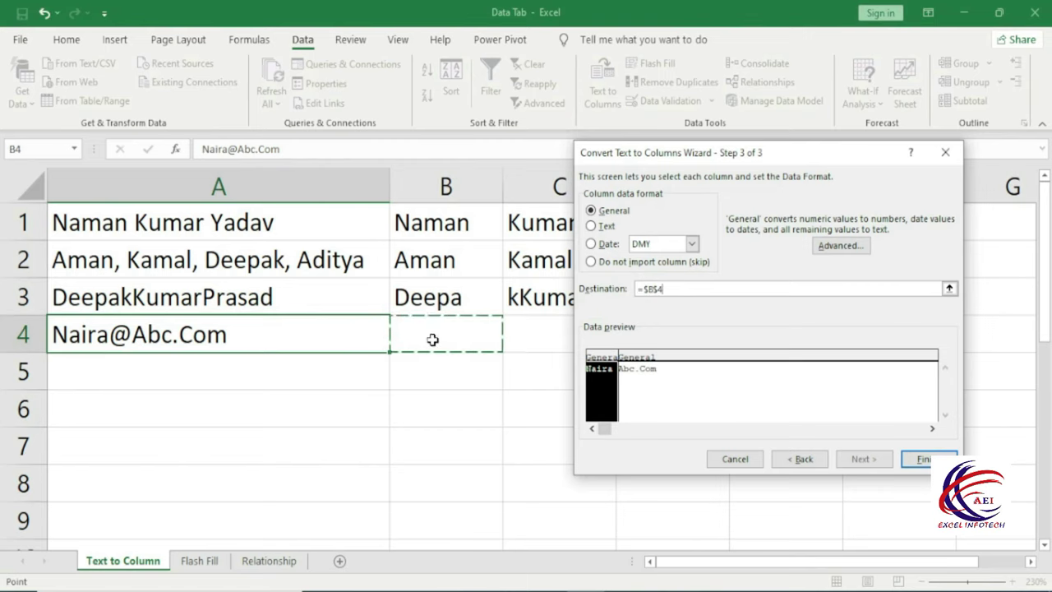
{"action": "left_click", "coordinate": [924, 459]}
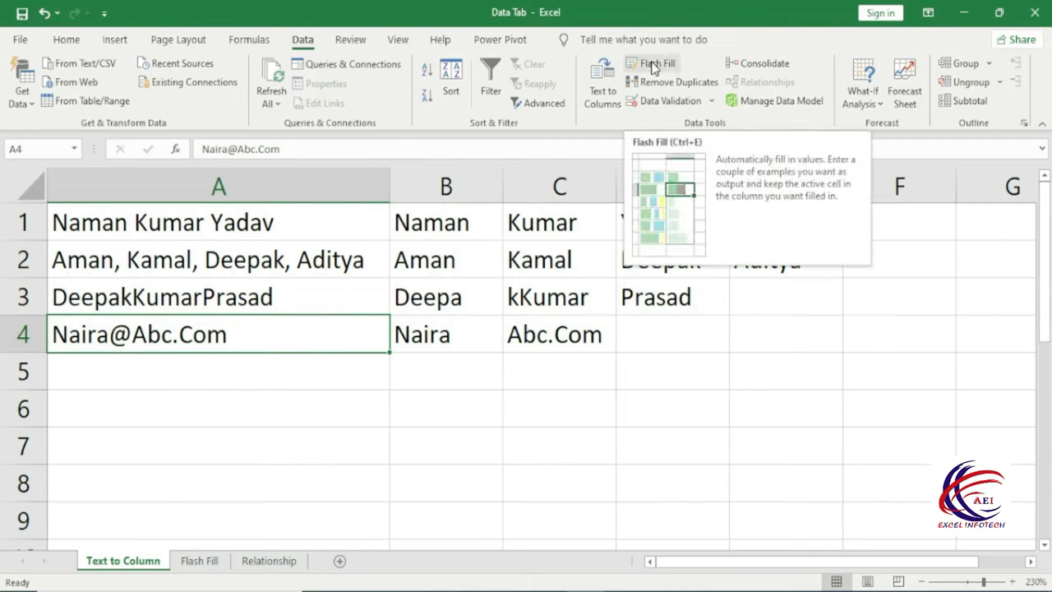
On the Flash Fill sheet, enter example names Aman in C2 and Pandey in D2
{"action": "left_click", "coordinate": [198, 561]}
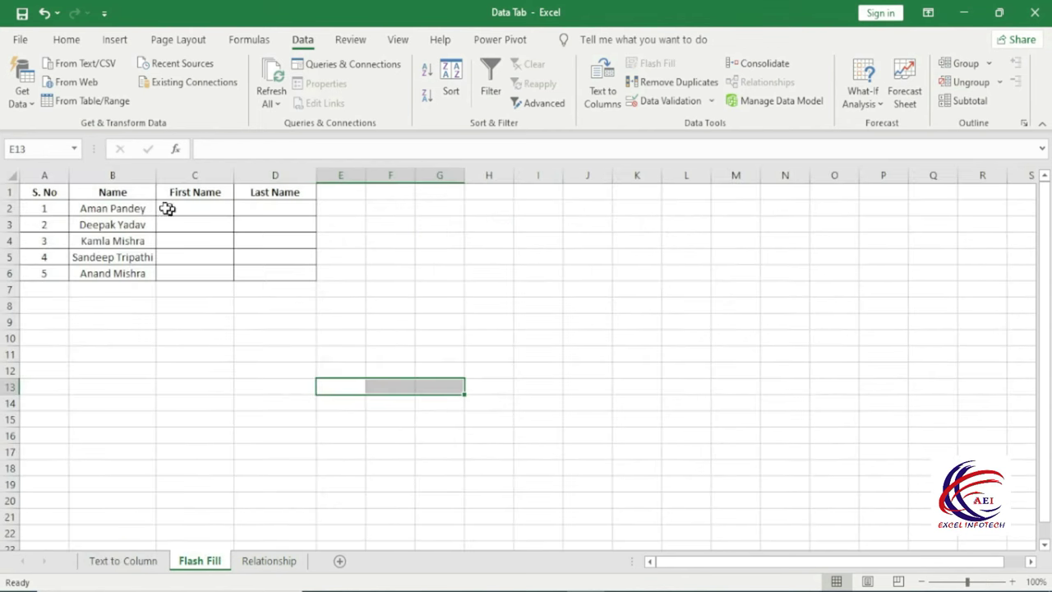
{"action": "scroll", "coordinate": [448, 377], "scroll_direction": "up", "scroll_amount": 4}
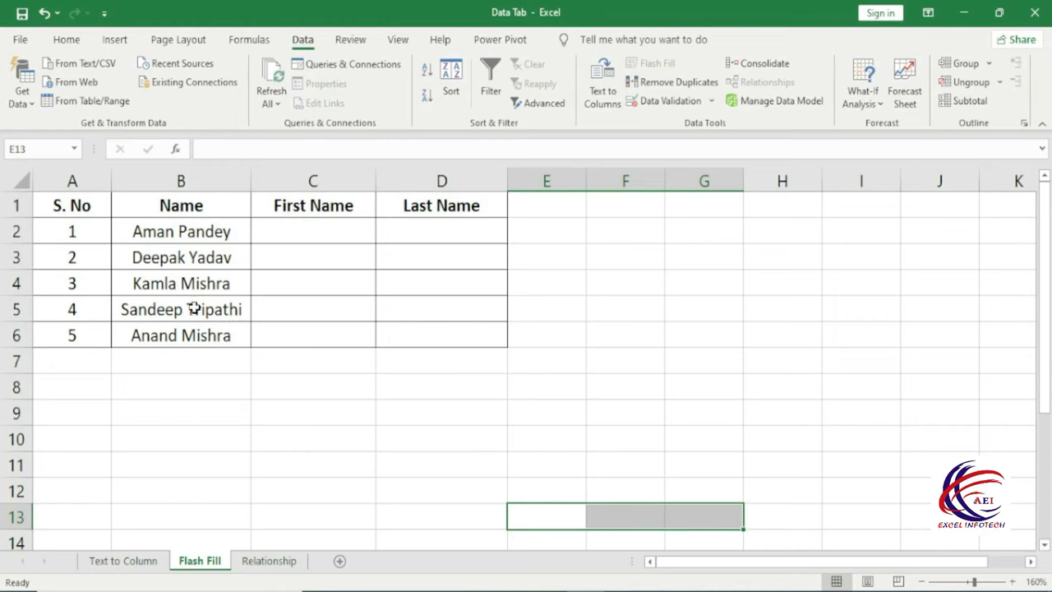
{"action": "left_click", "coordinate": [319, 224]}
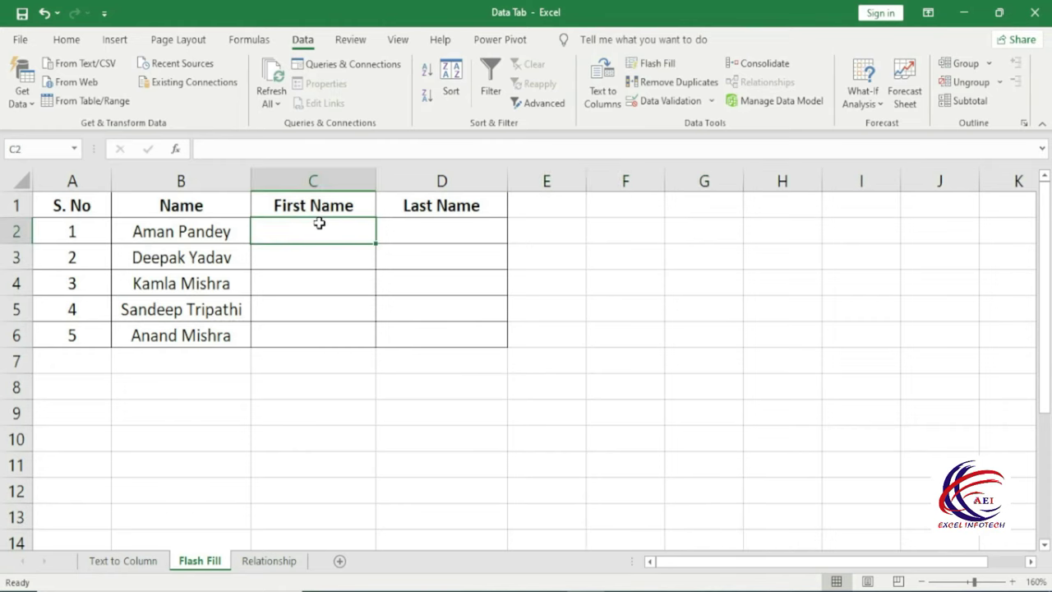
{"action": "left_click", "coordinate": [462, 224]}
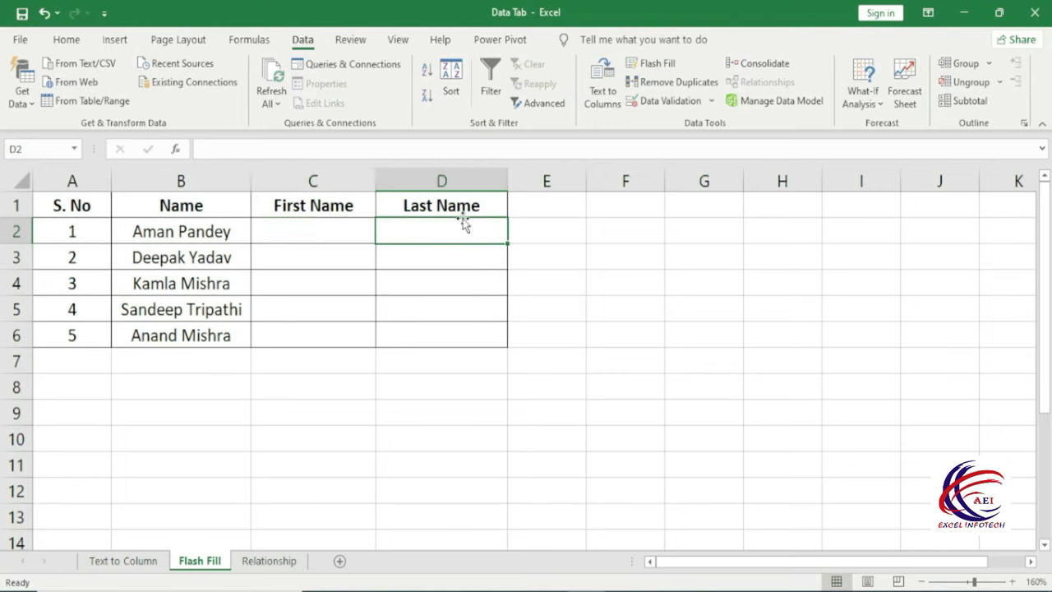
{"action": "left_click", "coordinate": [319, 236]}
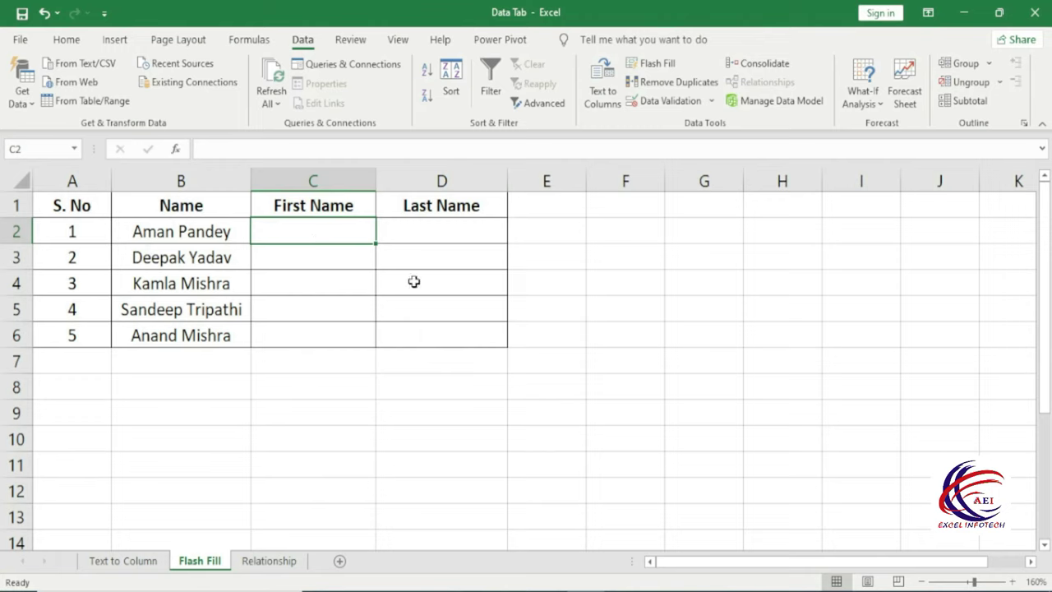
{"action": "type", "text": "Aman"}
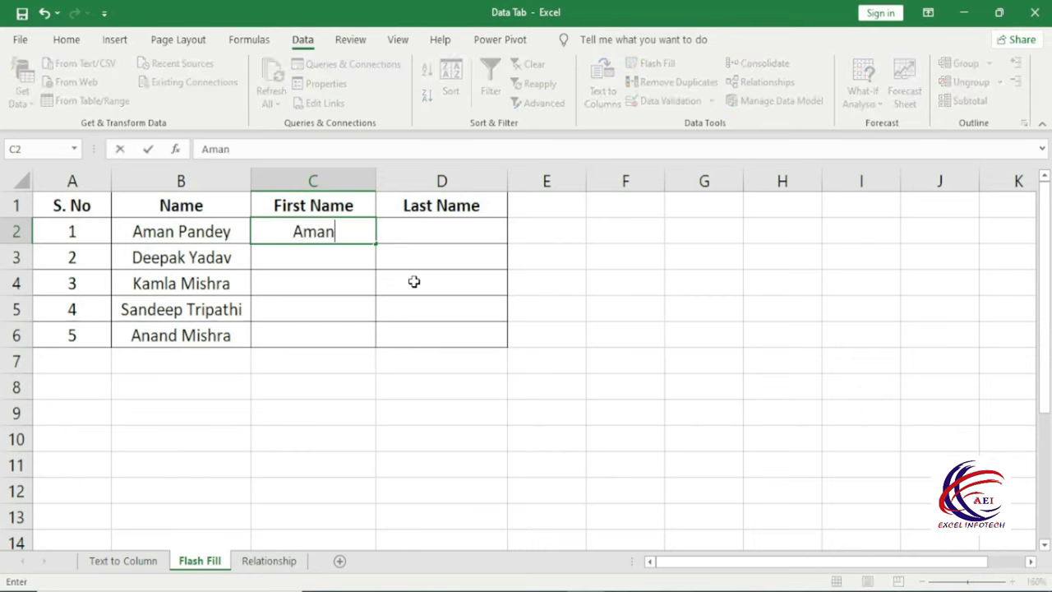
{"action": "key", "text": "Tab"}
{"action": "type", "text": "Pandey"}
Flash Fill the remaining first names from the Aman example
{"action": "left_click", "coordinate": [310, 238]}
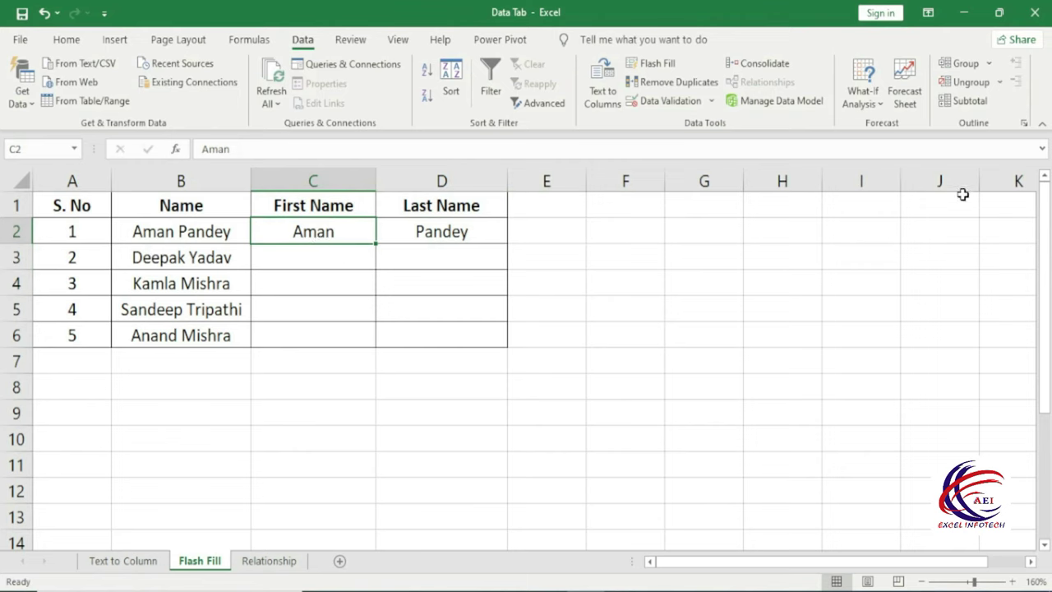
{"action": "left_click", "coordinate": [660, 70]}
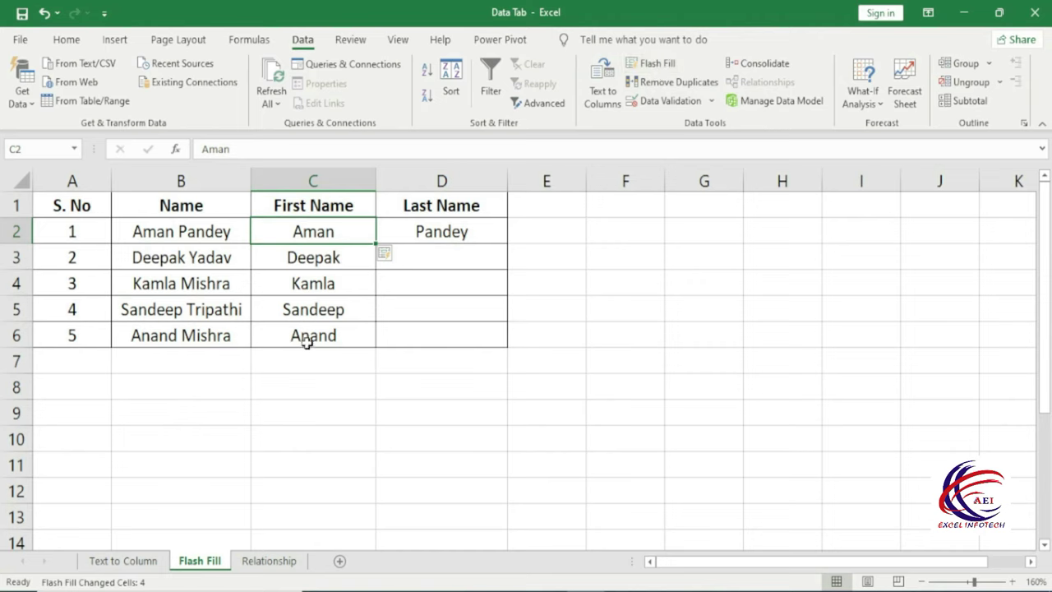
{"action": "left_click", "coordinate": [458, 250]}
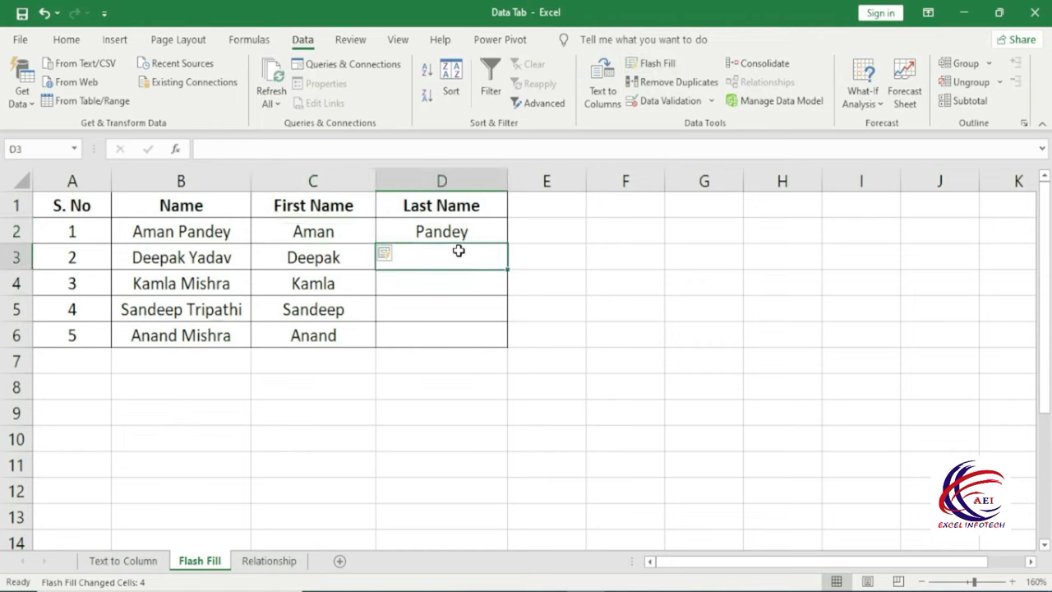
Flash Fill last names from the Pandey example and change D6 from Mishra to Yadav
{"action": "left_click", "coordinate": [455, 229]}
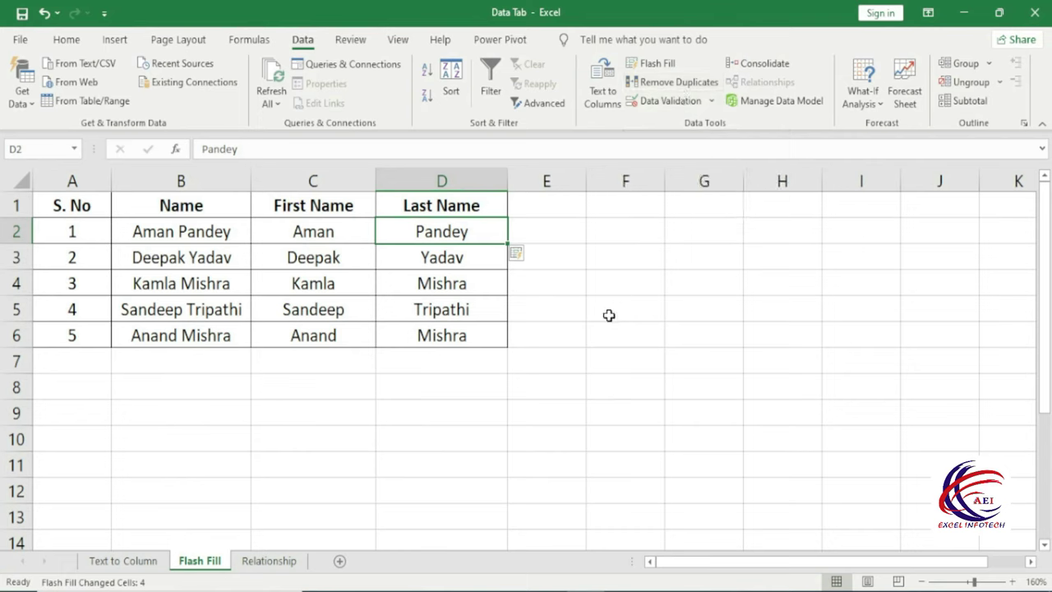
{"action": "left_click", "coordinate": [438, 341]}
{"action": "type", "text": "yadav"}
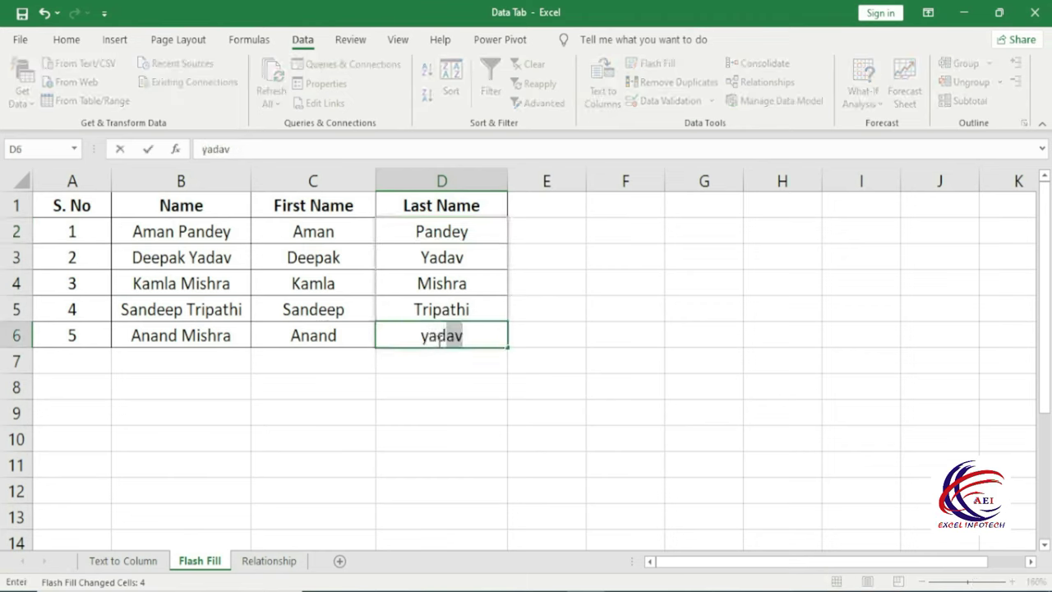
{"action": "key", "text": "Return"}
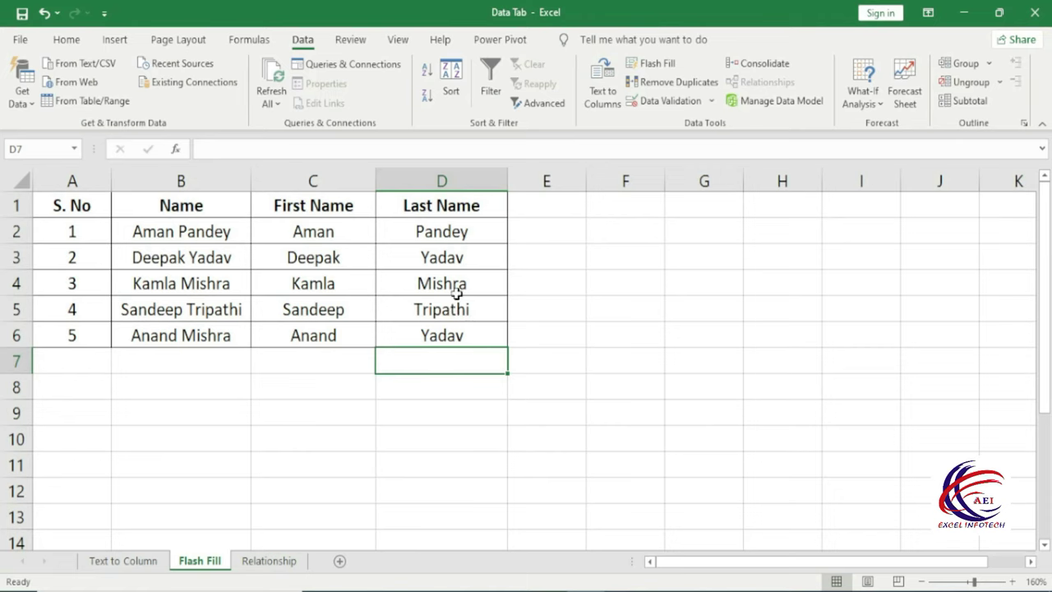
{"action": "left_click_drag", "start_coordinate": [444, 231], "coordinate": [427, 333]}
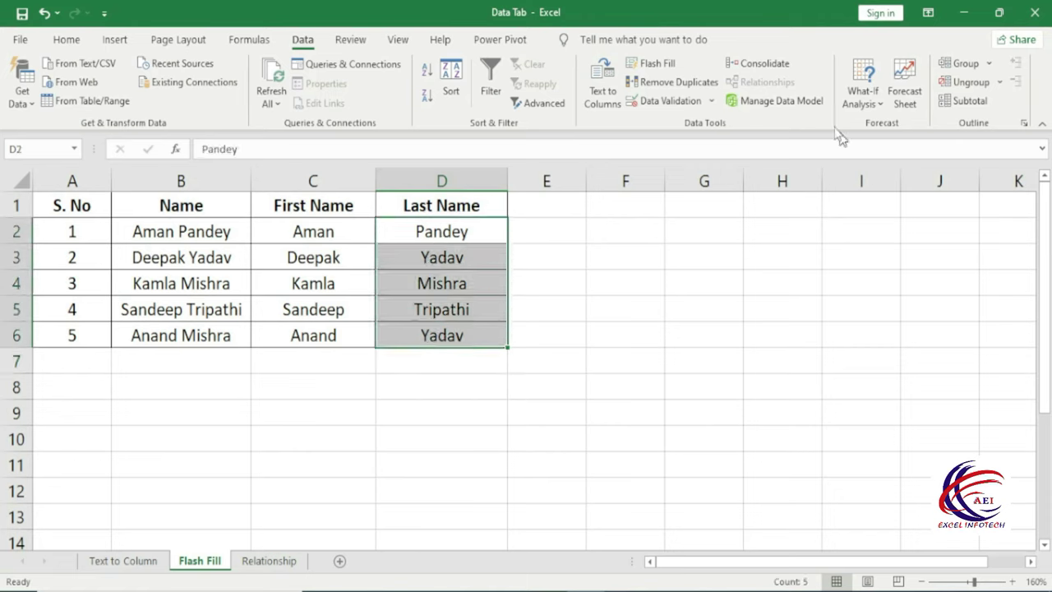
Remove duplicates from only the selected Last Name cells, deleting the repeated Yadav from D6
{"action": "left_click", "coordinate": [677, 82]}
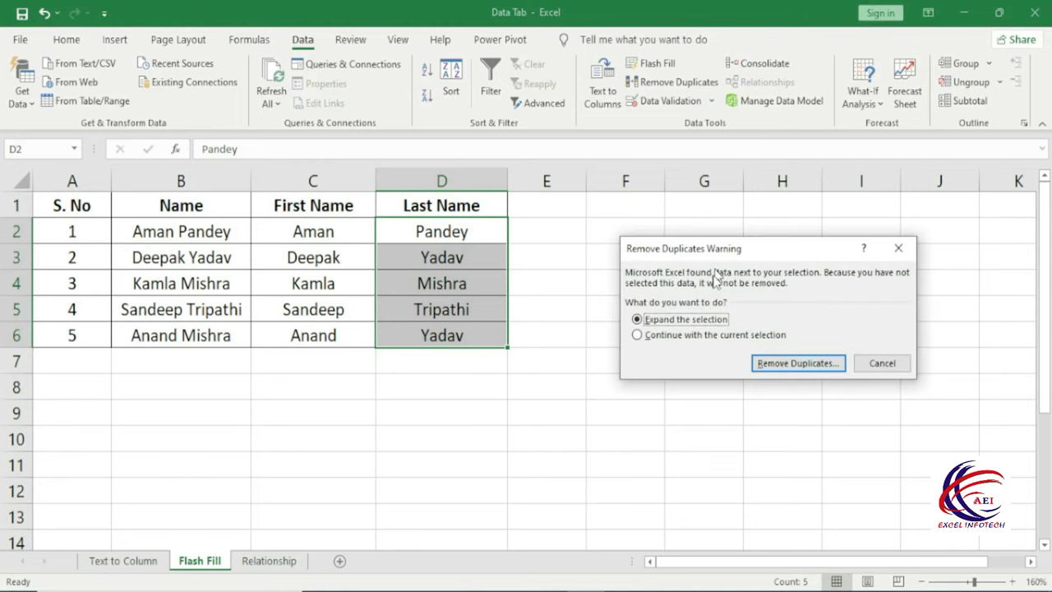
{"action": "left_click_drag", "start_coordinate": [703, 248], "coordinate": [692, 175]}
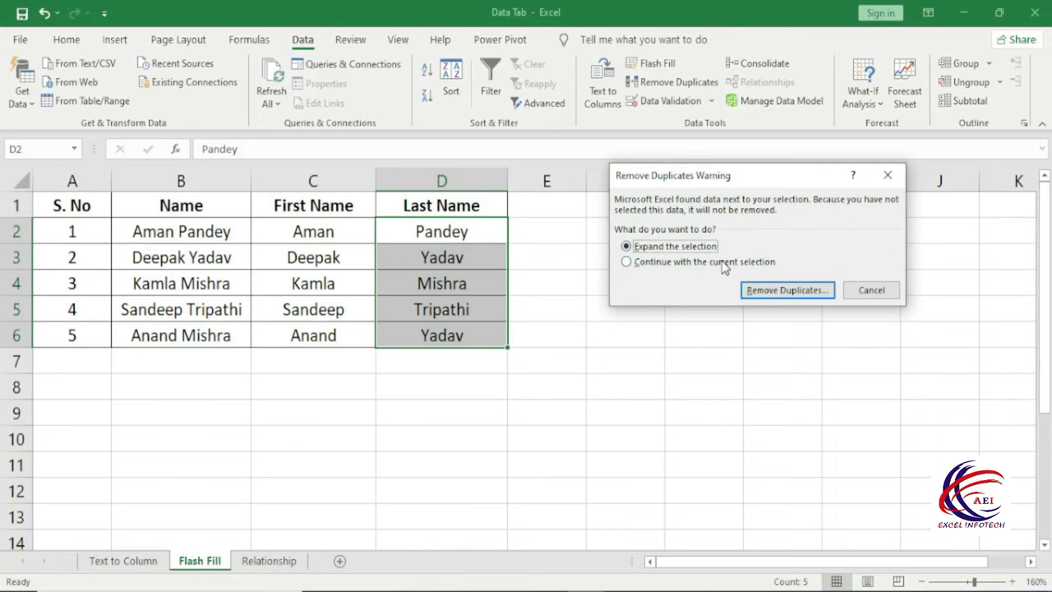
{"action": "left_click", "coordinate": [644, 263]}
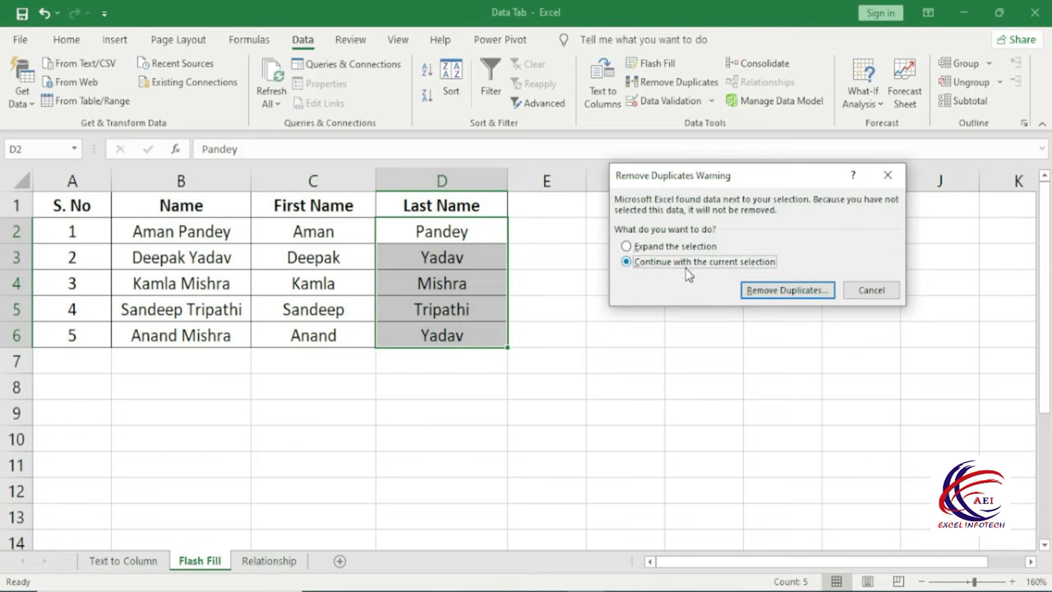
{"action": "left_click", "coordinate": [809, 292]}
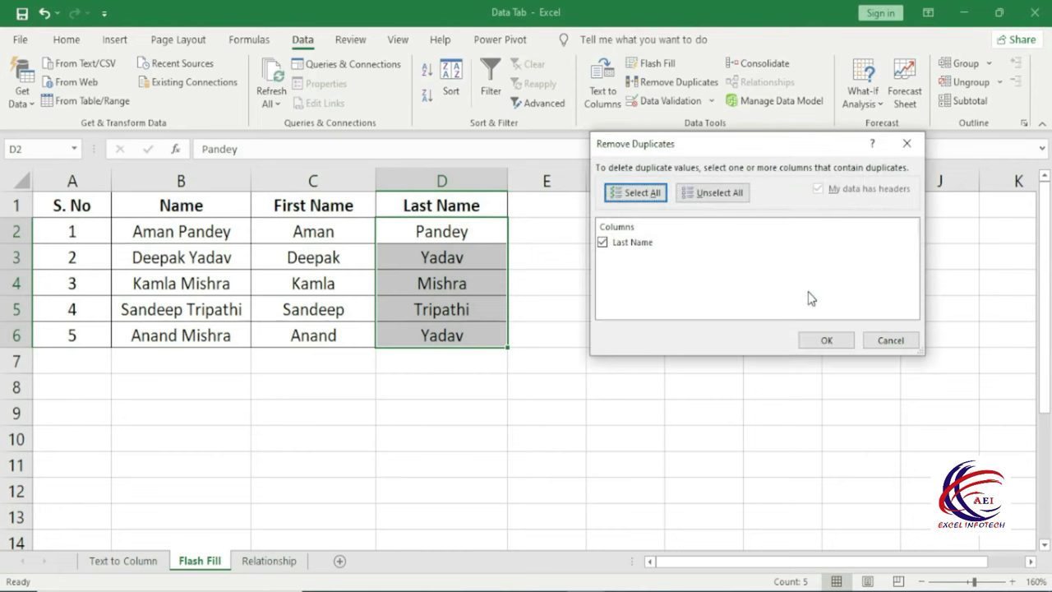
{"action": "left_click", "coordinate": [620, 245]}
{"action": "left_click", "coordinate": [618, 246]}
{"action": "left_click", "coordinate": [839, 341]}
{"action": "left_click", "coordinate": [544, 352]}
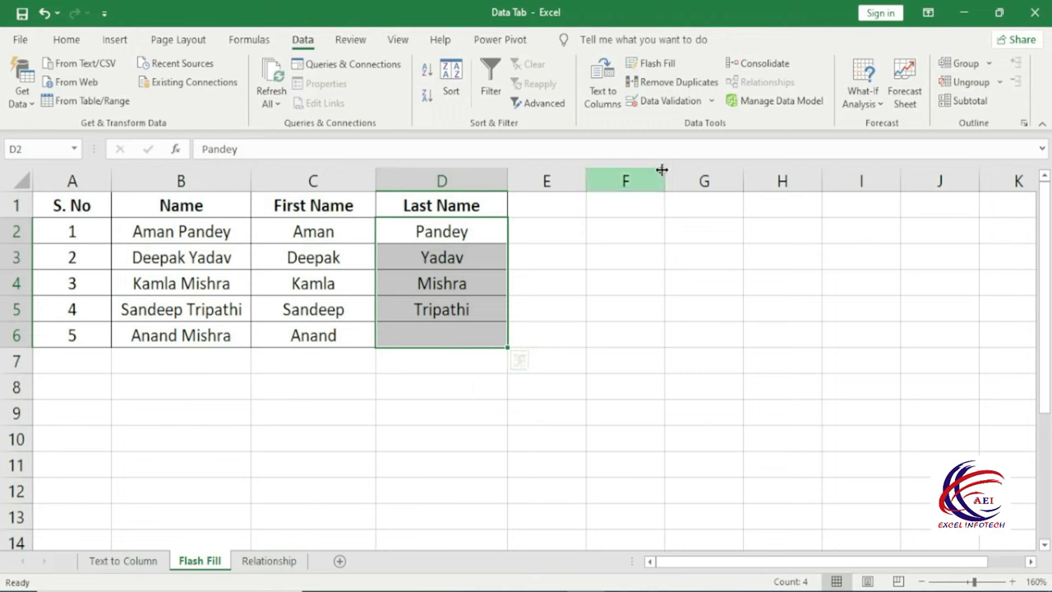
Select the table range A1:E12
{"action": "left_click", "coordinate": [257, 390]}
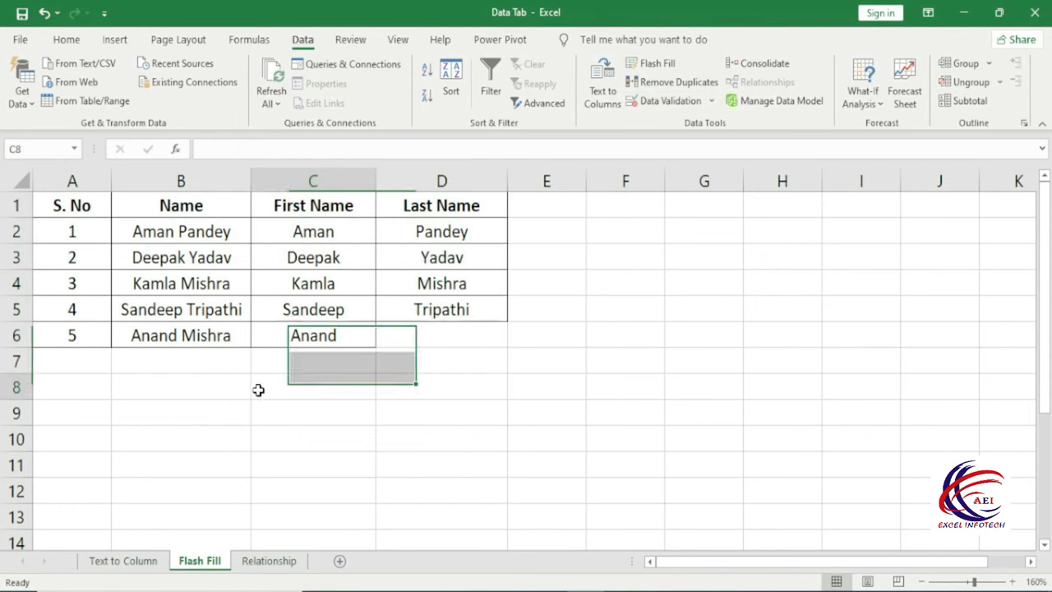
{"action": "scroll", "coordinate": [256, 389], "scroll_direction": "down", "scroll_amount": 3}
{"action": "scroll", "coordinate": [256, 390], "scroll_direction": "up", "scroll_amount": 2}
{"action": "scroll", "coordinate": [257, 390], "scroll_direction": "up", "scroll_amount": 1}
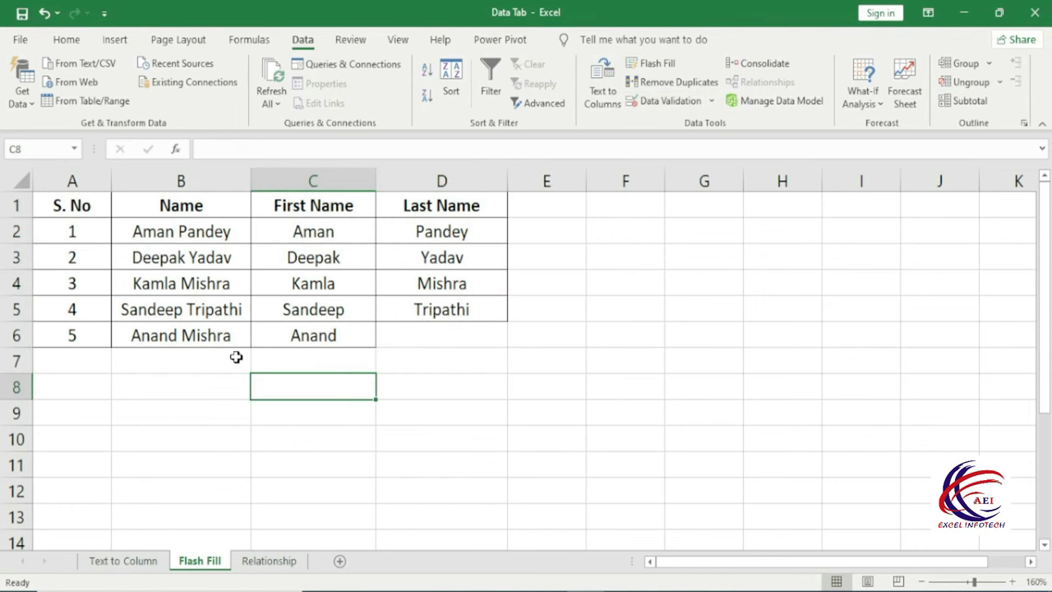
{"action": "mouse_move", "coordinate": [62, 199]}
{"action": "left_mouse_down"}
{"action": "mouse_move", "coordinate": [545, 451]}
{"action": "mouse_move", "coordinate": [559, 482]}
{"action": "left_mouse_up"}
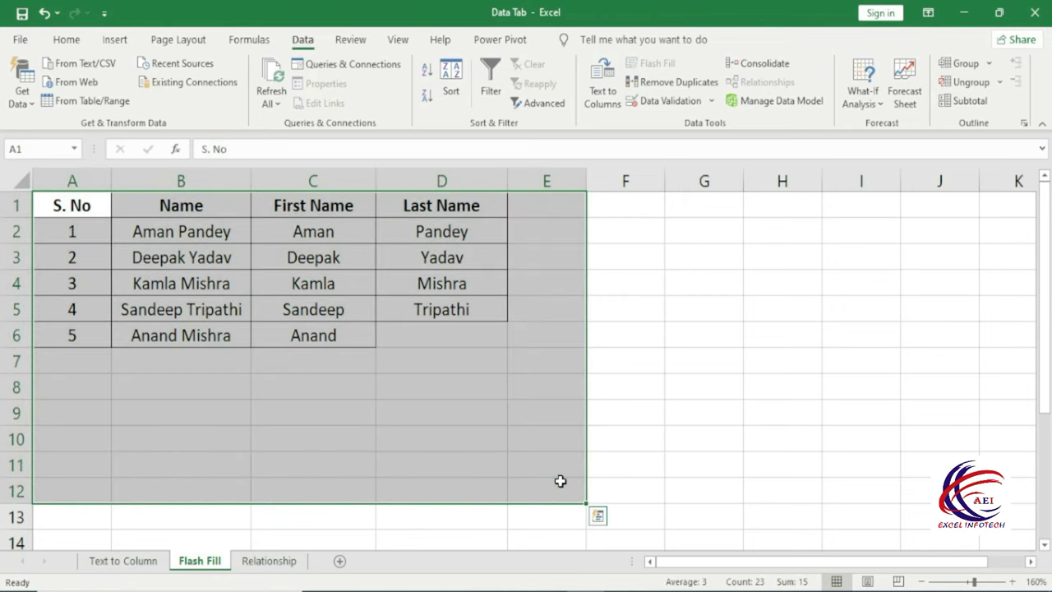
Add a data validation rule allowing whole numbers between 30 and 100
{"action": "left_click", "coordinate": [656, 101]}
{"action": "left_click_drag", "start_coordinate": [663, 123], "coordinate": [693, 137]}
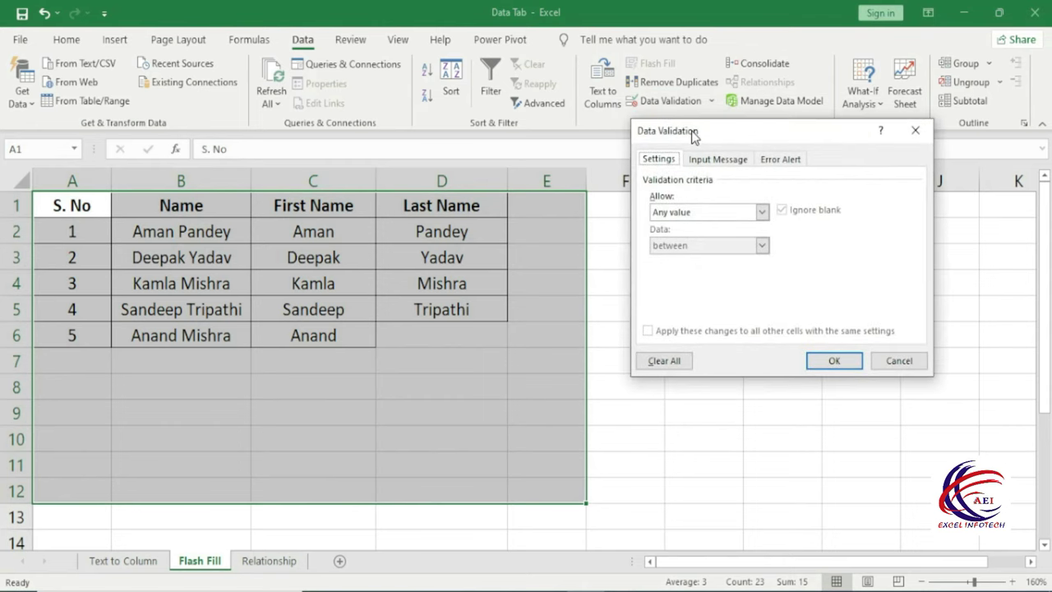
{"action": "left_click", "coordinate": [683, 216]}
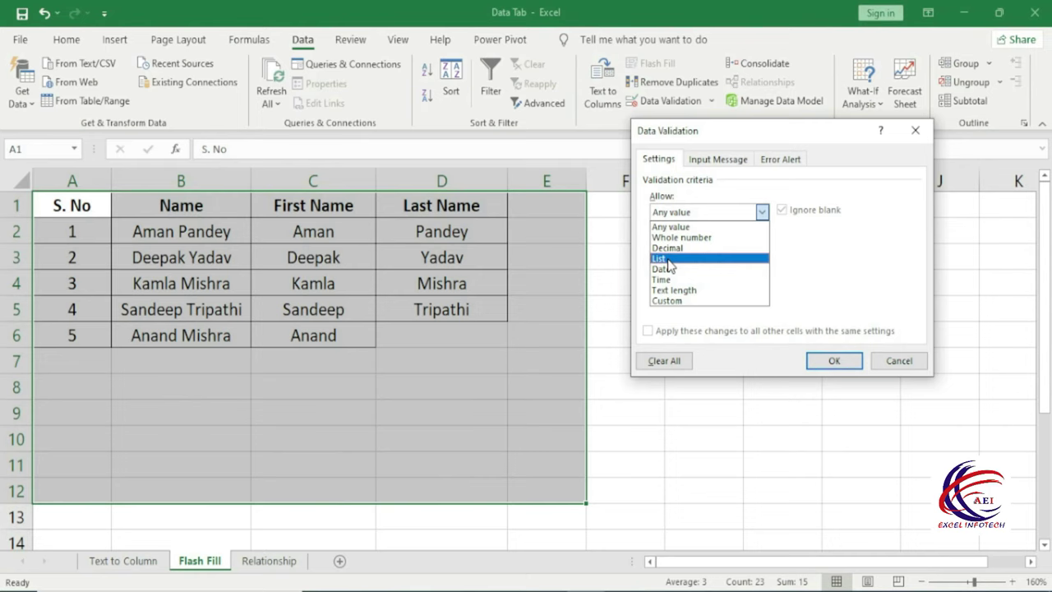
{"action": "left_click", "coordinate": [668, 259]}
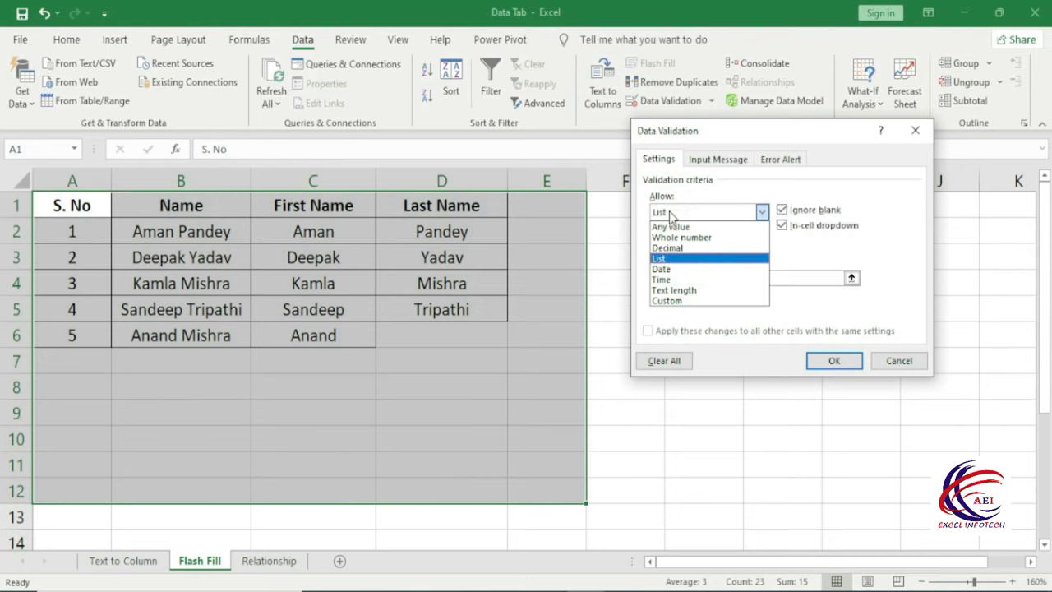
{"action": "left_click", "coordinate": [700, 238]}
{"action": "left_click", "coordinate": [701, 244]}
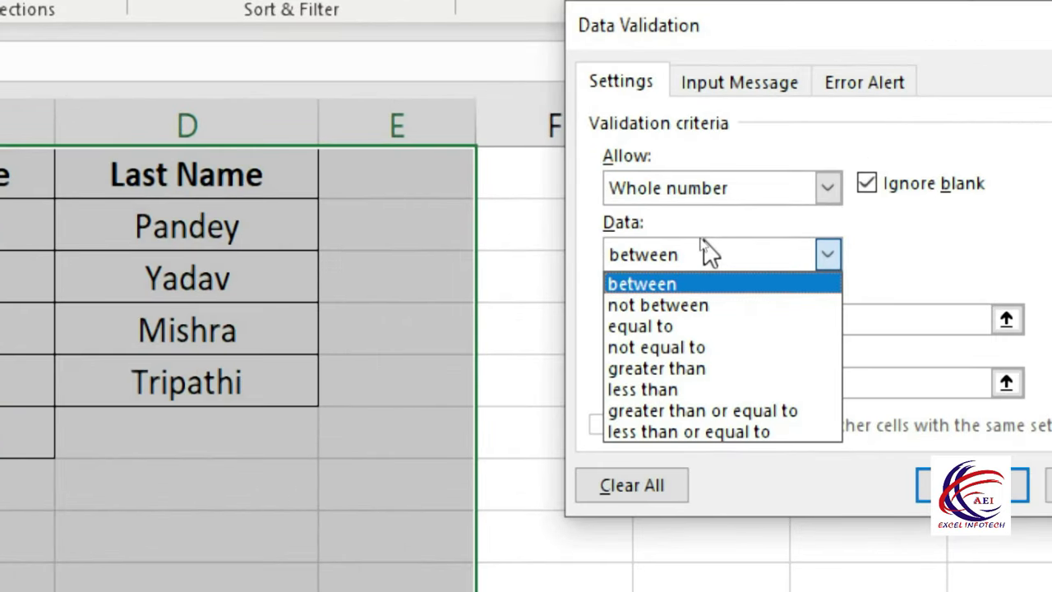
{"action": "left_click", "coordinate": [673, 284]}
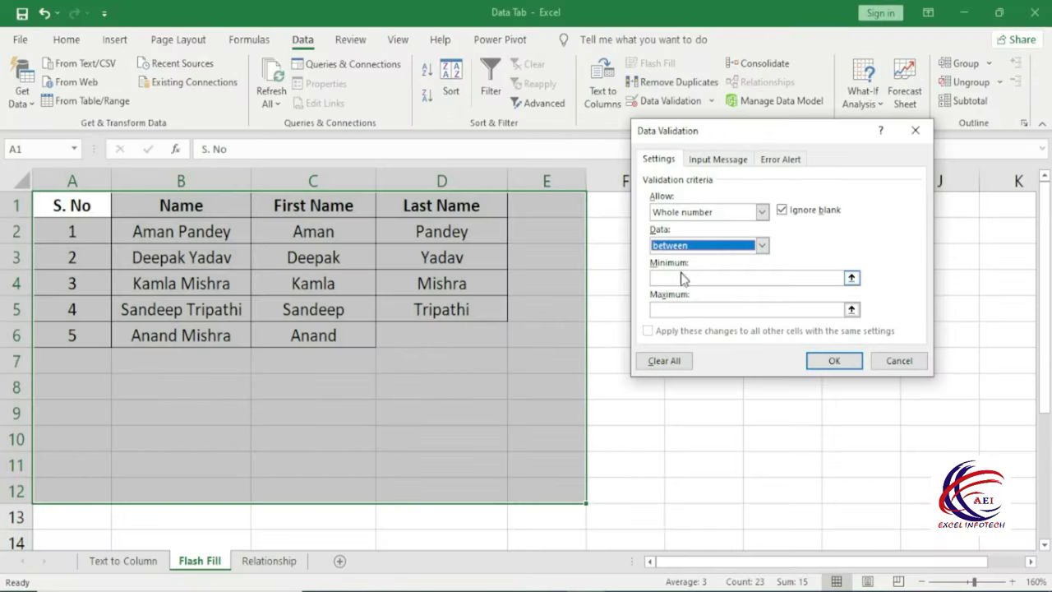
{"action": "left_click", "coordinate": [678, 277]}
{"action": "type", "text": "30"}
{"action": "left_click", "coordinate": [682, 310]}
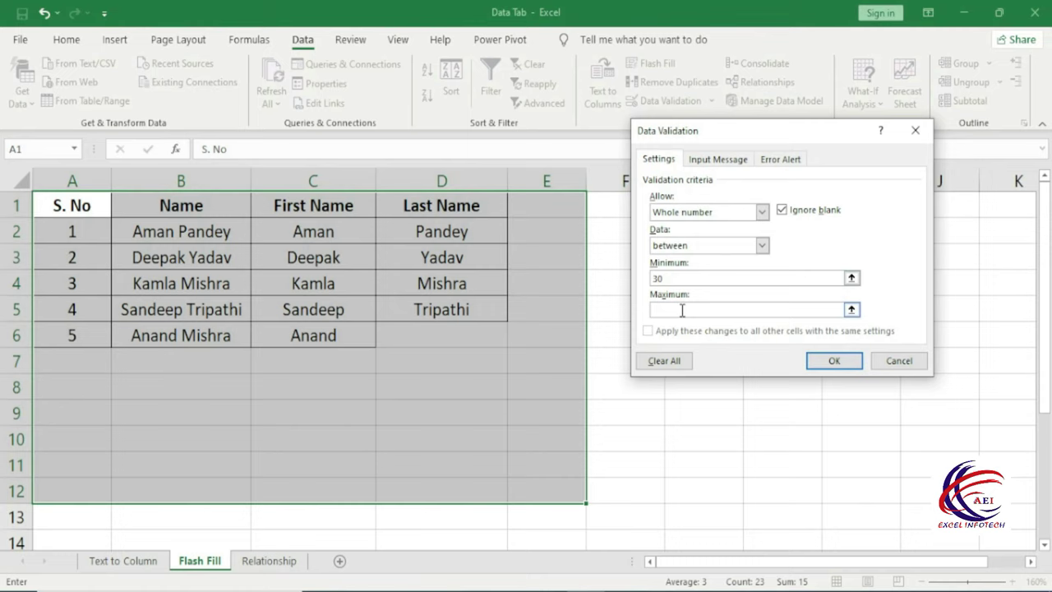
{"action": "type", "text": "100"}
Bring up the Input Message settings of the validation rule
{"action": "left_click", "coordinate": [723, 159]}
{"action": "left_click_drag", "start_coordinate": [711, 138], "coordinate": [679, 212]}
{"action": "left_click", "coordinate": [651, 310]}
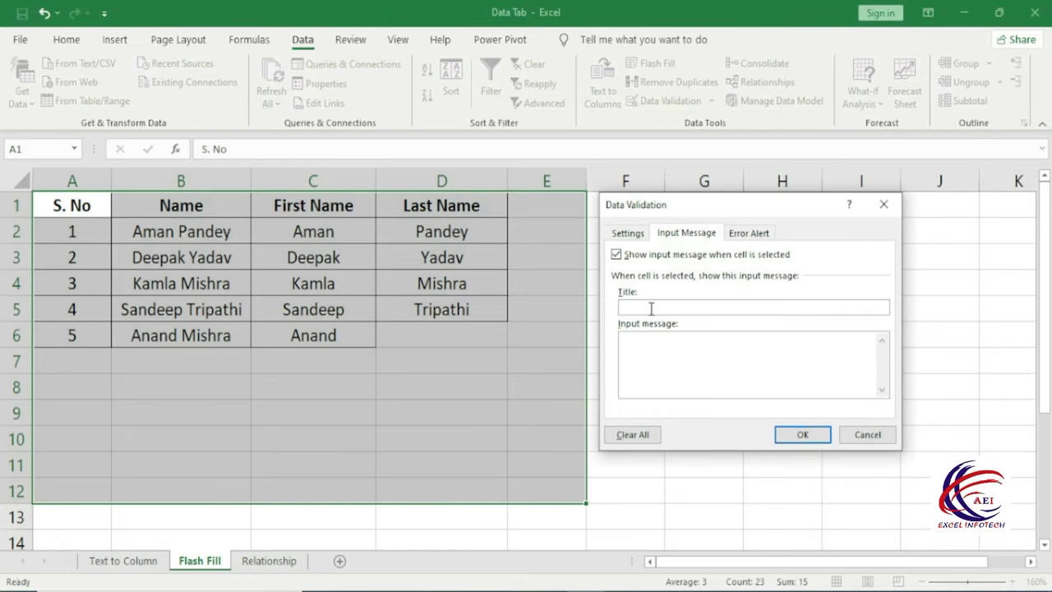
Give the validation an input message titled 'Not Be Dsed' reading 'Only 30 To 100'
{"action": "type", "text": "Not Be Dsed"}
{"action": "left_click", "coordinate": [667, 356]}
{"action": "type", "text": "Only "}
{"action": "type", "text": "30 To 100"}
Set a Stop error alert titled 'Stop' with message 'sdgsdhjfjkghj' and apply the rule
{"action": "left_click", "coordinate": [756, 235]}
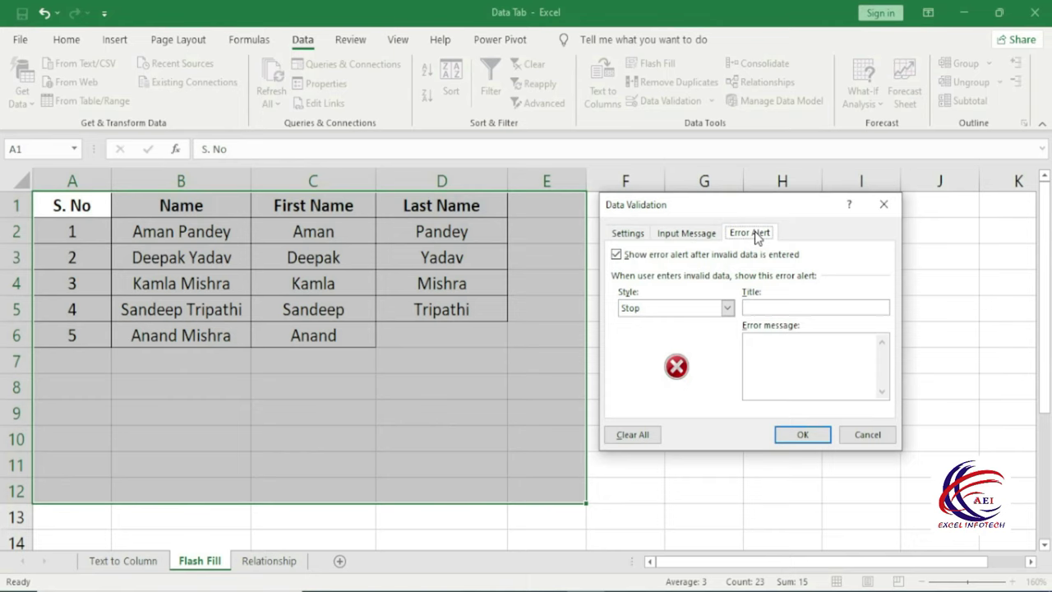
{"action": "left_click", "coordinate": [727, 307]}
{"action": "left_click", "coordinate": [663, 333]}
{"action": "left_click", "coordinate": [727, 308]}
{"action": "left_click", "coordinate": [653, 344]}
{"action": "left_click", "coordinate": [655, 311]}
{"action": "left_click", "coordinate": [652, 320]}
{"action": "left_click", "coordinate": [770, 308]}
{"action": "type", "text": "Stop"}
{"action": "left_click", "coordinate": [773, 358]}
{"action": "type", "text": "sdgsdhjfjkghj"}
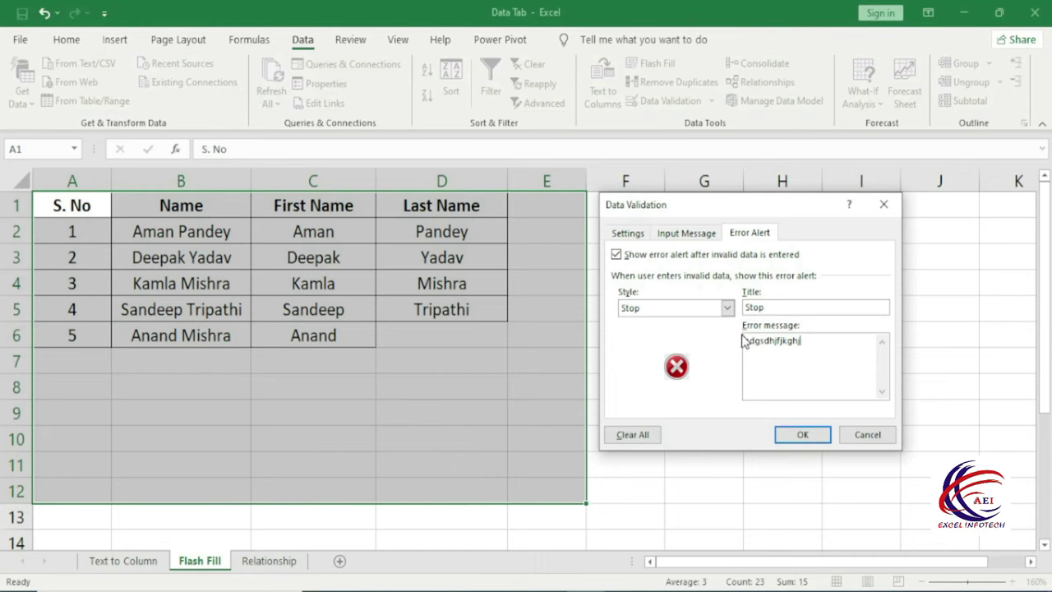
{"action": "left_click", "coordinate": [806, 435]}
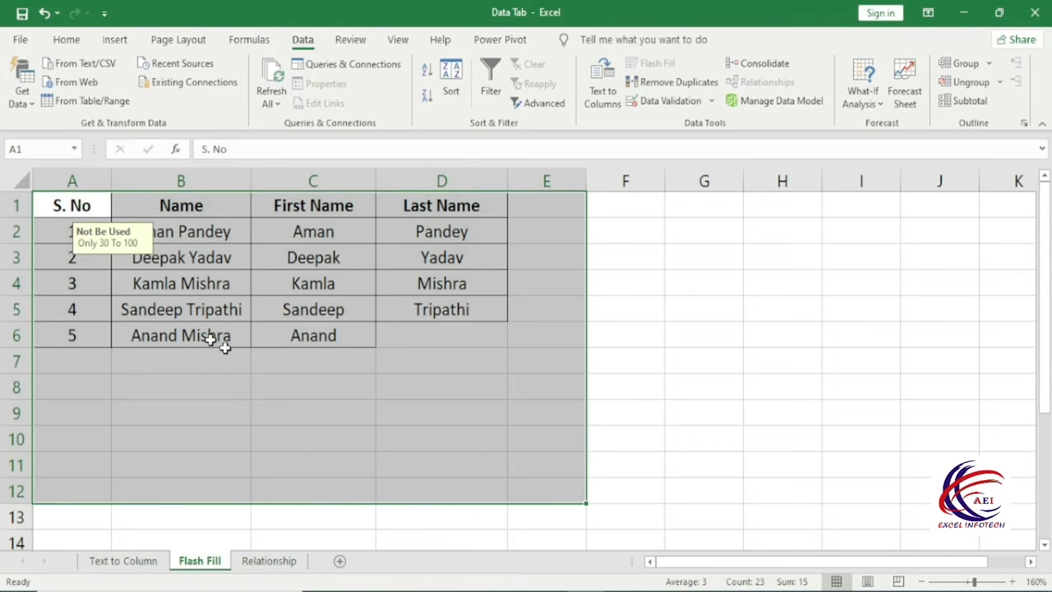
Enter the valid values 30 in D8 and 100 in D9
{"action": "left_click", "coordinate": [272, 344]}
{"action": "left_click", "coordinate": [315, 392]}
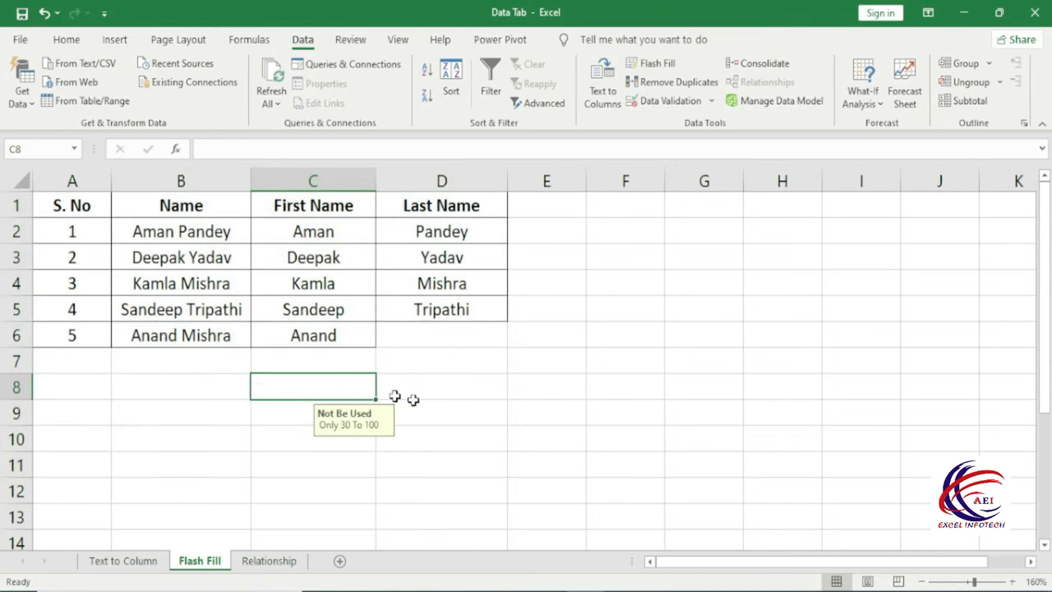
{"action": "left_click", "coordinate": [468, 389]}
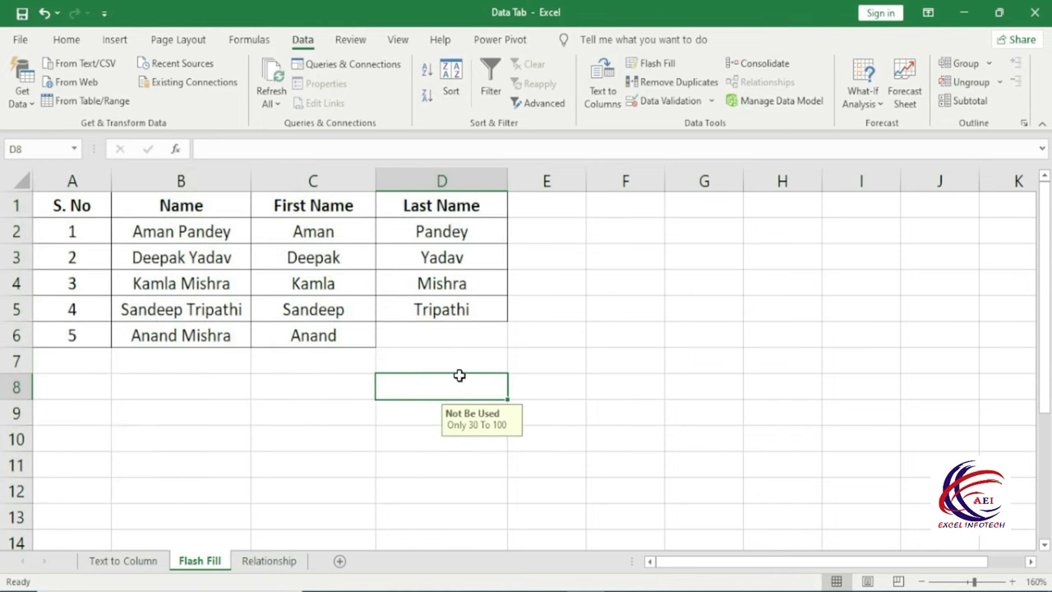
{"action": "type", "text": "30"}
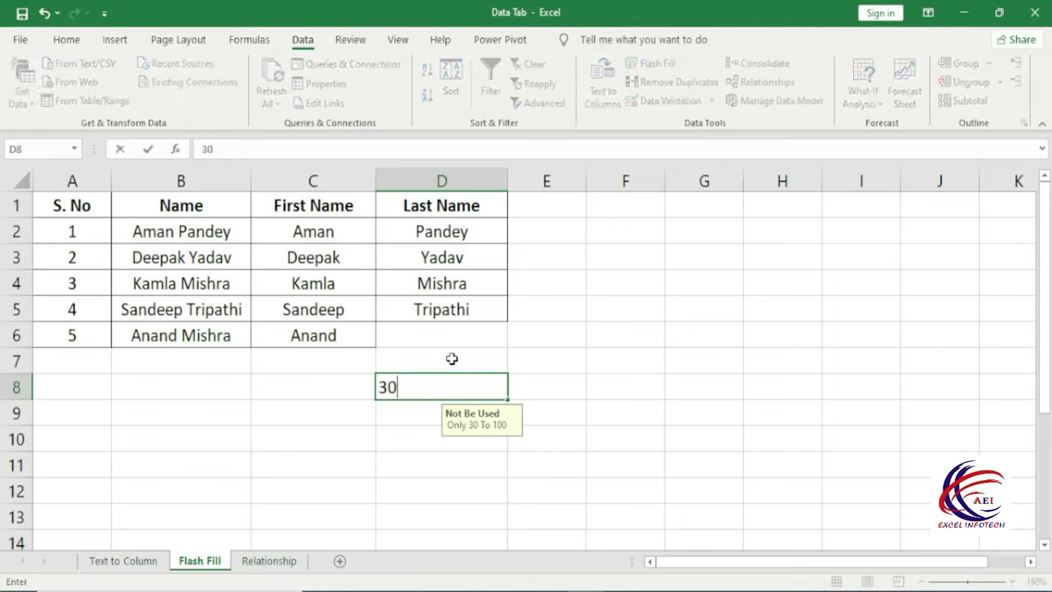
{"action": "key", "text": "Return"}
{"action": "type", "text": "100"}
{"action": "key", "text": "Return"}
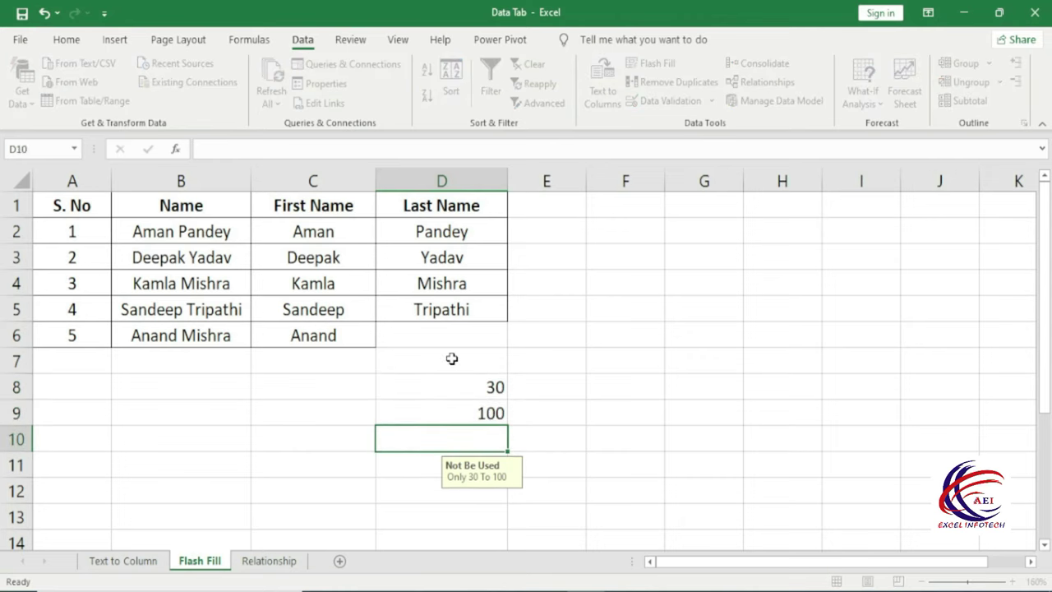
Try 101 in D10, cancel the Stop alert, then circle all invalid data
{"action": "type", "text": "101"}
{"action": "key", "text": "Return"}
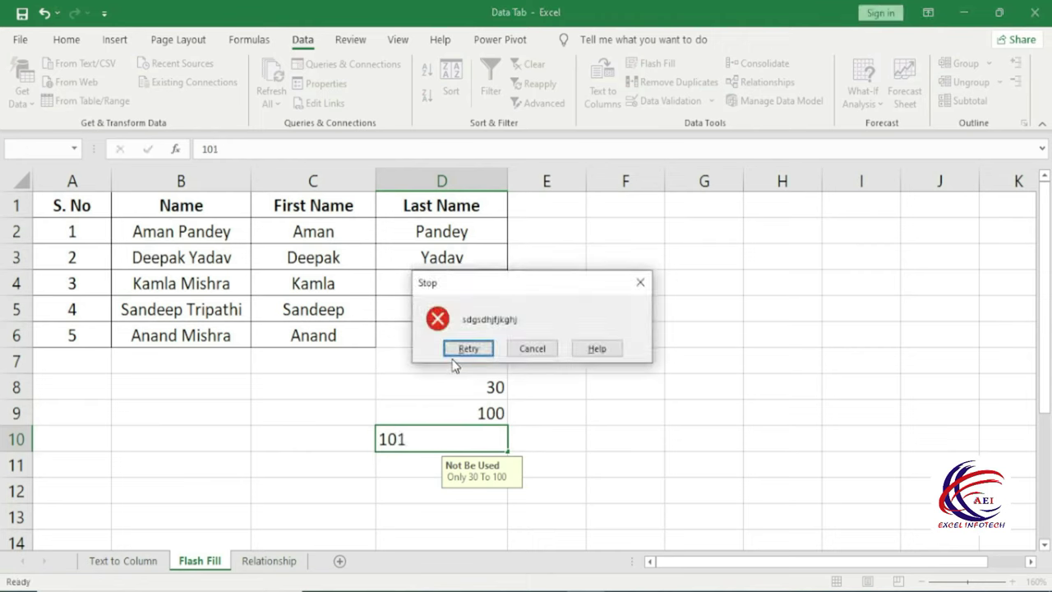
{"action": "left_click_drag", "start_coordinate": [482, 280], "coordinate": [575, 305]}
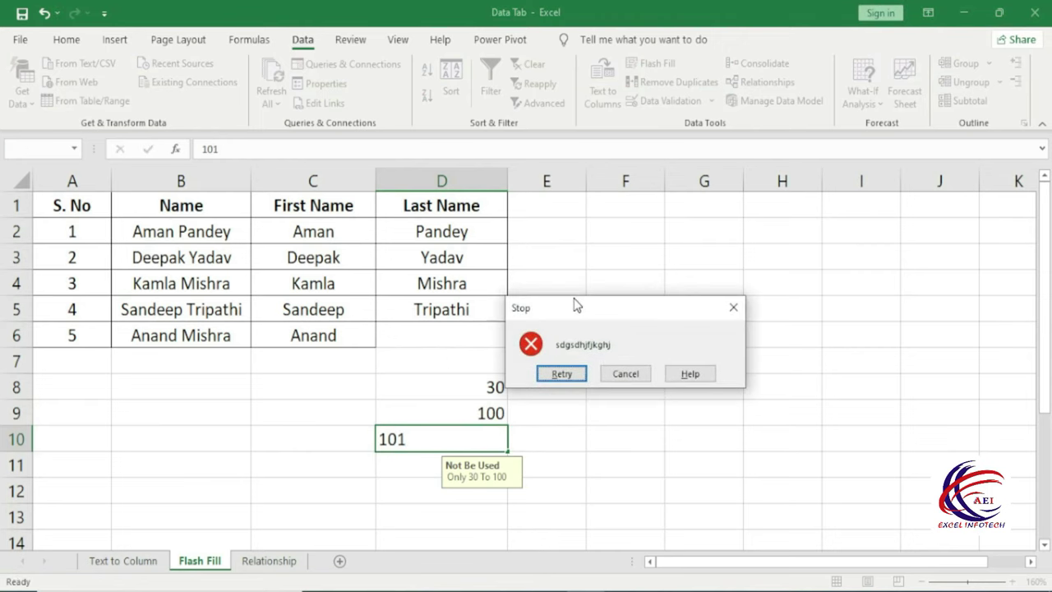
{"action": "left_click", "coordinate": [630, 375]}
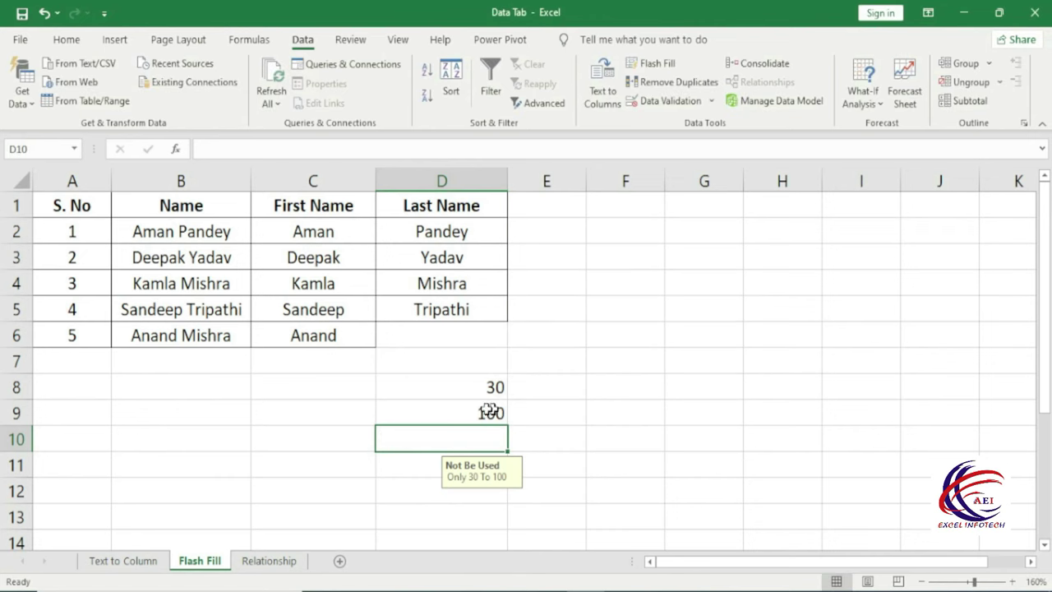
{"action": "left_click", "coordinate": [711, 102]}
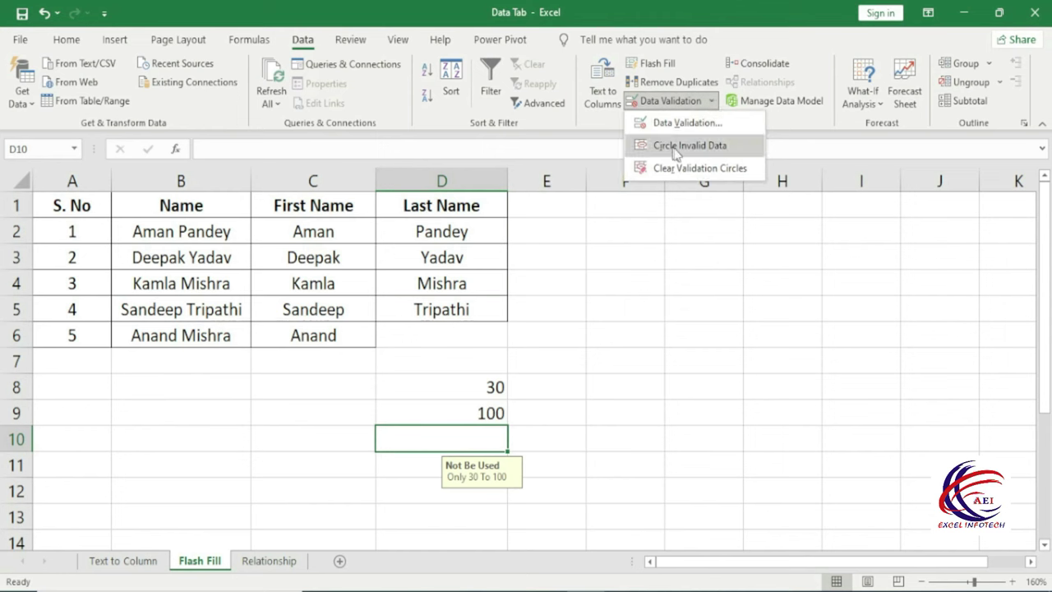
{"action": "left_click", "coordinate": [714, 148]}
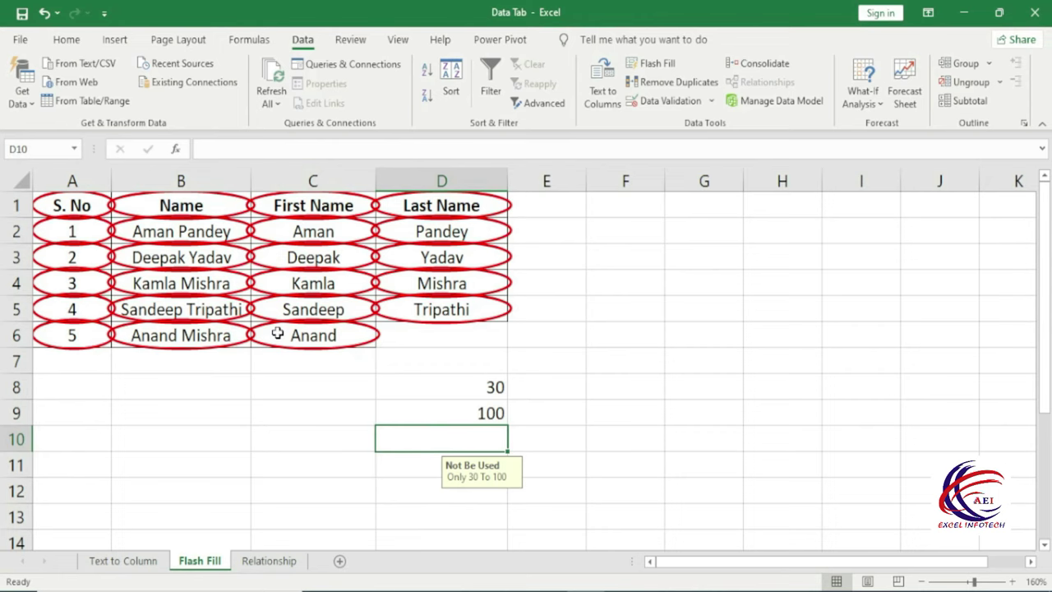
Remove the red invalid-data circles from the name table with Clear Validation Circles
{"action": "left_click", "coordinate": [690, 101]}
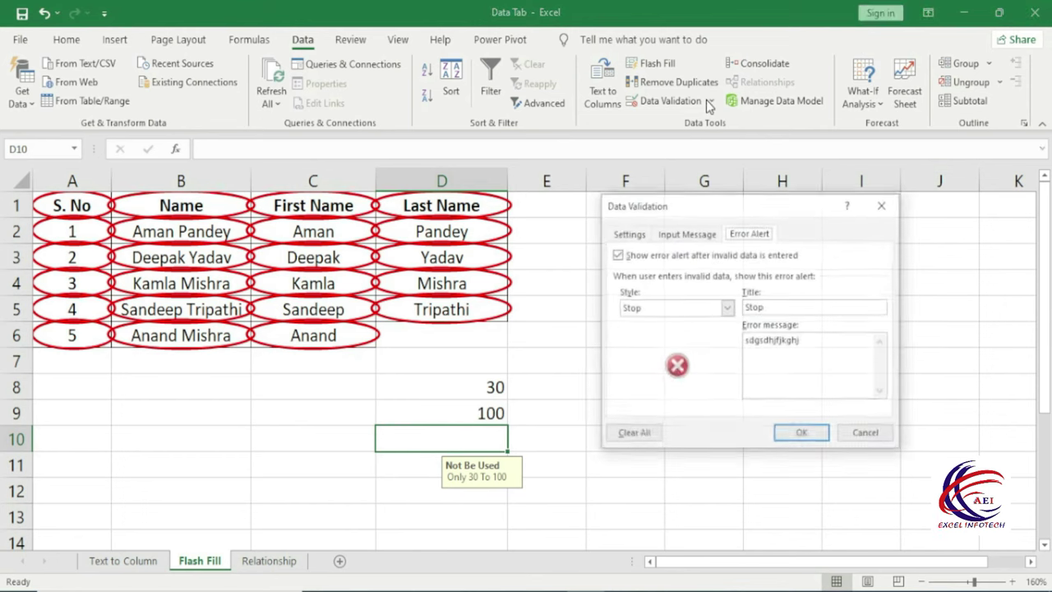
{"action": "left_click", "coordinate": [883, 204]}
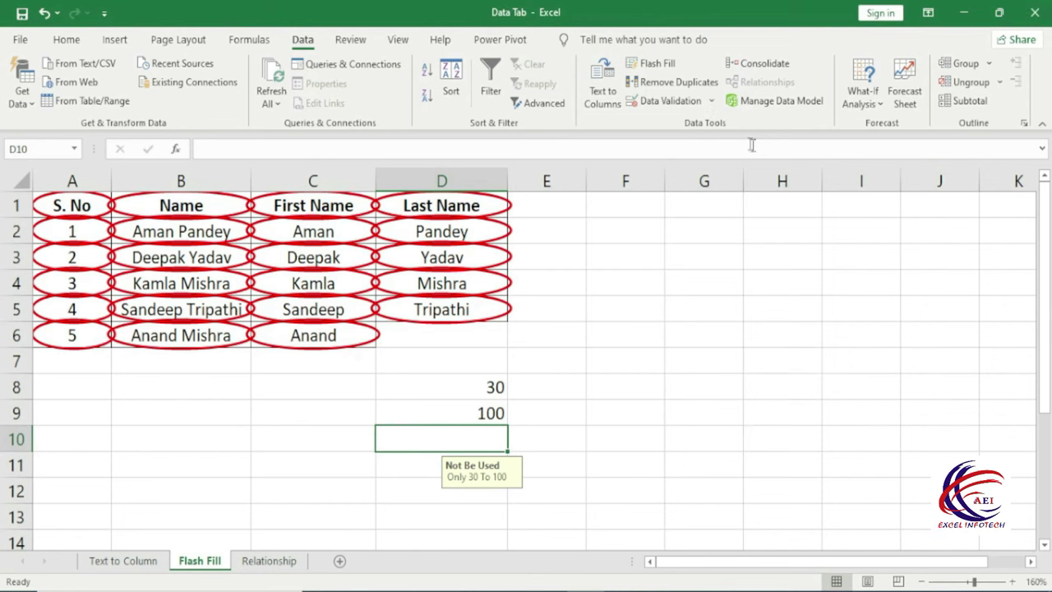
{"action": "left_click", "coordinate": [707, 103]}
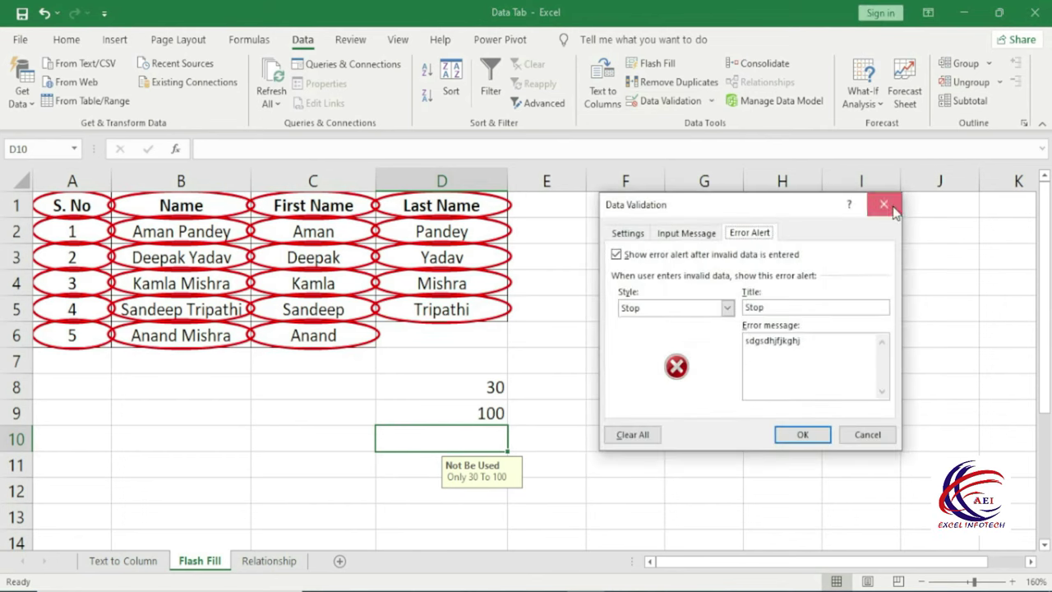
{"action": "left_click", "coordinate": [883, 204]}
{"action": "left_click", "coordinate": [711, 100]}
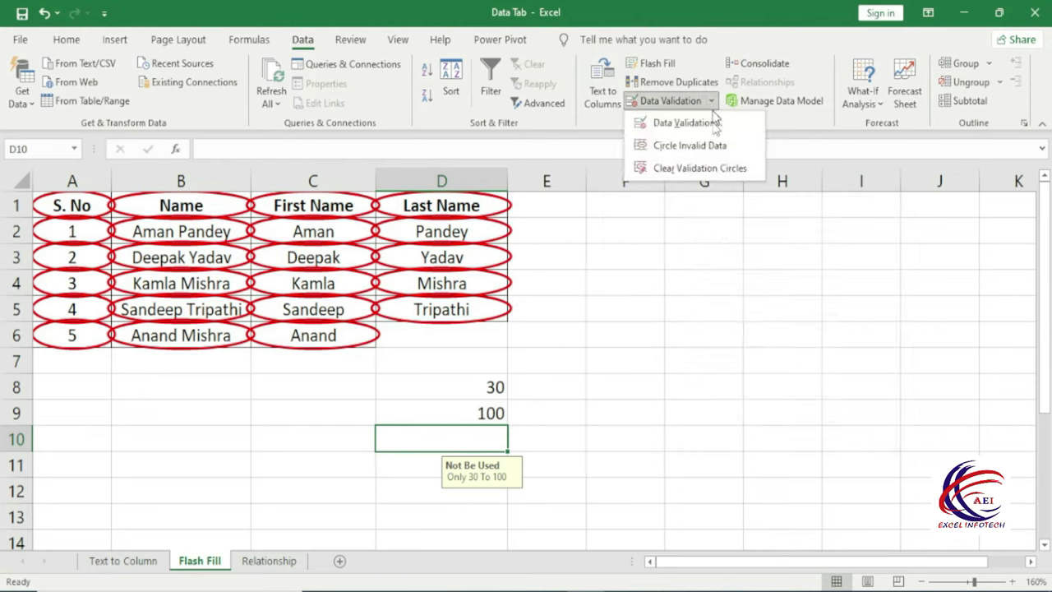
{"action": "left_click", "coordinate": [721, 168]}
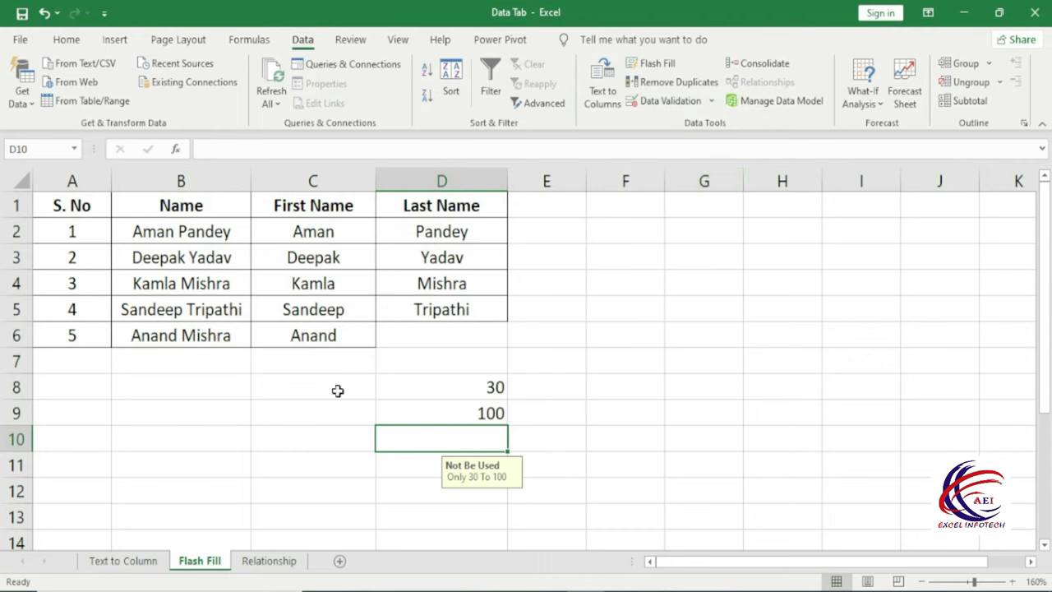
Clear all validation rules and input messages from A1:F17
{"action": "left_click_drag", "start_coordinate": [97, 212], "coordinate": [620, 560]}
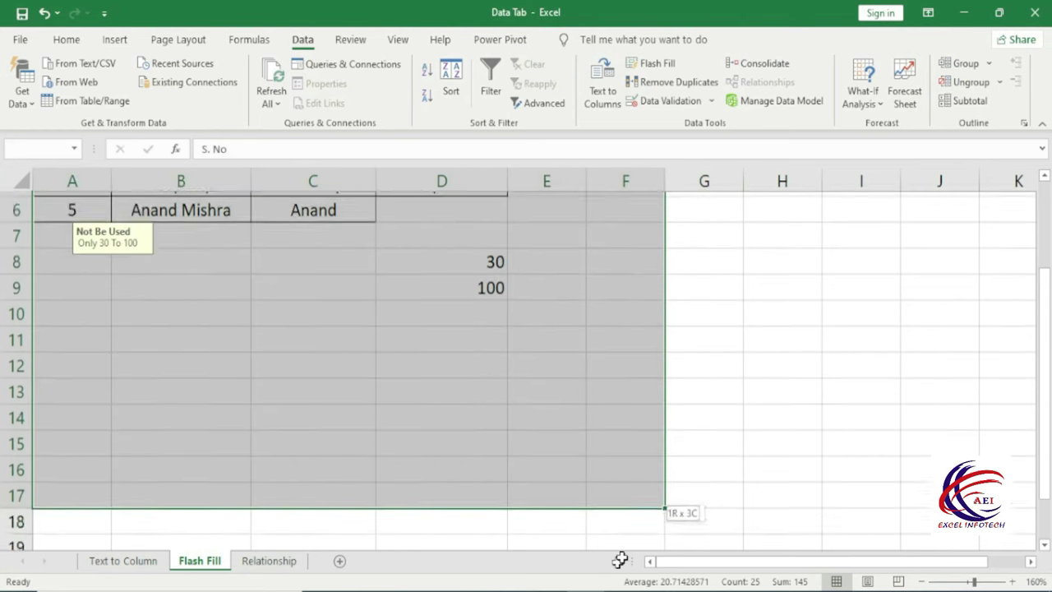
{"action": "scroll", "coordinate": [549, 375], "scroll_direction": "up", "scroll_amount": 3}
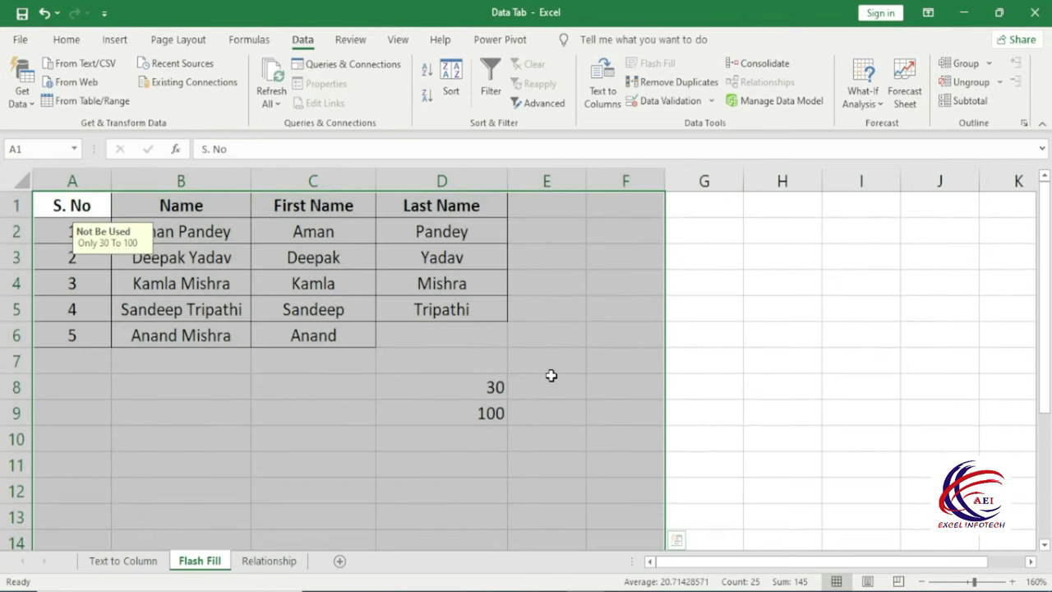
{"action": "left_click", "coordinate": [661, 102]}
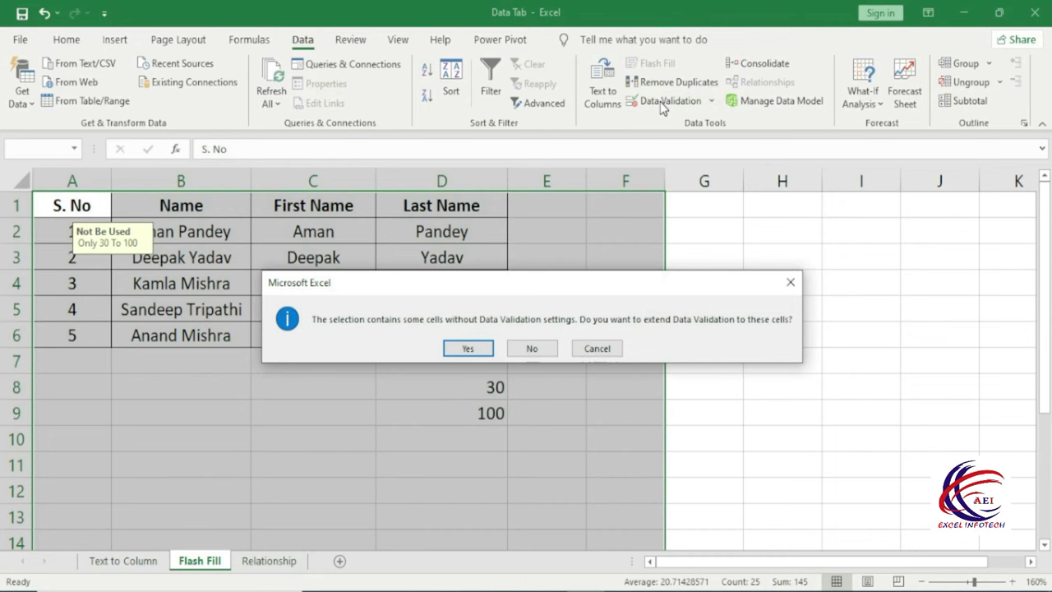
{"action": "left_click", "coordinate": [455, 350]}
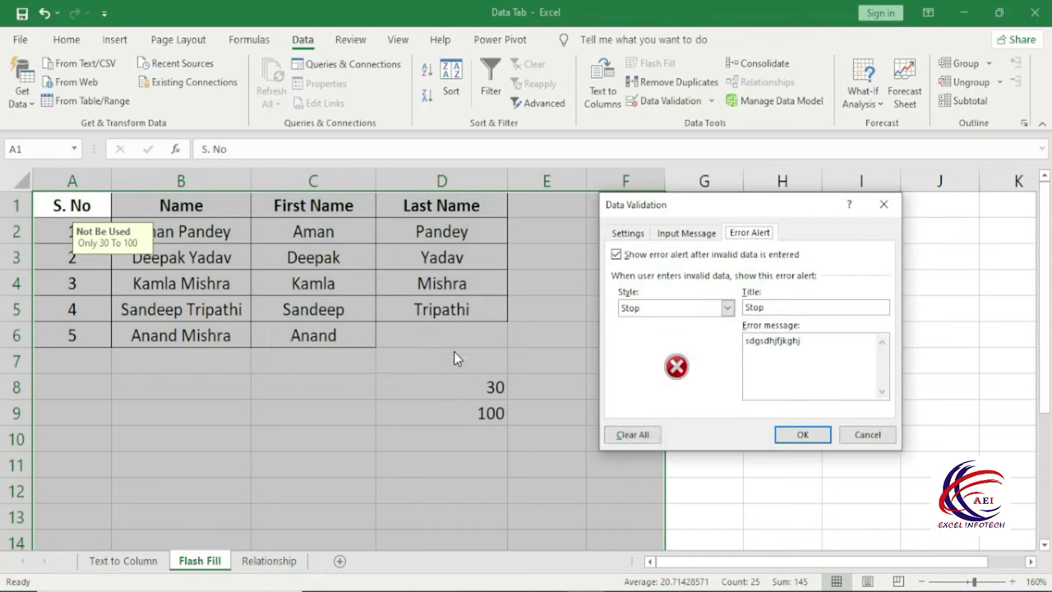
{"action": "left_click", "coordinate": [631, 436]}
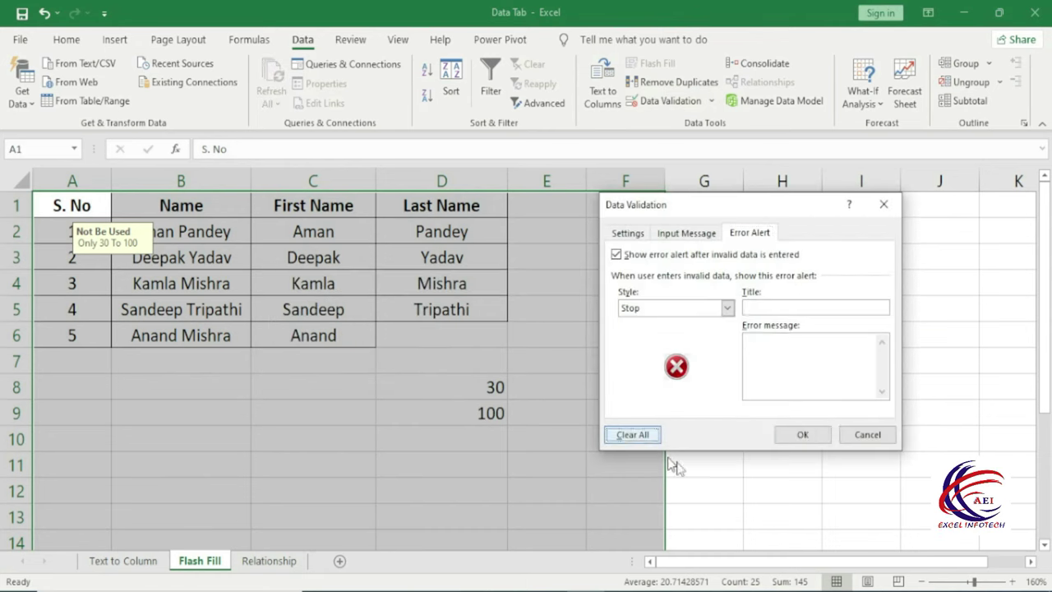
{"action": "left_click", "coordinate": [803, 436]}
Enter 545454 in D10, confirm no validation remains, and select F8
{"action": "left_click", "coordinate": [407, 437]}
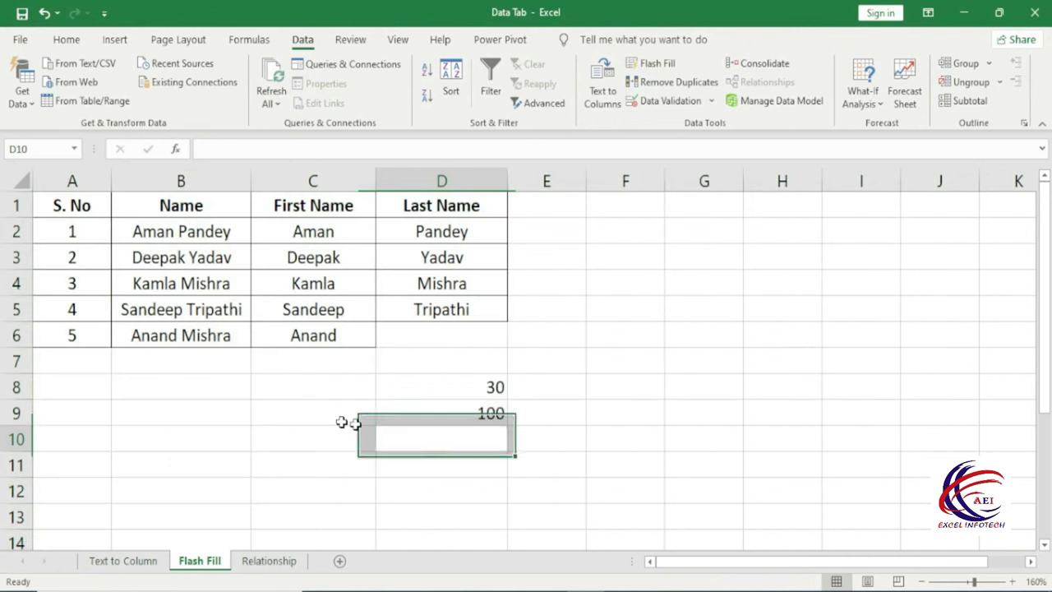
{"action": "type", "text": "545454"}
{"action": "key", "text": "Return"}
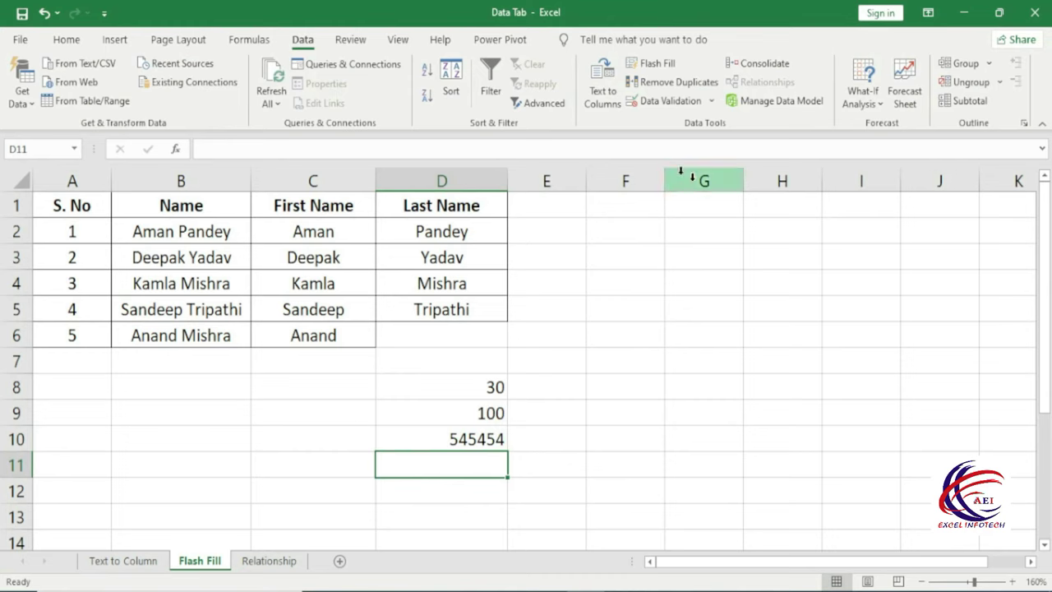
{"action": "left_click", "coordinate": [644, 103]}
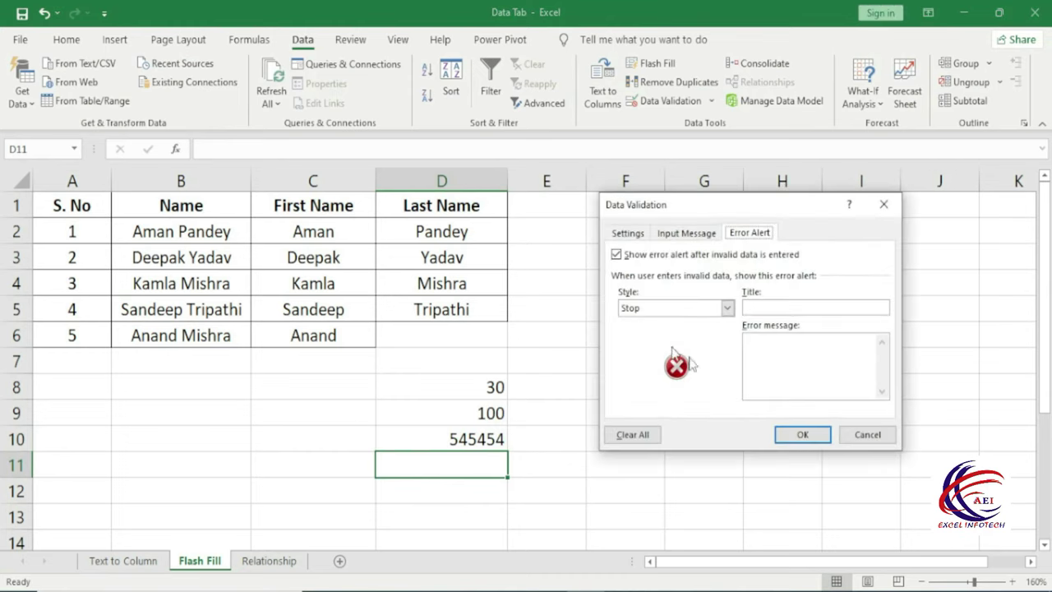
{"action": "left_click", "coordinate": [870, 435]}
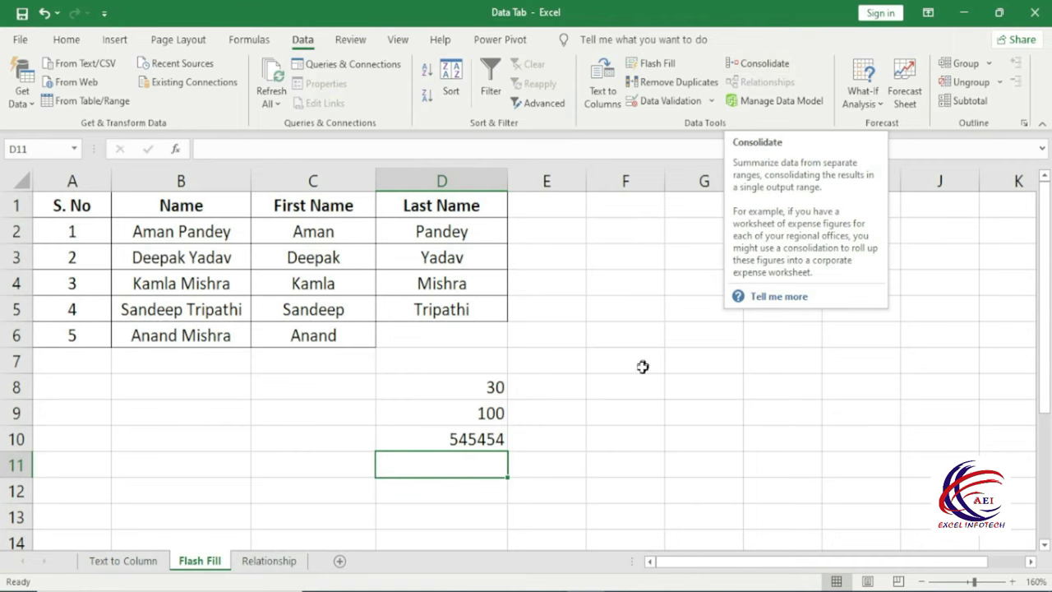
{"action": "left_click", "coordinate": [615, 396]}
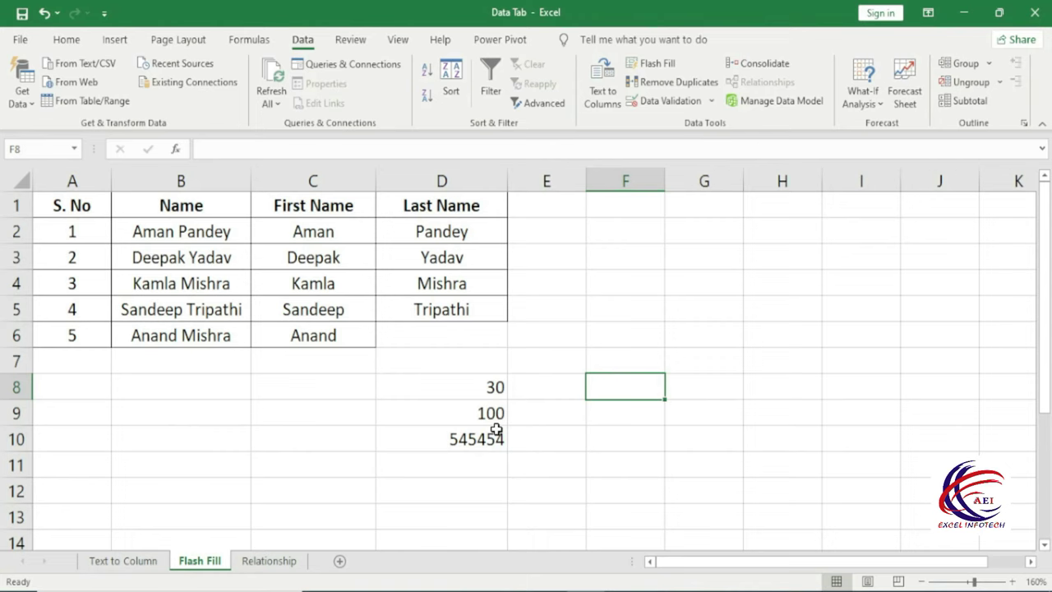
Consolidate D8, D9 and D10 with the Sum function into F8, giving 545584
{"action": "left_click", "coordinate": [756, 63]}
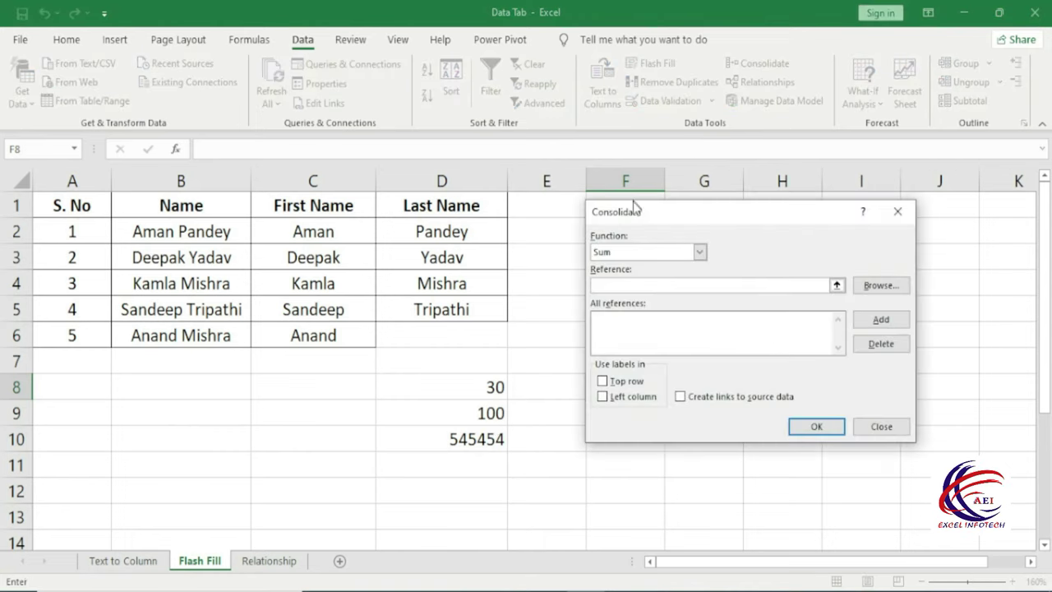
{"action": "left_click", "coordinate": [629, 246]}
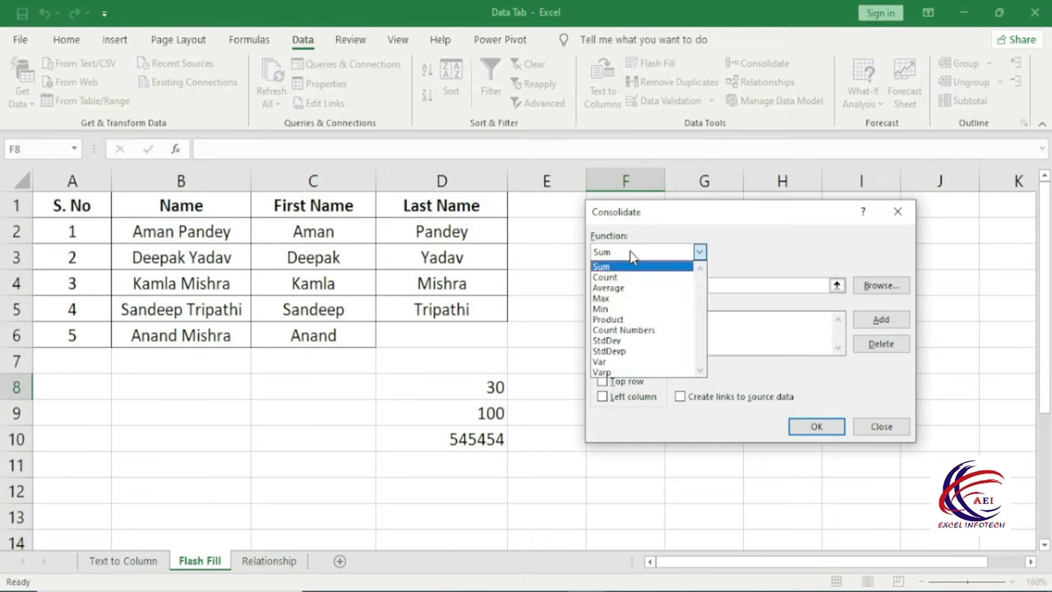
{"action": "left_click", "coordinate": [625, 266]}
{"action": "left_click_drag", "start_coordinate": [673, 211], "coordinate": [781, 165]}
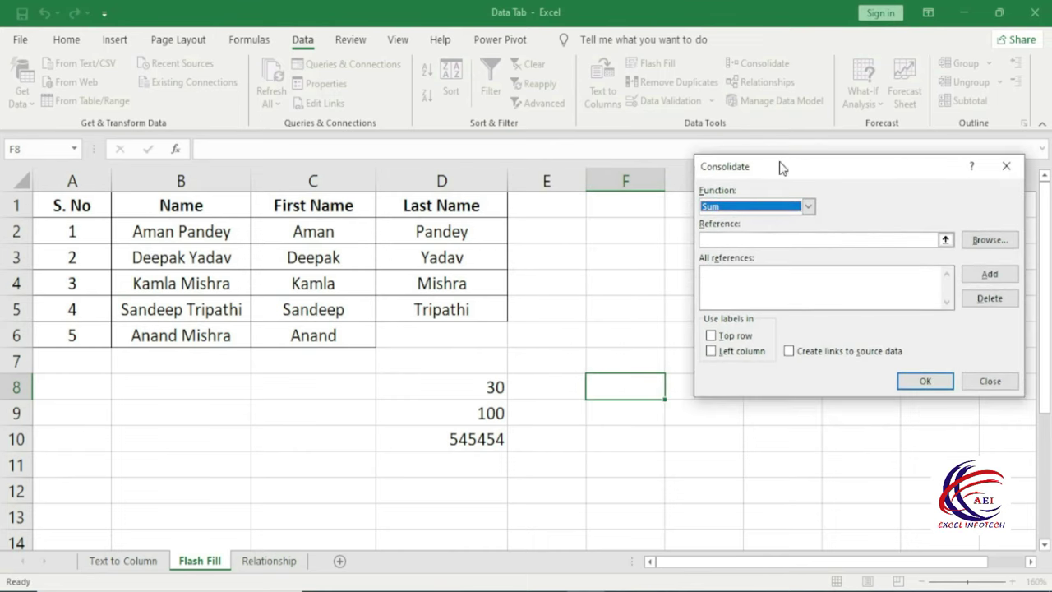
{"action": "left_click", "coordinate": [711, 238]}
{"action": "left_click", "coordinate": [479, 387]}
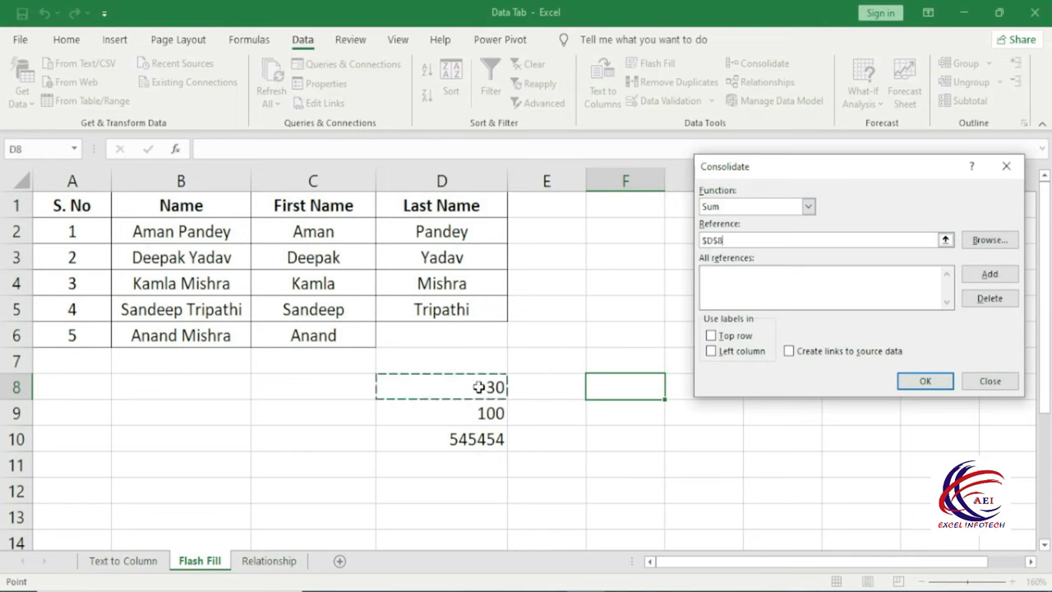
{"action": "left_click", "coordinate": [990, 274]}
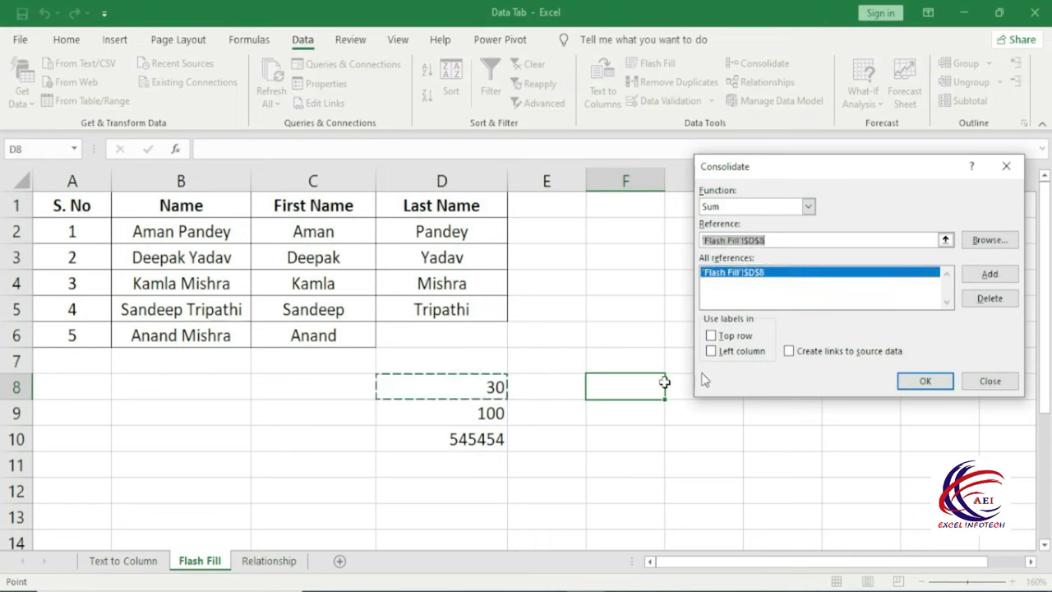
{"action": "left_click", "coordinate": [477, 415]}
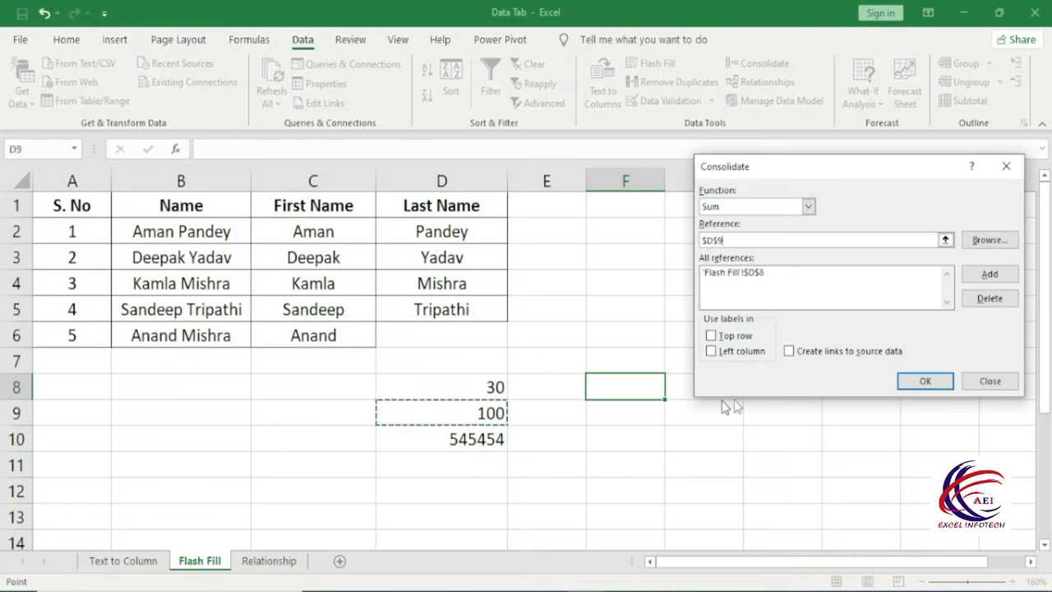
{"action": "left_click", "coordinate": [989, 274]}
{"action": "left_click", "coordinate": [436, 444]}
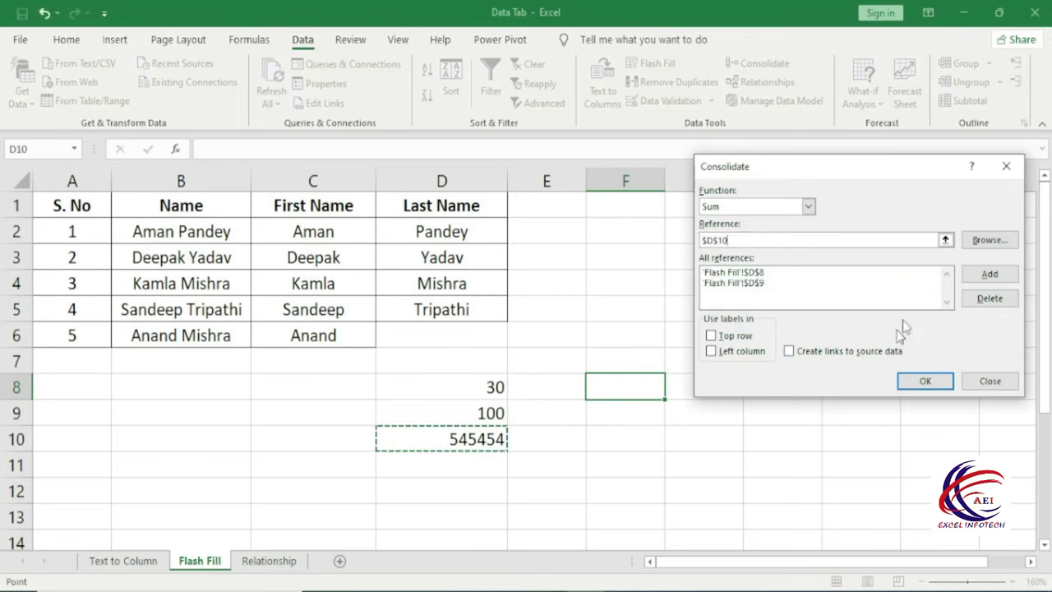
{"action": "left_click", "coordinate": [989, 278]}
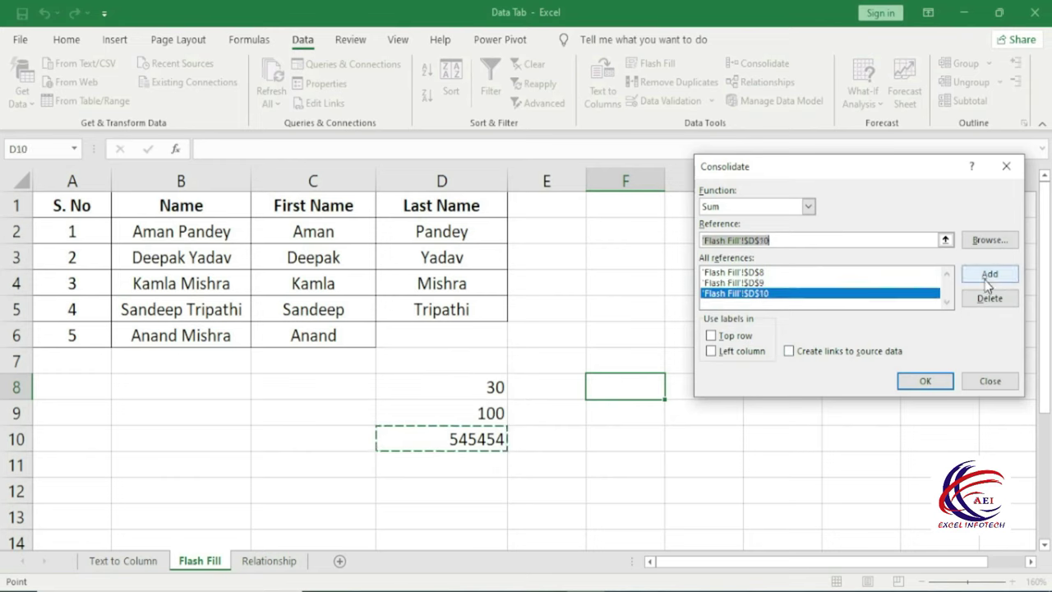
{"action": "left_click", "coordinate": [925, 383]}
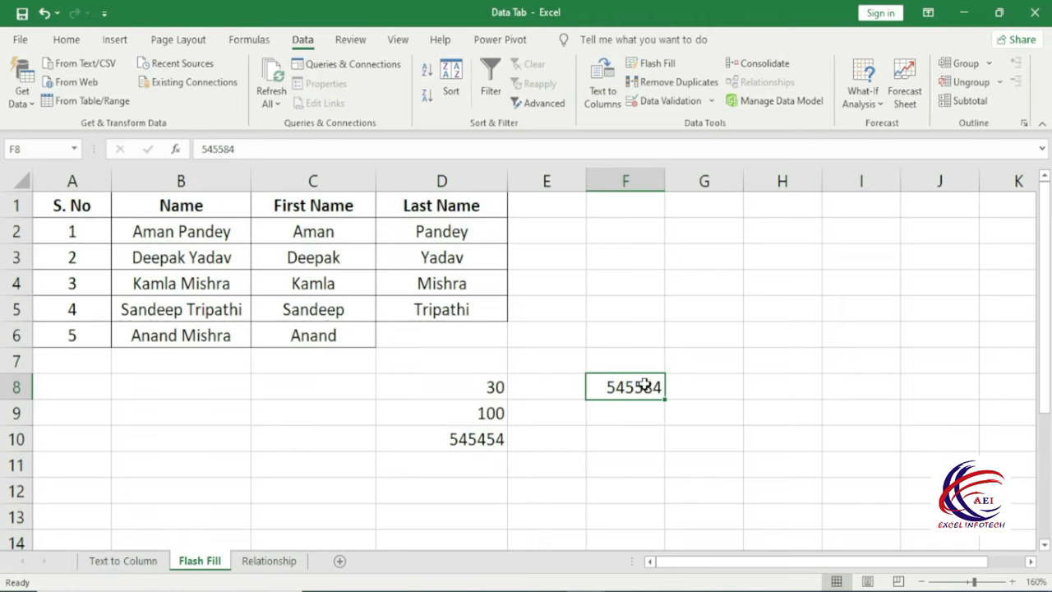
{"action": "left_click", "coordinate": [623, 410]}
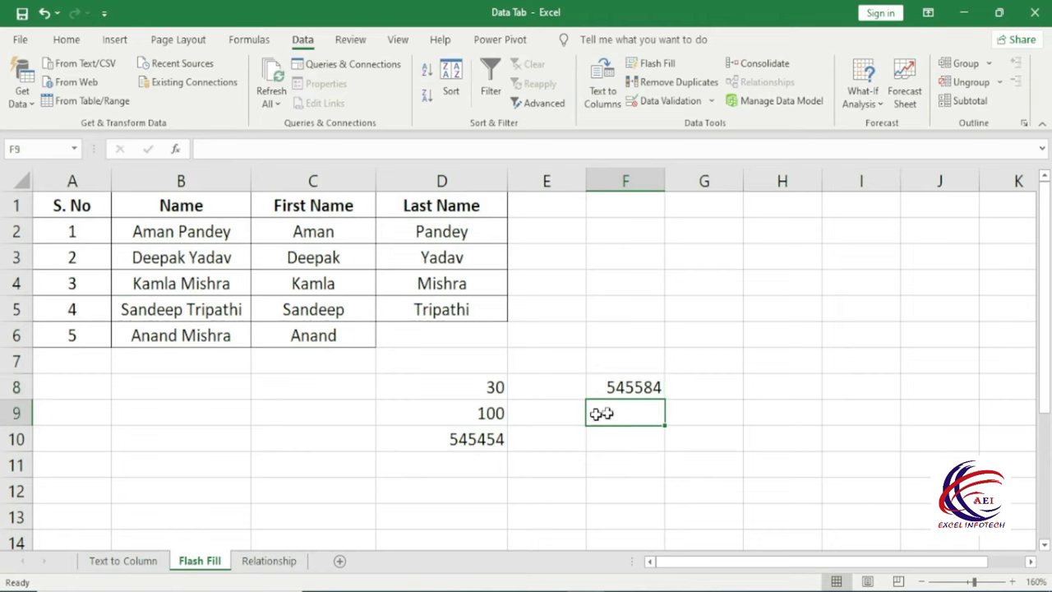
{"action": "left_click", "coordinate": [758, 64]}
{"action": "left_click", "coordinate": [732, 204]}
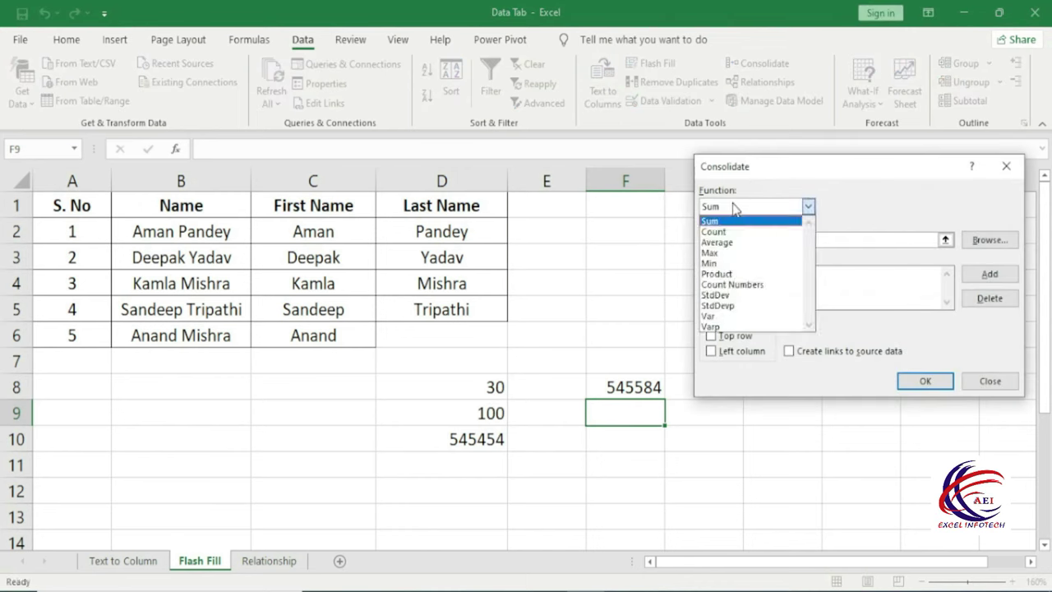
{"action": "left_click", "coordinate": [731, 275]}
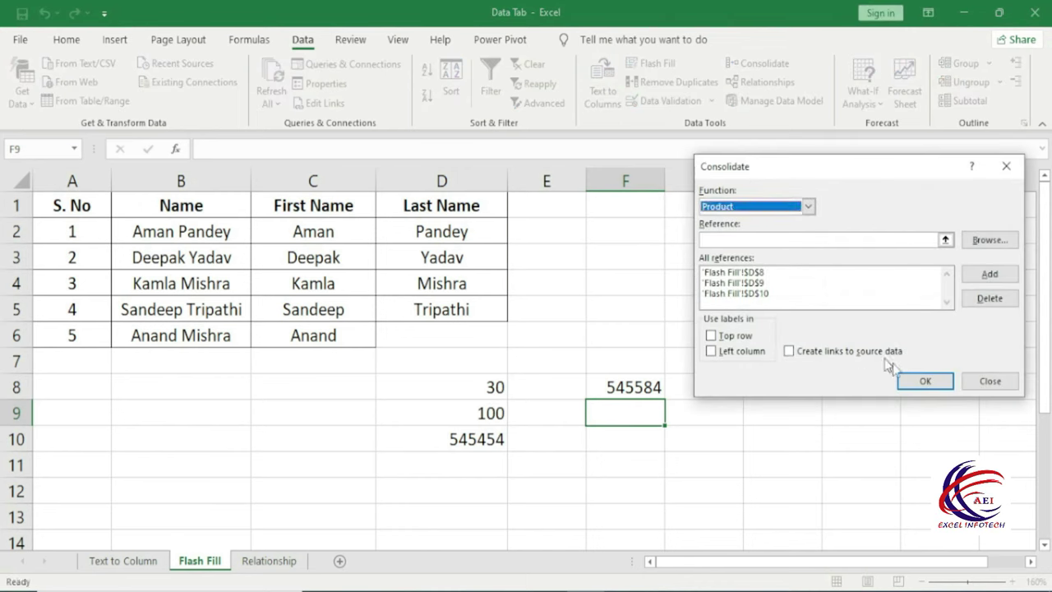
{"action": "left_click", "coordinate": [925, 381]}
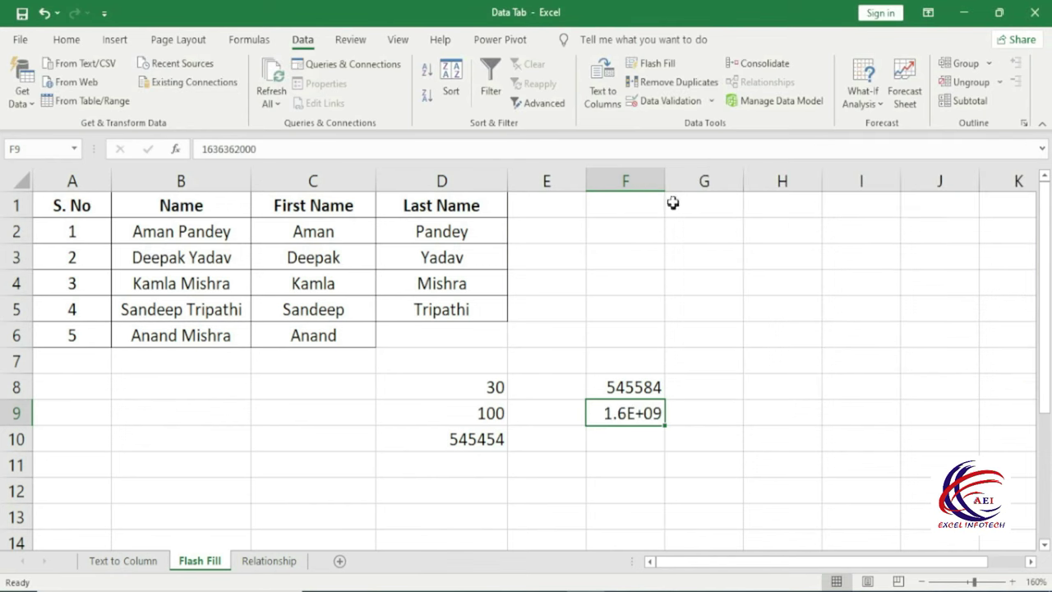
{"action": "double_click", "coordinate": [665, 180]}
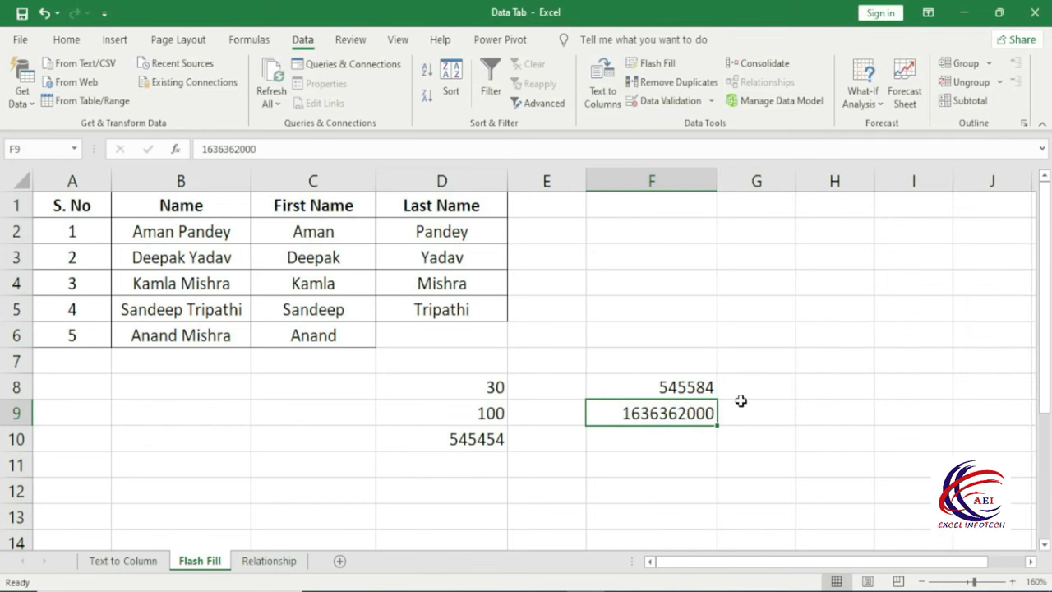
Consolidate D8:D10 with Max into F10 (545454), then select F8:F10
{"action": "left_click", "coordinate": [668, 436]}
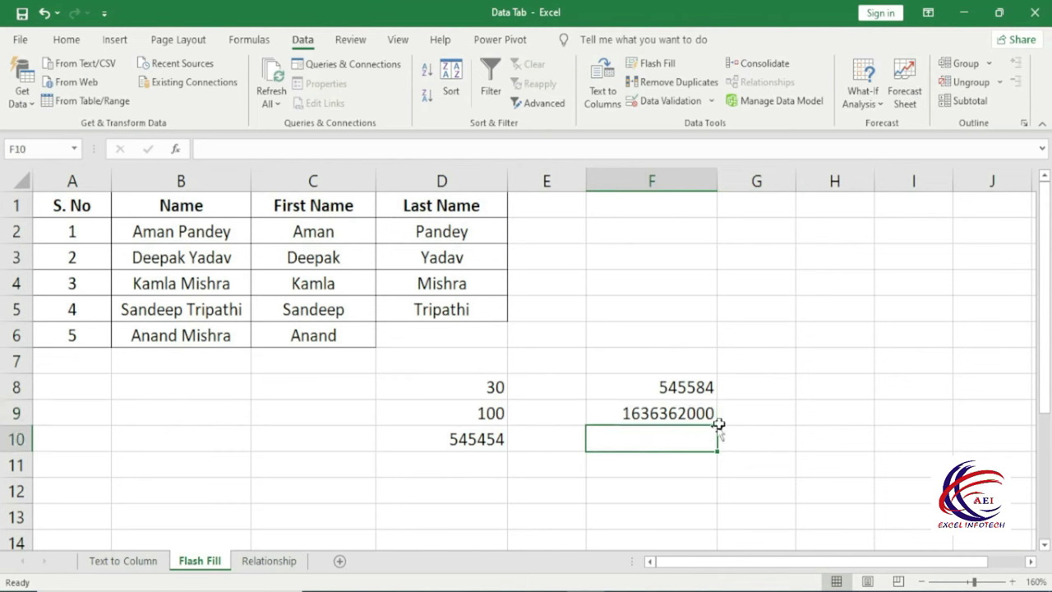
{"action": "left_click", "coordinate": [761, 63]}
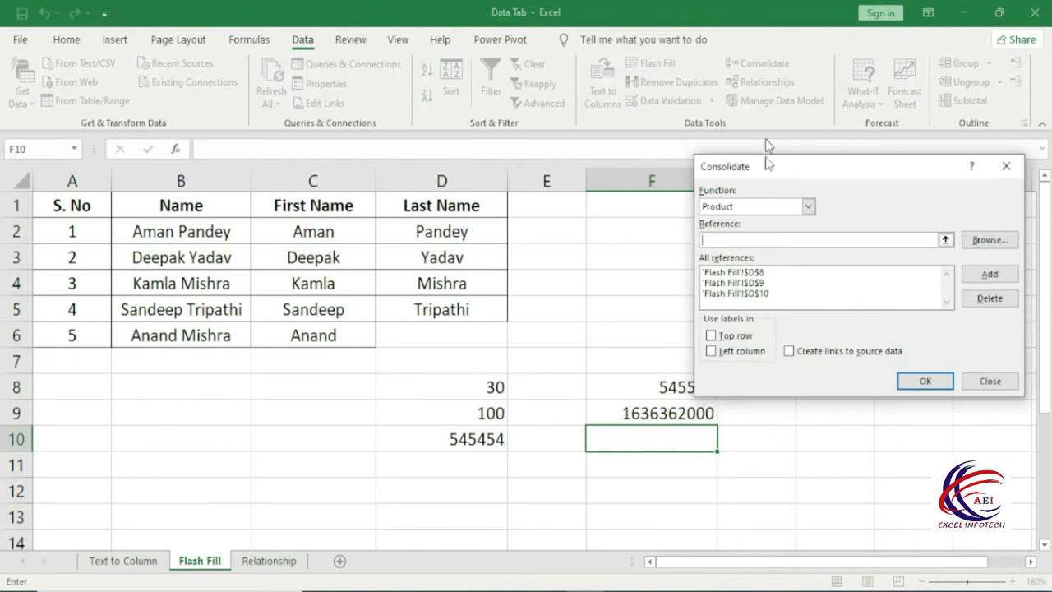
{"action": "left_click", "coordinate": [732, 210]}
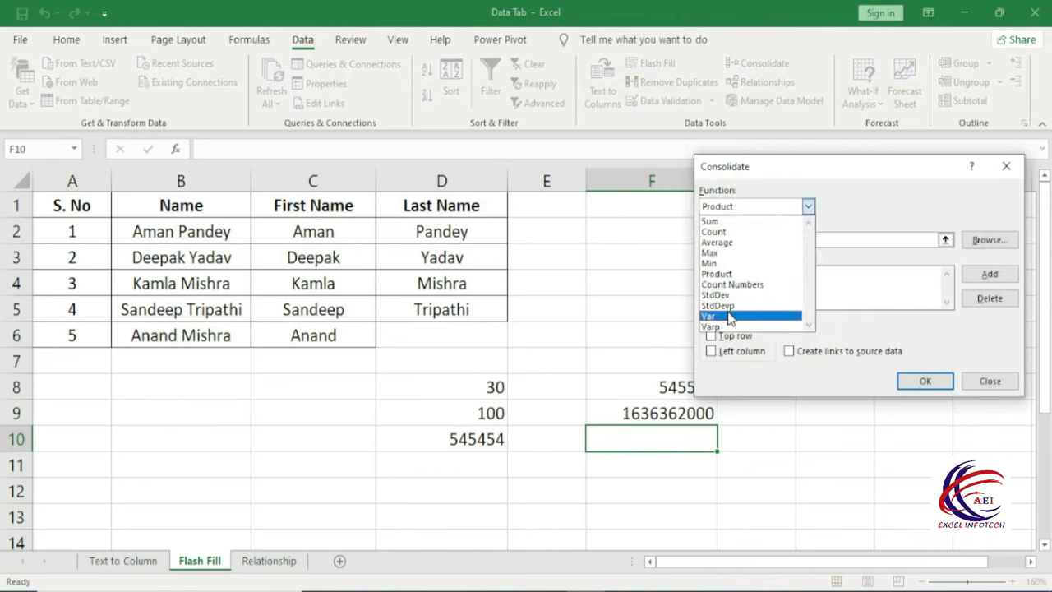
{"action": "left_click", "coordinate": [722, 254]}
{"action": "left_click", "coordinate": [929, 382]}
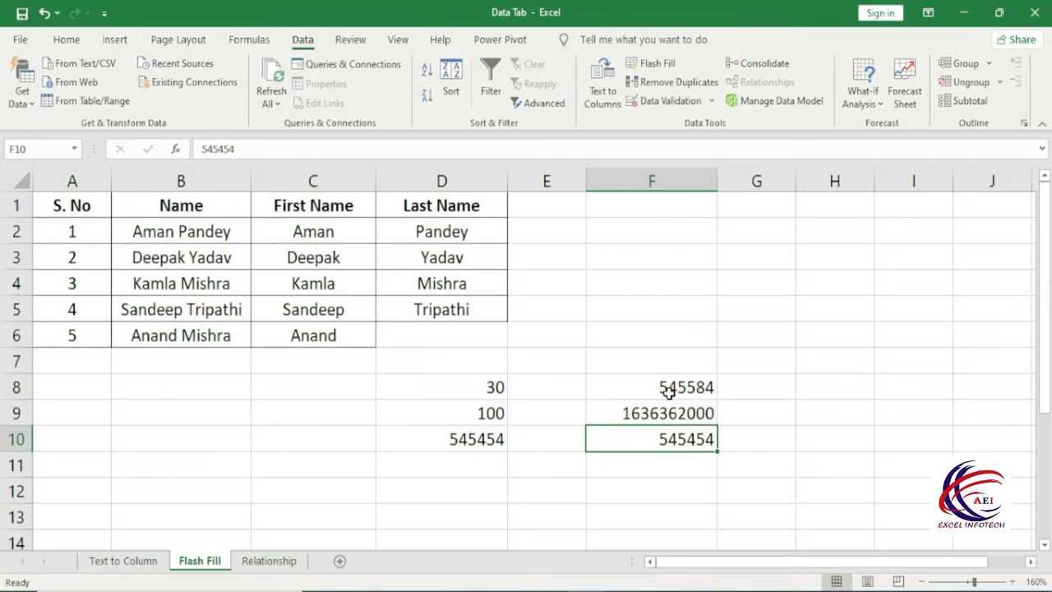
{"action": "left_click_drag", "start_coordinate": [669, 387], "coordinate": [670, 435]}
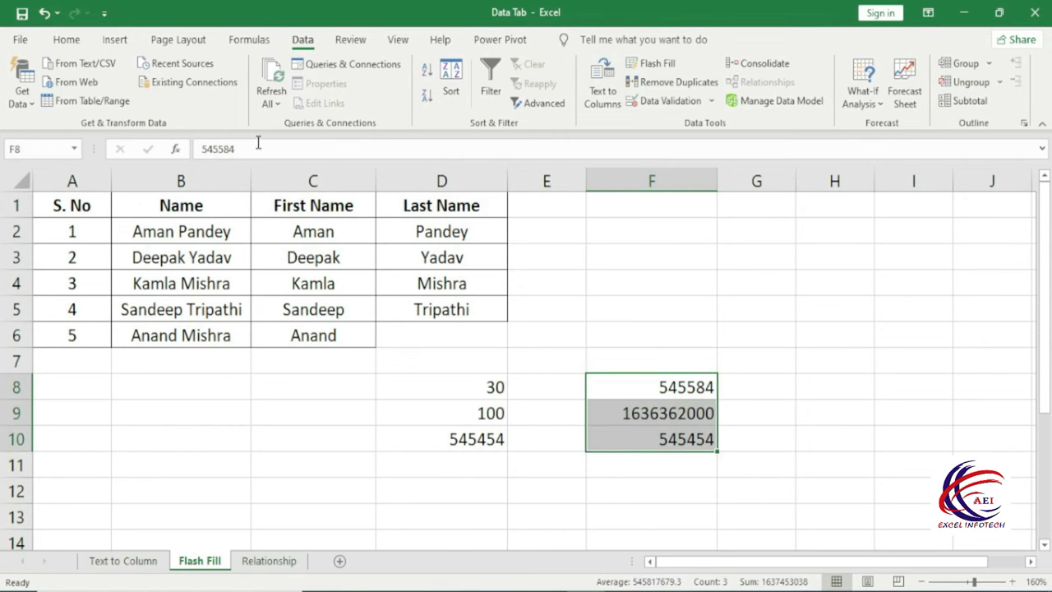
Briefly edit F8, move to E8, then switch to the Relationship sheet
{"action": "double_click", "coordinate": [218, 149]}
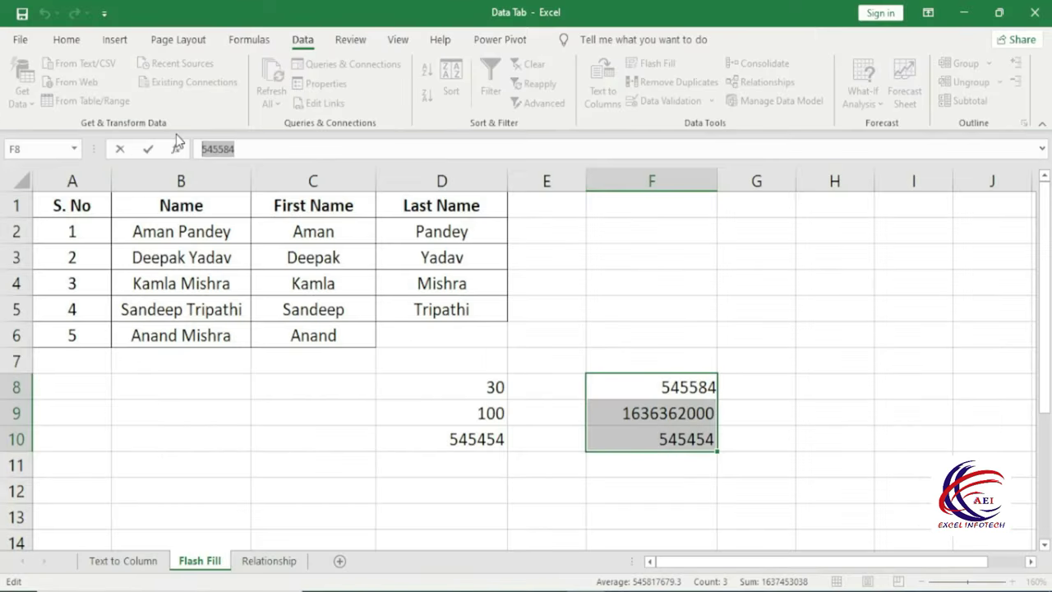
{"action": "left_click", "coordinate": [578, 389]}
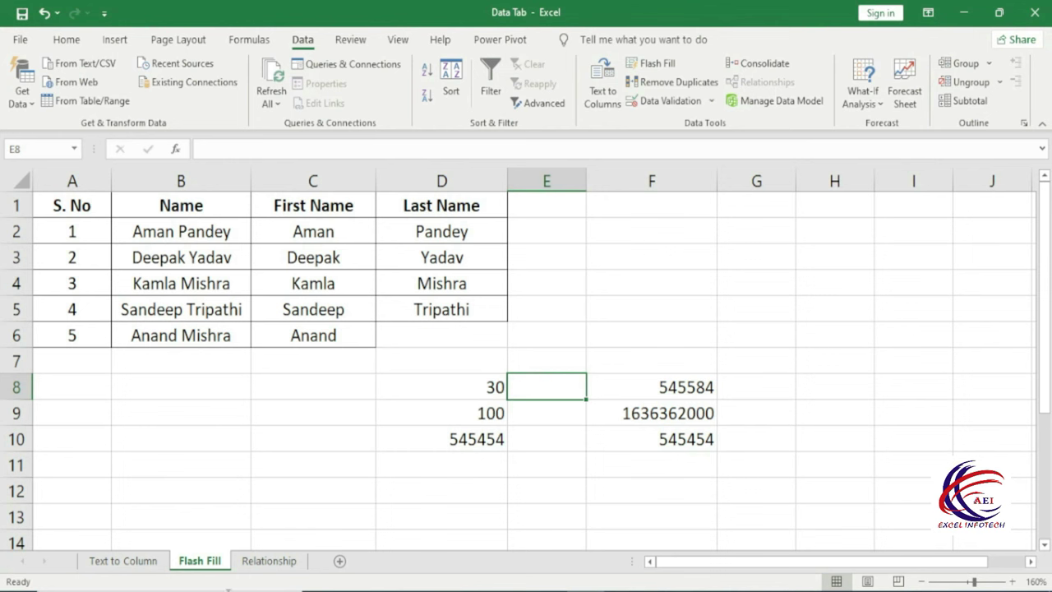
{"action": "left_click", "coordinate": [265, 562]}
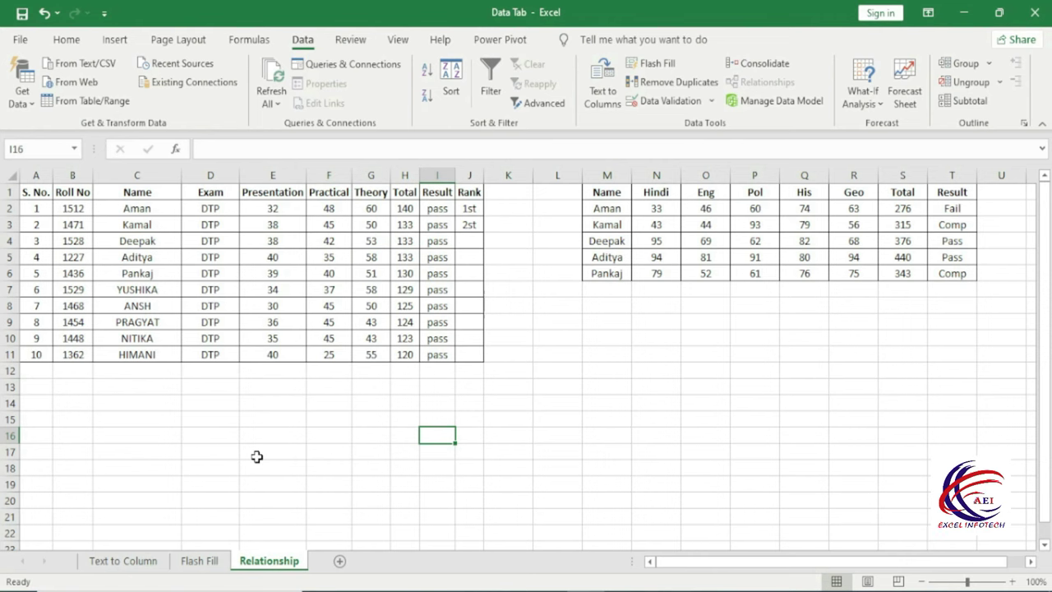
Convert the student marks A1:J11 and subject marks M1:T6 into tables with Ctrl+T
{"action": "left_click_drag", "start_coordinate": [31, 190], "coordinate": [465, 354]}
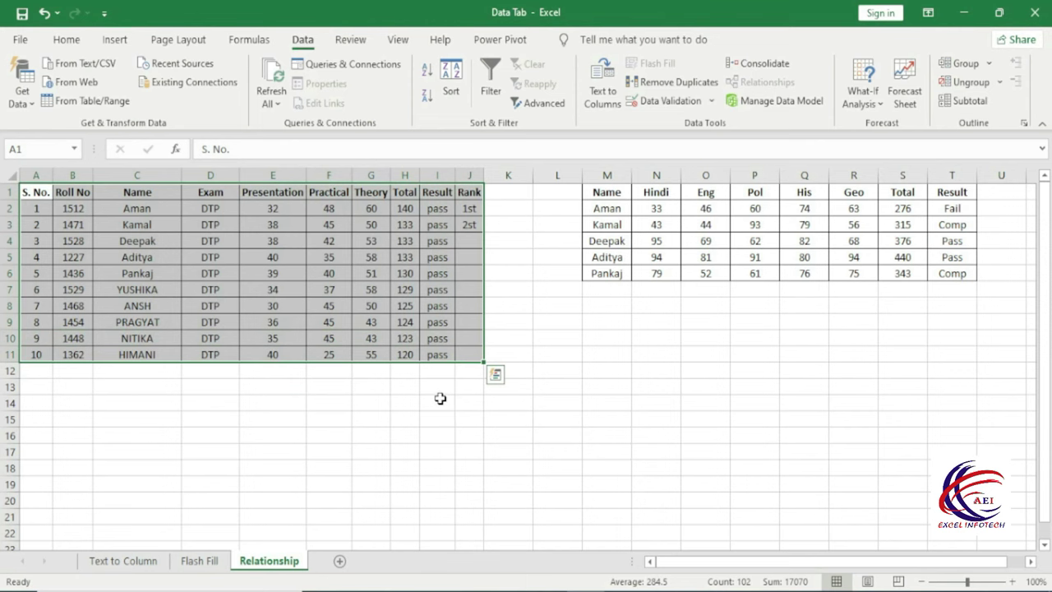
{"action": "key", "text": "ctrl+t"}
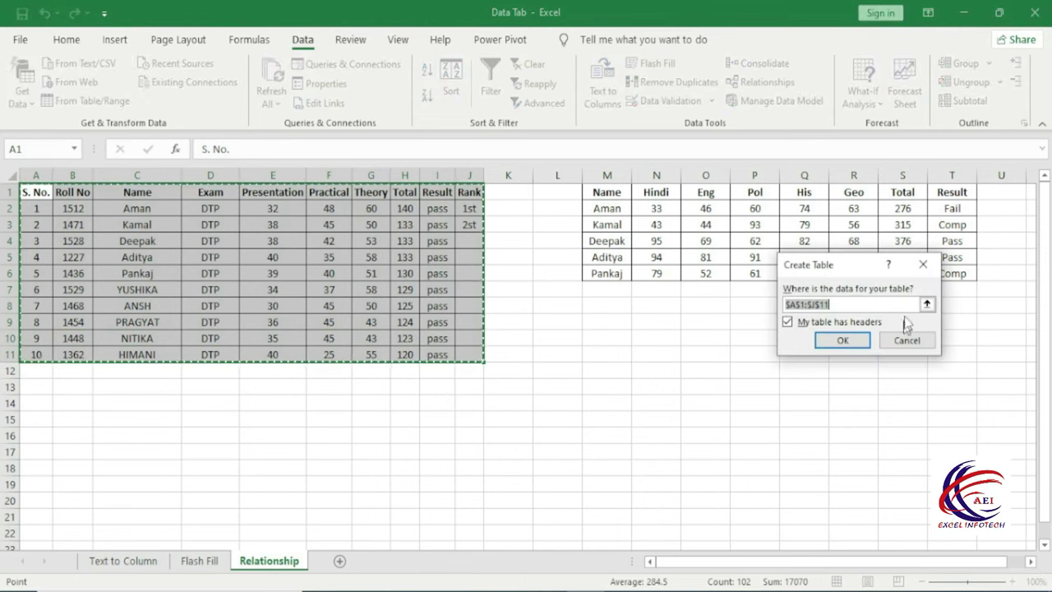
{"action": "left_click_drag", "start_coordinate": [839, 271], "coordinate": [565, 297]}
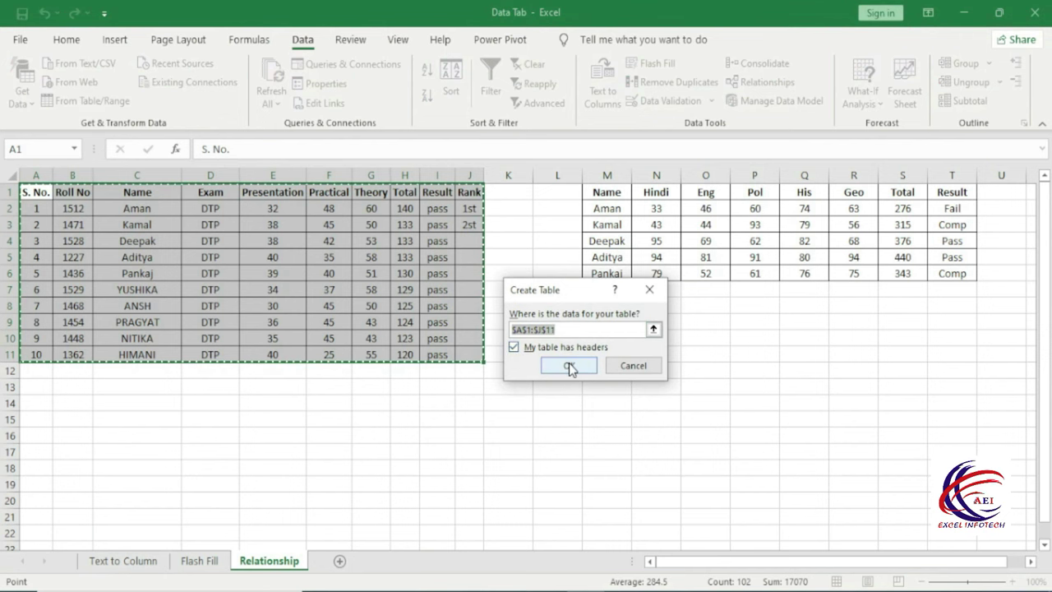
{"action": "left_click", "coordinate": [569, 362]}
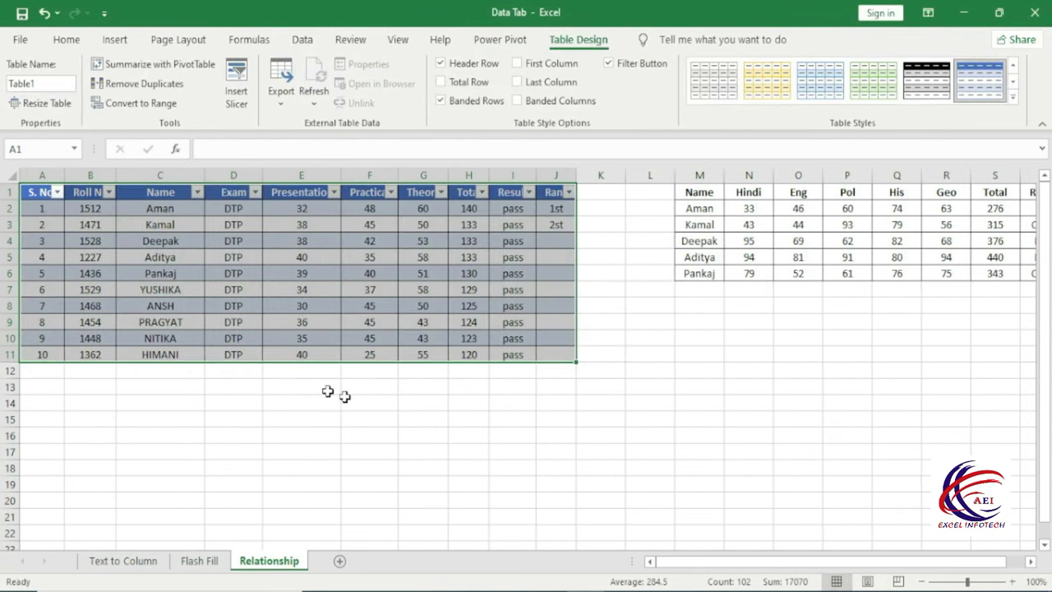
{"action": "mouse_move", "coordinate": [699, 194]}
{"action": "left_mouse_down"}
{"action": "mouse_move", "coordinate": [941, 256]}
{"action": "mouse_move", "coordinate": [941, 271]}
{"action": "left_mouse_up"}
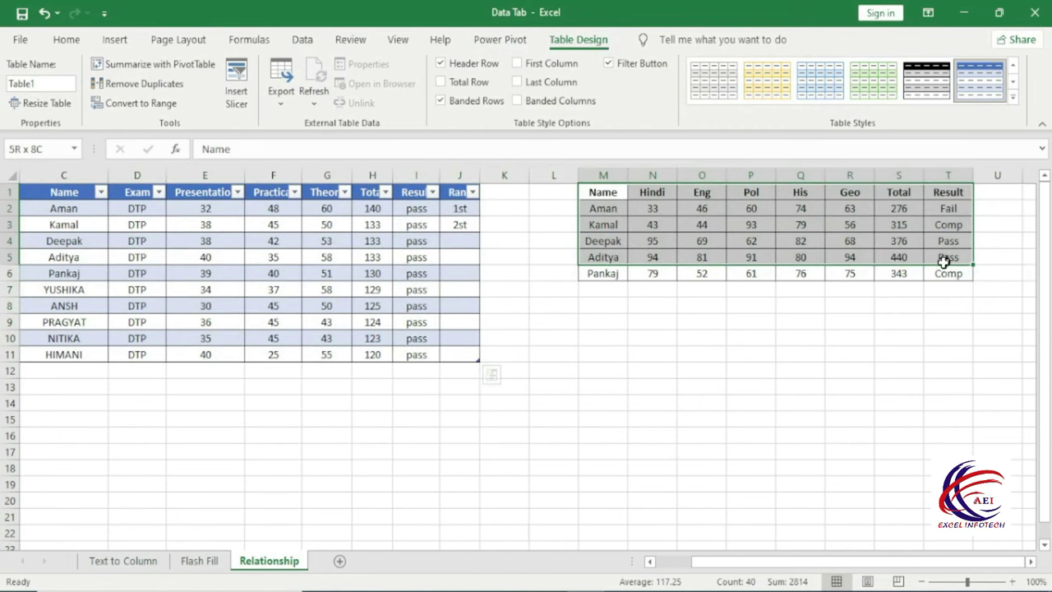
{"action": "key", "text": "ctrl+t"}
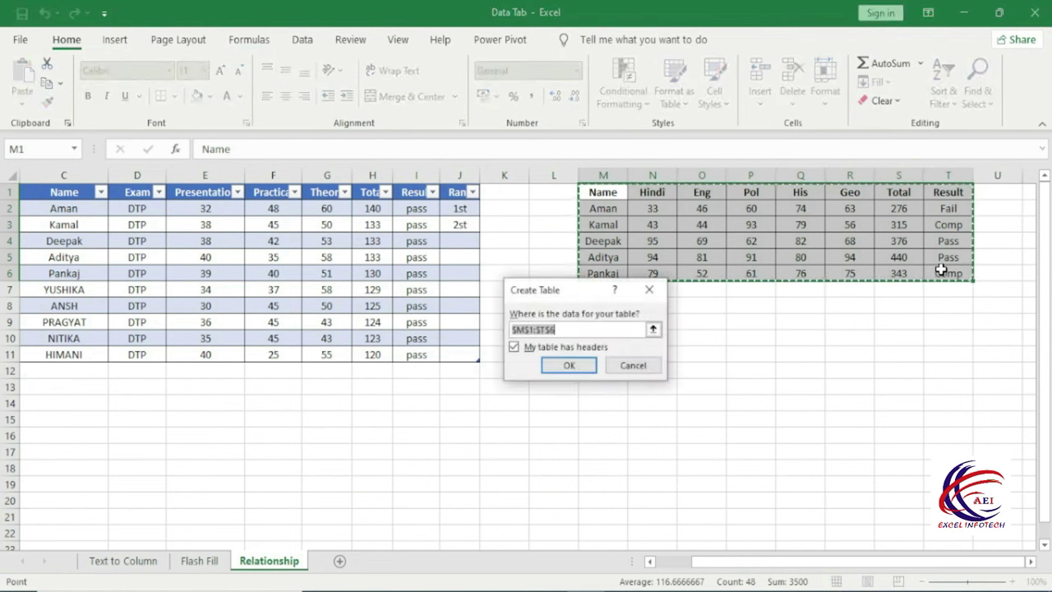
{"action": "left_click", "coordinate": [567, 365]}
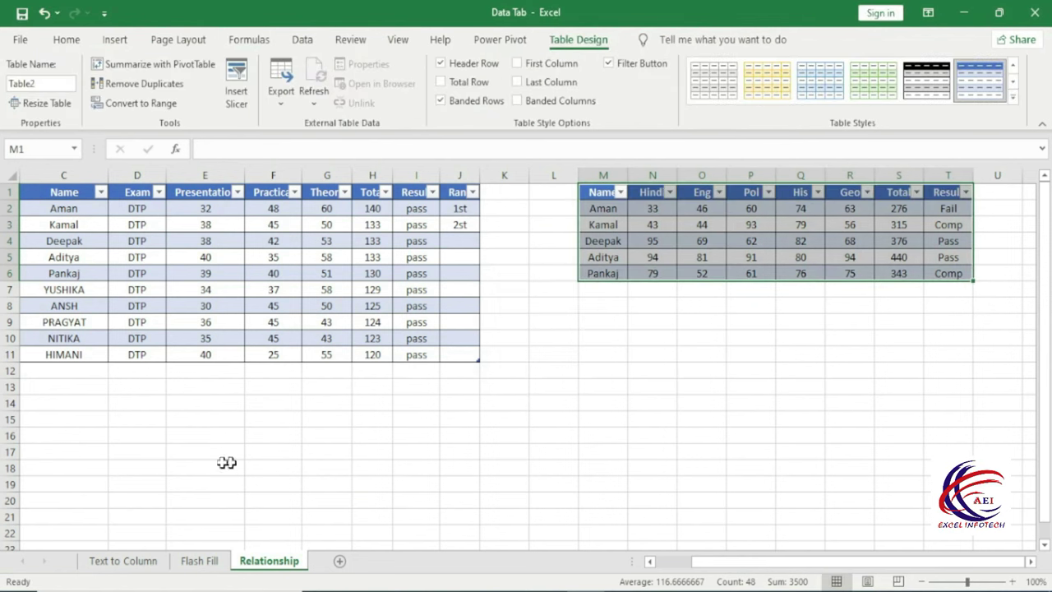
Select C15, start a PivotTable and cancel it
{"action": "left_click", "coordinate": [76, 423]}
{"action": "left_click", "coordinate": [115, 41]}
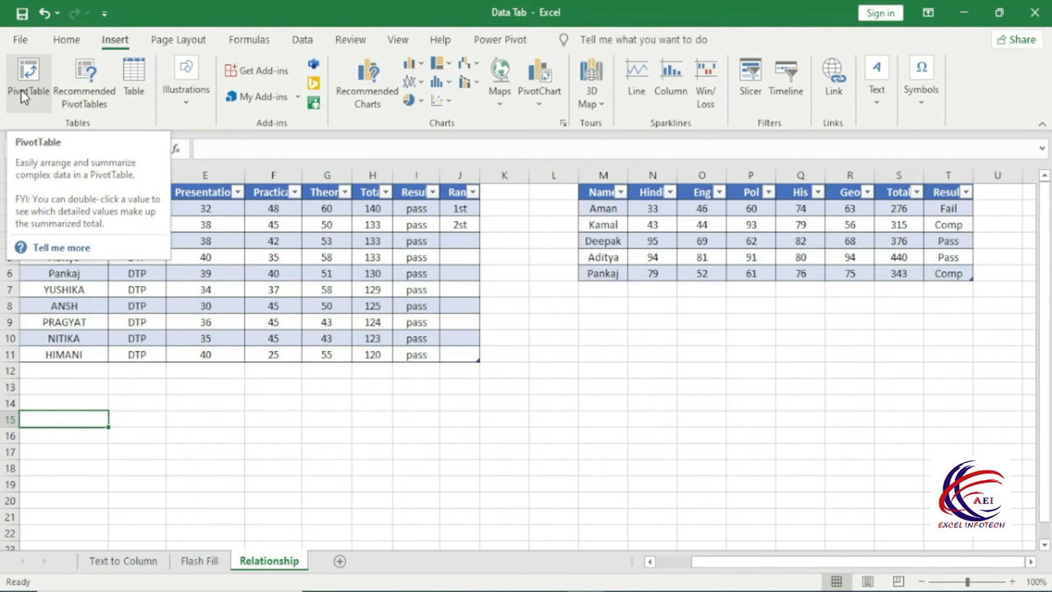
{"action": "left_click", "coordinate": [27, 86]}
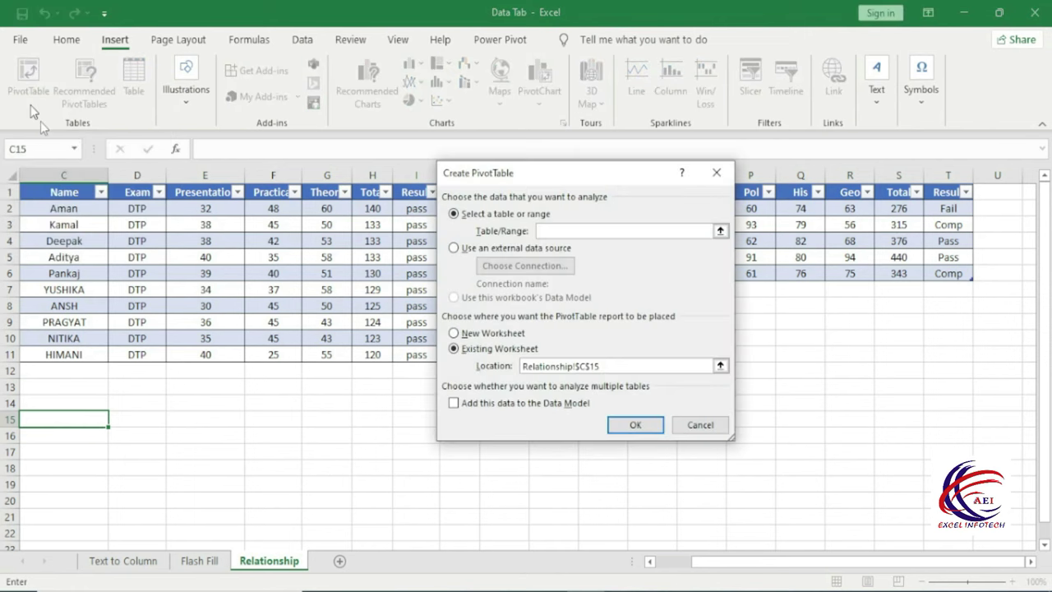
{"action": "left_click", "coordinate": [700, 425]}
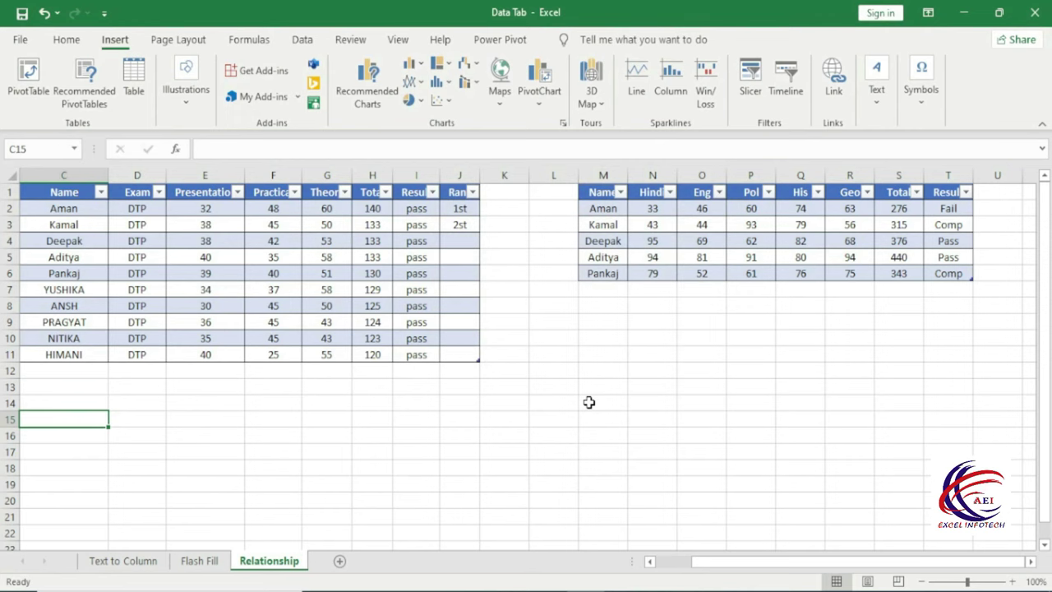
{"action": "left_click", "coordinate": [300, 40]}
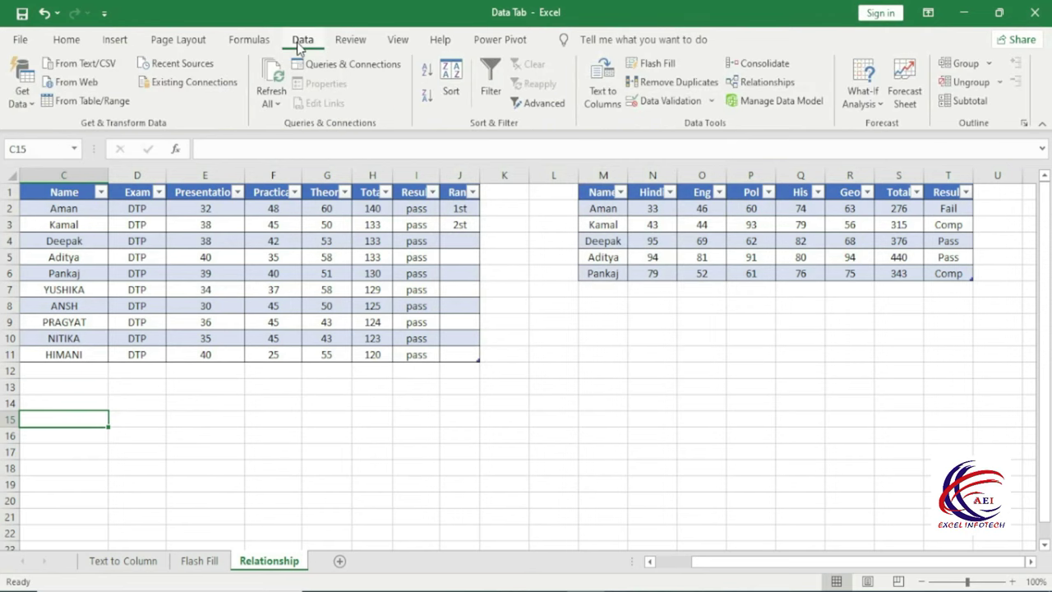
Start a new relationship using Table1 and its Name column
{"action": "left_click", "coordinate": [775, 89]}
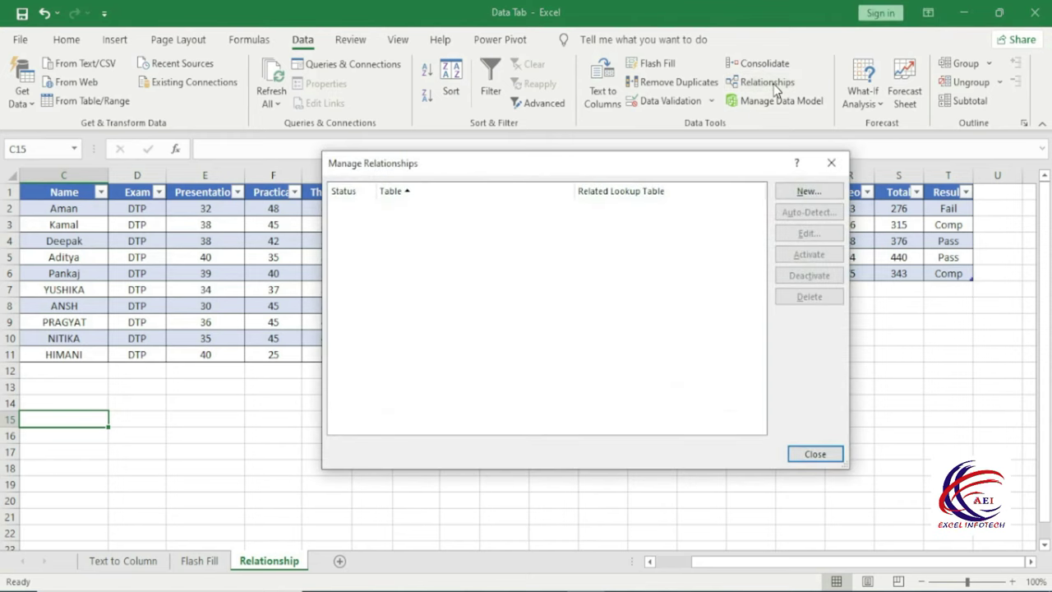
{"action": "left_click", "coordinate": [808, 192]}
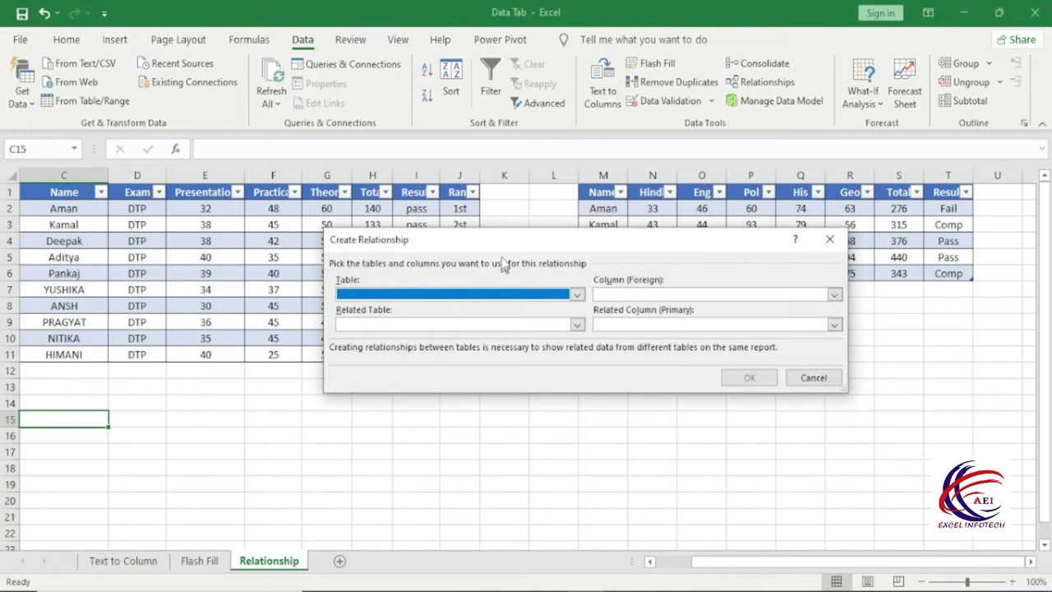
{"action": "left_click_drag", "start_coordinate": [532, 241], "coordinate": [533, 398]}
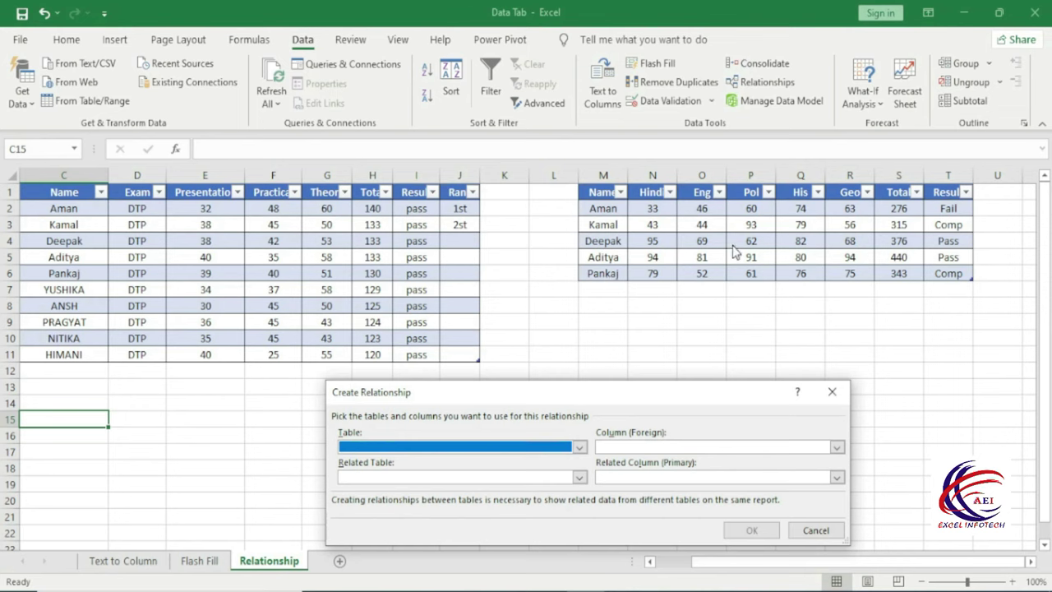
{"action": "left_click_drag", "start_coordinate": [606, 397], "coordinate": [688, 310]}
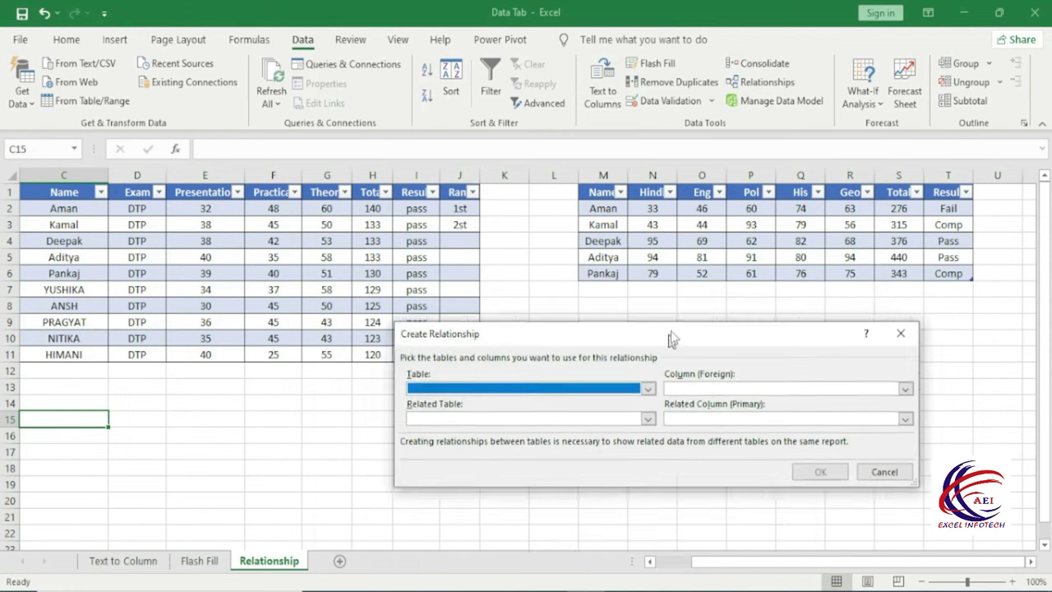
{"action": "left_click", "coordinate": [570, 362]}
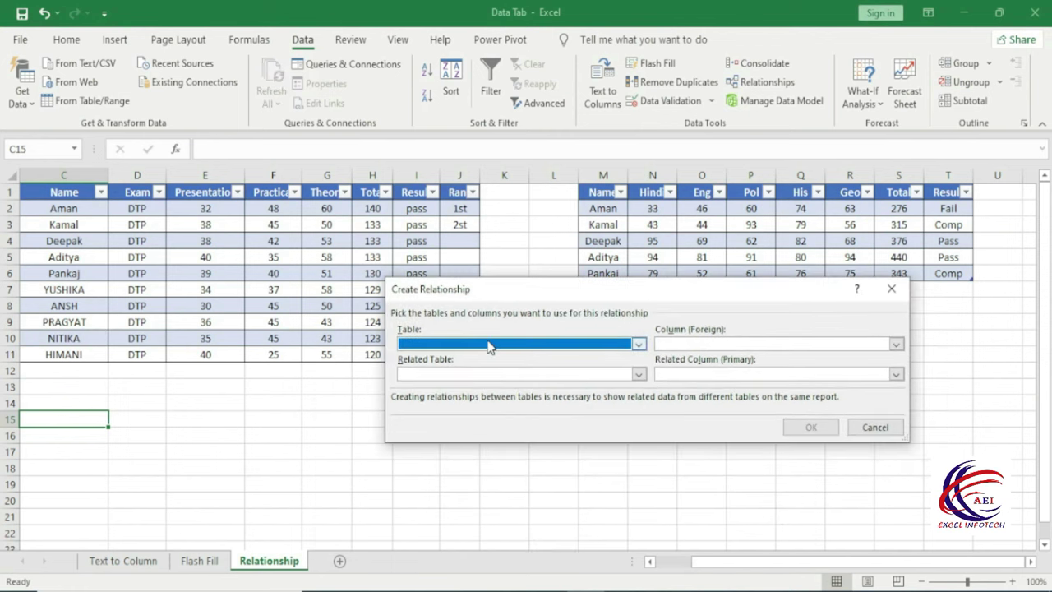
{"action": "left_click", "coordinate": [488, 345]}
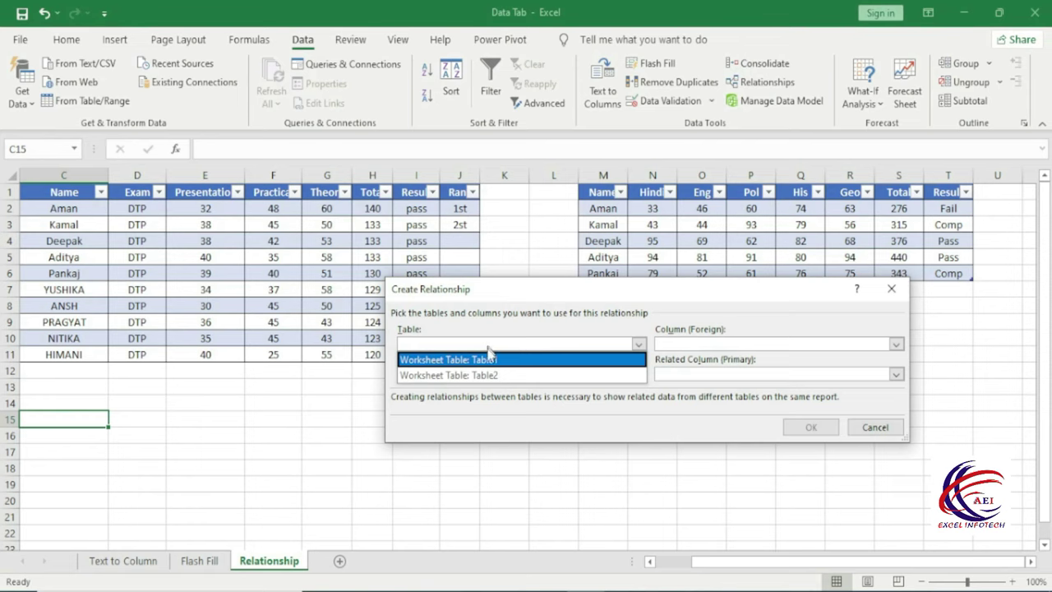
{"action": "left_click", "coordinate": [494, 362]}
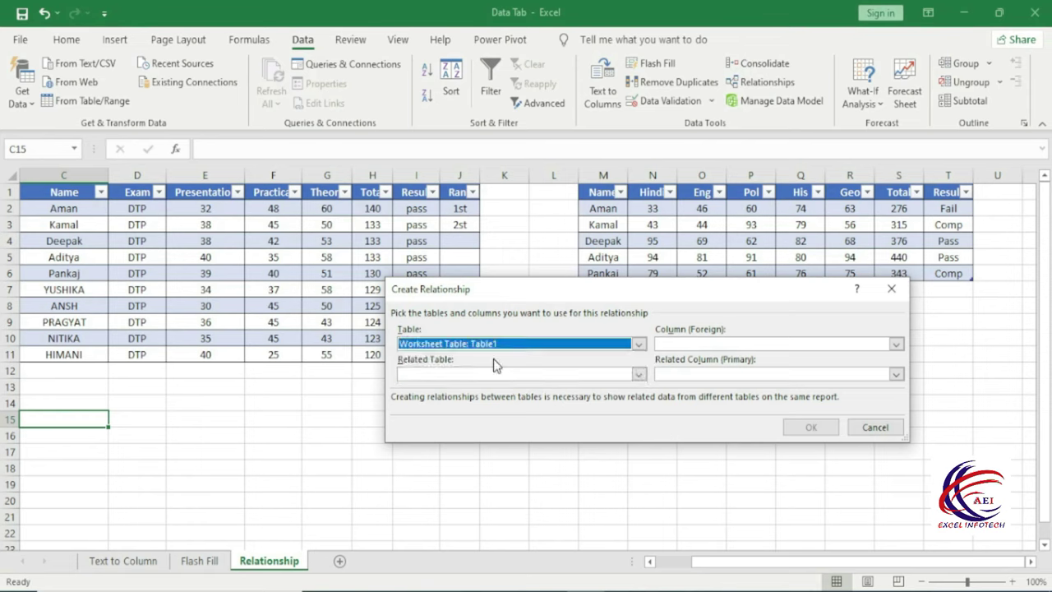
{"action": "left_click", "coordinate": [693, 348]}
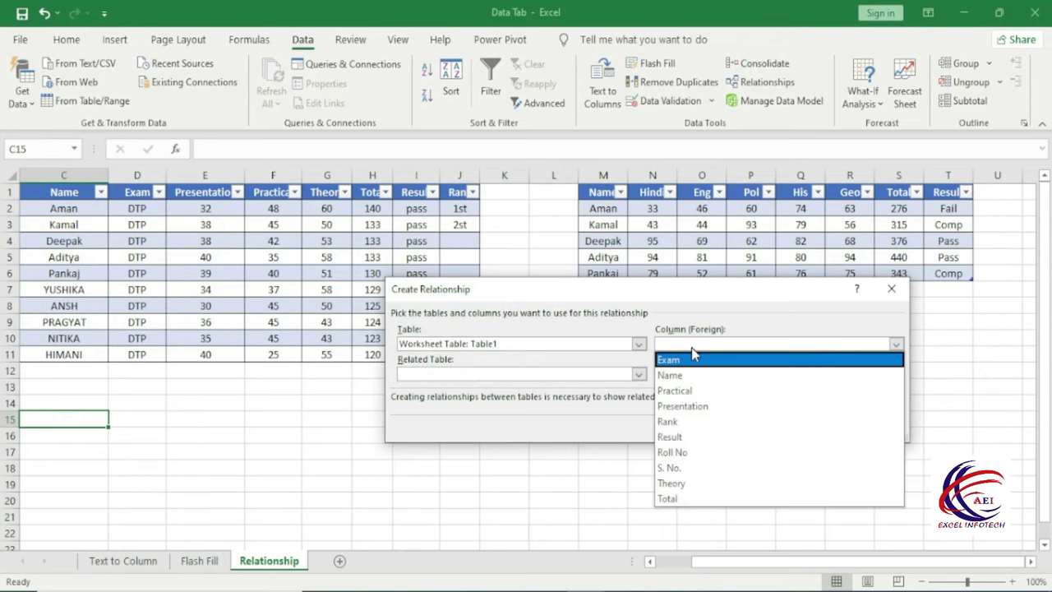
{"action": "left_click", "coordinate": [693, 375]}
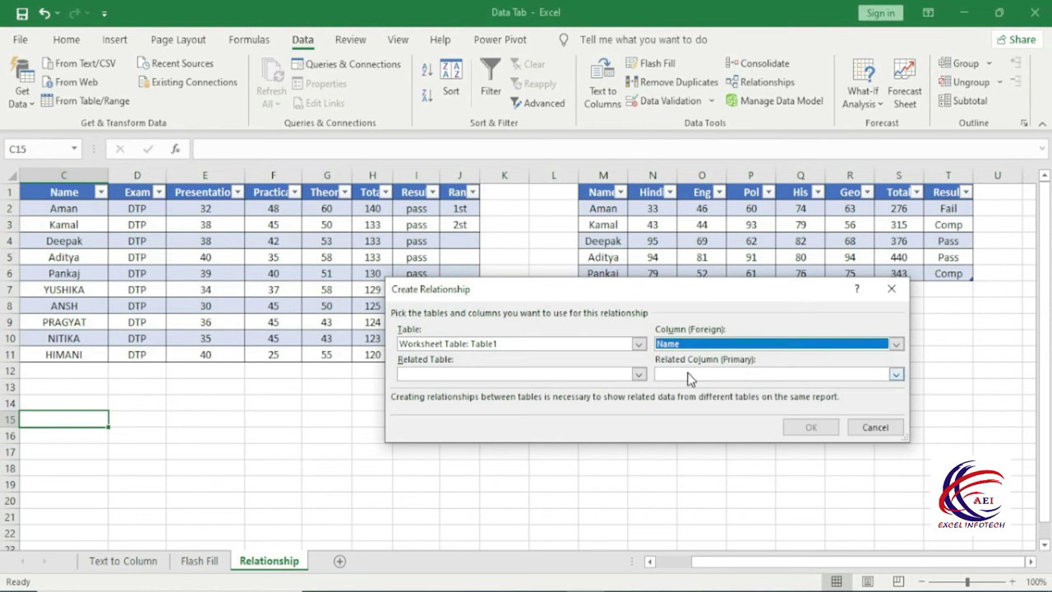
Relate it to Table2's Name column, confirm, and close the Relationships list
{"action": "left_click", "coordinate": [450, 372]}
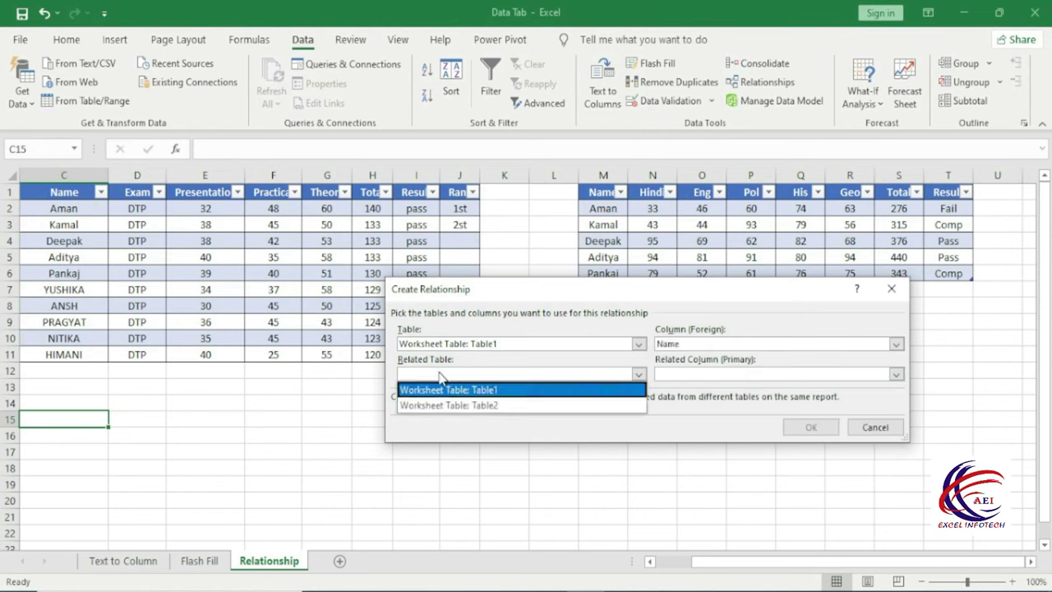
{"action": "left_click", "coordinate": [454, 404]}
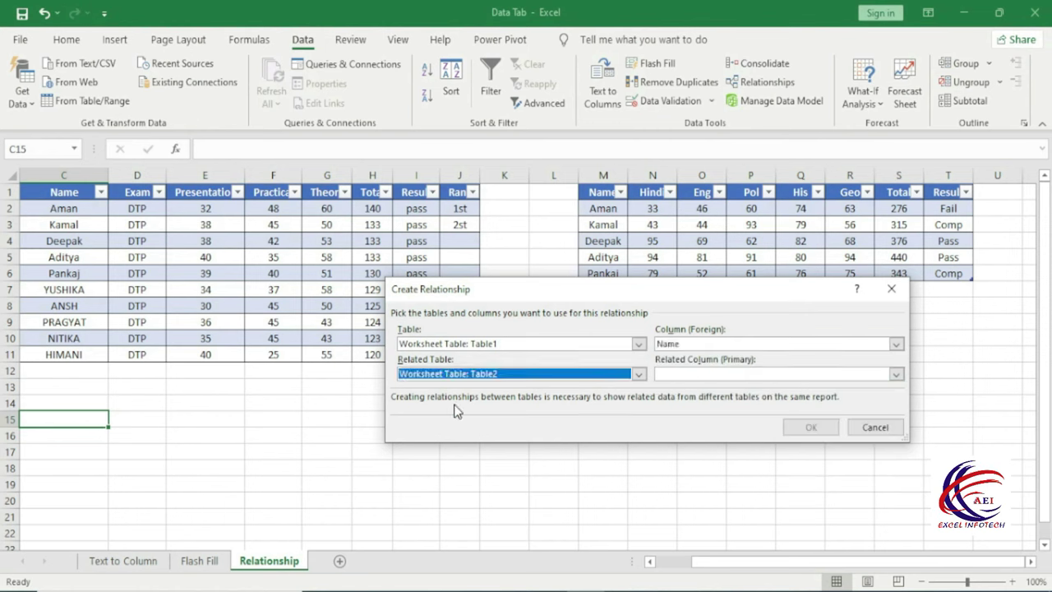
{"action": "left_click", "coordinate": [702, 374]}
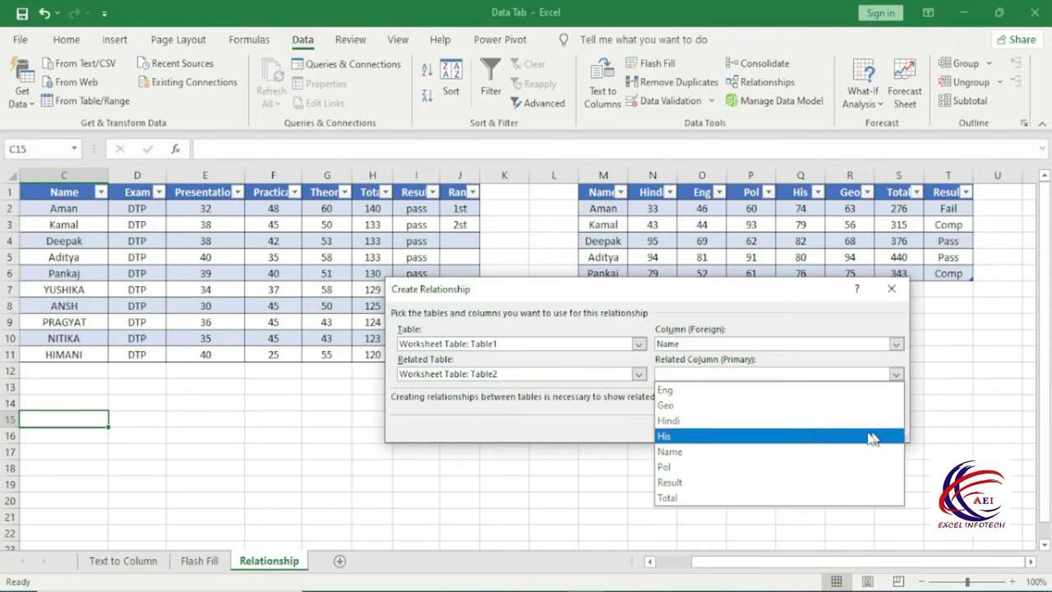
{"action": "left_click", "coordinate": [732, 451]}
{"action": "left_click", "coordinate": [810, 425]}
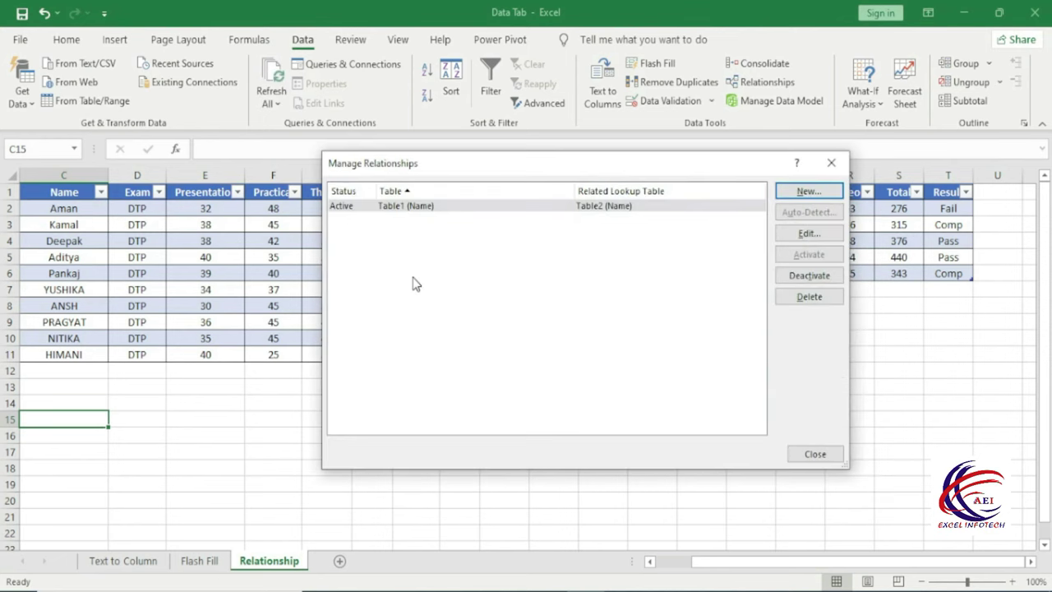
{"action": "left_click", "coordinate": [812, 454]}
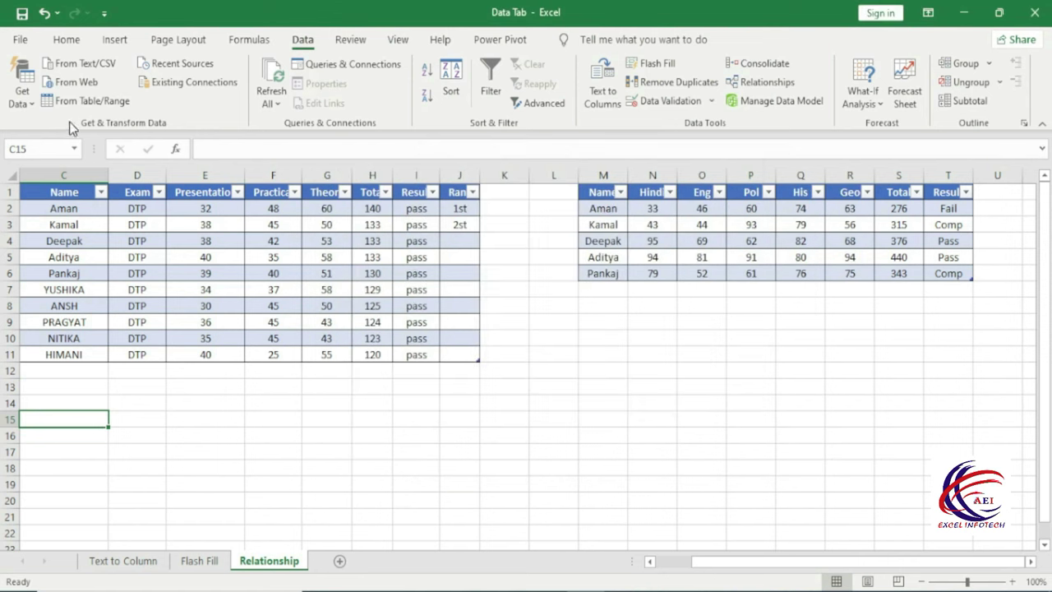
Create a Data Model PivotTable at Relationship!C15
{"action": "left_click", "coordinate": [119, 41]}
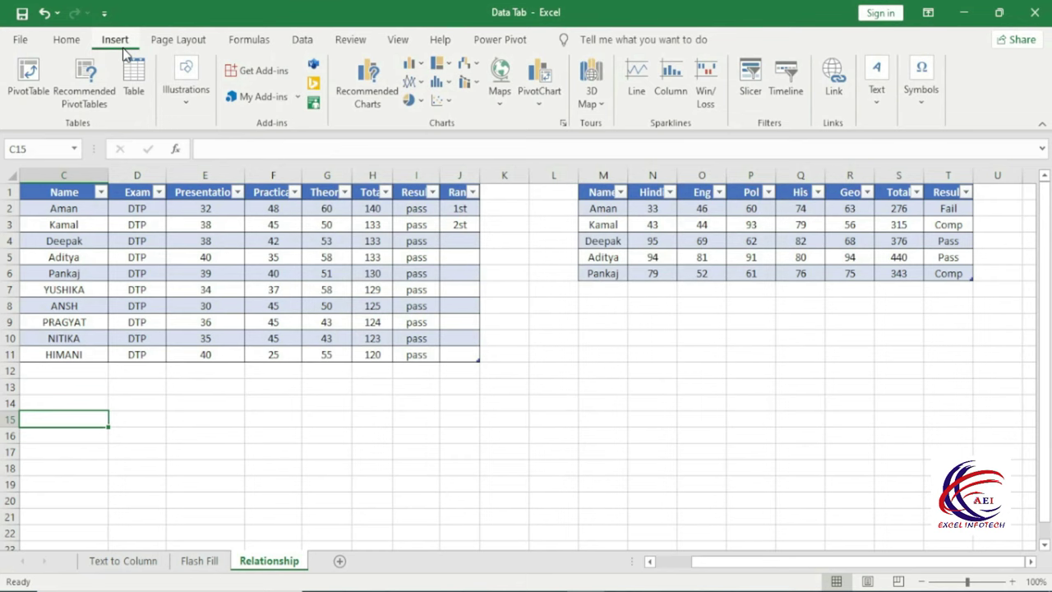
{"action": "left_click", "coordinate": [23, 74]}
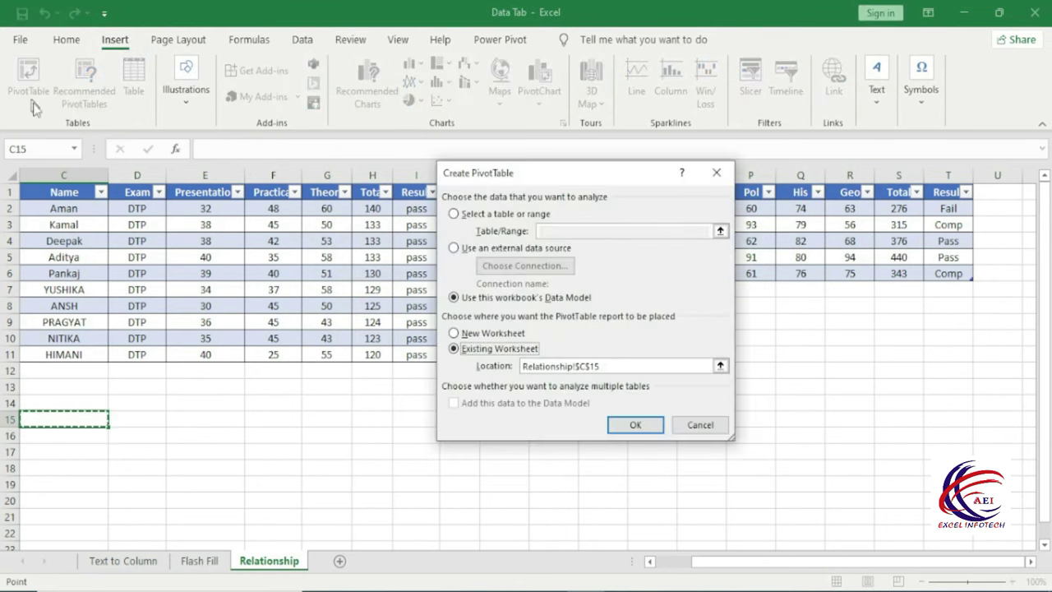
{"action": "left_click", "coordinate": [629, 425]}
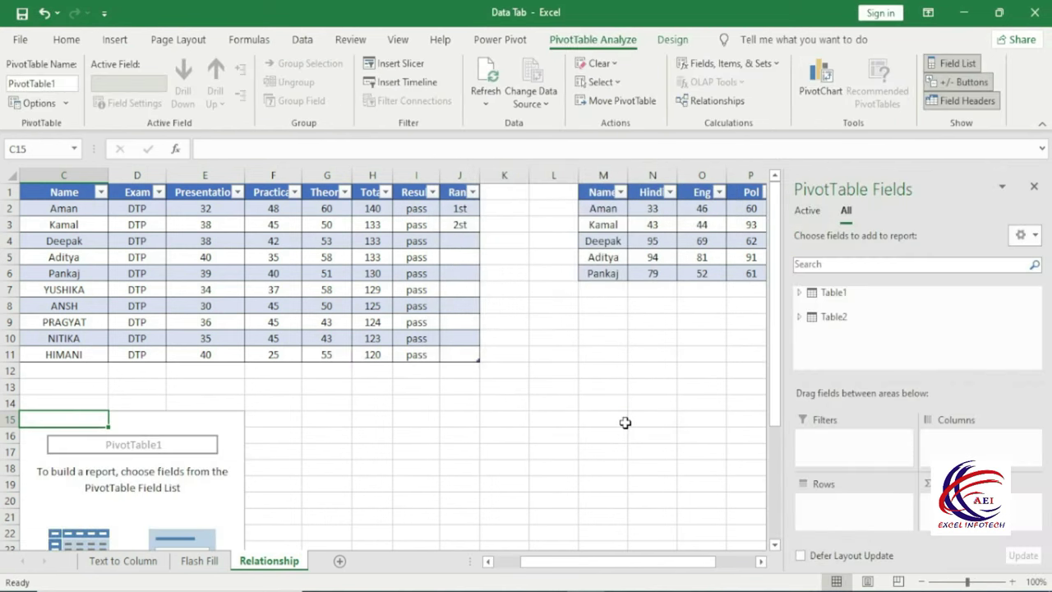
{"action": "scroll", "coordinate": [449, 442], "scroll_direction": "down", "scroll_amount": 2}
{"action": "scroll", "coordinate": [450, 441], "scroll_direction": "down", "scroll_amount": 1}
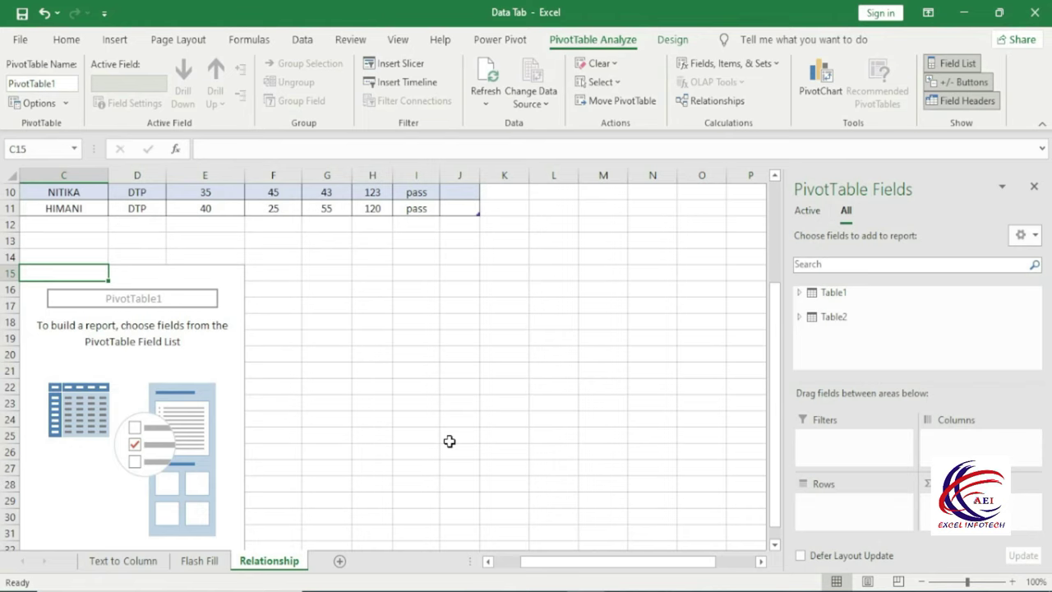
{"action": "scroll", "coordinate": [450, 441], "scroll_direction": "down", "scroll_amount": 2}
{"action": "scroll", "coordinate": [457, 441], "scroll_direction": "up", "scroll_amount": 1}
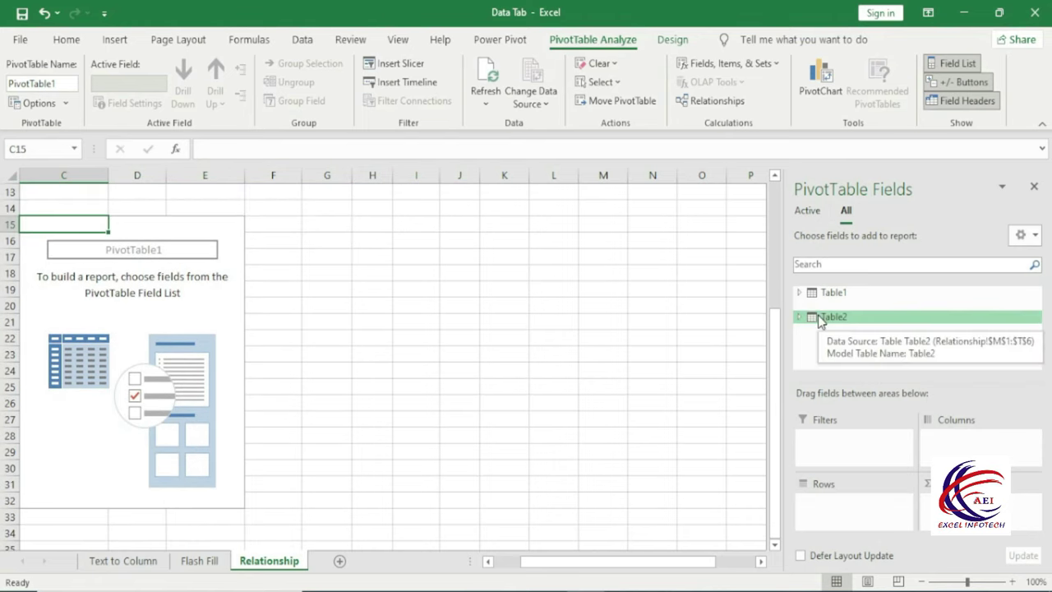
Add Table1's Name and Table2's Result fields to the pivot rows
{"action": "left_click", "coordinate": [814, 293]}
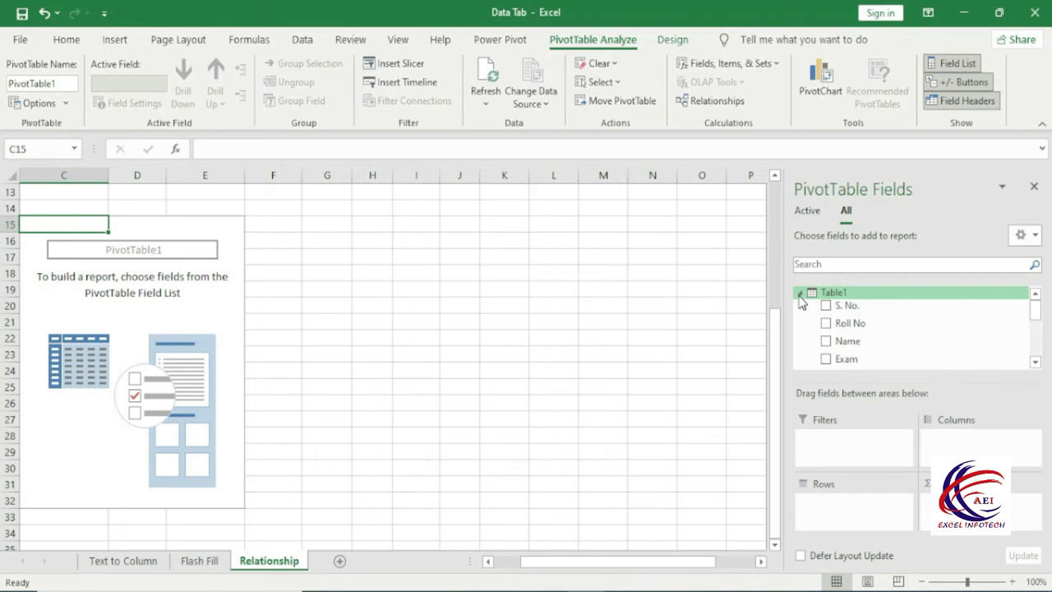
{"action": "left_click", "coordinate": [826, 341]}
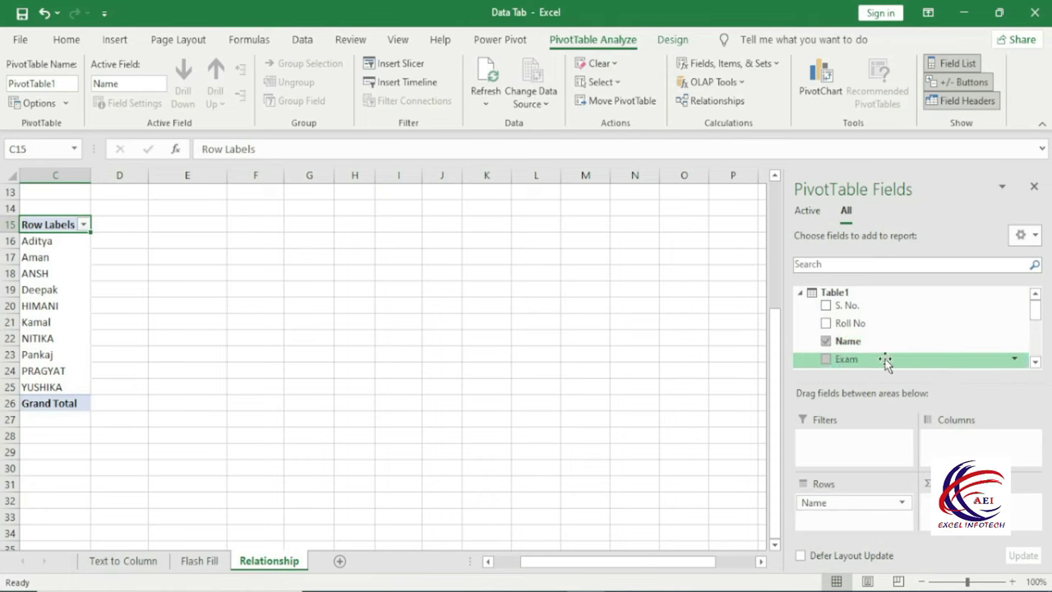
{"action": "scroll", "coordinate": [871, 357], "scroll_direction": "down", "scroll_amount": 2}
{"action": "scroll", "coordinate": [858, 353], "scroll_direction": "down", "scroll_amount": 1}
{"action": "left_click", "coordinate": [814, 354]}
{"action": "scroll", "coordinate": [844, 362], "scroll_direction": "down", "scroll_amount": 2}
{"action": "scroll", "coordinate": [844, 362], "scroll_direction": "down", "scroll_amount": 1}
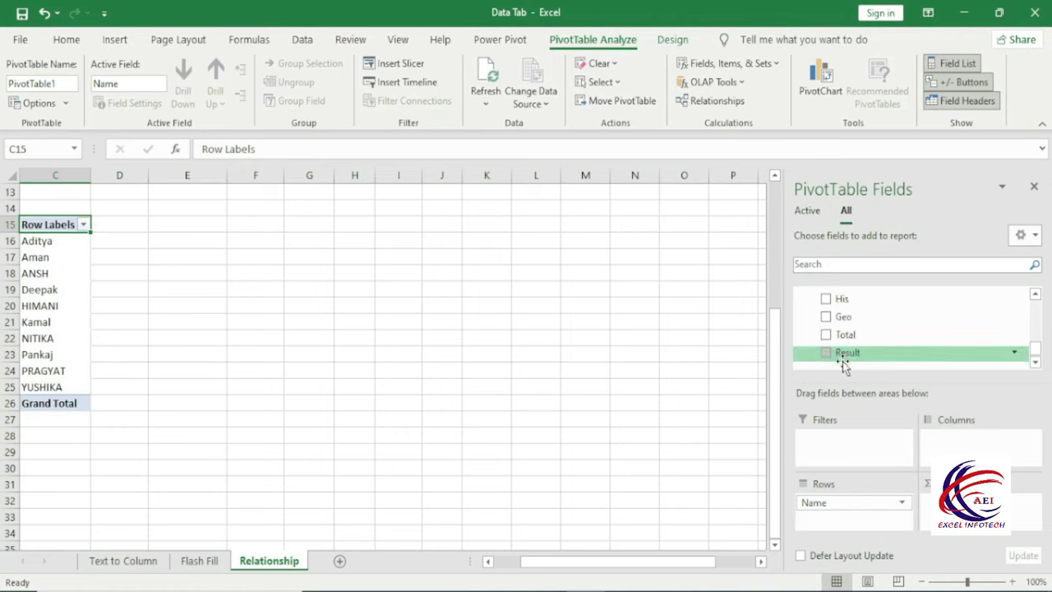
{"action": "left_click", "coordinate": [825, 352]}
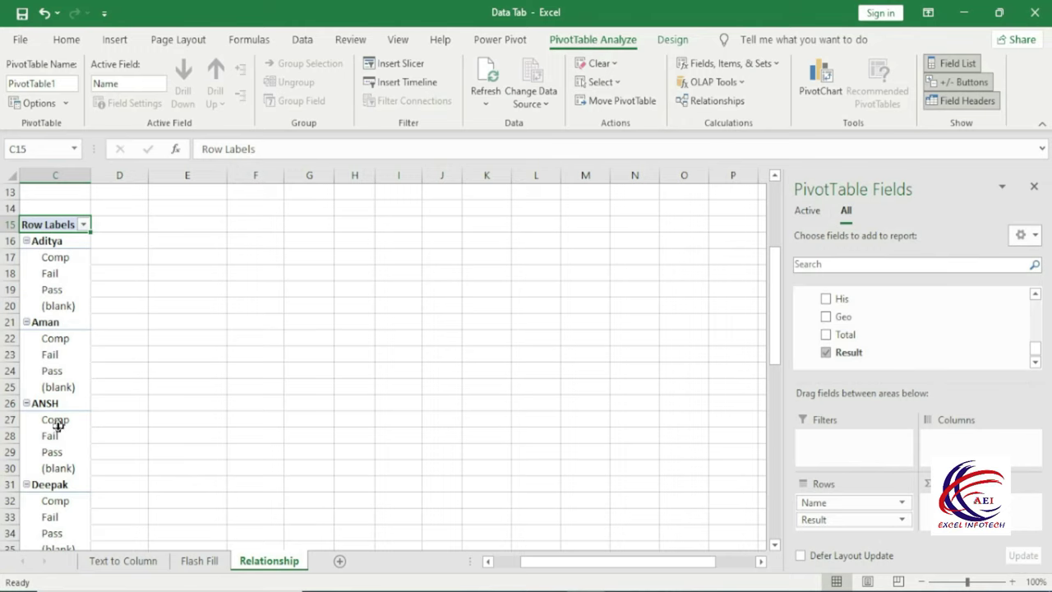
{"action": "scroll", "coordinate": [63, 439], "scroll_direction": "down", "scroll_amount": 3}
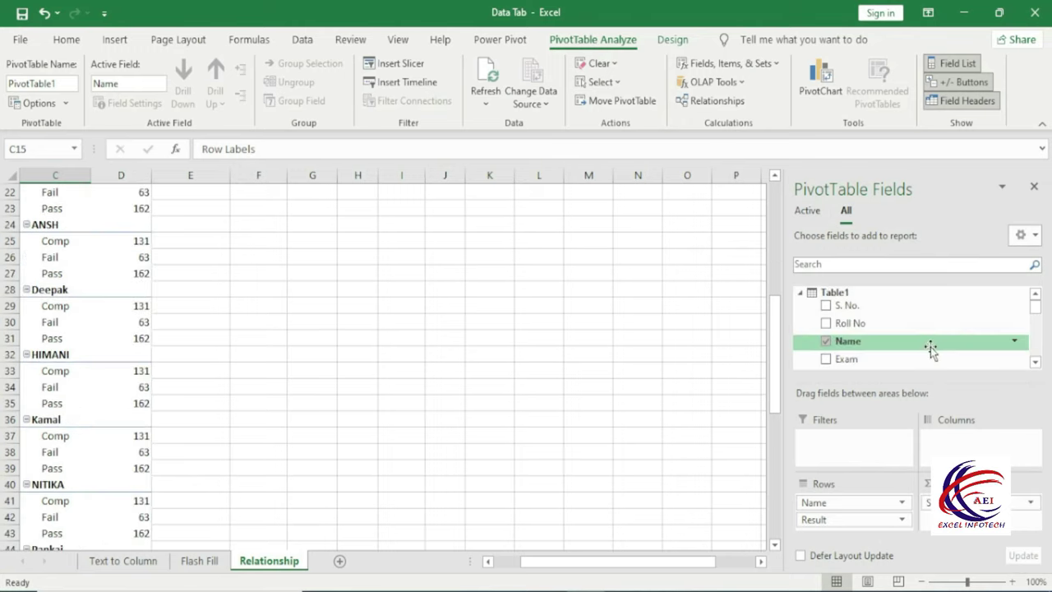
{"action": "scroll", "coordinate": [863, 343], "scroll_direction": "down", "scroll_amount": 1}
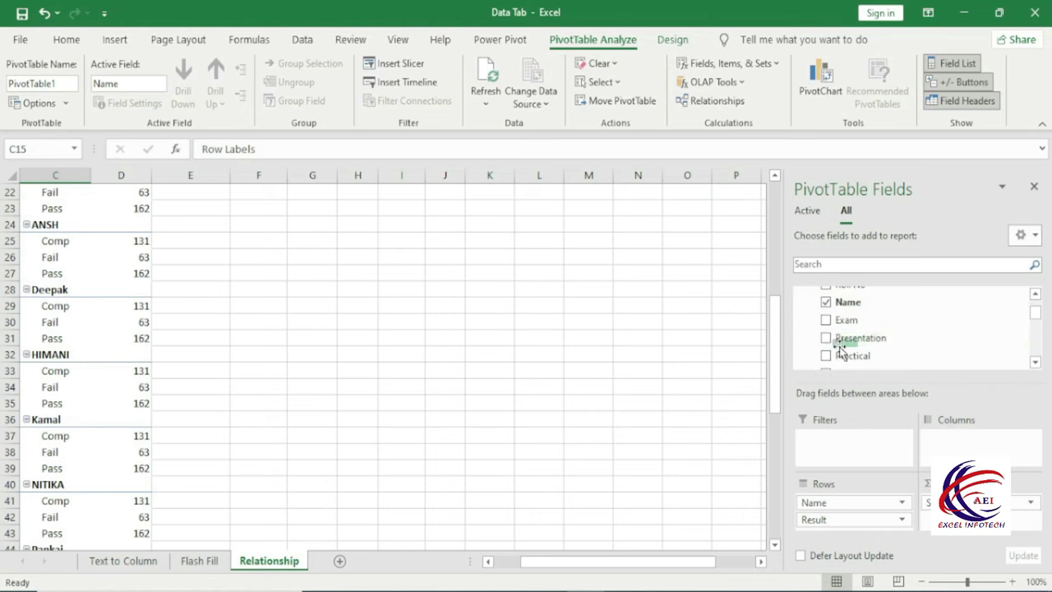
Add Presentation to the pivot values and move Result into Values as Count of Result
{"action": "left_click", "coordinate": [826, 337]}
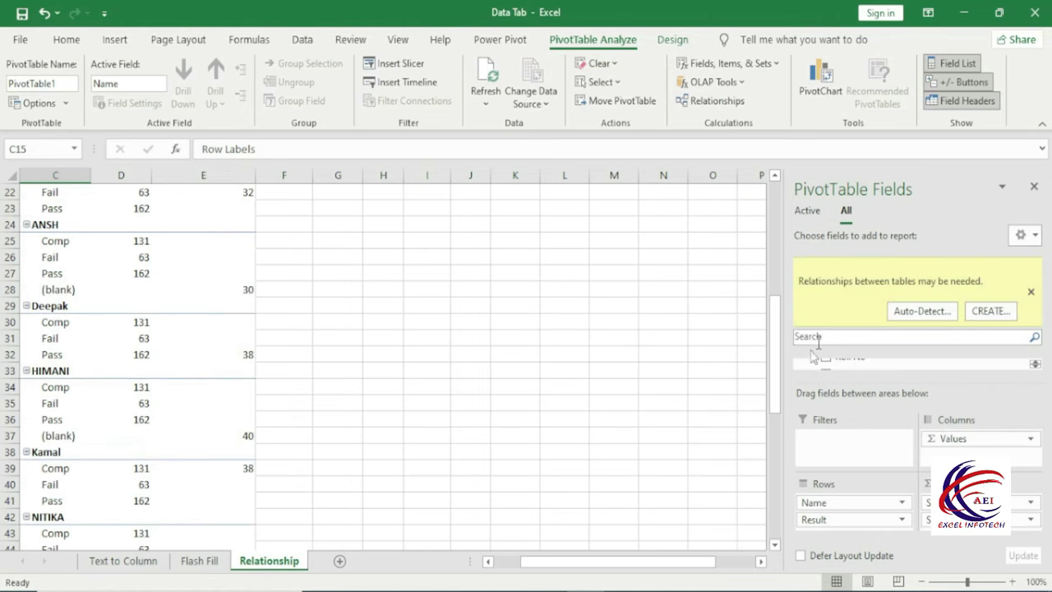
{"action": "scroll", "coordinate": [174, 370], "scroll_direction": "up", "scroll_amount": 3}
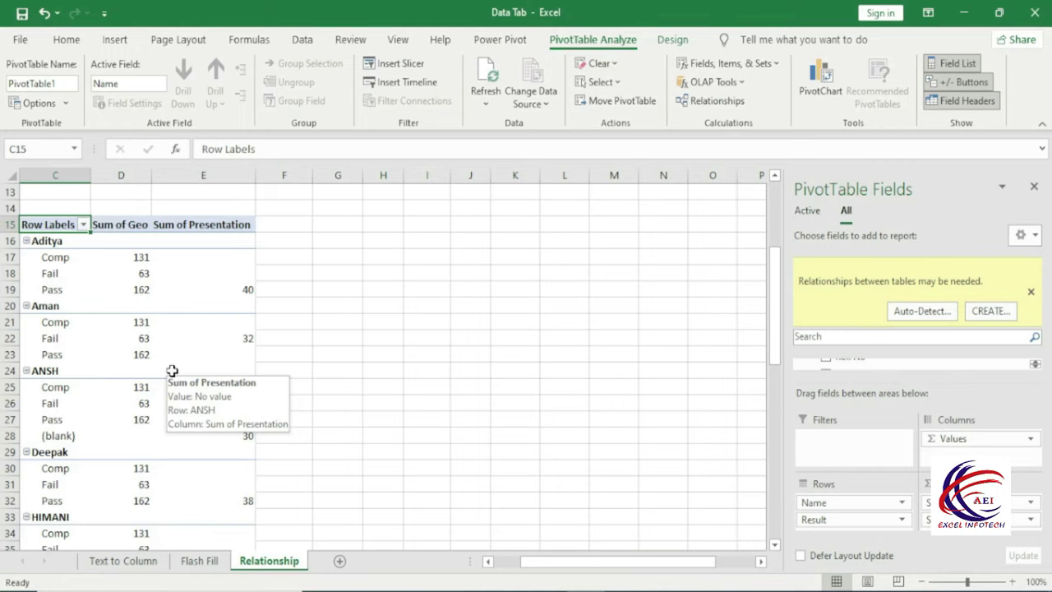
{"action": "scroll", "coordinate": [742, 486], "scroll_direction": "up", "scroll_amount": 1}
{"action": "scroll", "coordinate": [745, 485], "scroll_direction": "down", "scroll_amount": 2}
{"action": "left_click_drag", "start_coordinate": [826, 518], "coordinate": [970, 526]}
{"action": "scroll", "coordinate": [542, 402], "scroll_direction": "up", "scroll_amount": 1}
{"action": "scroll", "coordinate": [403, 411], "scroll_direction": "up", "scroll_amount": 3}
{"action": "scroll", "coordinate": [120, 390], "scroll_direction": "down", "scroll_amount": 2}
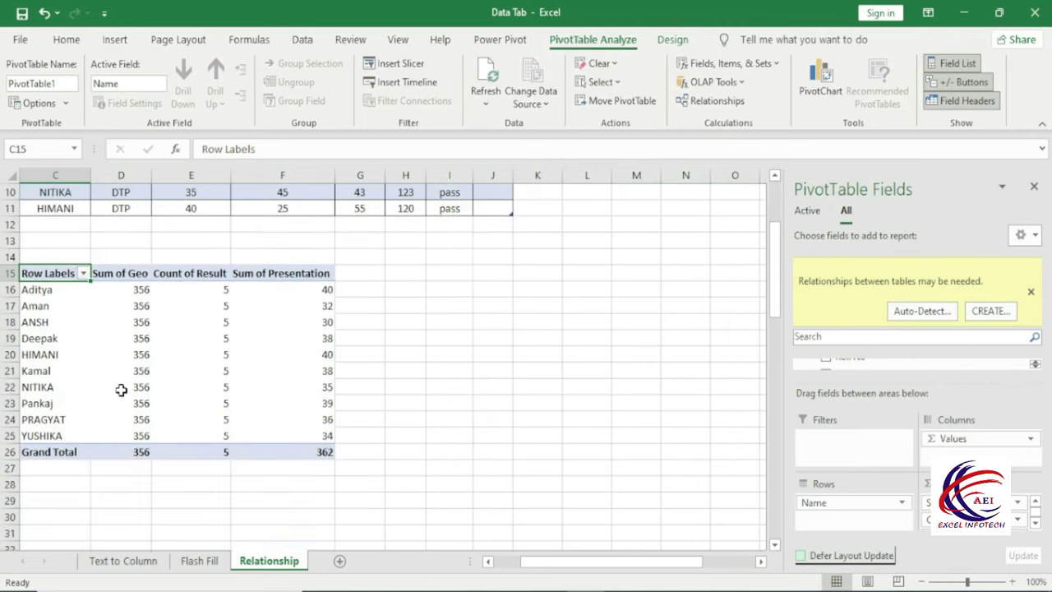
{"action": "mouse_move", "coordinate": [121, 389]}
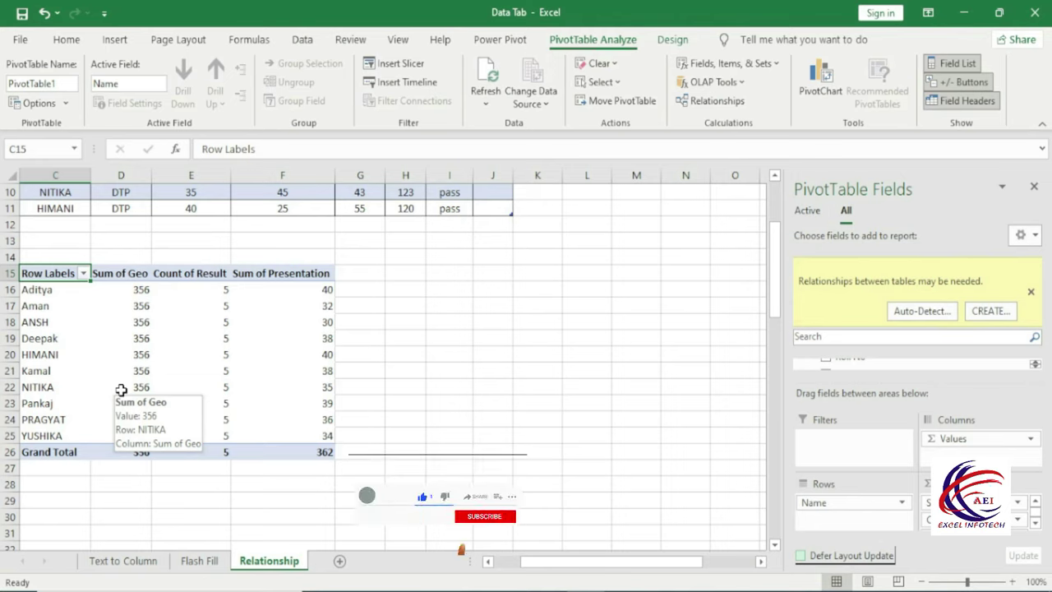
{"action": "mouse_move", "coordinate": [281, 338]}
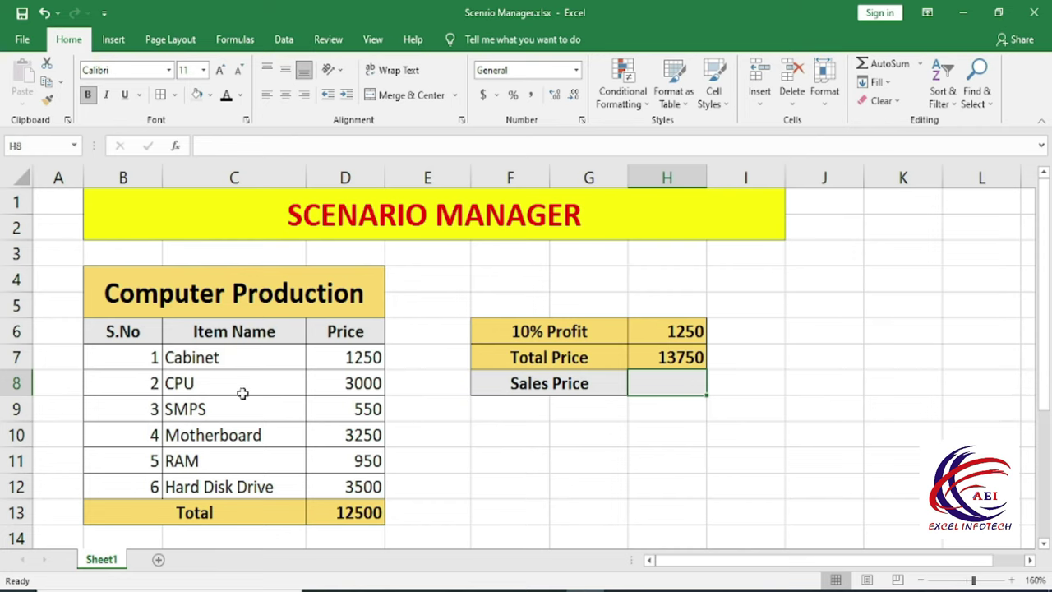
Highlight the item names Cabinet through RAM, their prices, and the empty Sales Price cell H8
{"action": "left_click_drag", "start_coordinate": [219, 359], "coordinate": [222, 466]}
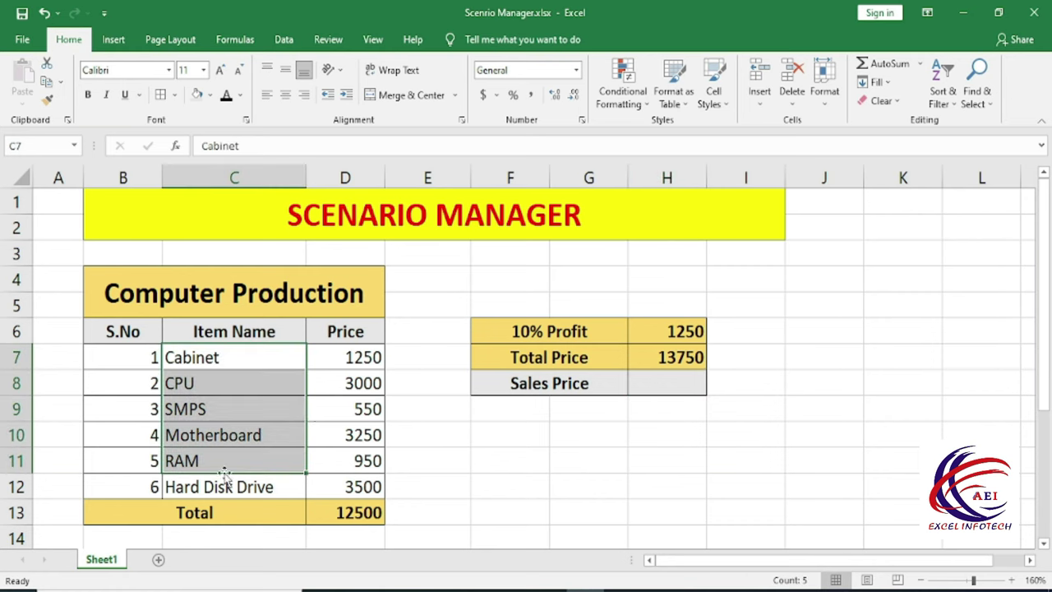
{"action": "left_click_drag", "start_coordinate": [354, 357], "coordinate": [354, 463]}
{"action": "left_click", "coordinate": [428, 408]}
{"action": "left_click", "coordinate": [352, 357]}
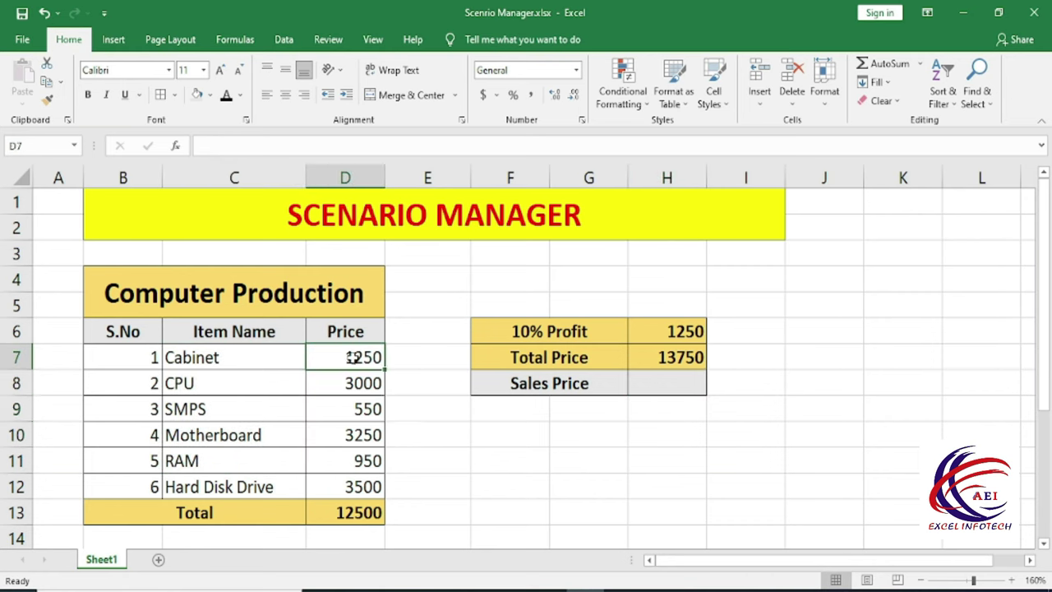
{"action": "left_click_drag", "start_coordinate": [352, 357], "coordinate": [360, 469]}
{"action": "left_click", "coordinate": [656, 384]}
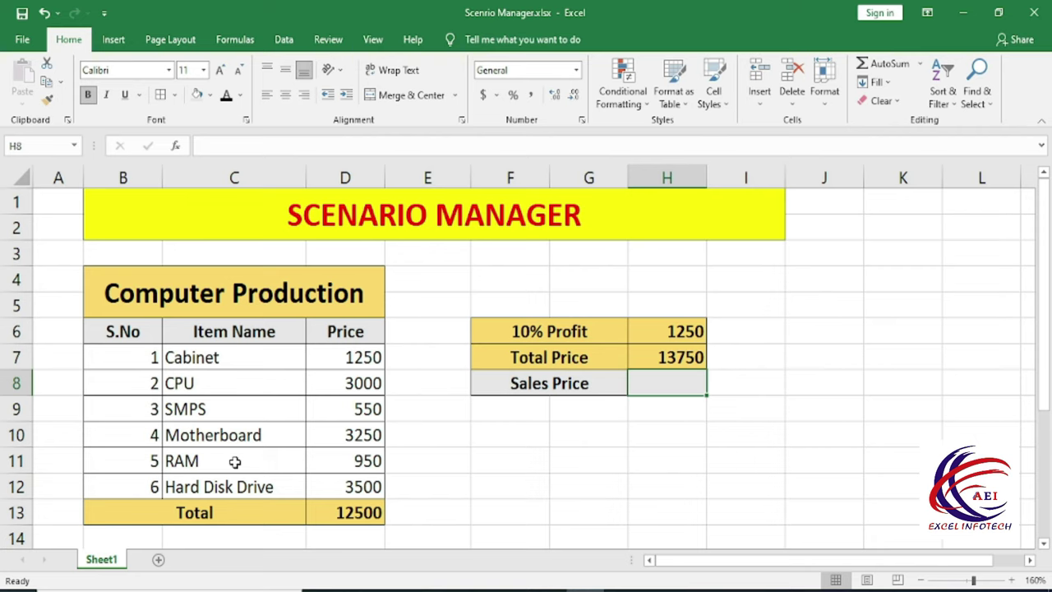
{"action": "left_click", "coordinate": [428, 434]}
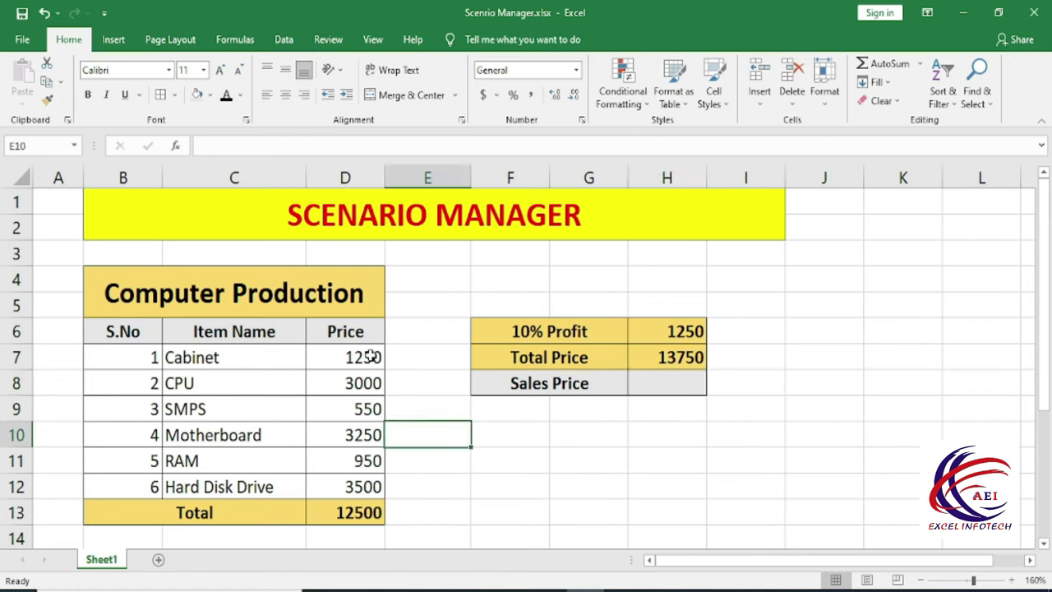
{"action": "left_click_drag", "start_coordinate": [370, 356], "coordinate": [374, 465]}
{"action": "left_click", "coordinate": [439, 440]}
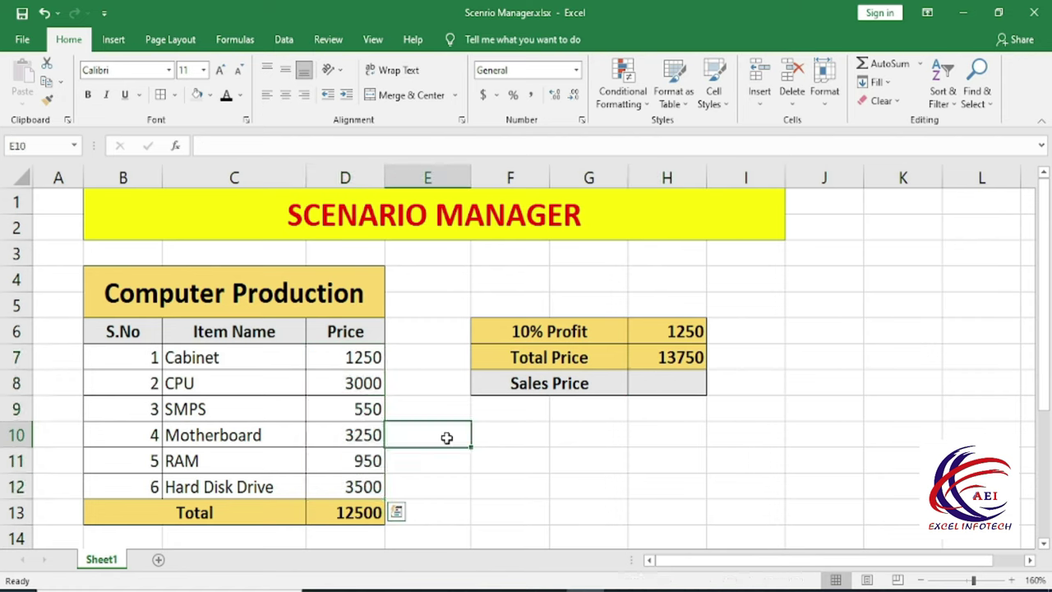
{"action": "left_click", "coordinate": [667, 380]}
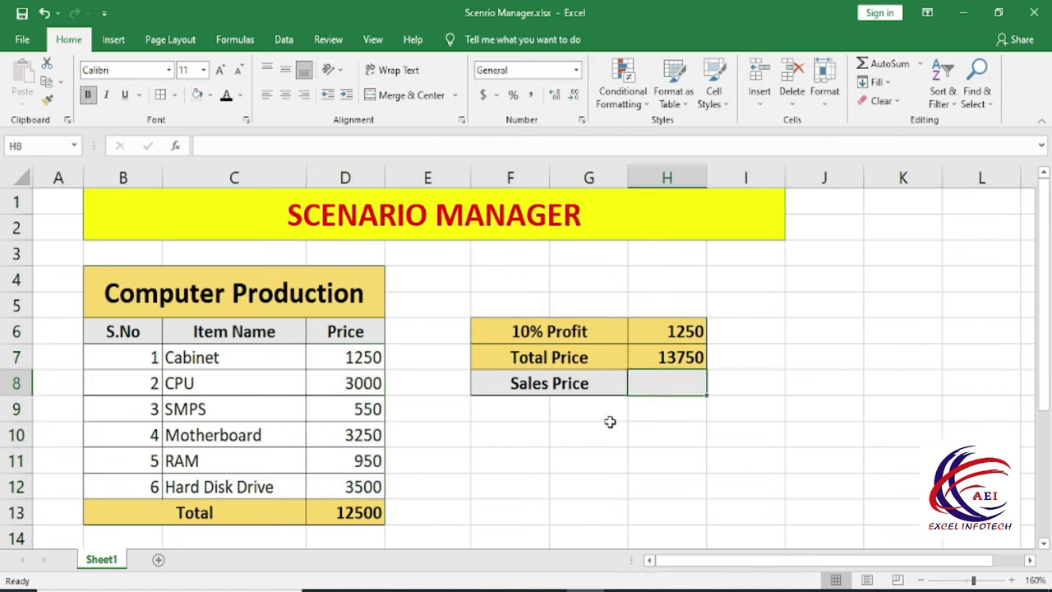
Point out the Sales Price label, then inspect the SUM total and H7 Total Price formula
{"action": "left_click", "coordinate": [532, 455]}
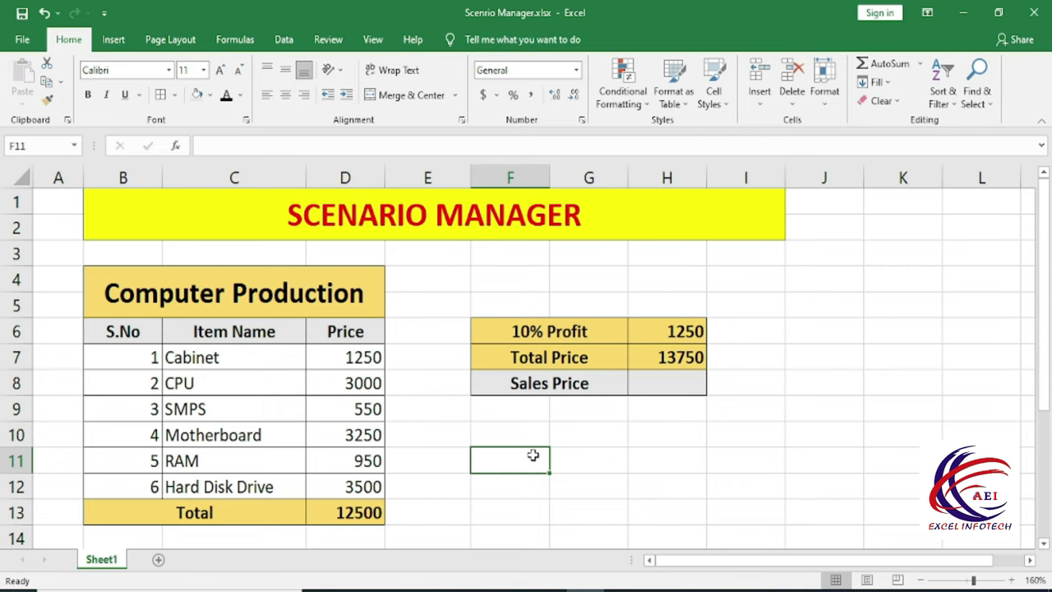
{"action": "left_click", "coordinate": [619, 432]}
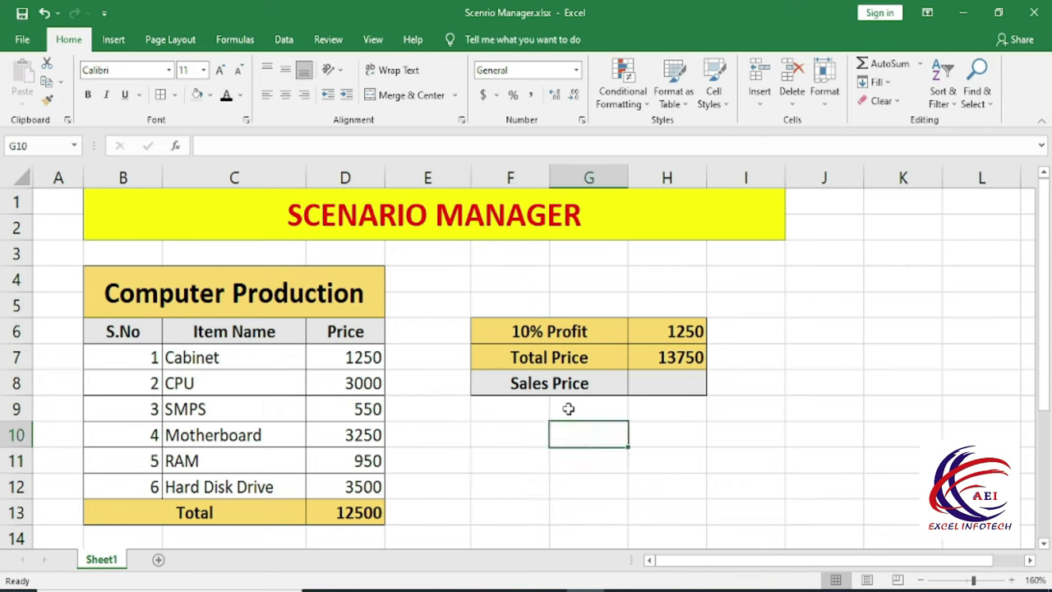
{"action": "left_click", "coordinate": [658, 382]}
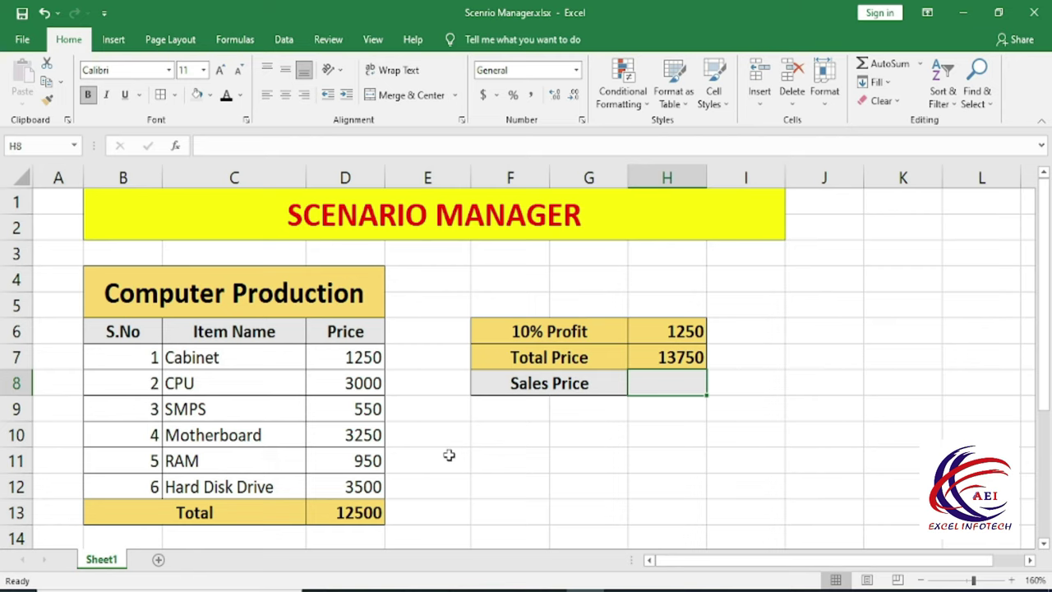
{"action": "left_click", "coordinate": [585, 388]}
{"action": "left_click", "coordinate": [631, 387]}
{"action": "left_click_drag", "start_coordinate": [351, 360], "coordinate": [363, 488]}
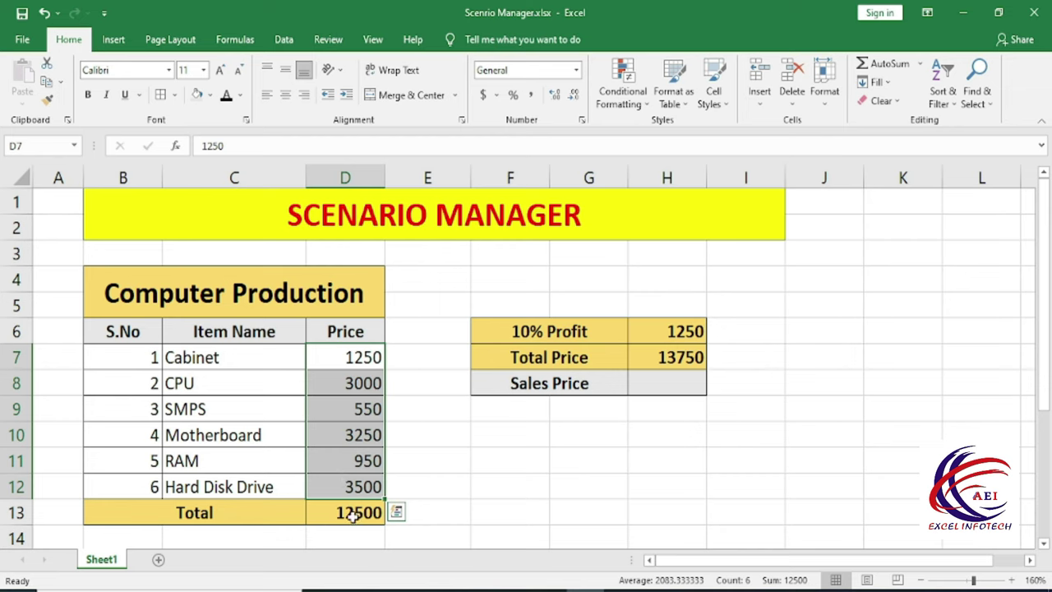
{"action": "left_click", "coordinate": [353, 513]}
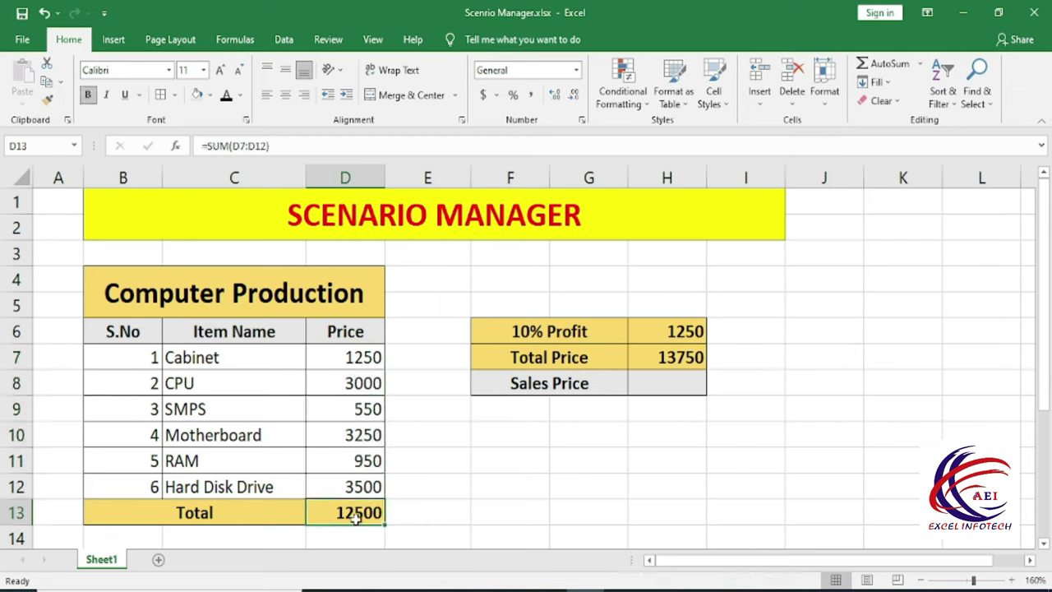
{"action": "left_click", "coordinate": [238, 409]}
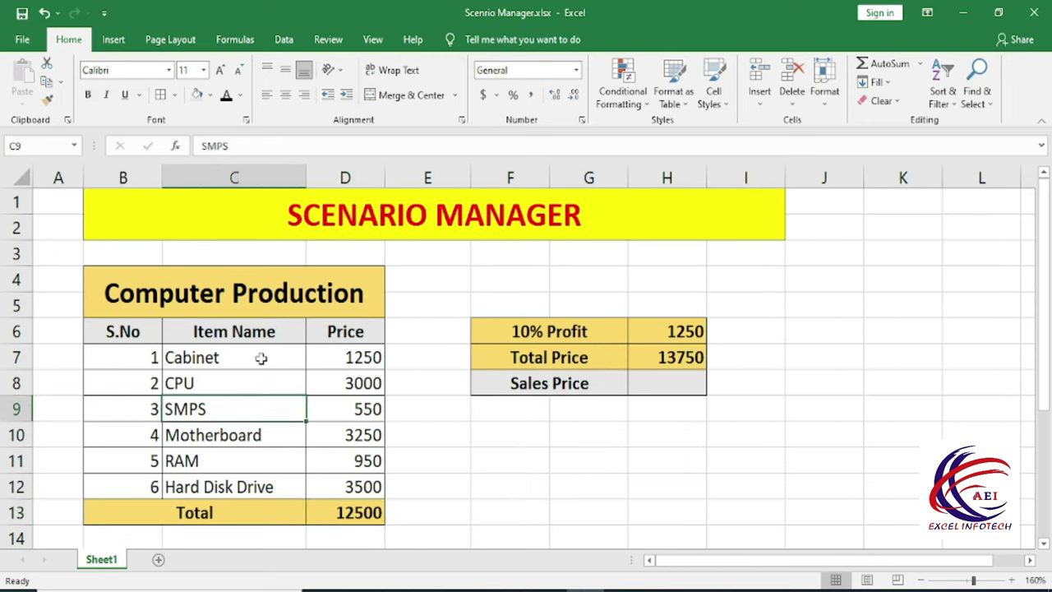
{"action": "left_click_drag", "start_coordinate": [243, 359], "coordinate": [241, 483]}
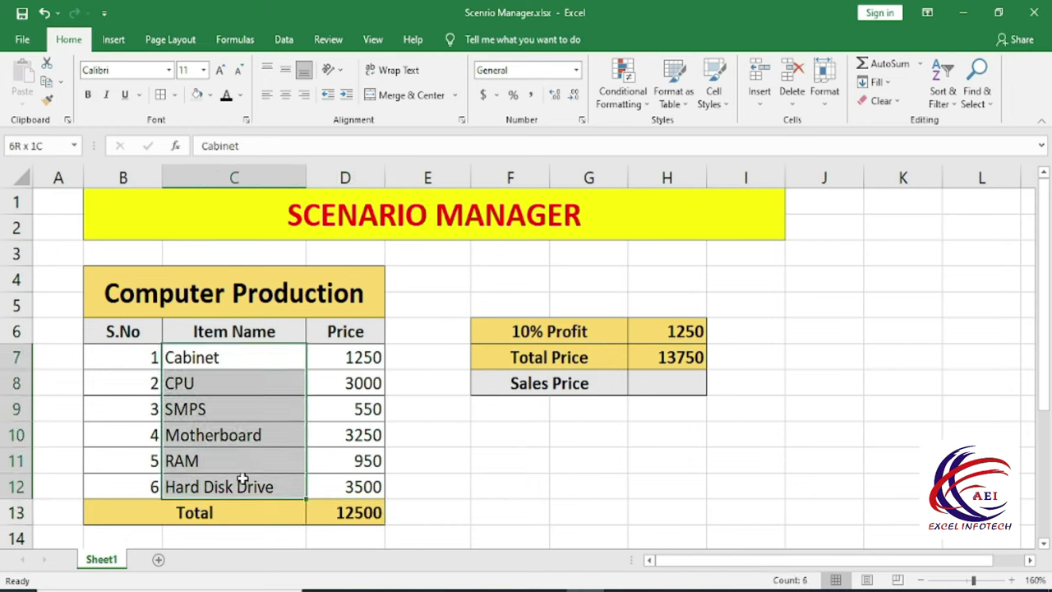
{"action": "left_click_drag", "start_coordinate": [355, 356], "coordinate": [358, 486]}
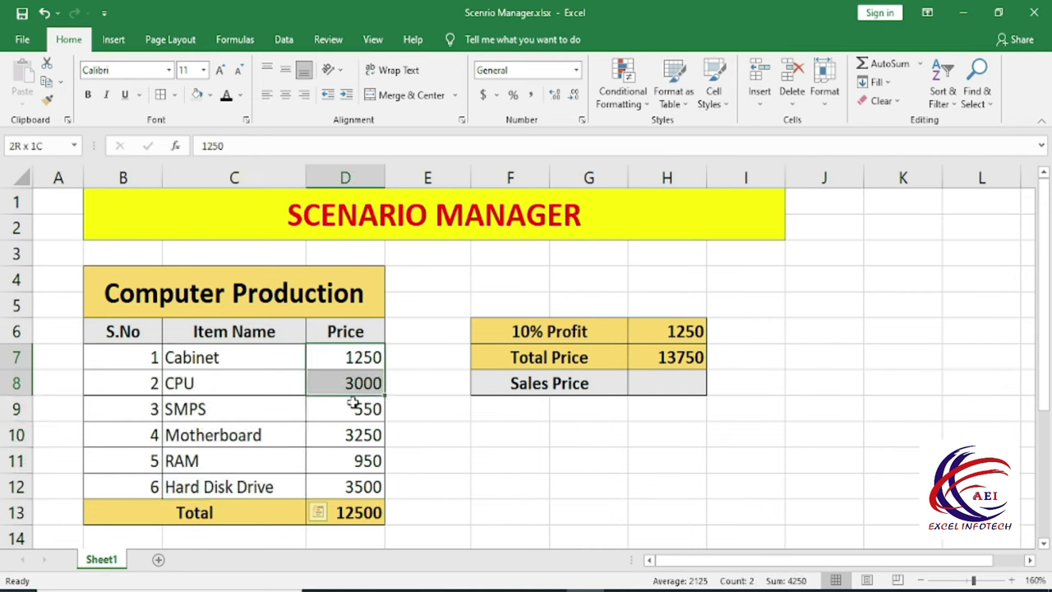
{"action": "left_click", "coordinate": [331, 514]}
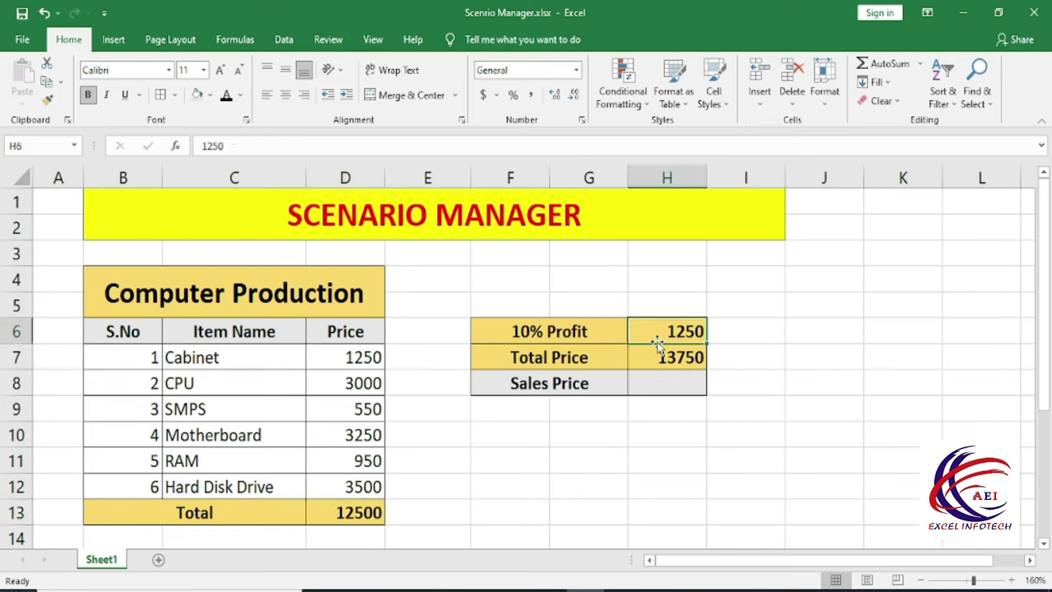
{"action": "left_click", "coordinate": [641, 370]}
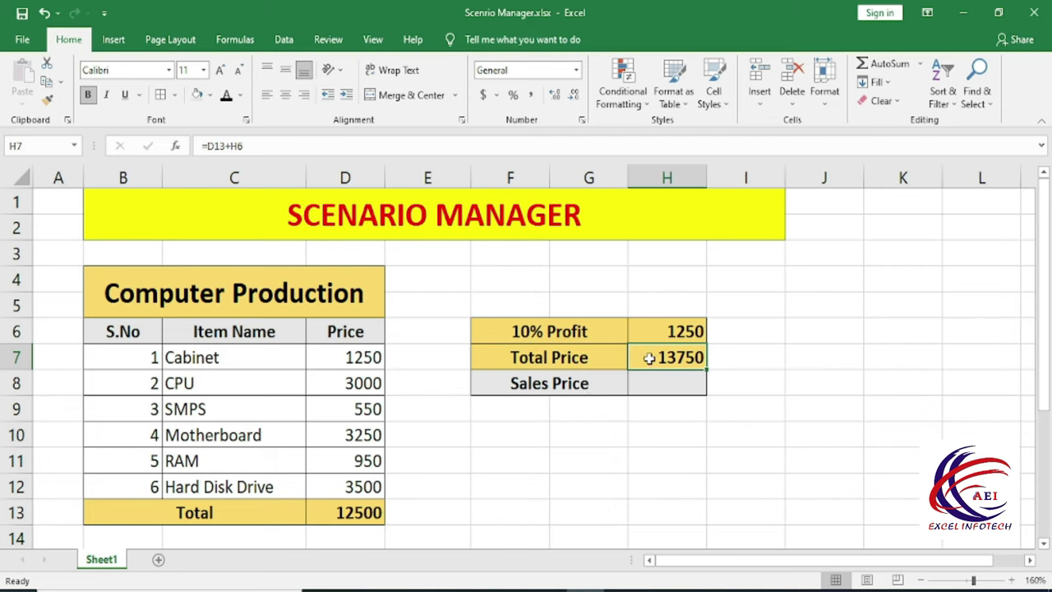
{"action": "left_click", "coordinate": [635, 386]}
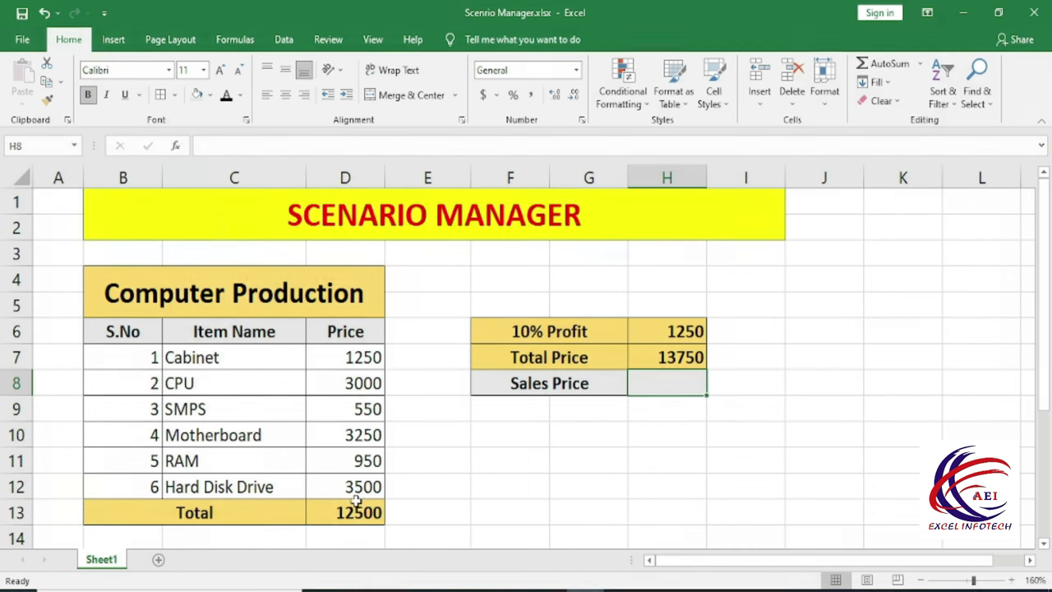
Point out the item prices, 10% profit and total price, then select prices D7:D12
{"action": "left_click_drag", "start_coordinate": [209, 355], "coordinate": [228, 487]}
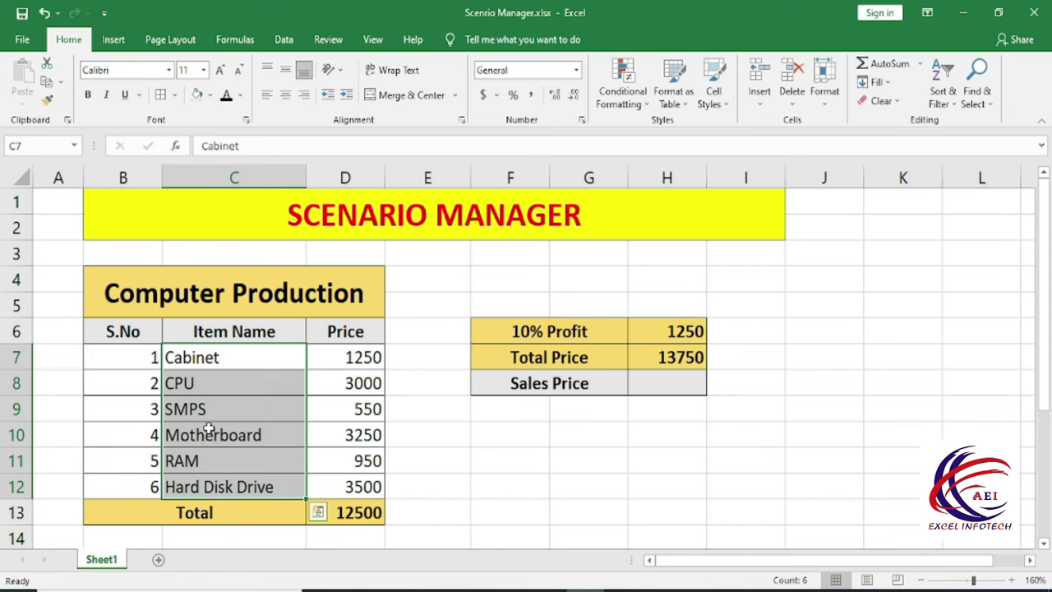
{"action": "left_click", "coordinate": [353, 356]}
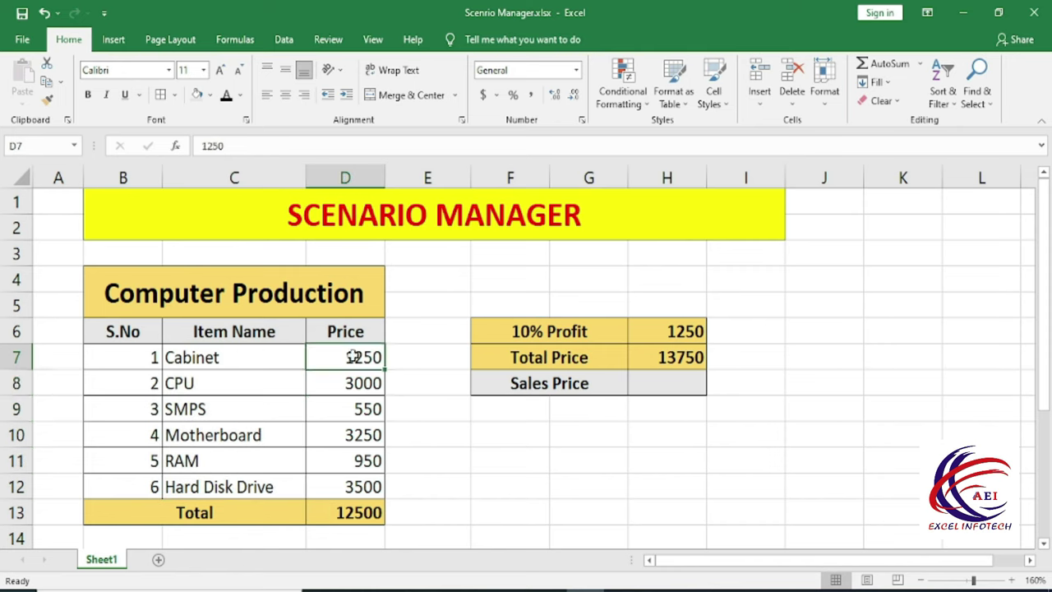
{"action": "left_click", "coordinate": [350, 378]}
{"action": "left_click", "coordinate": [361, 416]}
{"action": "left_click", "coordinate": [353, 514]}
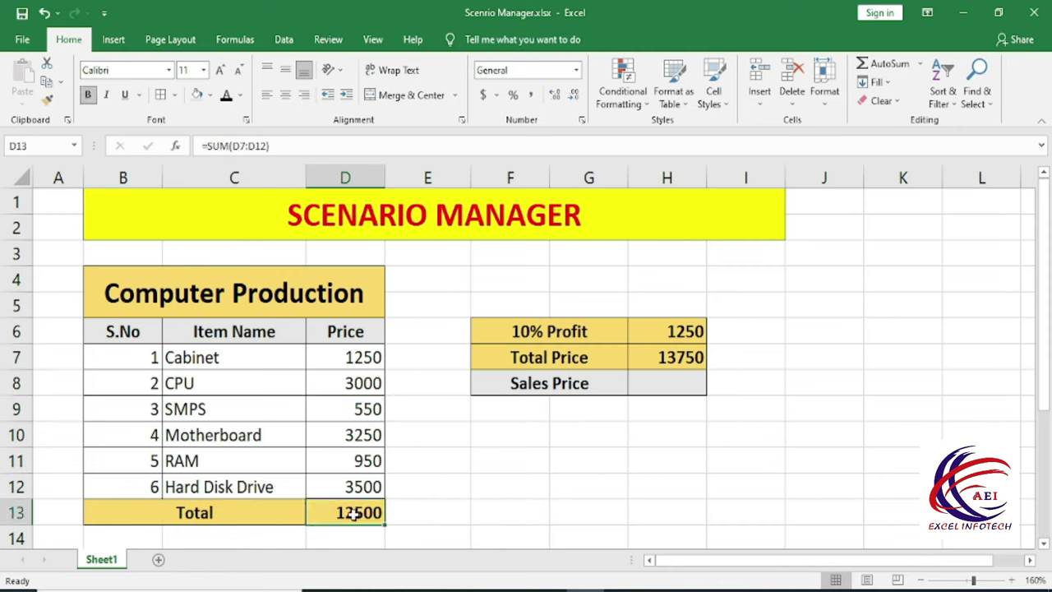
{"action": "left_click", "coordinate": [665, 331]}
{"action": "left_click", "coordinate": [567, 331]}
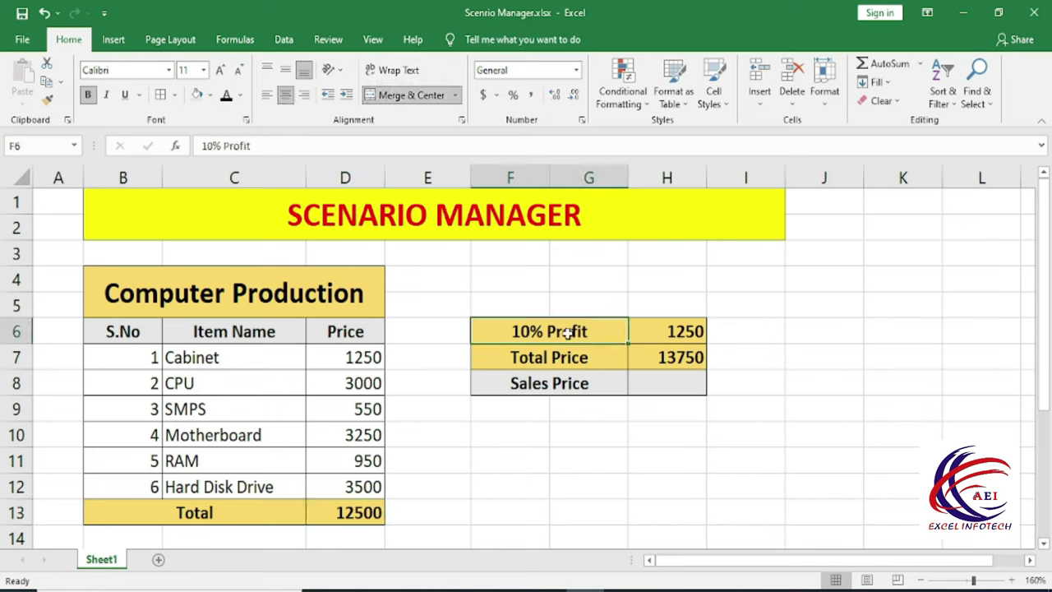
{"action": "left_click", "coordinate": [662, 331]}
{"action": "left_click", "coordinate": [324, 522]}
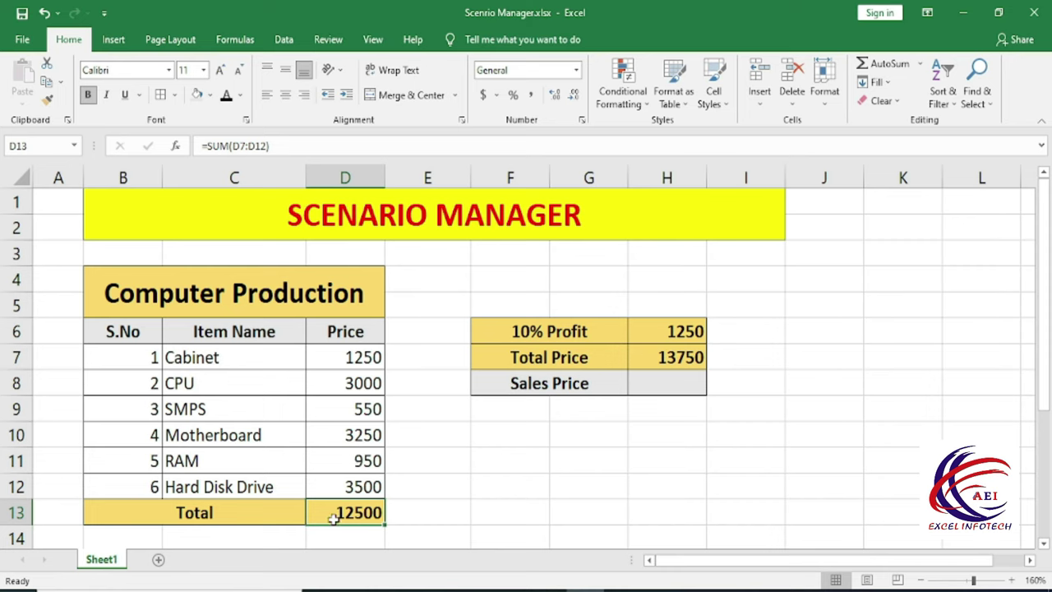
{"action": "left_click", "coordinate": [556, 355]}
{"action": "left_click", "coordinate": [671, 355]}
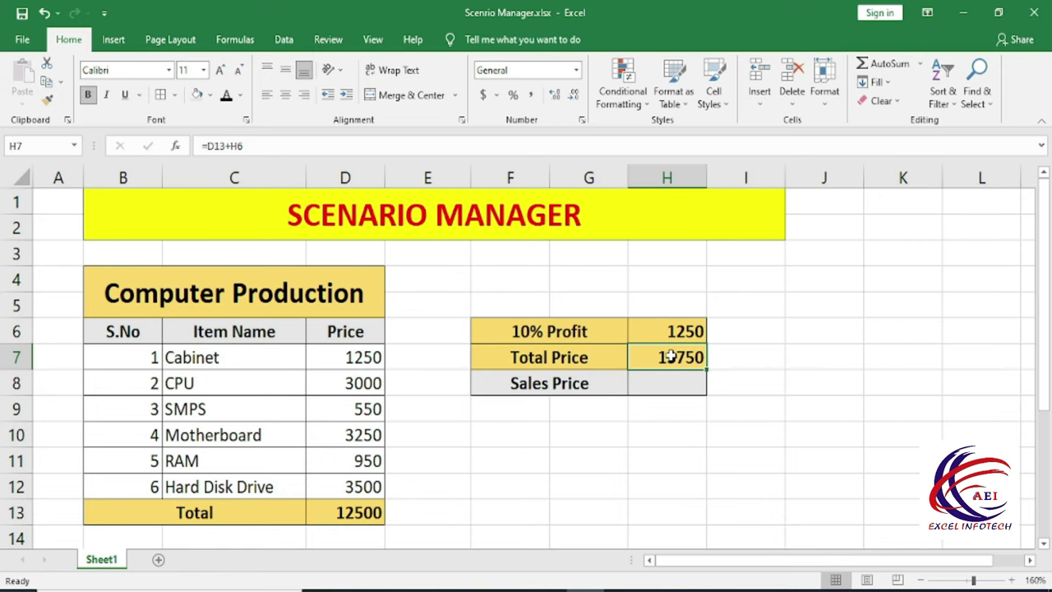
{"action": "left_click", "coordinate": [643, 382]}
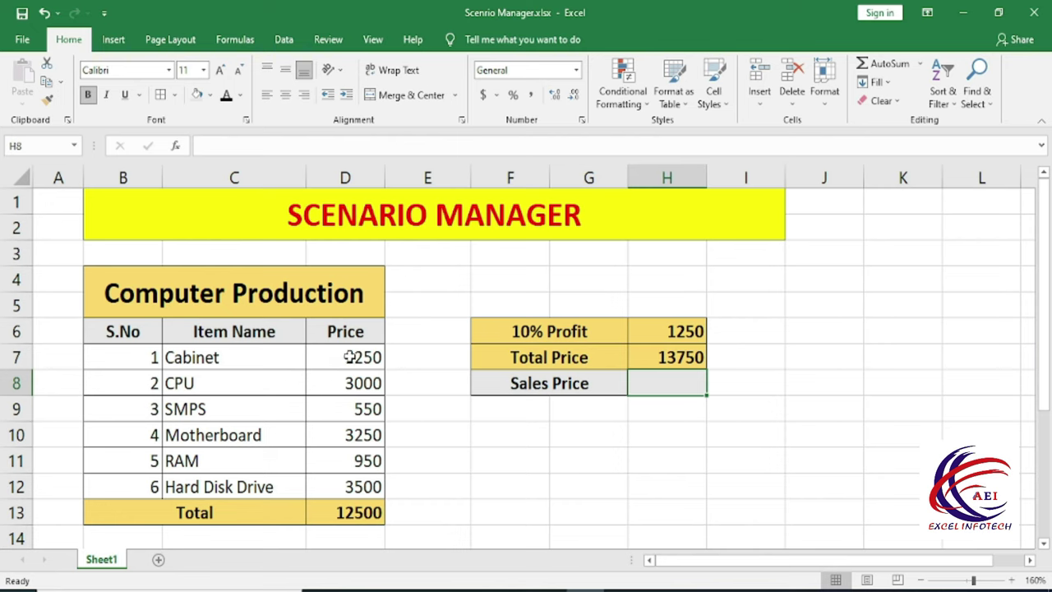
{"action": "left_click_drag", "start_coordinate": [350, 357], "coordinate": [347, 485]}
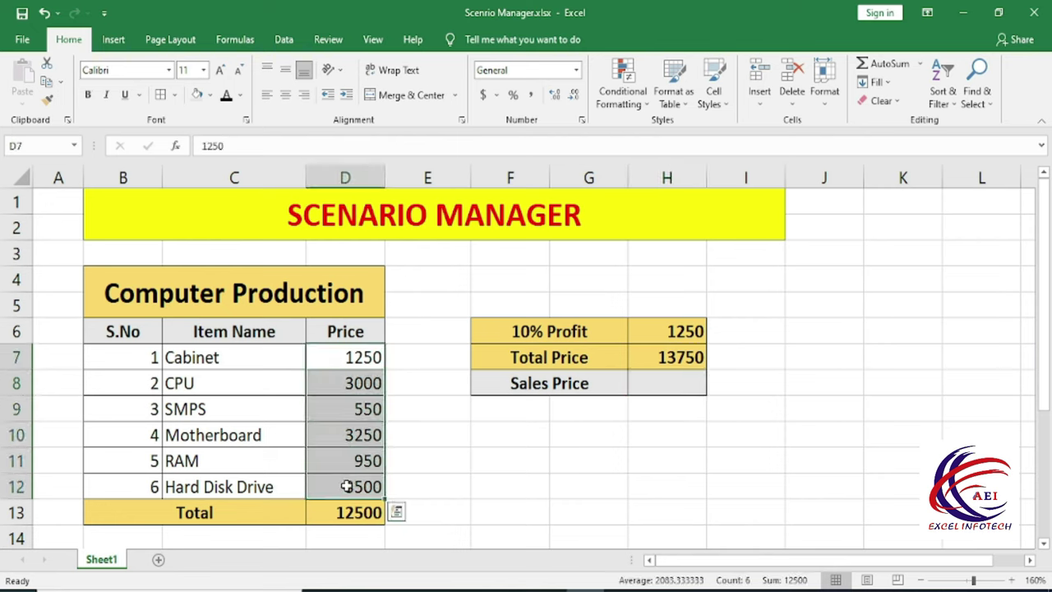
Open Scenario Manager from Data > What-If Analysis, showing no scenarios defined yet
{"action": "left_click", "coordinate": [281, 41]}
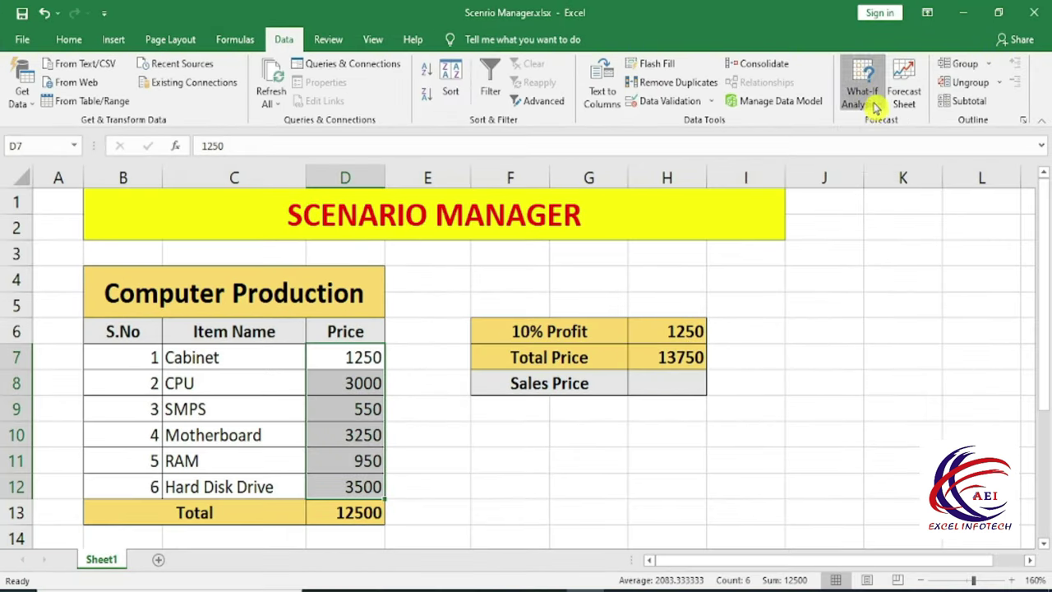
{"action": "left_click", "coordinate": [876, 108]}
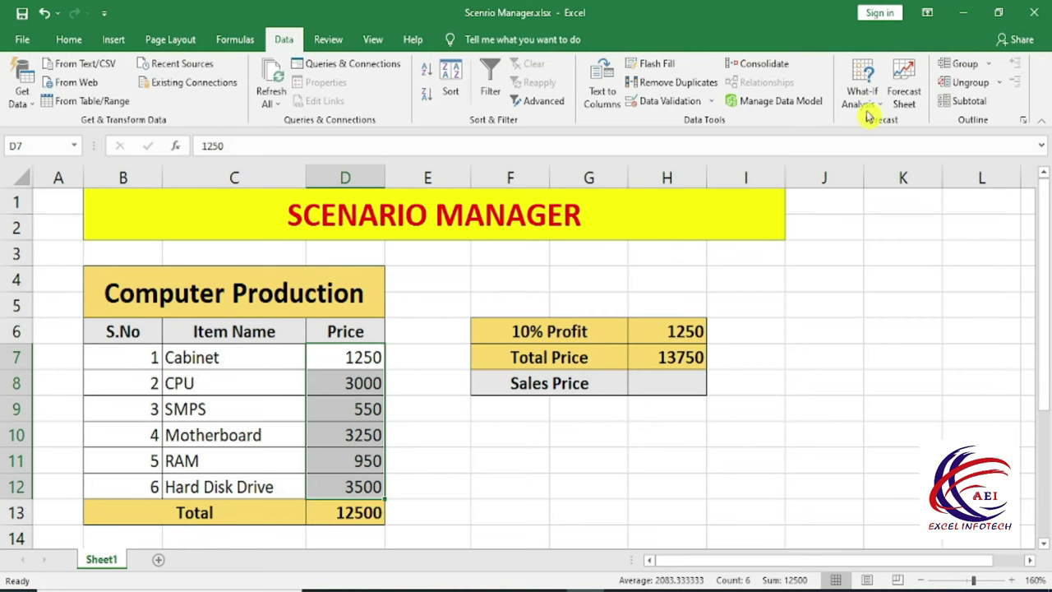
{"action": "left_click", "coordinate": [869, 116]}
{"action": "left_click", "coordinate": [871, 120]}
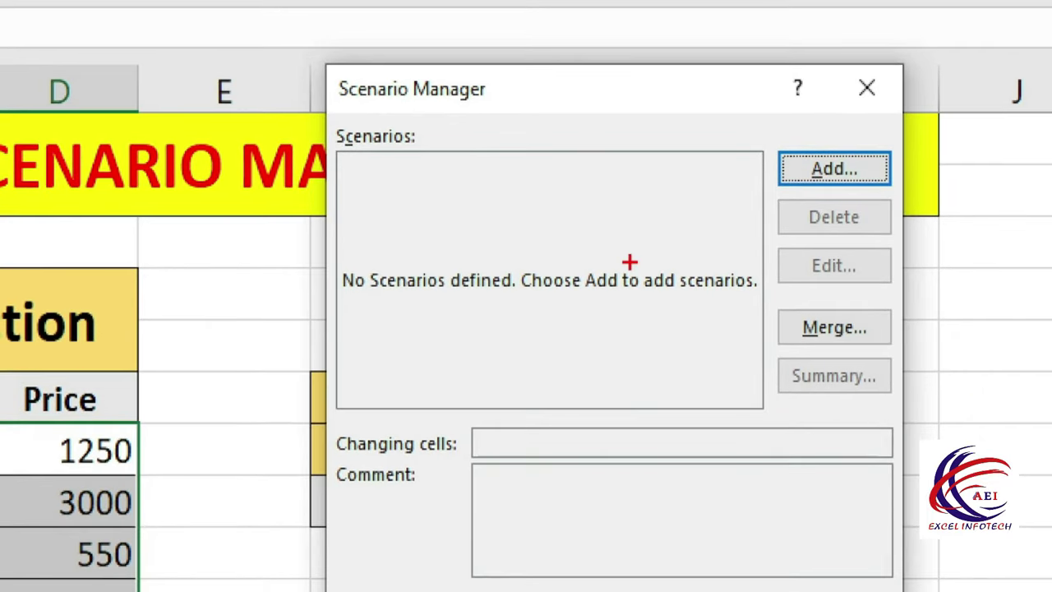
{"action": "left_click_drag", "start_coordinate": [774, 127], "coordinate": [948, 212]}
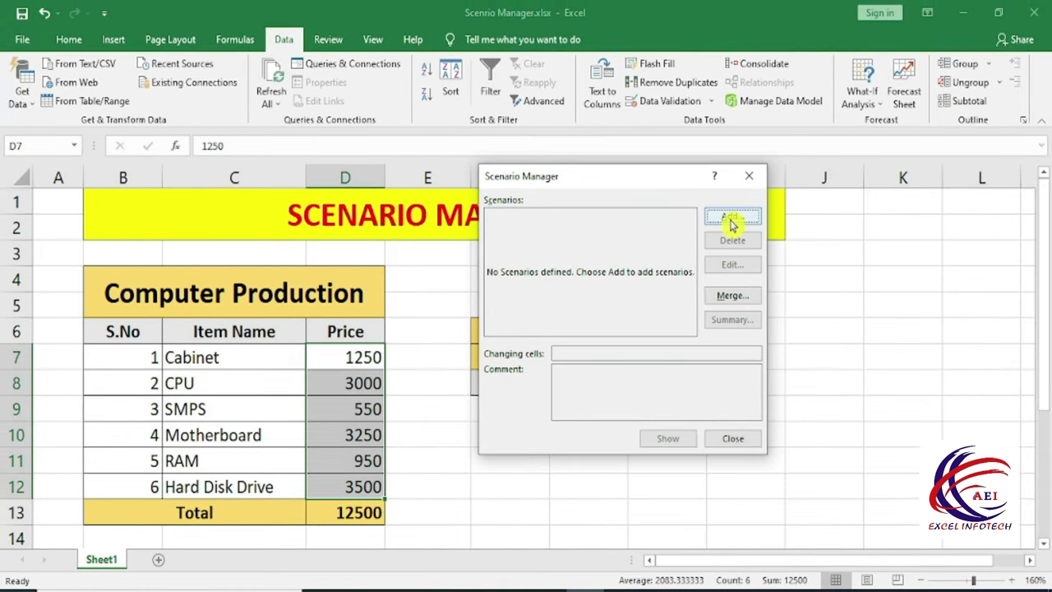
{"action": "left_click", "coordinate": [731, 218]}
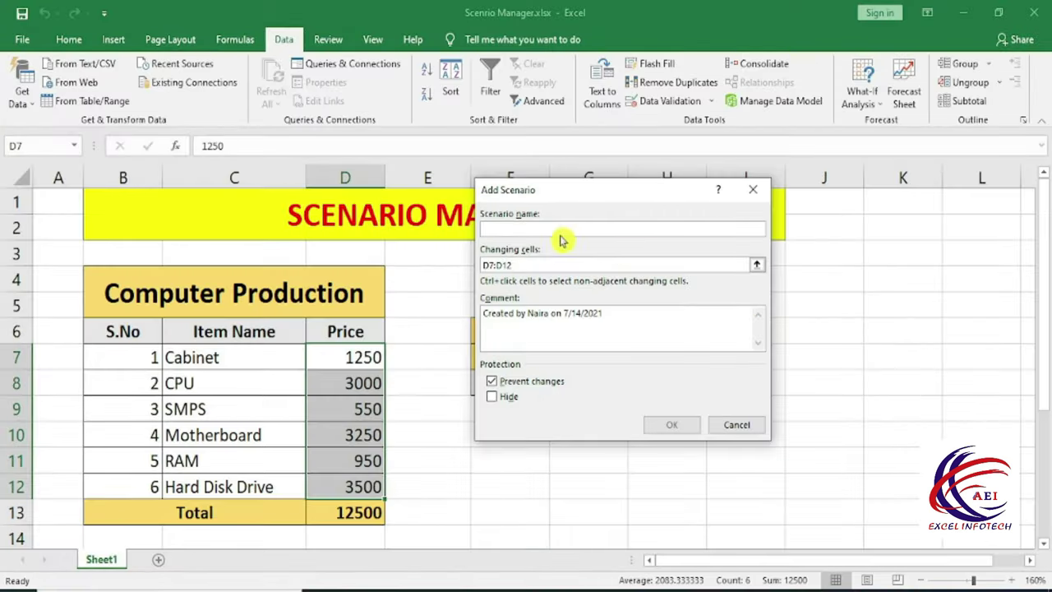
Name the scenario MinPrice and enter prices 1200, 2800, 500, 3200 and 900
{"action": "type", "text": "MinPrice"}
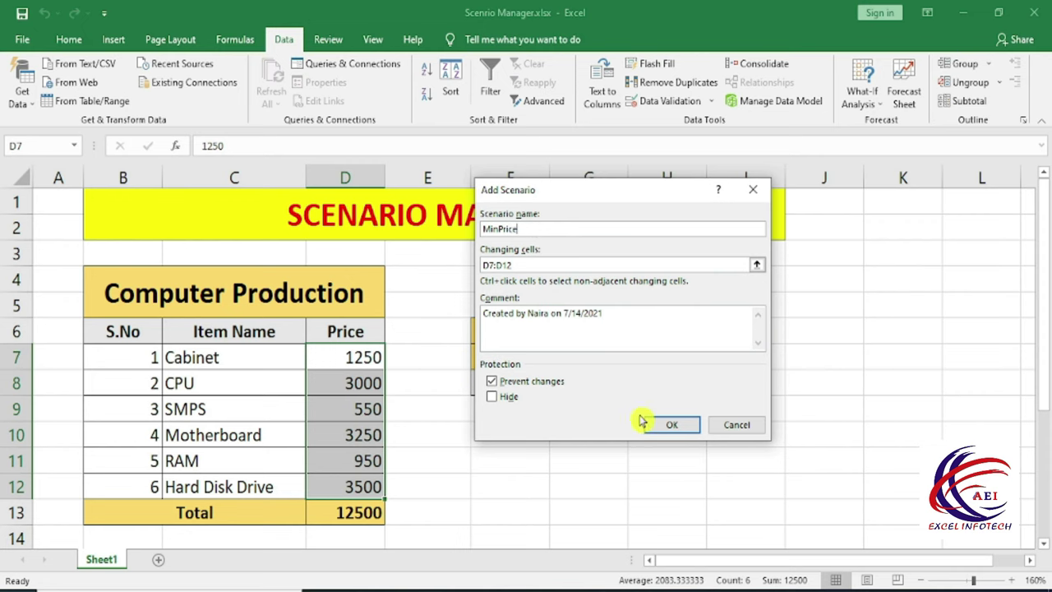
{"action": "left_click", "coordinate": [665, 424]}
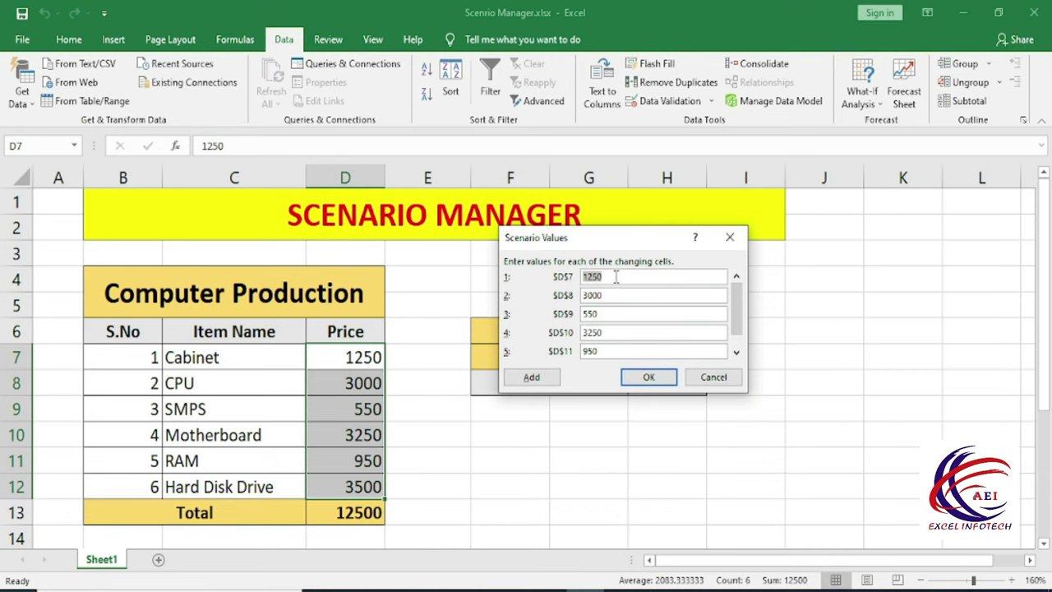
{"action": "key", "text": "BackSpace"}
{"action": "type", "text": "1200"}
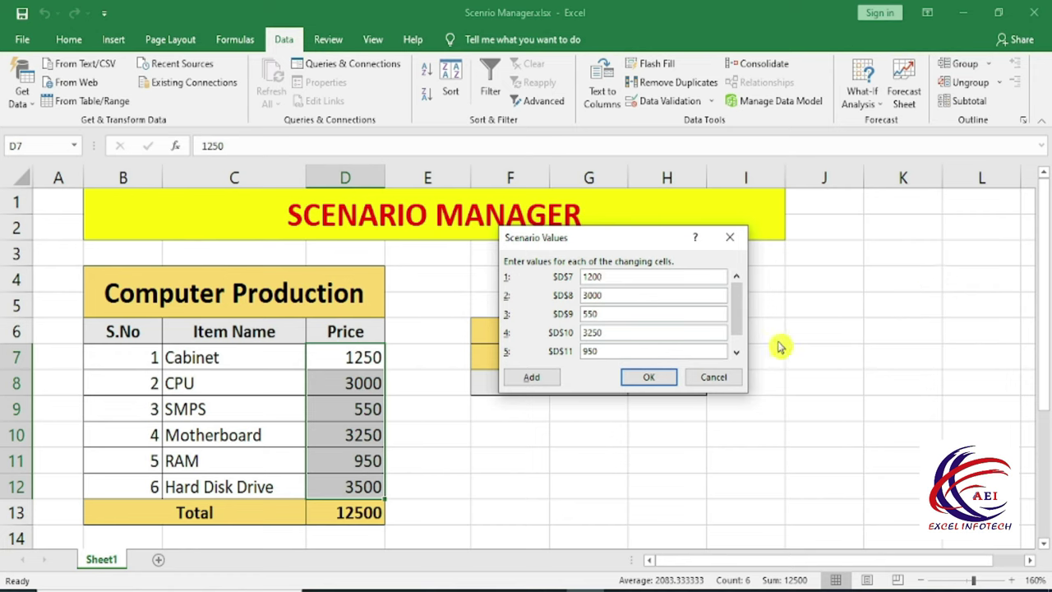
{"action": "type", "text": "28"}
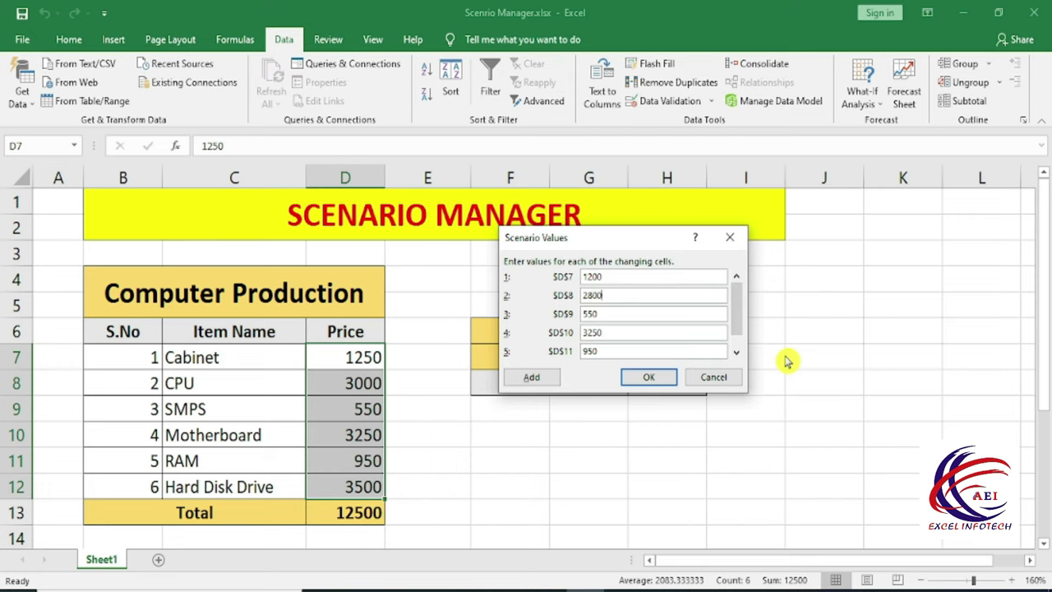
{"action": "key", "text": "Tab"}
{"action": "type", "text": "5"}
{"action": "key", "text": "Tab"}
{"action": "type", "text": "3200"}
{"action": "key", "text": "Tab"}
{"action": "type", "text": "900"}
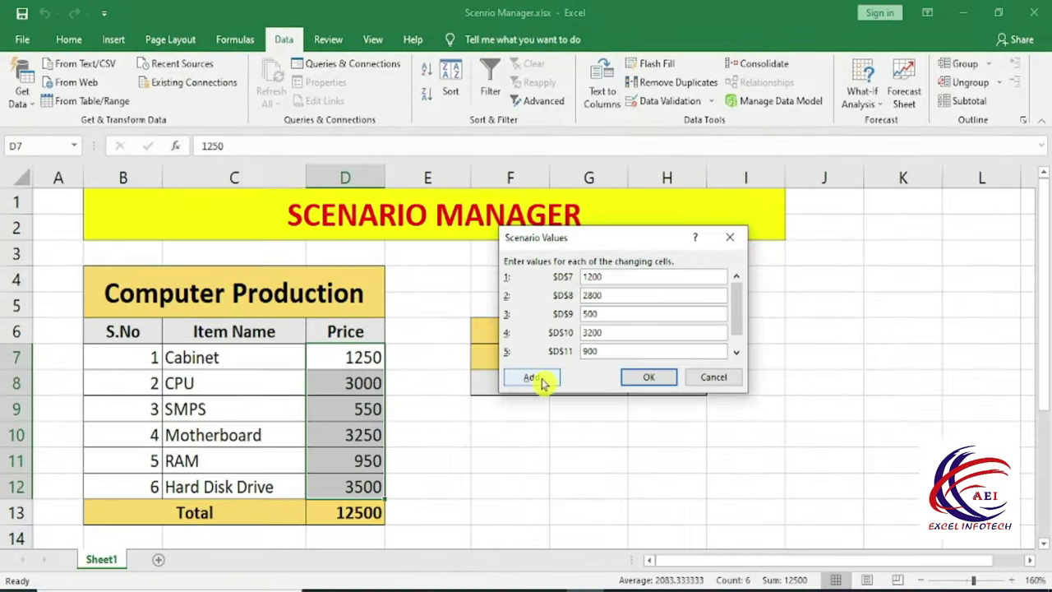
Save MinPrice and create a second scenario named Max Price on the same cells
{"action": "left_click", "coordinate": [540, 378]}
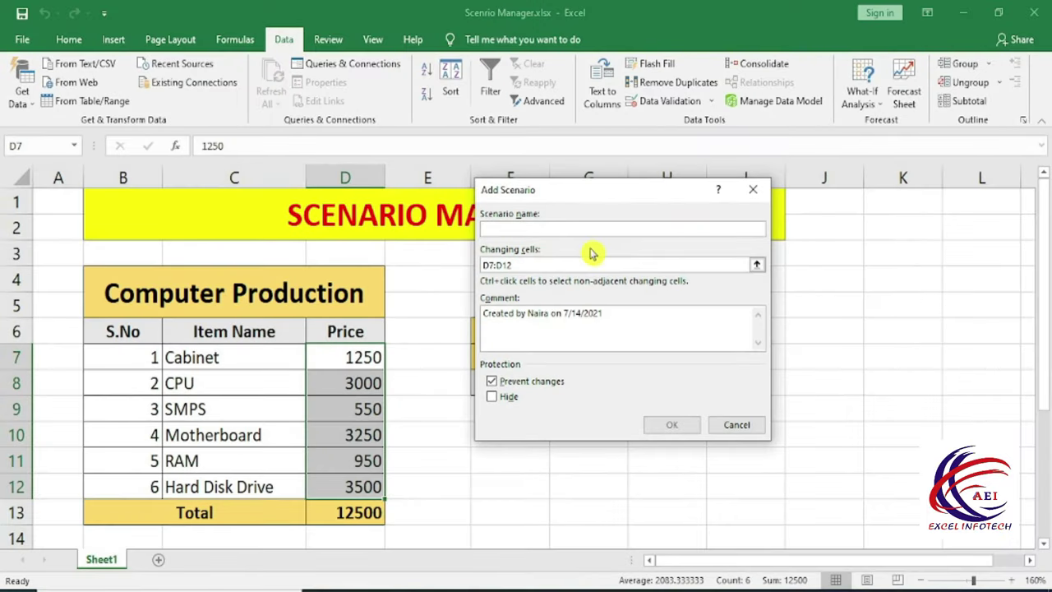
{"action": "type", "text": "Max "}
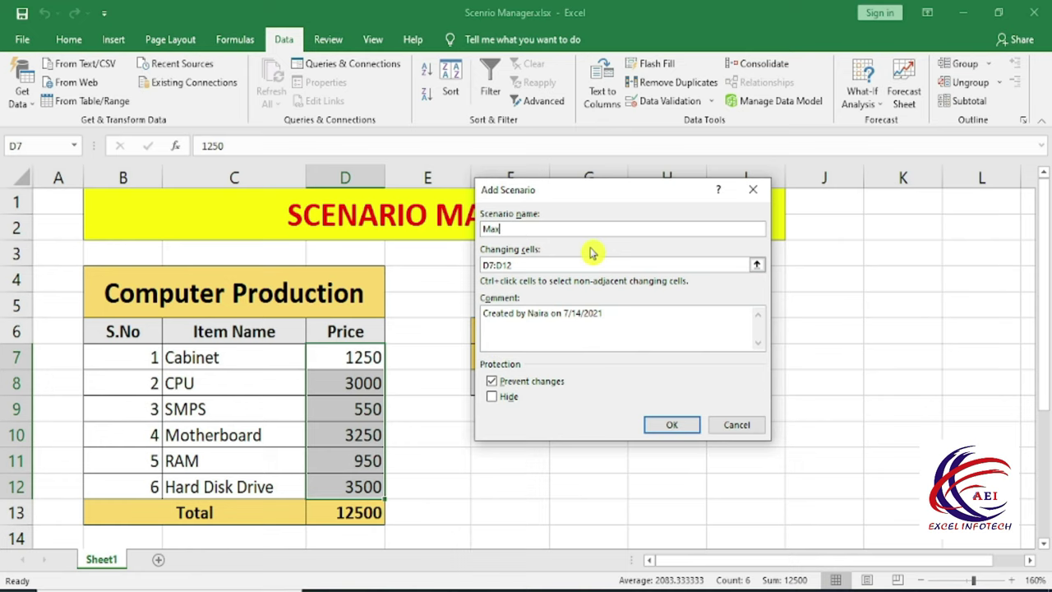
{"action": "type", "text": "Price"}
{"action": "left_click", "coordinate": [670, 423]}
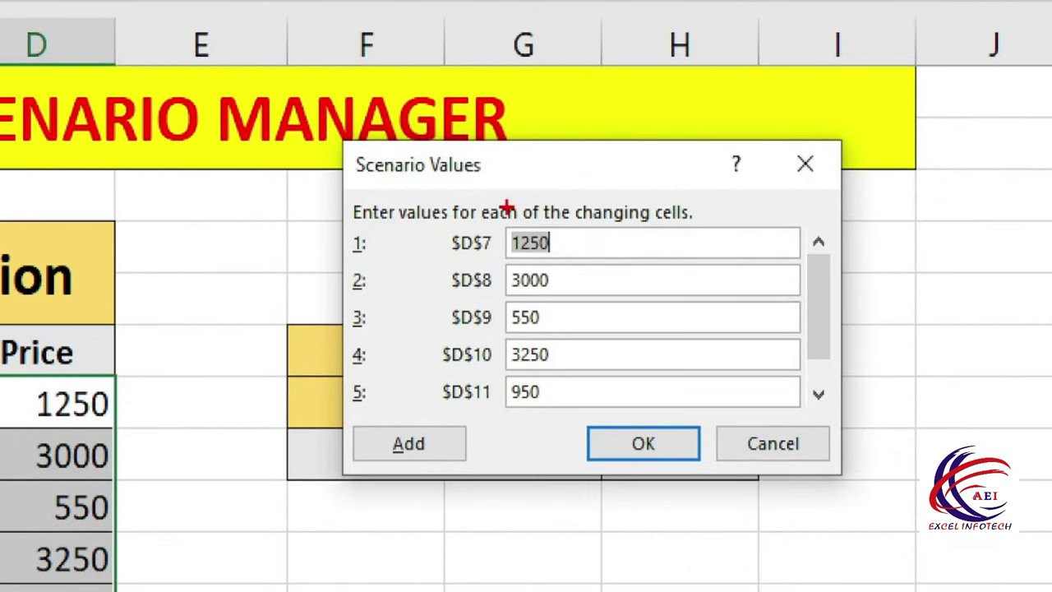
{"action": "left_click_drag", "start_coordinate": [400, 184], "coordinate": [628, 429]}
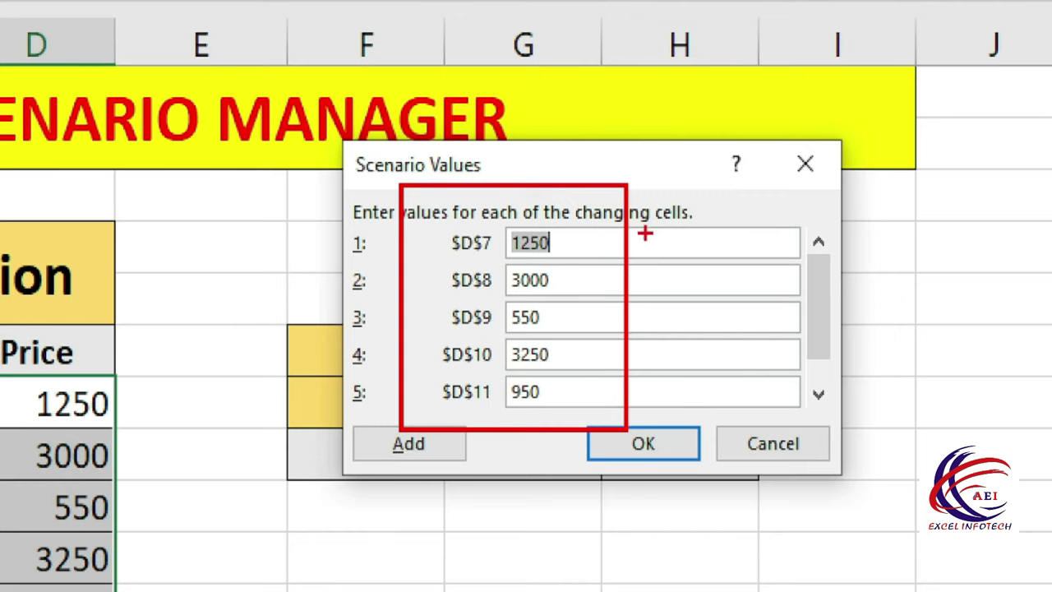
{"action": "left_click_drag", "start_coordinate": [645, 238], "coordinate": [717, 204]}
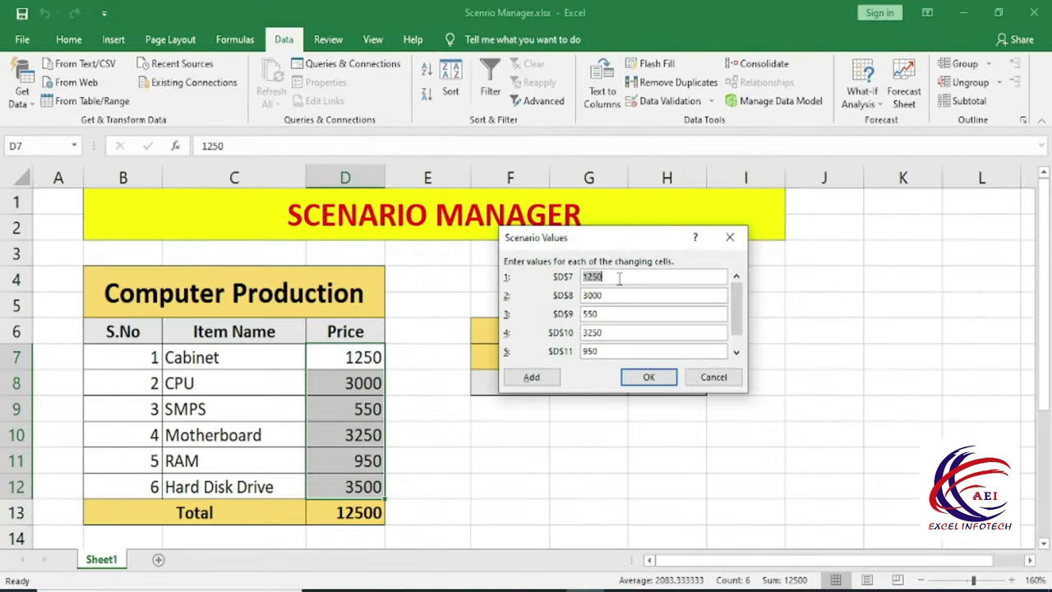
Enter Max Price values 1350, 3200, 600, 3300 and 1050, and save the scenario
{"action": "key", "text": "BackSpace"}
{"action": "type", "text": "350"}
{"action": "key", "text": "Tab"}
{"action": "type", "text": "3200"}
{"action": "key", "text": "Tab"}
{"action": "type", "text": "600"}
{"action": "key", "text": "Tab"}
{"action": "type", "text": "3300"}
{"action": "key", "text": "Tab"}
{"action": "type", "text": "10"}
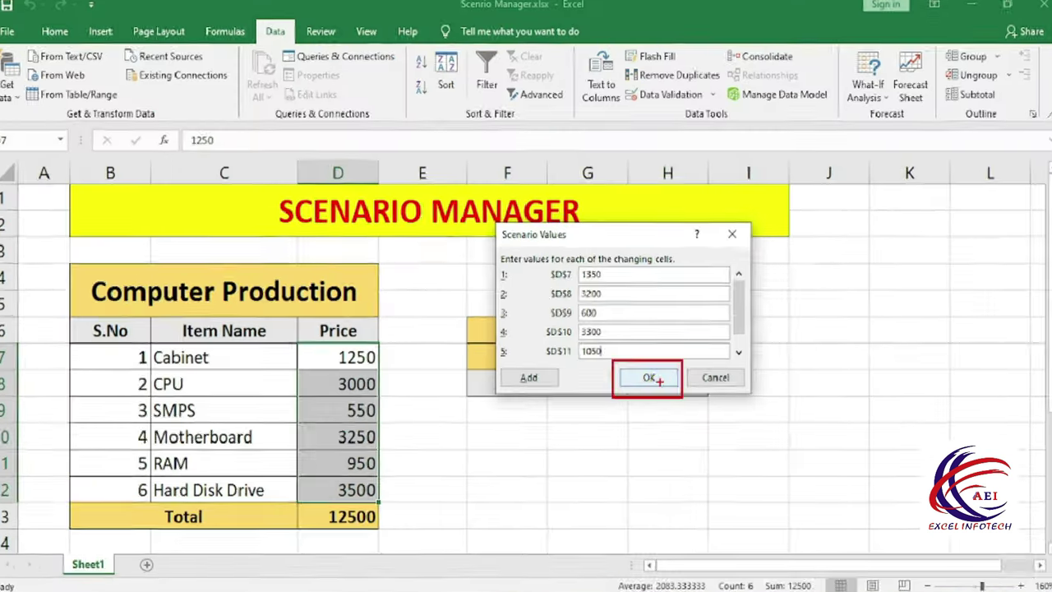
{"action": "left_click", "coordinate": [651, 378]}
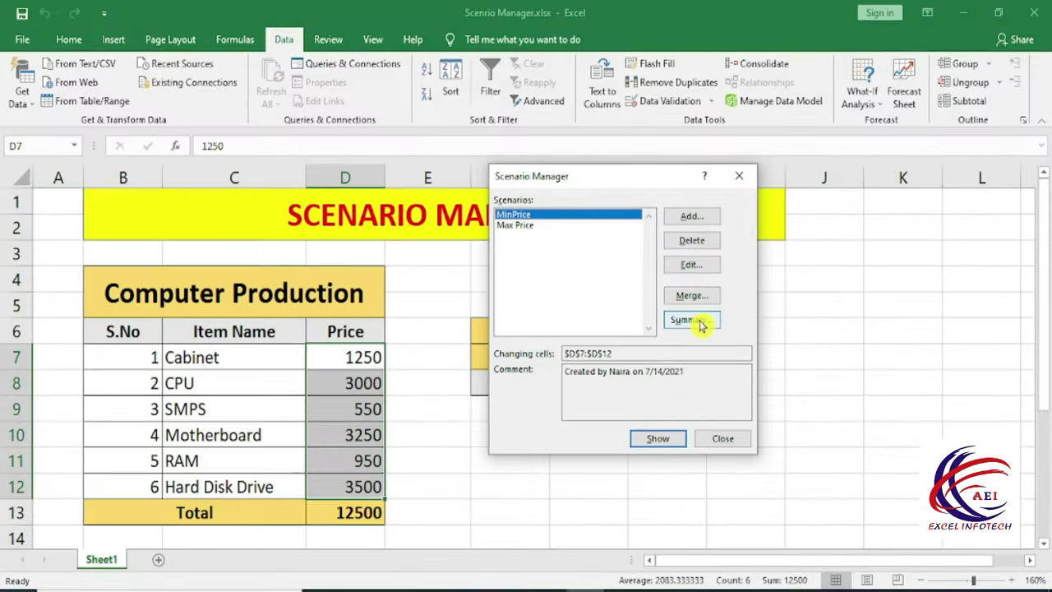
Set up a Scenario summary report using D13 as the result cell
{"action": "left_click", "coordinate": [694, 320]}
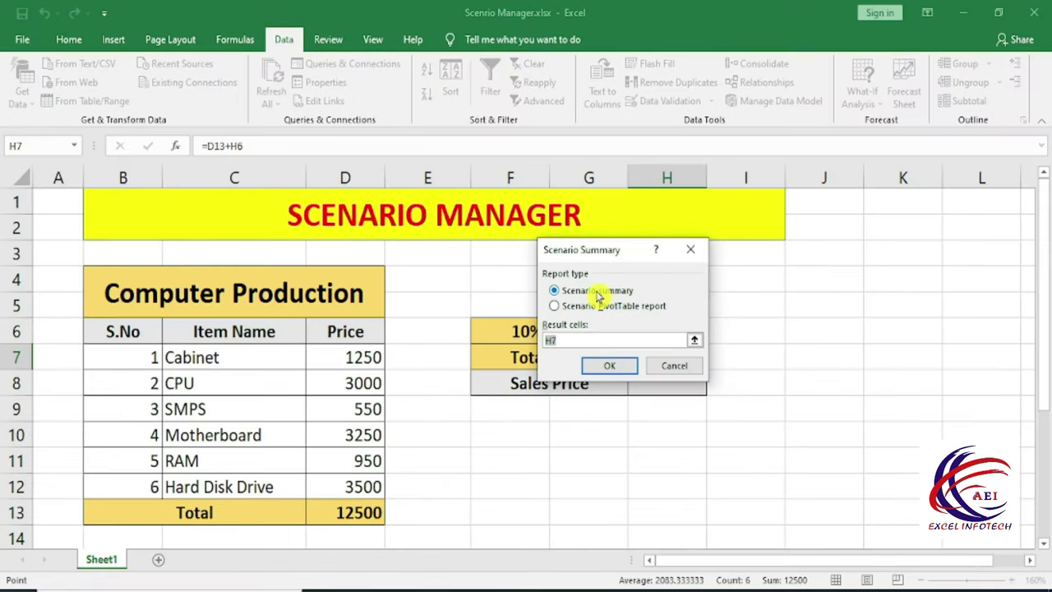
{"action": "left_click", "coordinate": [597, 293]}
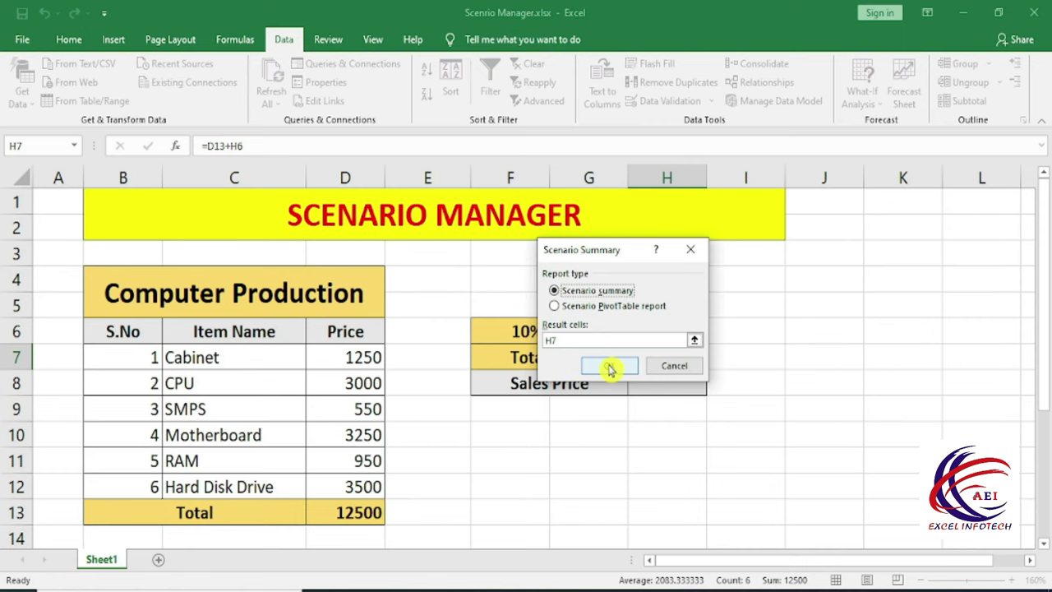
{"action": "left_click", "coordinate": [566, 344]}
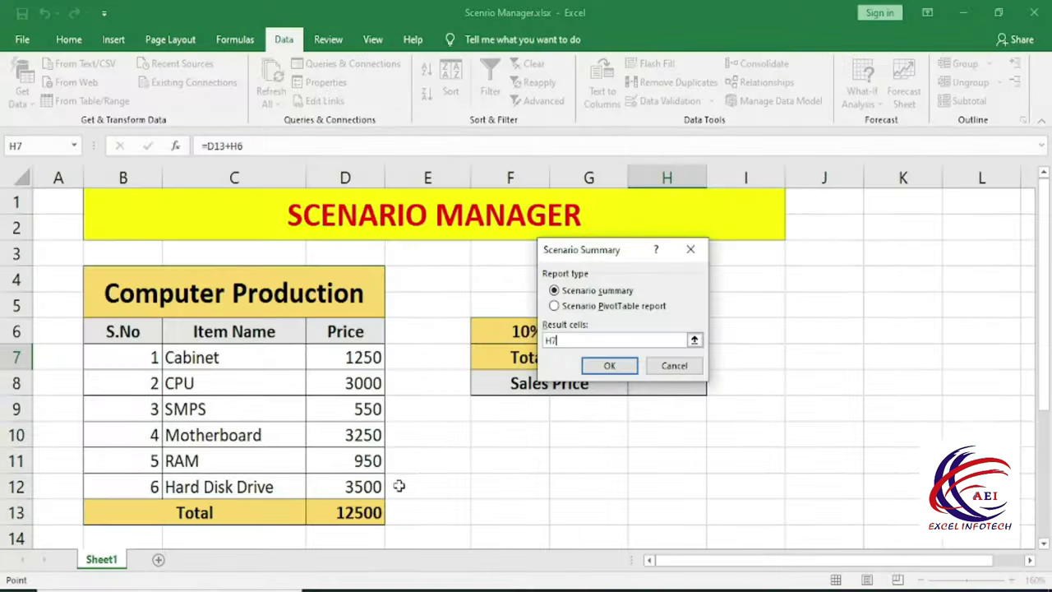
{"action": "left_click", "coordinate": [362, 513]}
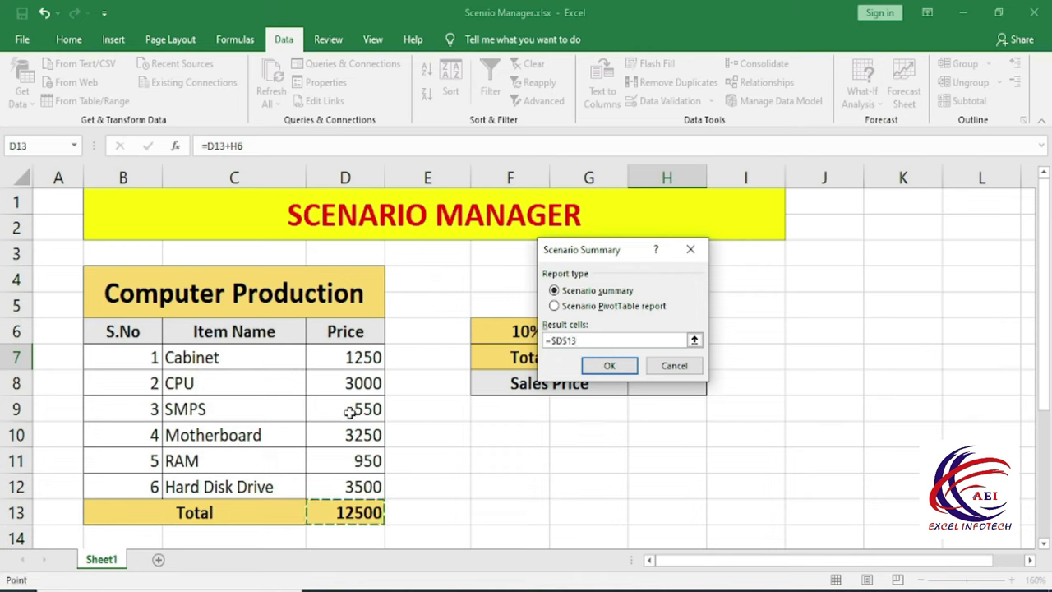
{"action": "left_click", "coordinate": [608, 366]}
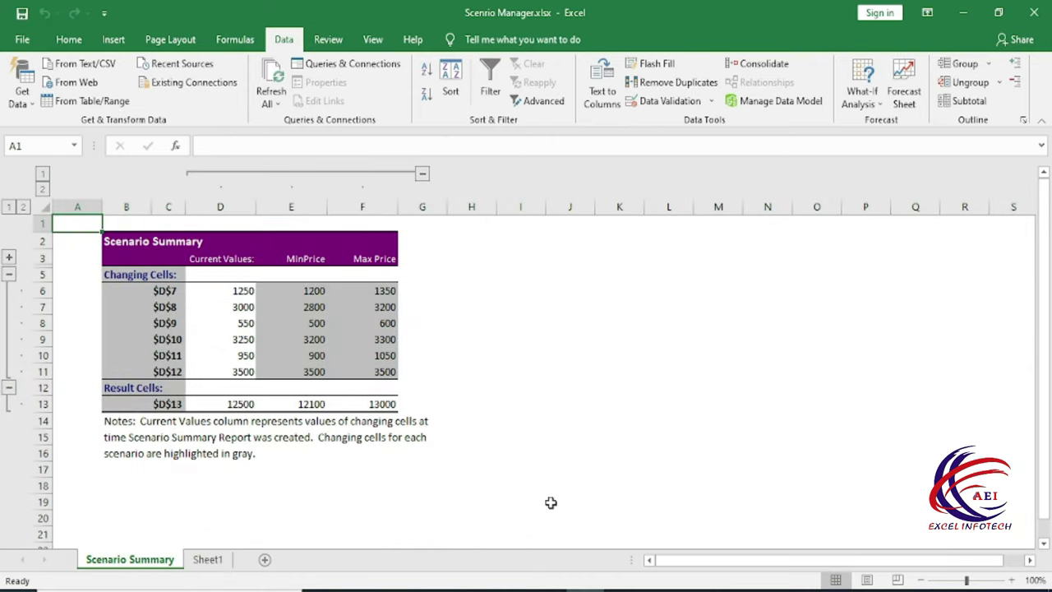
{"action": "left_click", "coordinate": [1019, 580]}
{"action": "left_click", "coordinate": [1019, 580]}
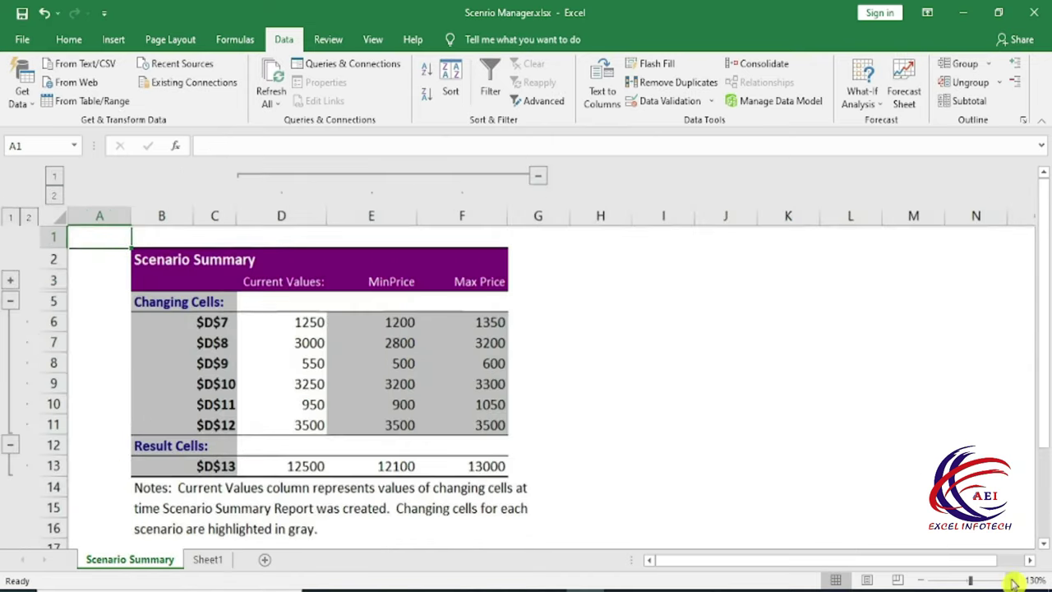
{"action": "left_click", "coordinate": [1019, 580]}
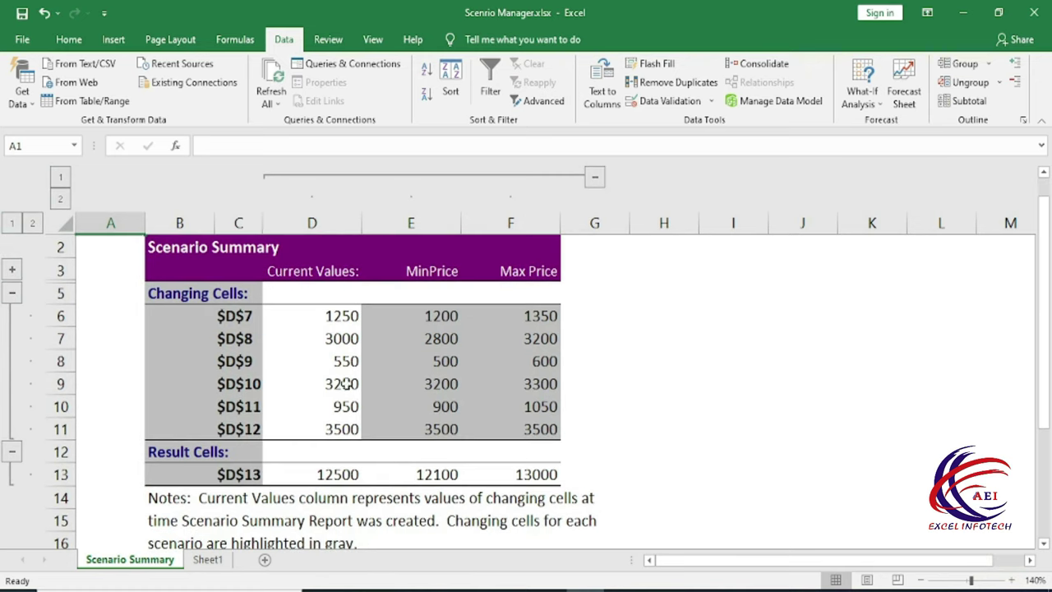
{"action": "left_click_drag", "start_coordinate": [314, 263], "coordinate": [330, 485]}
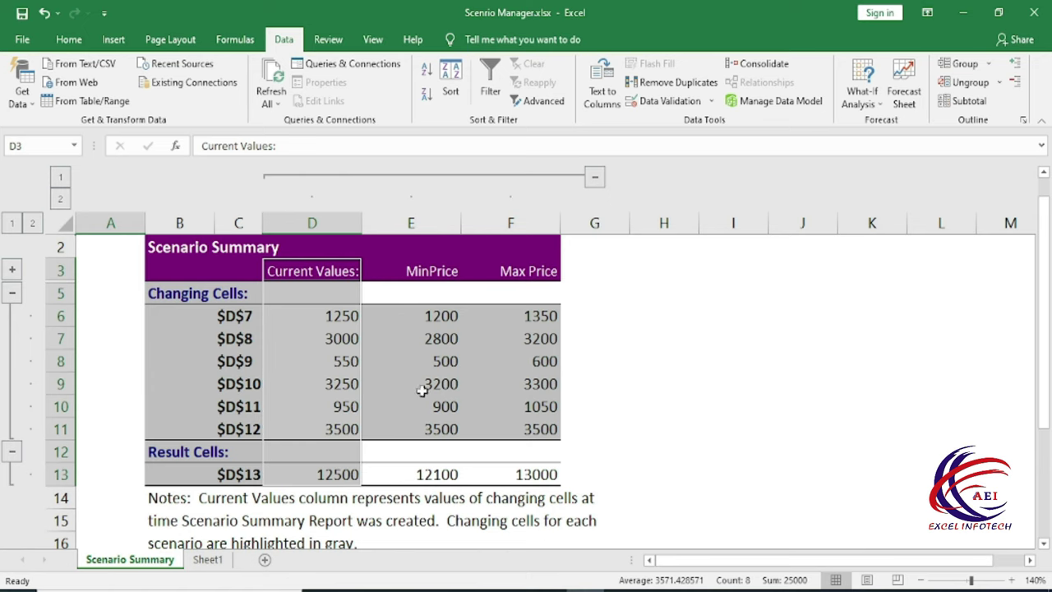
{"action": "left_click", "coordinate": [430, 267]}
{"action": "left_click_drag", "start_coordinate": [431, 293], "coordinate": [454, 498]}
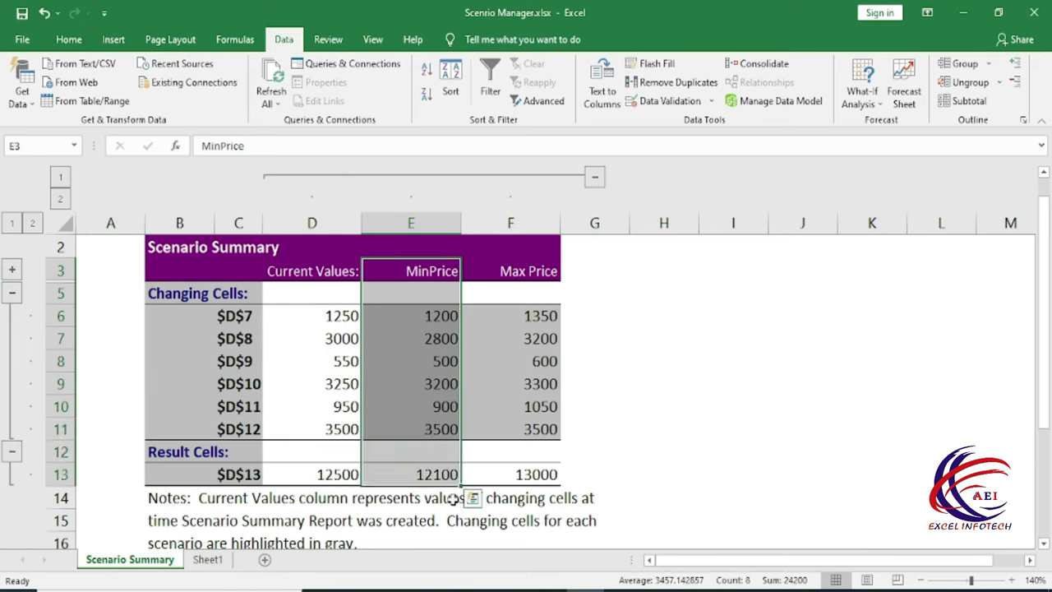
{"action": "left_click_drag", "start_coordinate": [528, 267], "coordinate": [530, 479]}
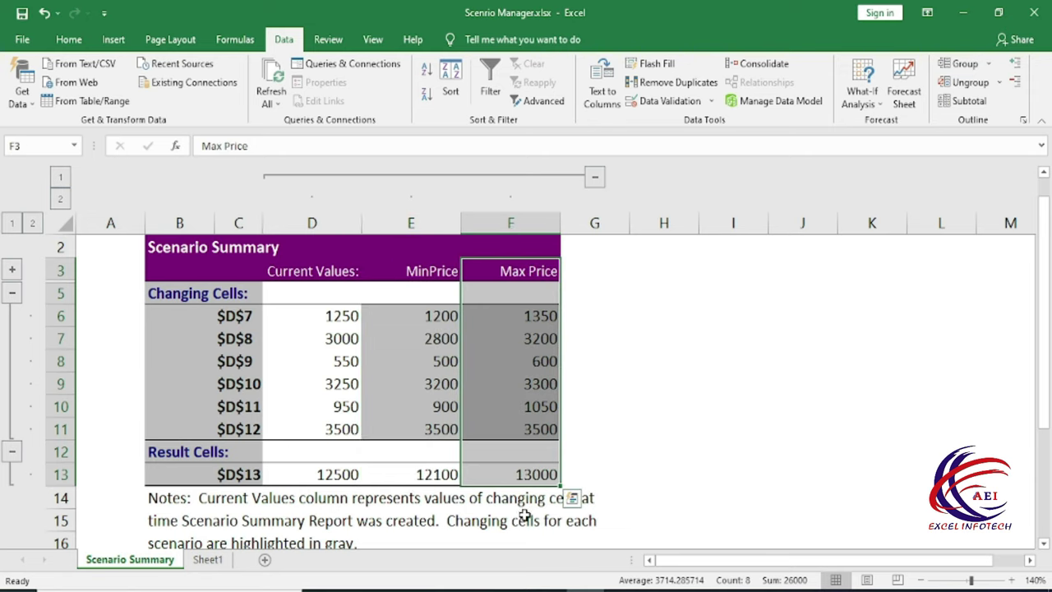
{"action": "left_click", "coordinate": [530, 475]}
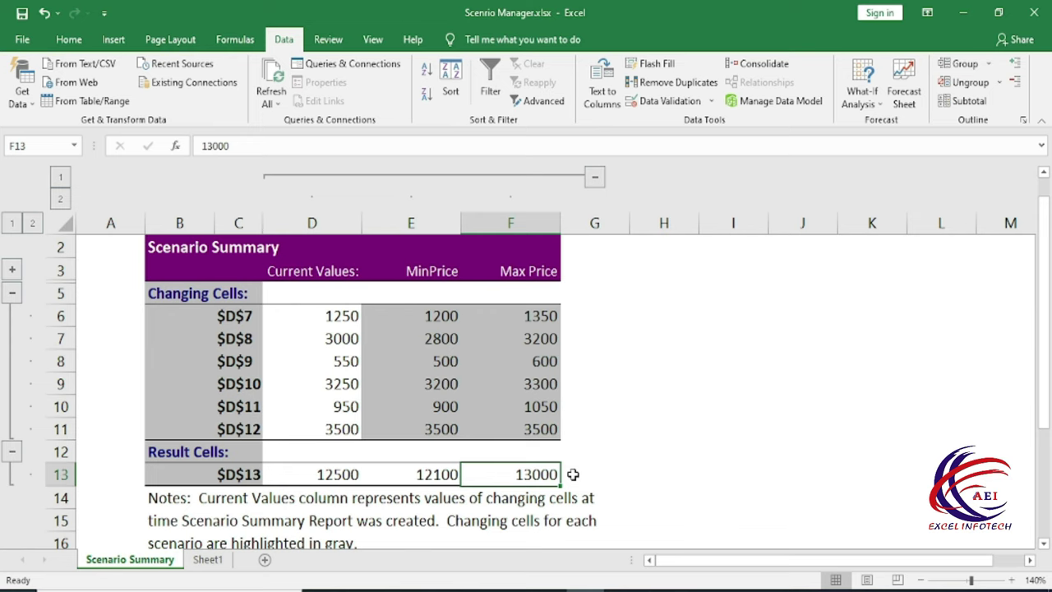
On Sheet1, enter 13000 in J7 and 10% in J8
{"action": "left_click", "coordinate": [209, 561]}
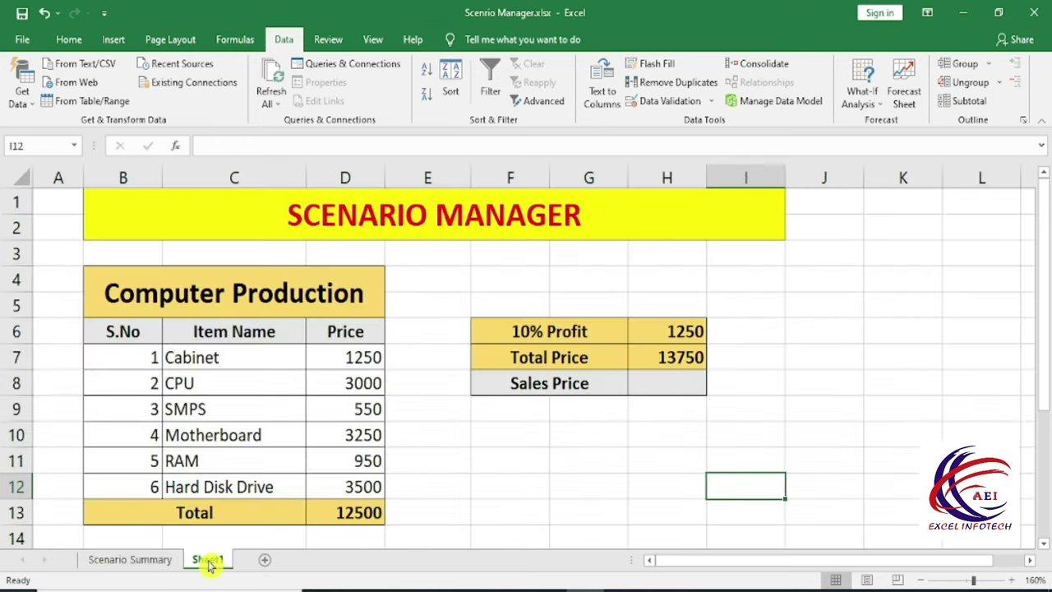
{"action": "left_click", "coordinate": [812, 348]}
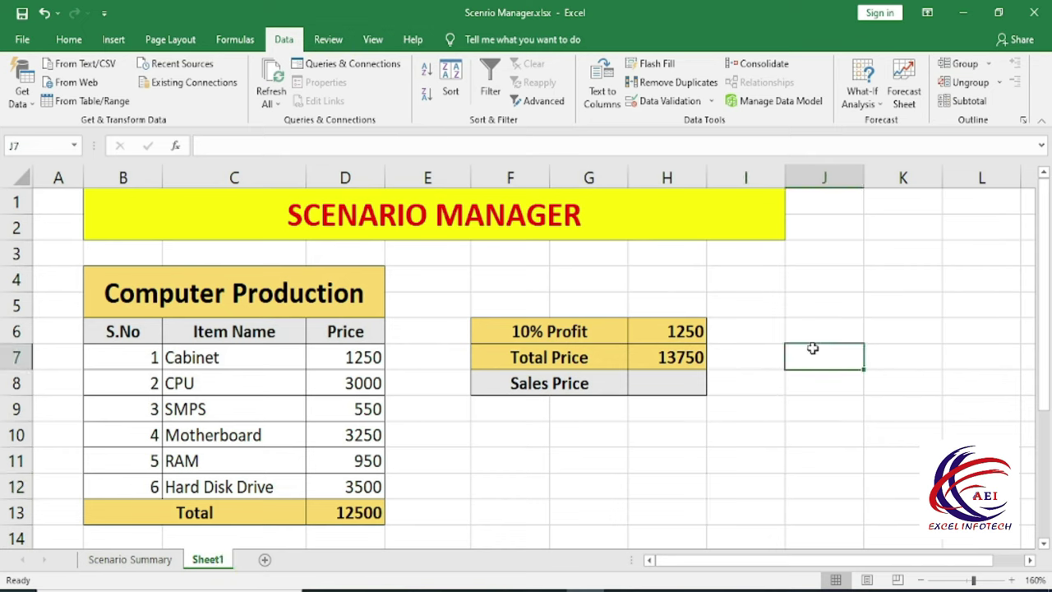
{"action": "type", "text": "13000"}
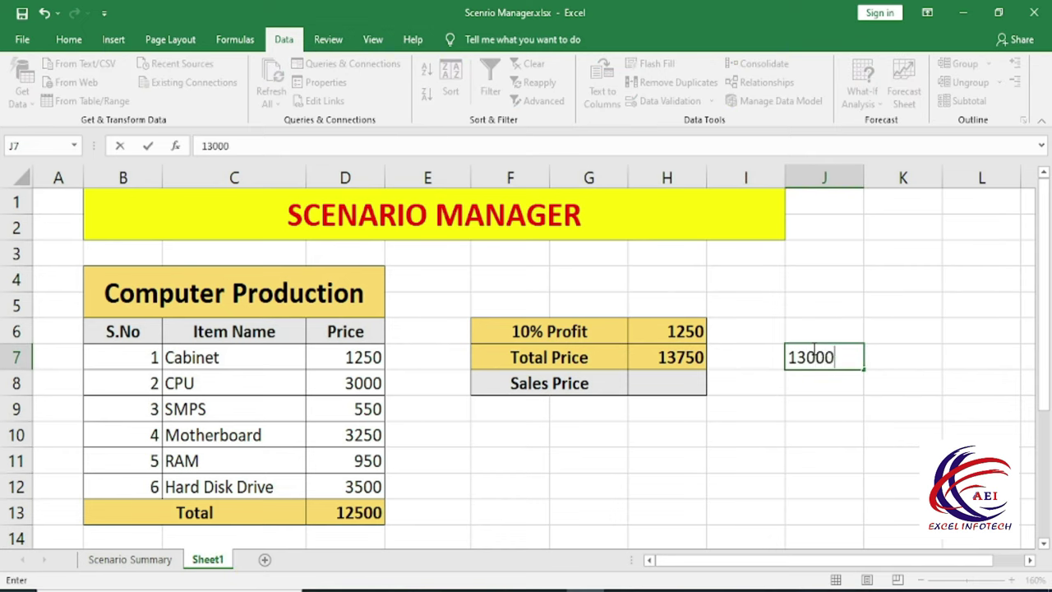
{"action": "key", "text": "Return"}
{"action": "type", "text": "10"}
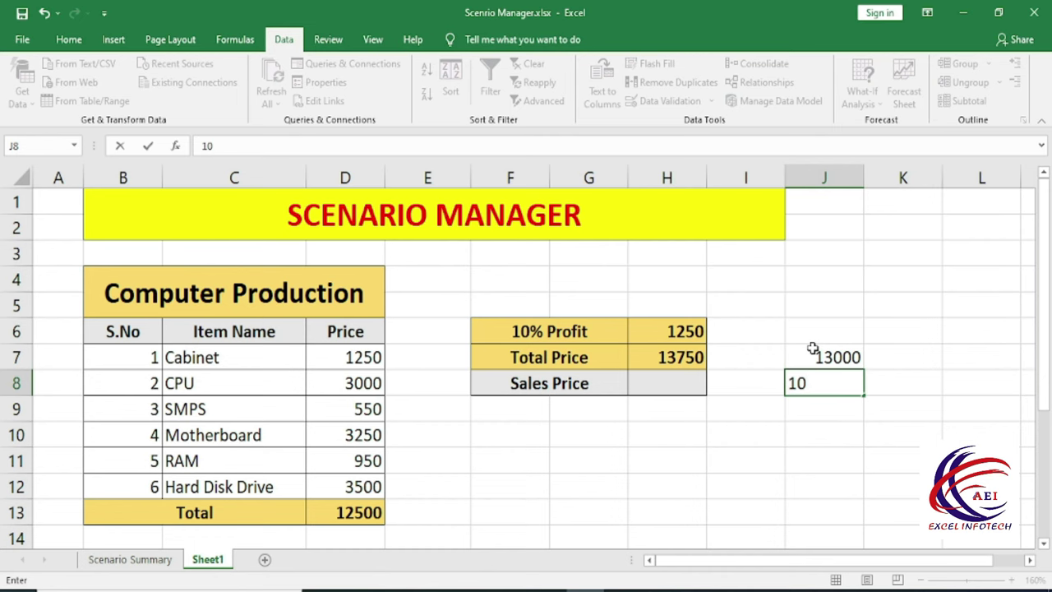
{"action": "type", "text": "%"}
{"action": "key", "text": "Return"}
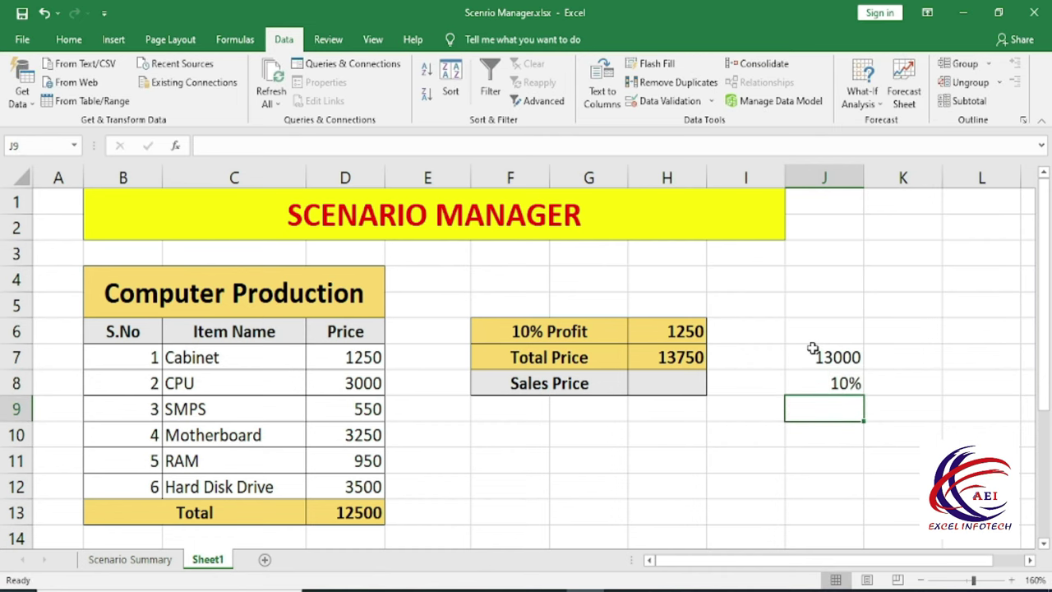
Add formulas =J7*J8 in J9 (1300) and =J7+J9 in J10 (14300)
{"action": "type", "text": "="}
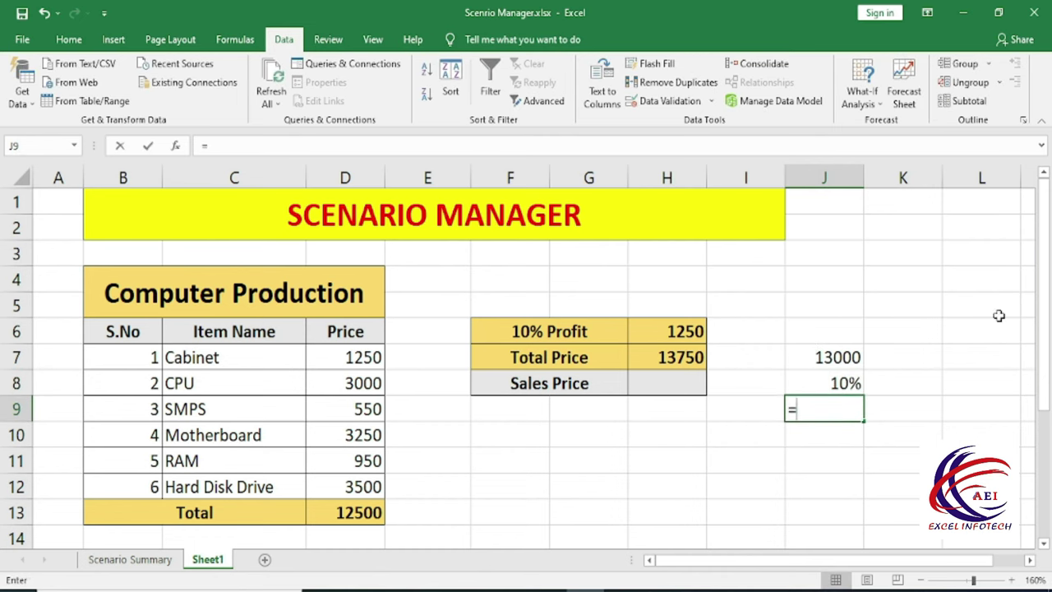
{"action": "key", "text": "Up"}
{"action": "key", "text": "Up"}
{"action": "type", "text": "*"}
{"action": "key", "text": "Up"}
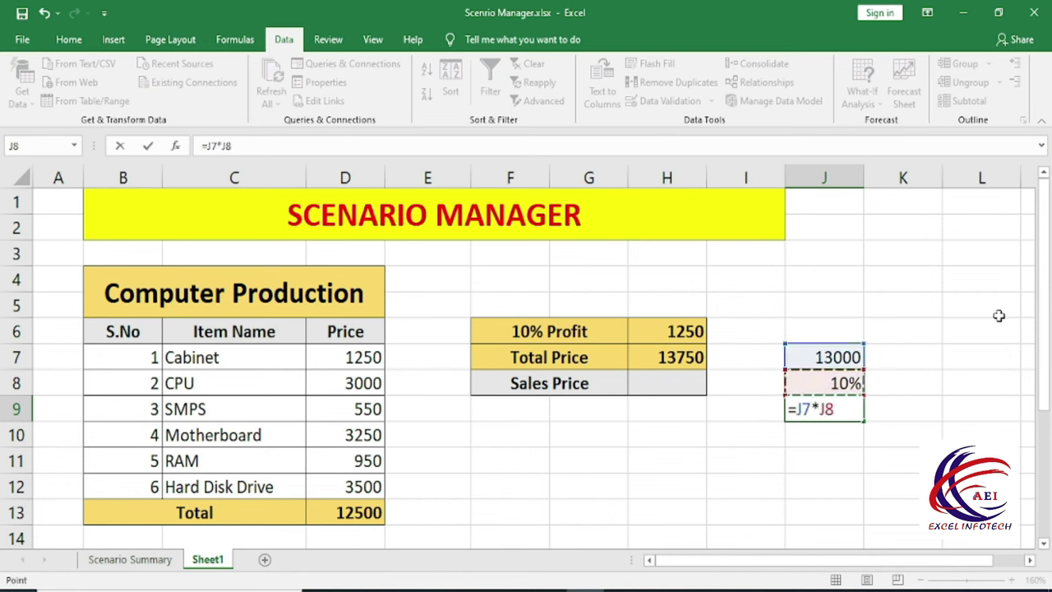
{"action": "key", "text": "Return"}
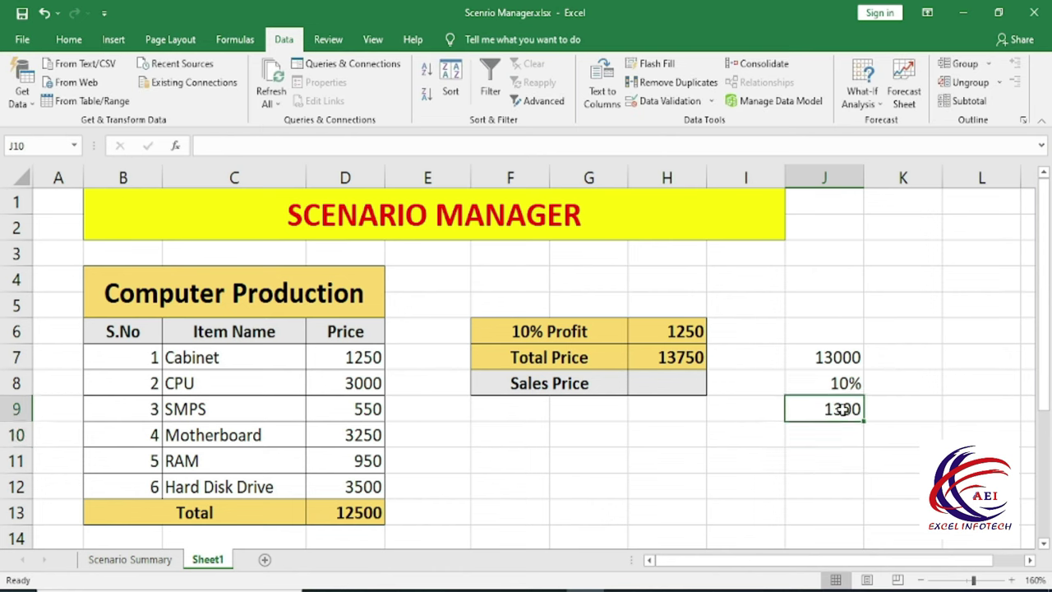
{"action": "left_click", "coordinate": [845, 409]}
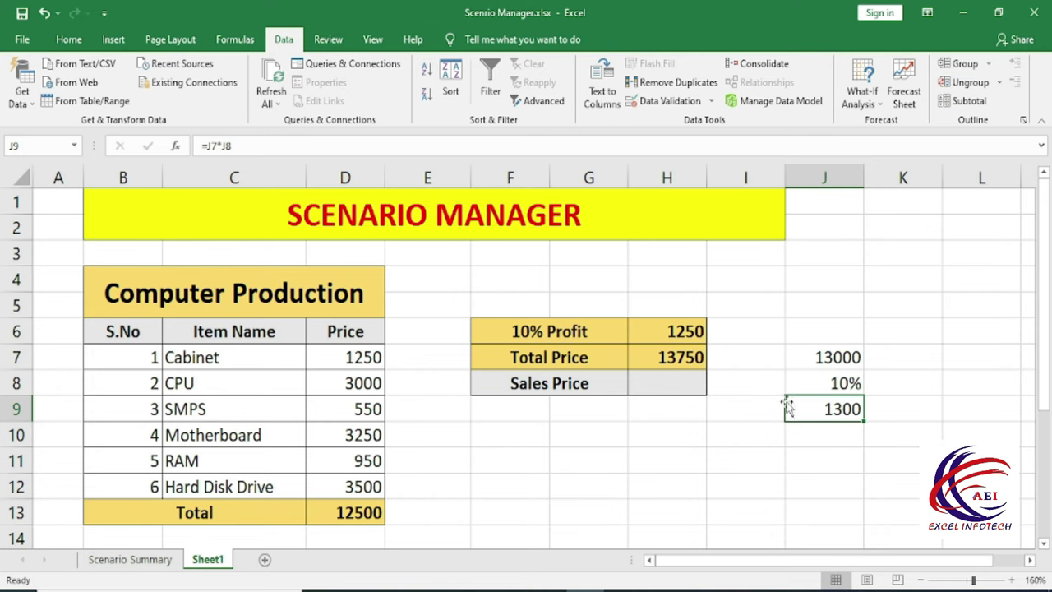
{"action": "left_click", "coordinate": [822, 439]}
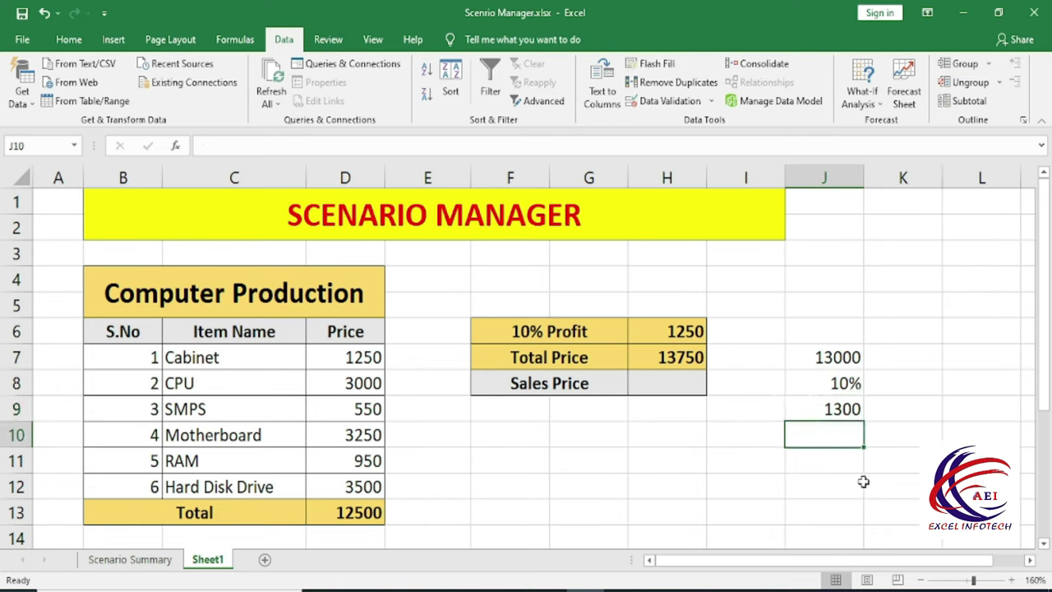
{"action": "type", "text": "="}
{"action": "key", "text": "Up"}
{"action": "key", "text": "Up"}
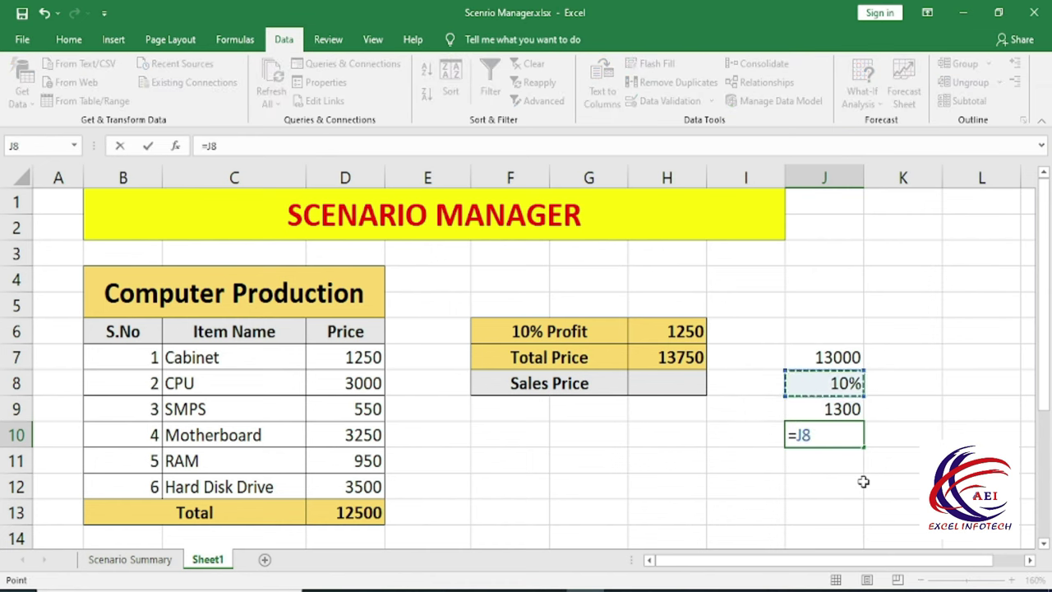
{"action": "key", "text": "Up"}
{"action": "type", "text": "+"}
{"action": "key", "text": "Up"}
{"action": "key", "text": "Return"}
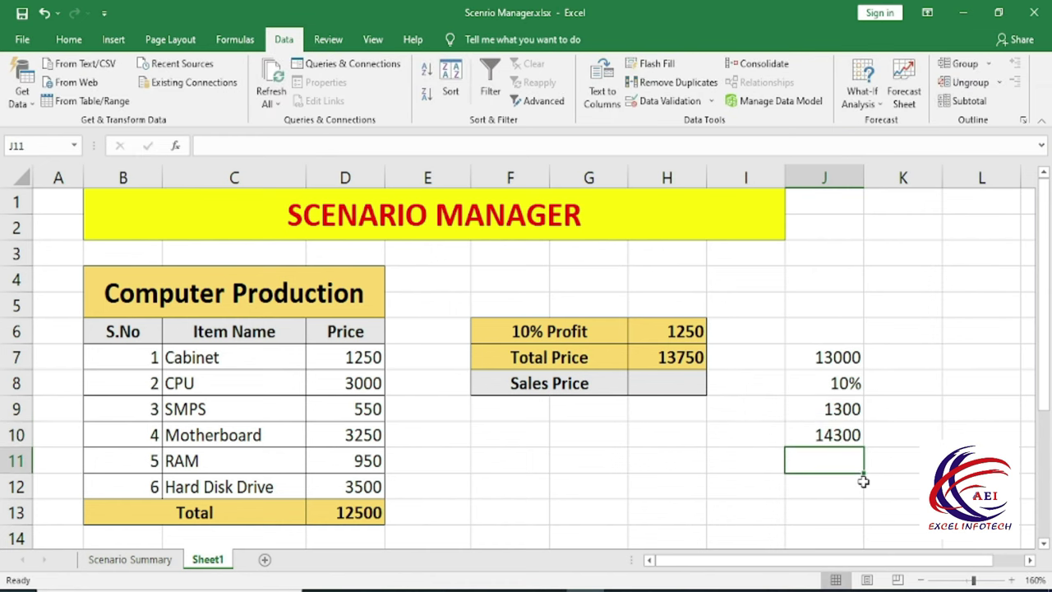
Enter 14300 as the Sales Price in H8
{"action": "left_click", "coordinate": [822, 437]}
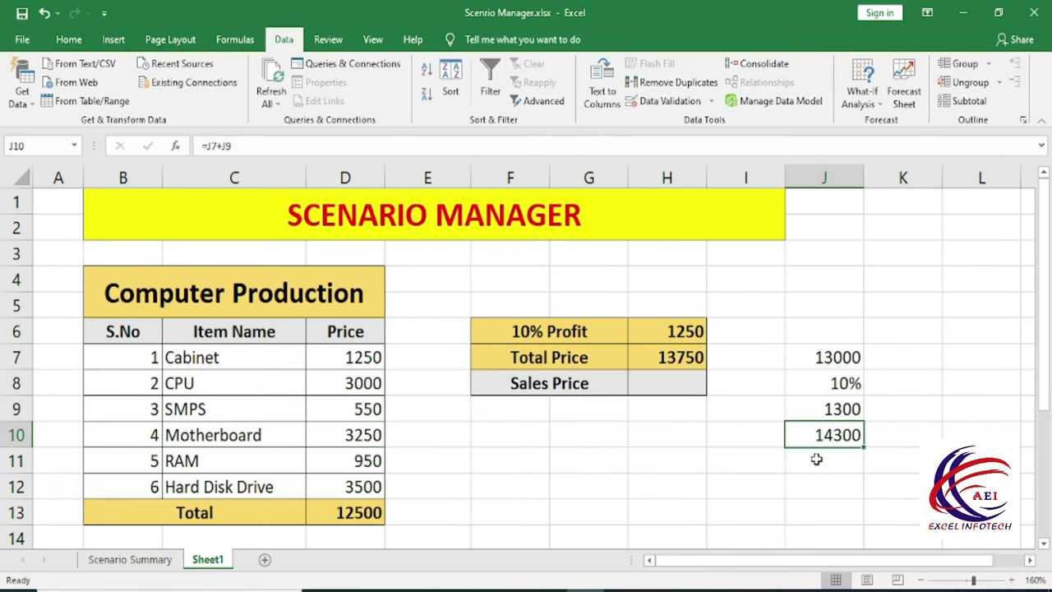
{"action": "left_click", "coordinate": [674, 393]}
{"action": "type", "text": "14300"}
{"action": "key", "text": "Return"}
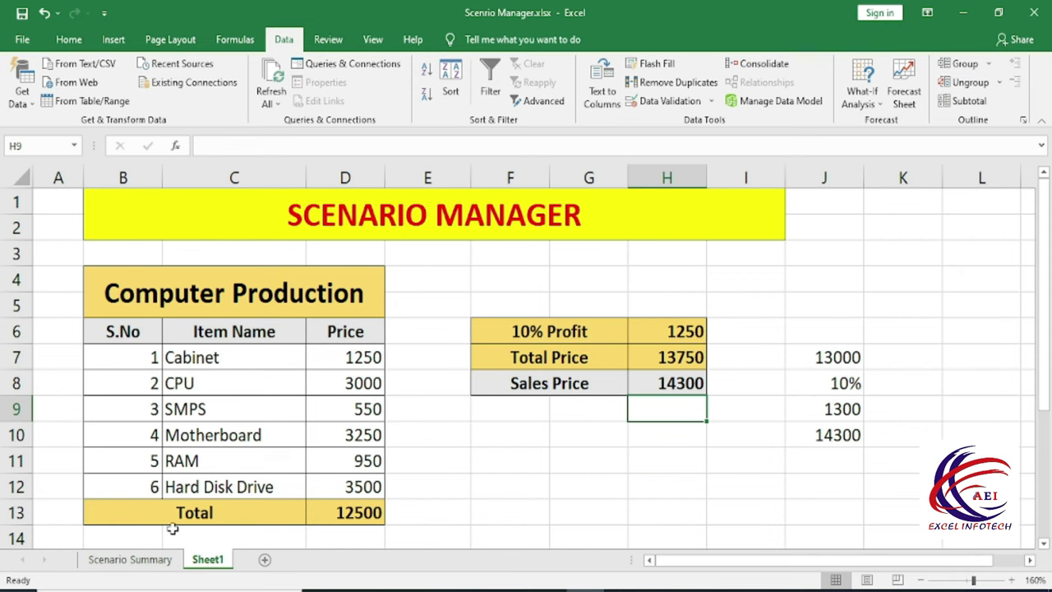
{"action": "left_click", "coordinate": [164, 562]}
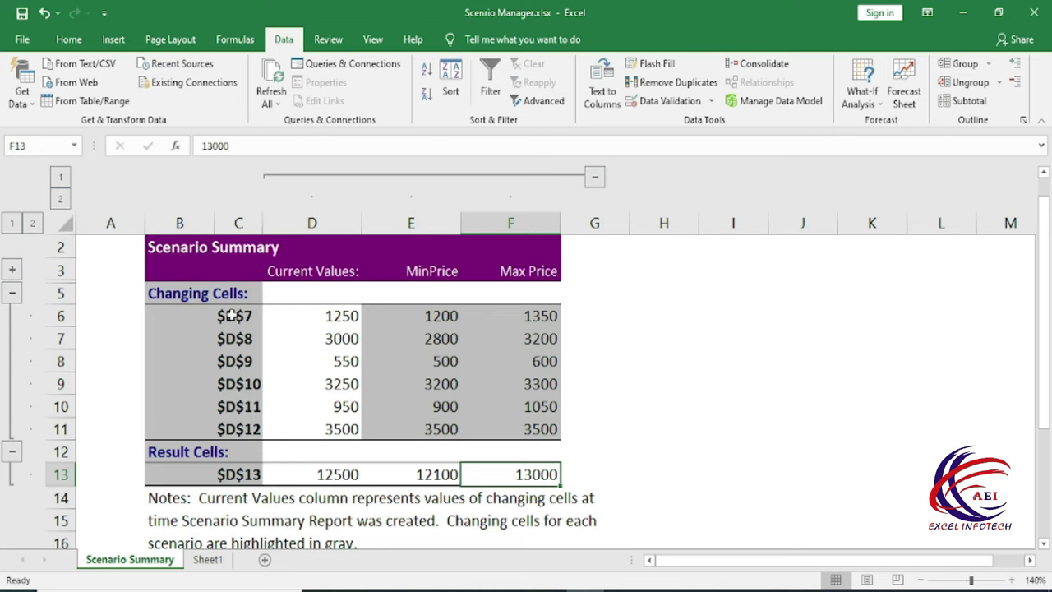
{"action": "left_click_drag", "start_coordinate": [232, 319], "coordinate": [233, 428]}
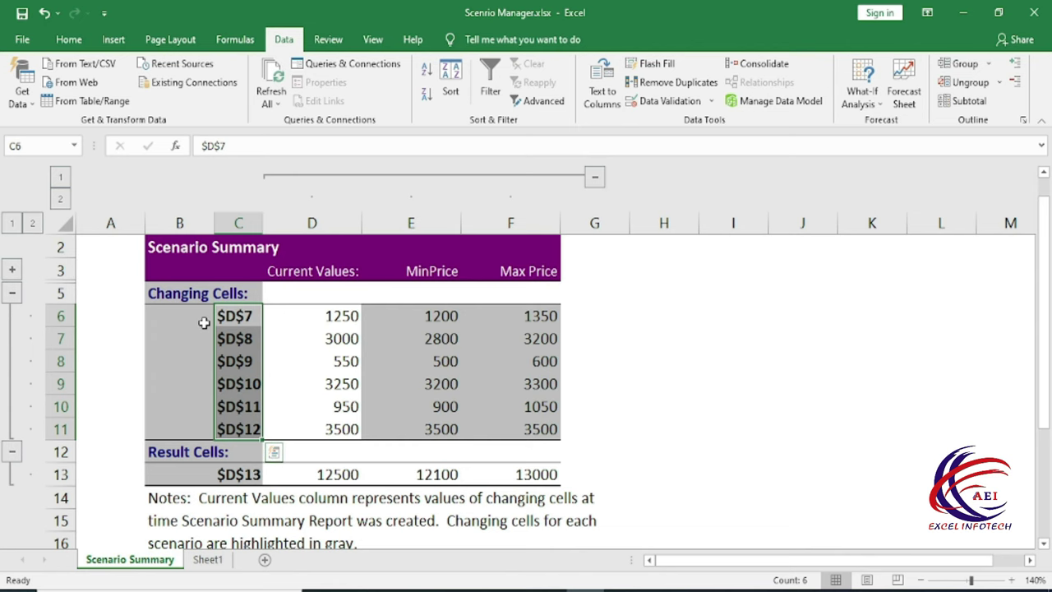
{"action": "left_click", "coordinate": [216, 561]}
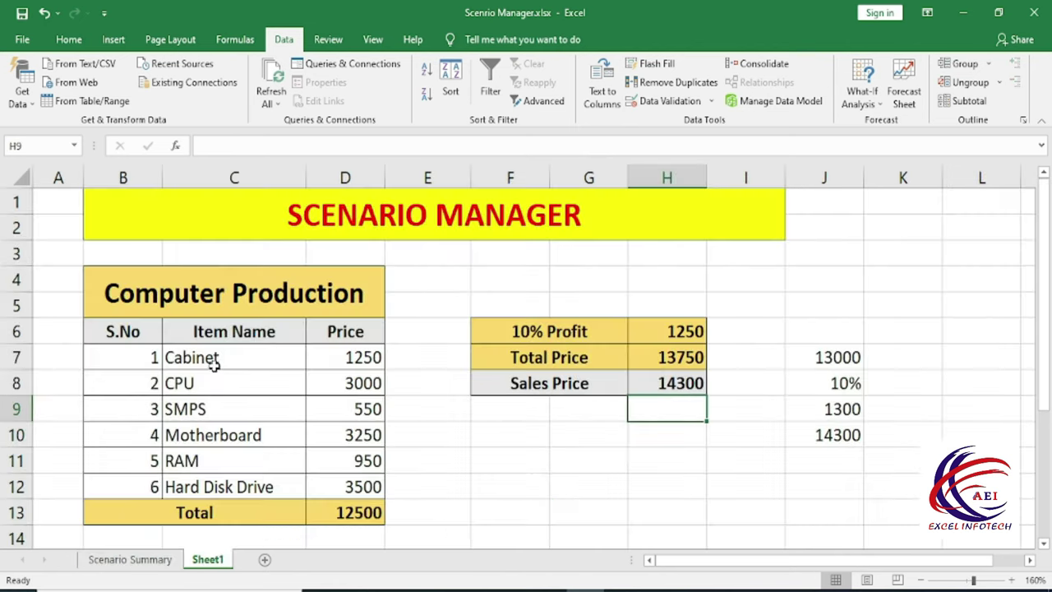
{"action": "left_click_drag", "start_coordinate": [214, 367], "coordinate": [223, 490]}
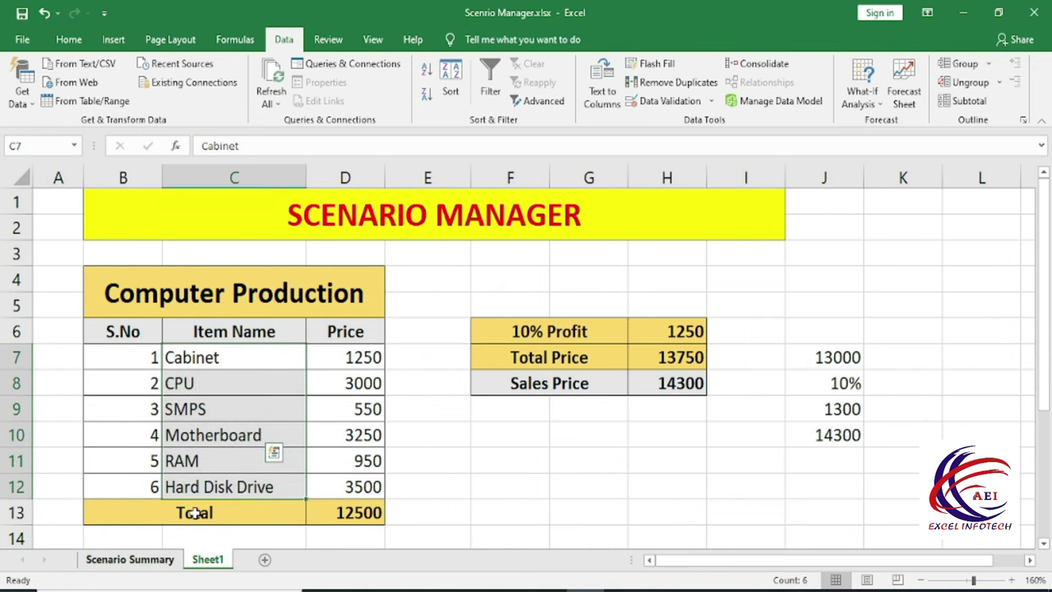
{"action": "key", "text": "ctrl+Page_Up"}
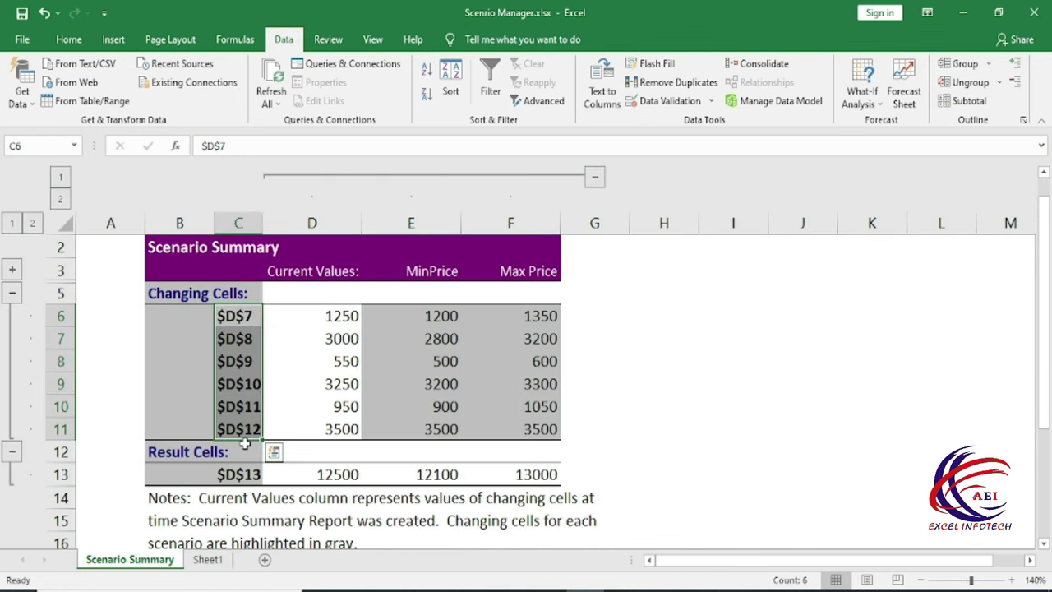
{"action": "left_click", "coordinate": [214, 560]}
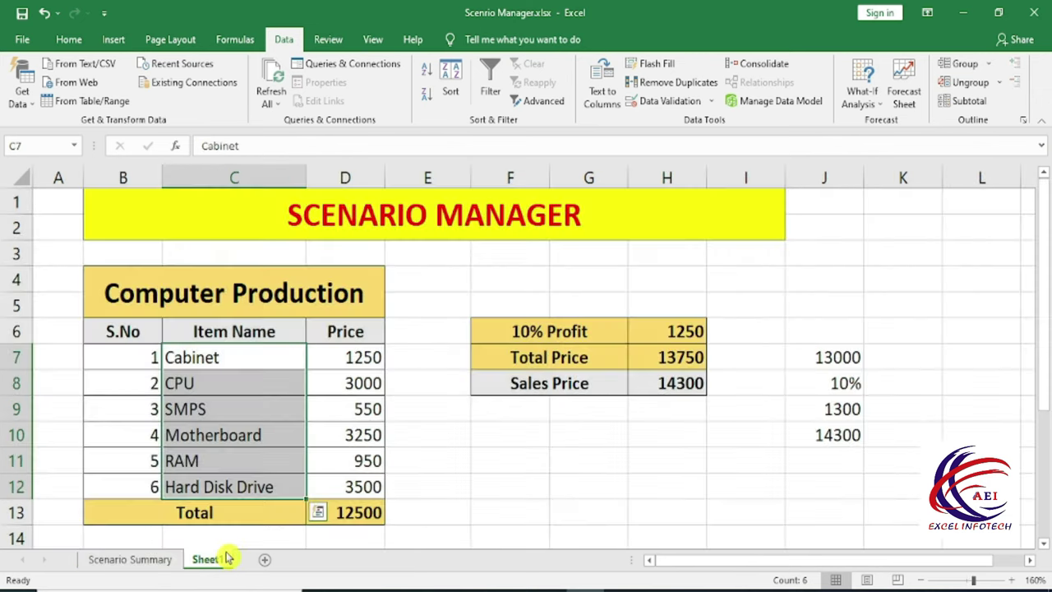
{"action": "left_click", "coordinate": [259, 396]}
{"action": "left_click", "coordinate": [352, 356]}
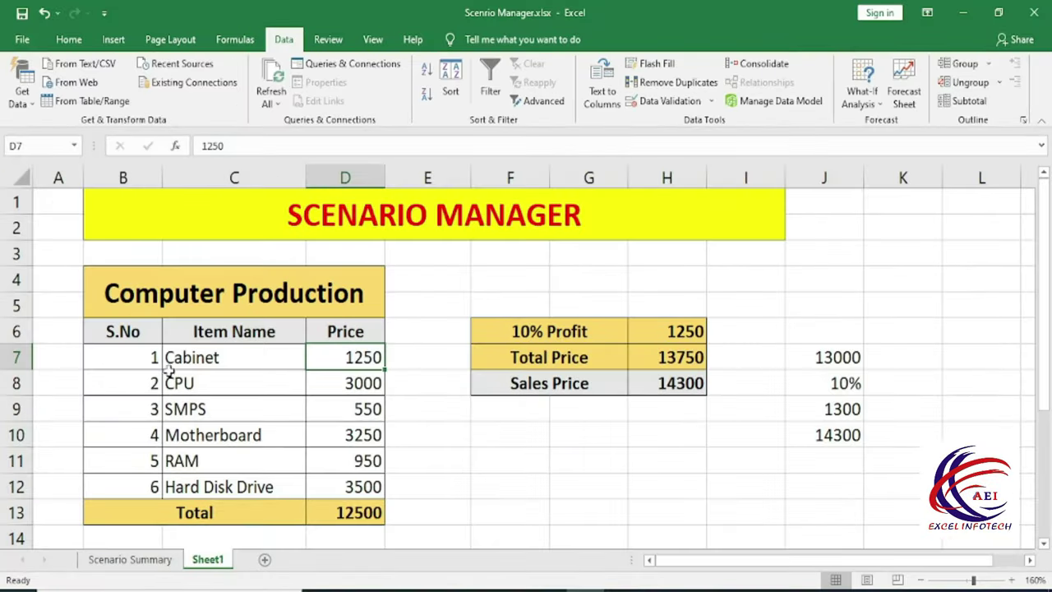
{"action": "left_click", "coordinate": [167, 354]}
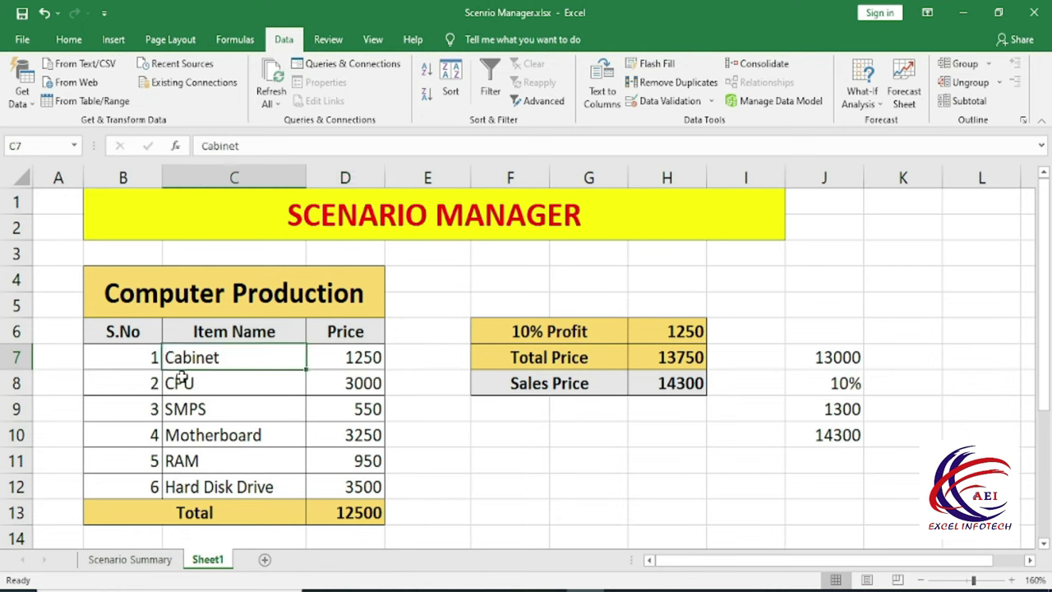
{"action": "left_click", "coordinate": [336, 356]}
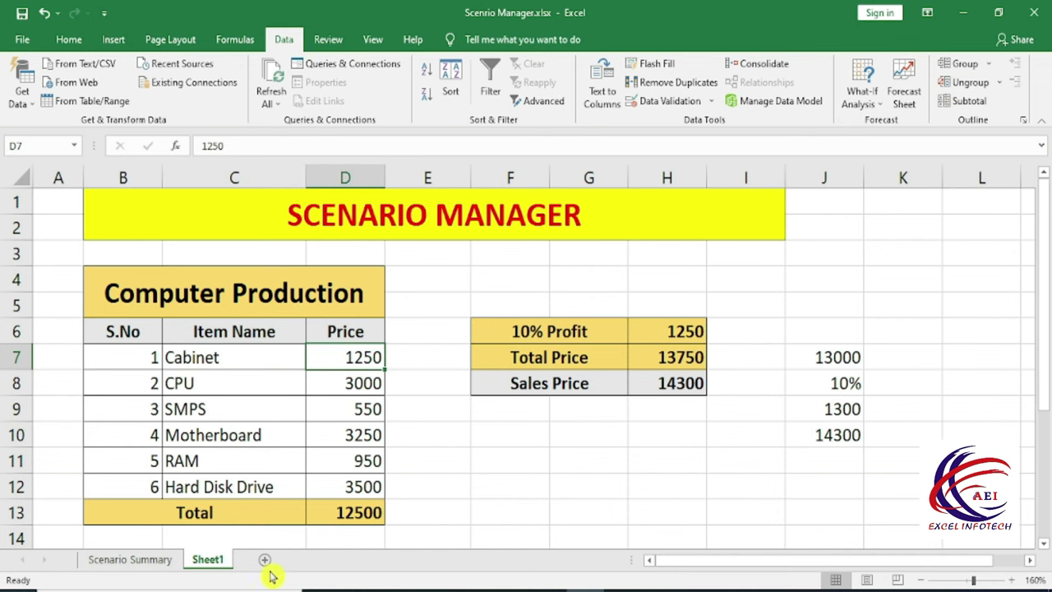
{"action": "left_click", "coordinate": [130, 559]}
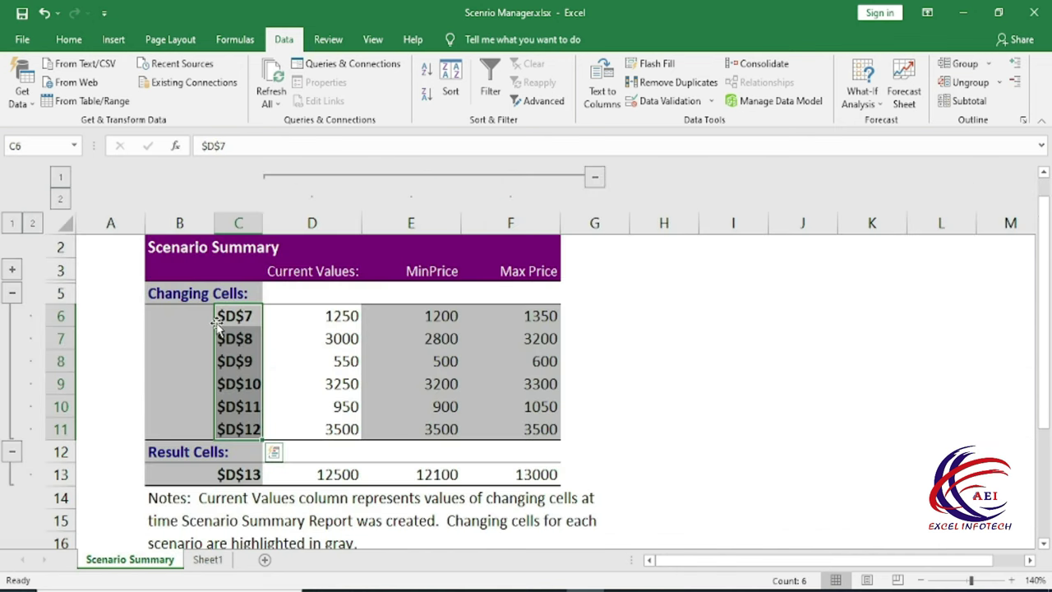
{"action": "left_click", "coordinate": [207, 560]}
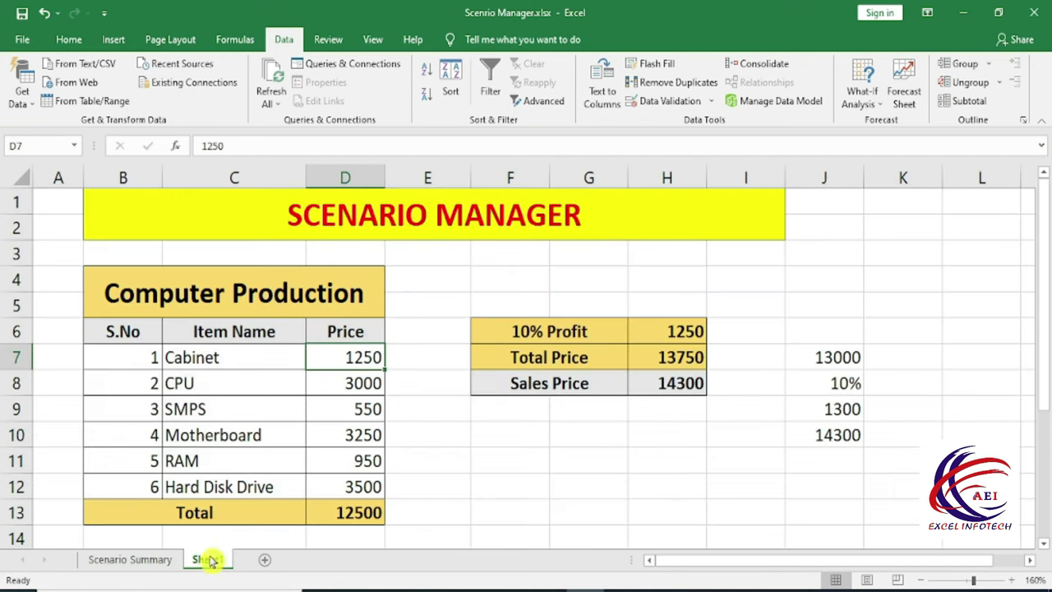
{"action": "left_click", "coordinate": [217, 358]}
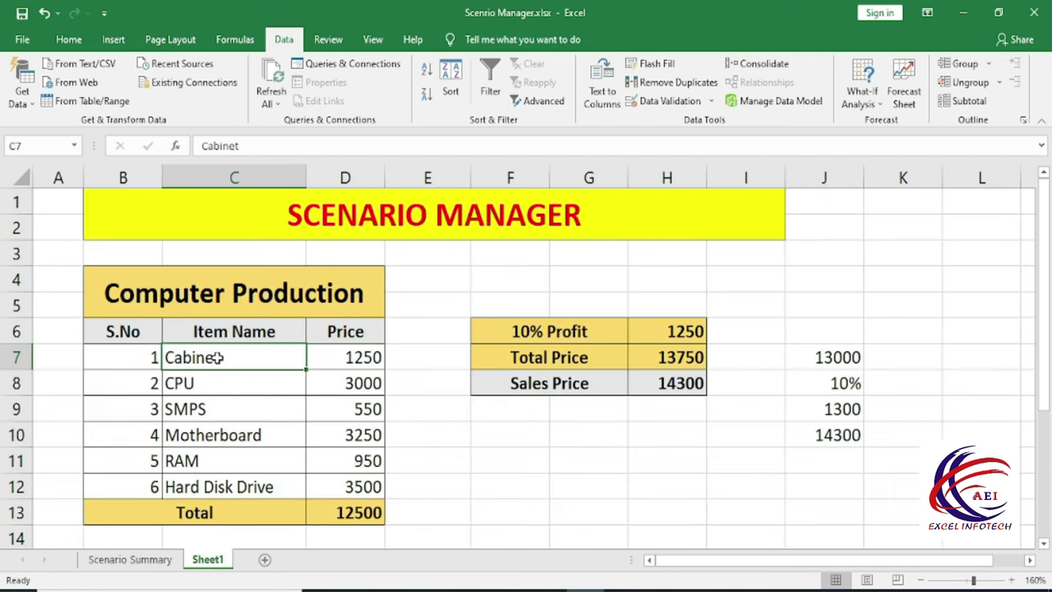
{"action": "left_click", "coordinate": [370, 357]}
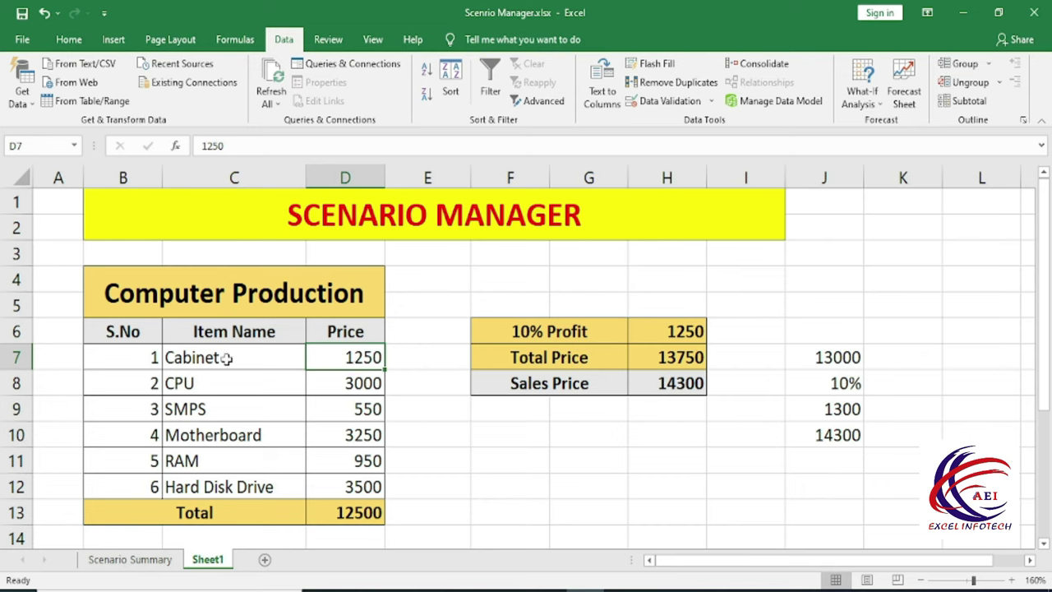
Type names for price cells D7 and D8 in the Name Box
{"action": "left_click", "coordinate": [39, 145]}
{"action": "type", "text": "Cabinet"}
{"action": "left_click", "coordinate": [345, 389]}
{"action": "left_click", "coordinate": [54, 148]}
{"action": "type", "text": "c"}
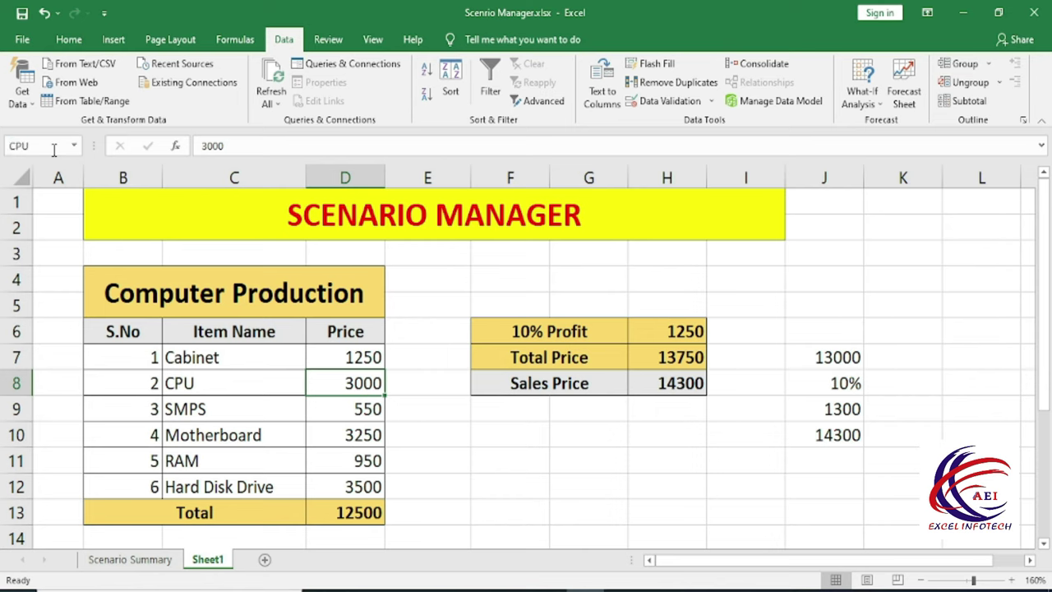
Name cell D9 SMPS and cell D10 Motherboard
{"action": "left_click", "coordinate": [363, 412]}
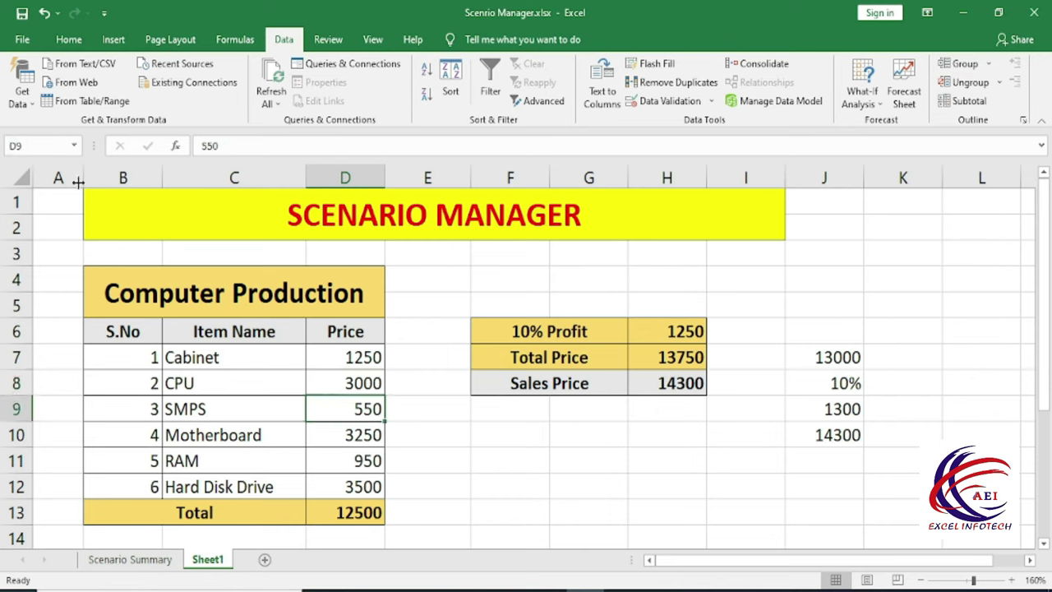
{"action": "left_click", "coordinate": [55, 147]}
{"action": "type", "text": "s"}
{"action": "type", "text": "SMP"}
{"action": "key", "text": "Escape"}
{"action": "left_click", "coordinate": [338, 441]}
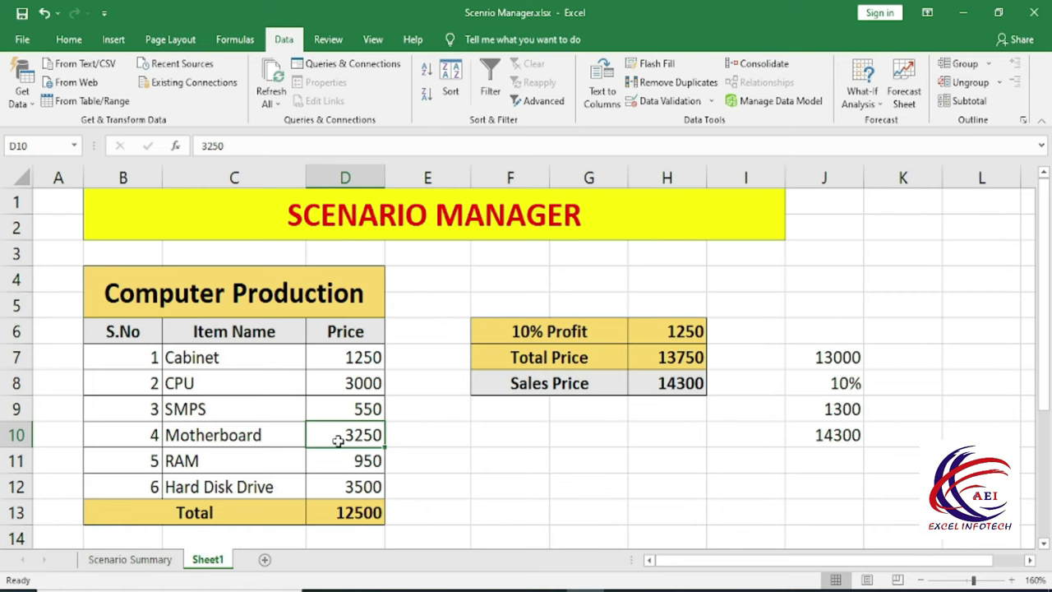
{"action": "left_click", "coordinate": [55, 145]}
{"action": "type", "text": "M"}
{"action": "type", "text": "rd"}
{"action": "key", "text": "Return"}
Name cell D11 RAM and cell D12 HDD
{"action": "left_click", "coordinate": [358, 458]}
{"action": "left_click", "coordinate": [46, 145]}
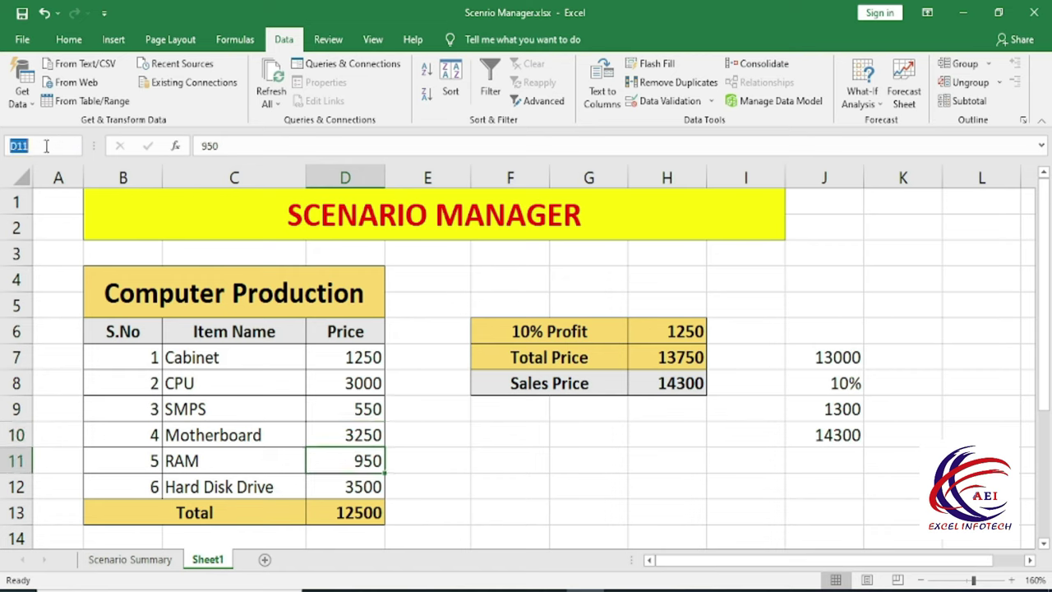
{"action": "type", "text": "RAM"}
{"action": "key", "text": "Return"}
{"action": "left_click", "coordinate": [362, 491]}
{"action": "left_click", "coordinate": [63, 148]}
{"action": "key", "text": "Return"}
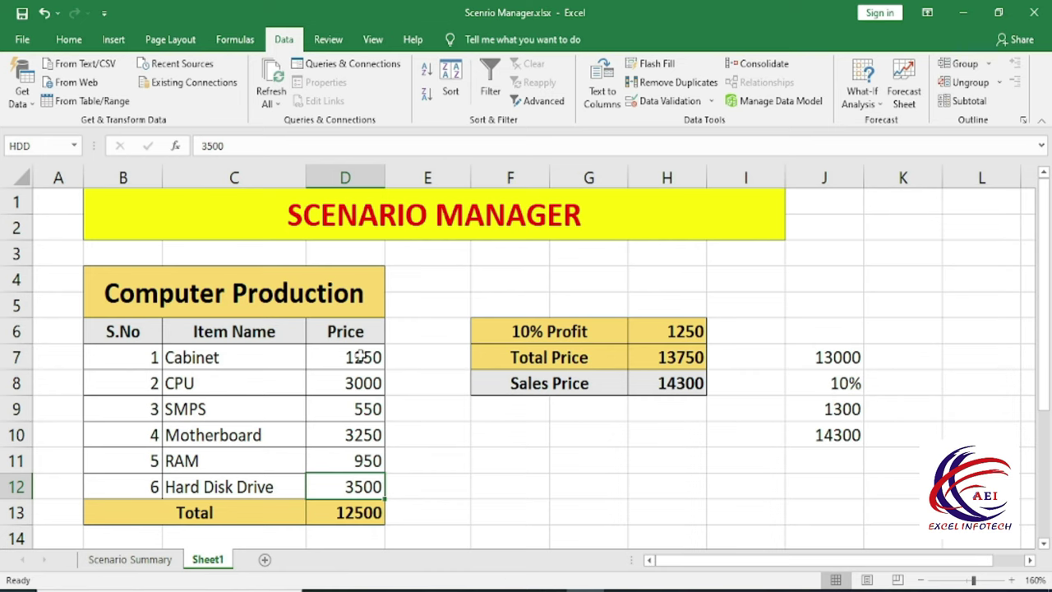
Select D7:D12 and delete the MinPrice and Max Price scenarios in Scenario Manager
{"action": "left_click_drag", "start_coordinate": [359, 355], "coordinate": [373, 479]}
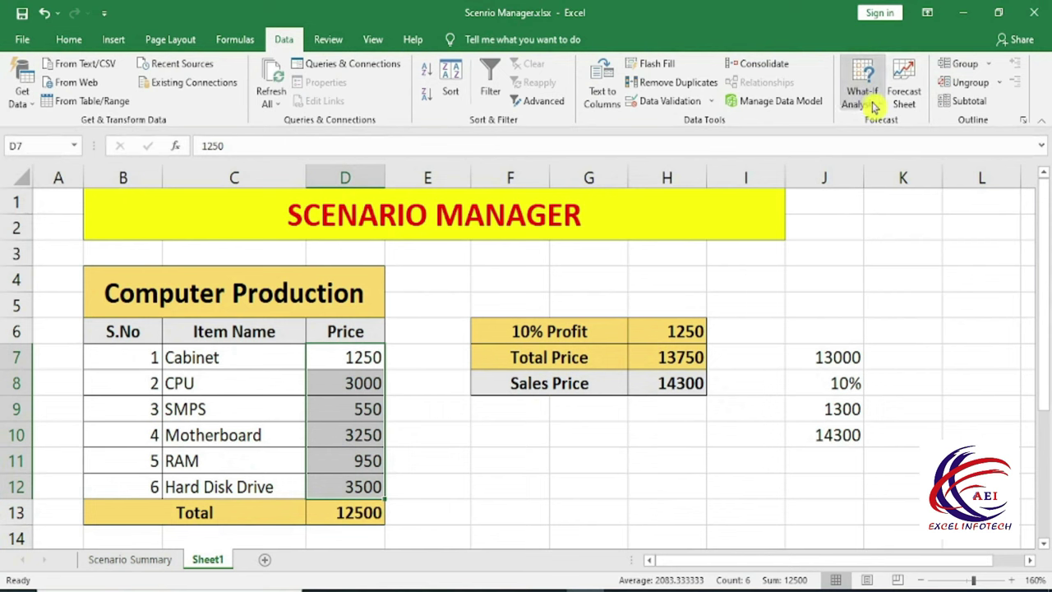
{"action": "left_click", "coordinate": [874, 103]}
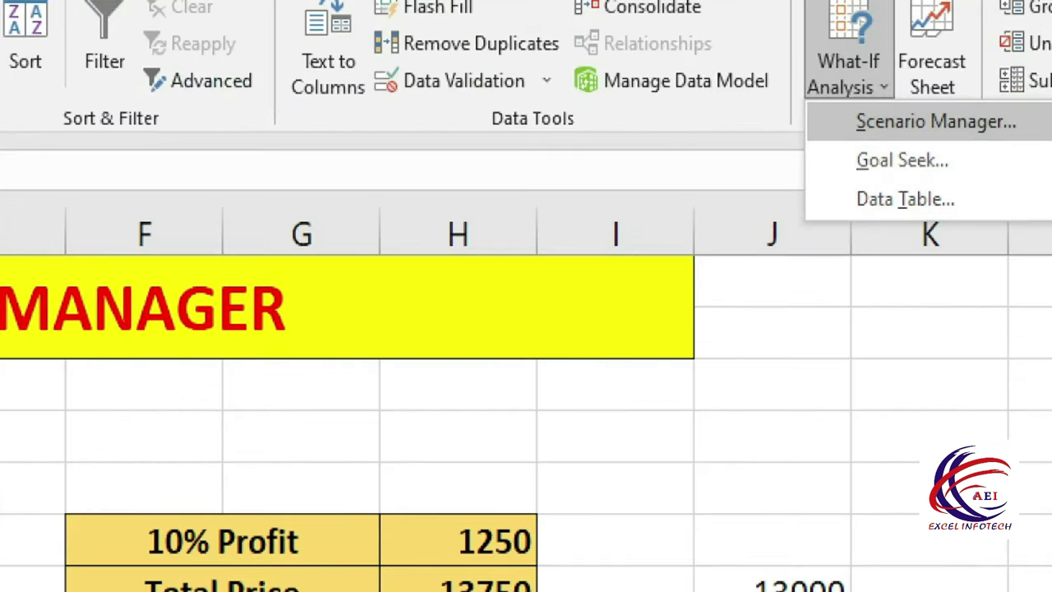
{"action": "left_click", "coordinate": [879, 109]}
{"action": "left_click", "coordinate": [878, 109]}
{"action": "left_click", "coordinate": [896, 134]}
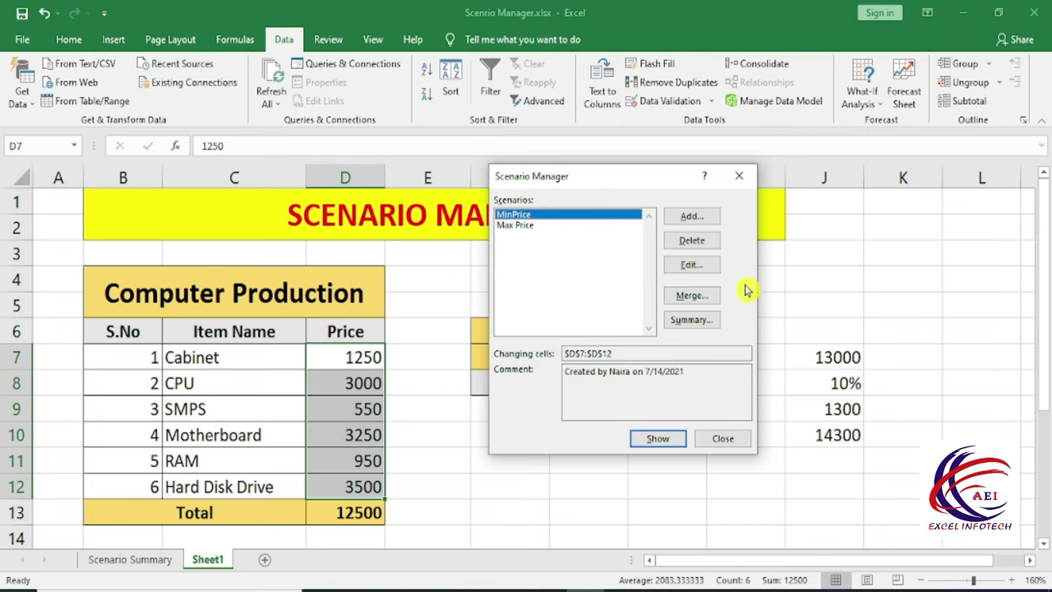
{"action": "left_click", "coordinate": [695, 240]}
{"action": "left_click", "coordinate": [688, 243]}
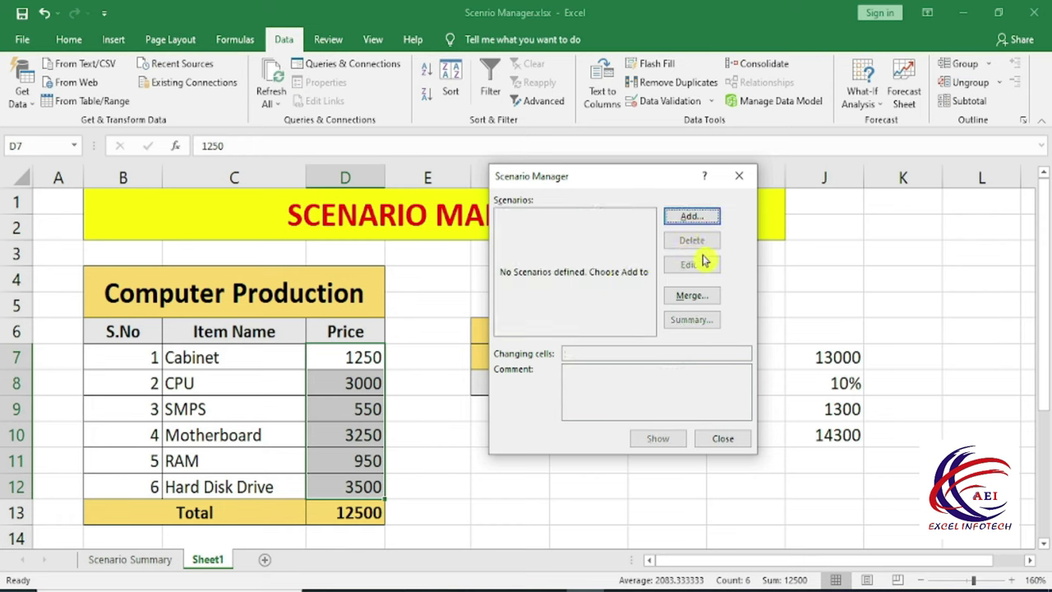
Add scenario MinCost on D7:D12 with prices 1200, 2800, 500, 3100 and 900
{"action": "left_click", "coordinate": [691, 216]}
{"action": "type", "text": "MinCost"}
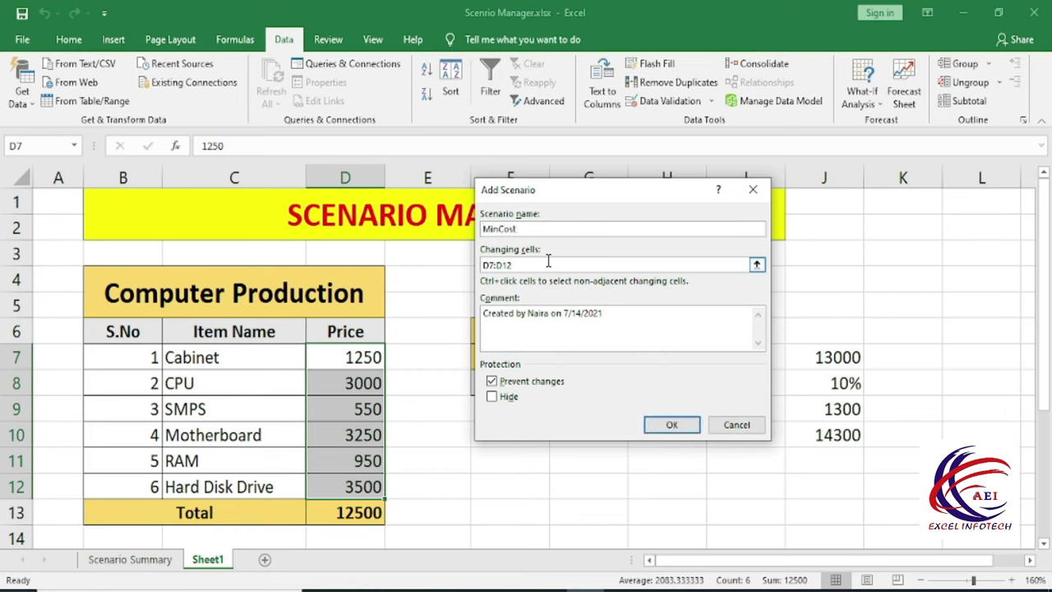
{"action": "left_click", "coordinate": [670, 428]}
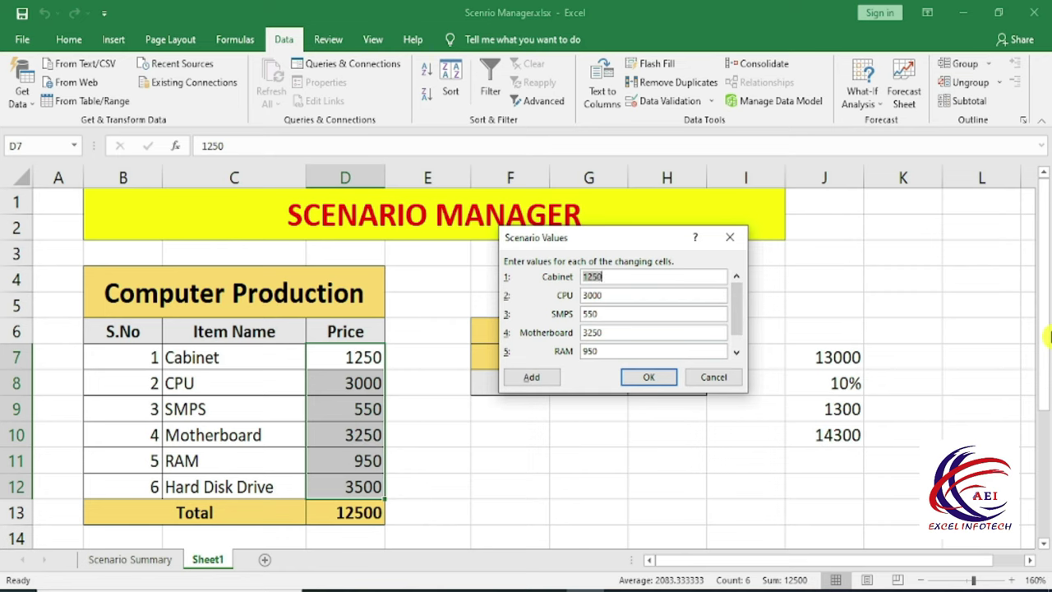
{"action": "type", "text": "12"}
{"action": "key", "text": "Tab"}
{"action": "type", "text": "2"}
{"action": "key", "text": "Tab"}
{"action": "type", "text": "500"}
{"action": "key", "text": "Tab"}
{"action": "type", "text": "310"}
{"action": "key", "text": "Tab"}
{"action": "type", "text": "9"}
Add scenario MaxCost with prices 1300, 3200, 600, 3300 and 1050
{"action": "left_click", "coordinate": [531, 377]}
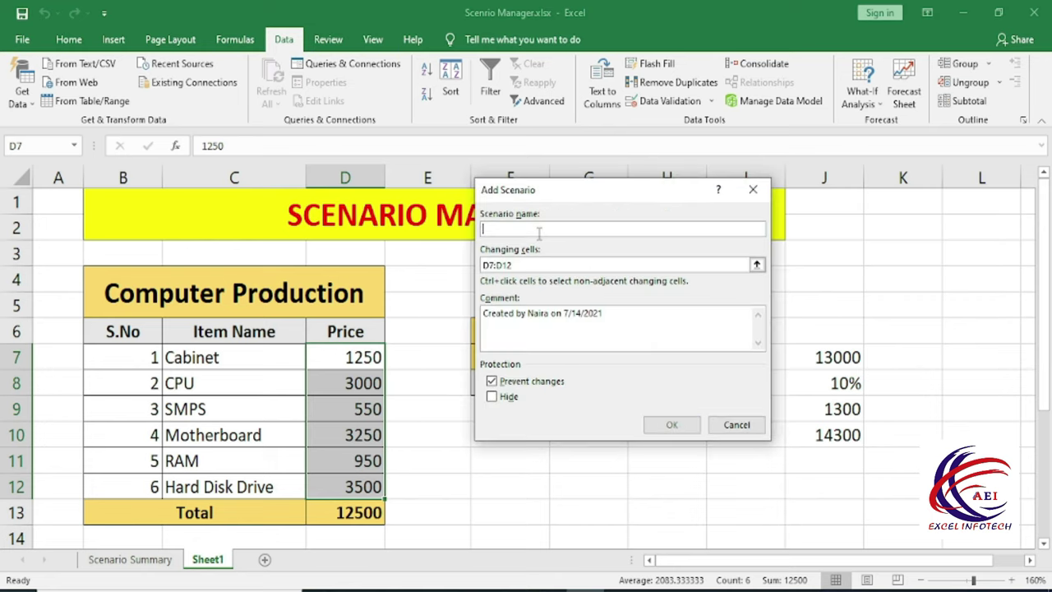
{"action": "type", "text": "MaxCost"}
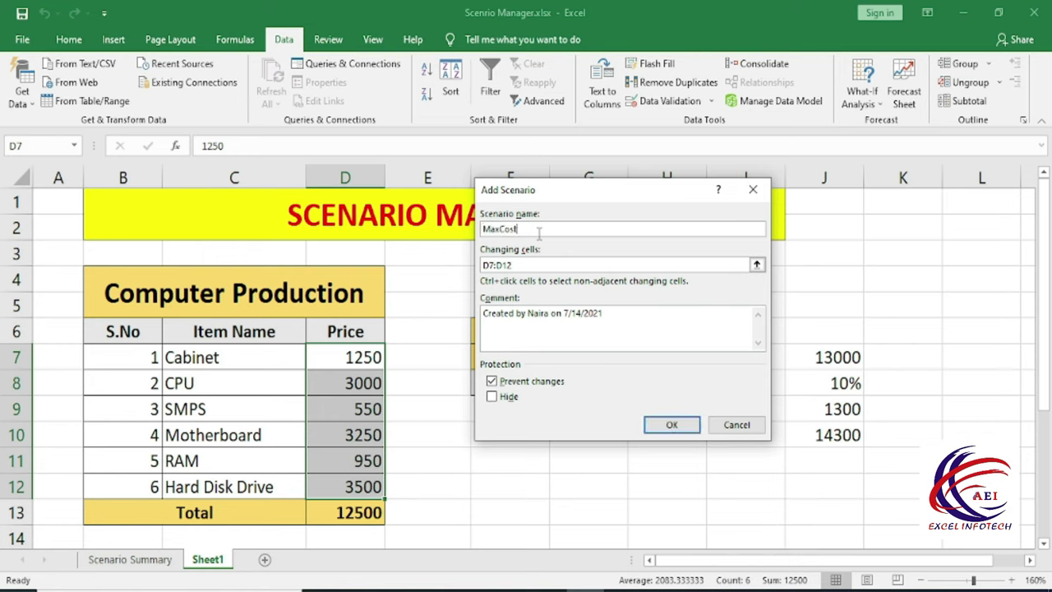
{"action": "left_click", "coordinate": [670, 424]}
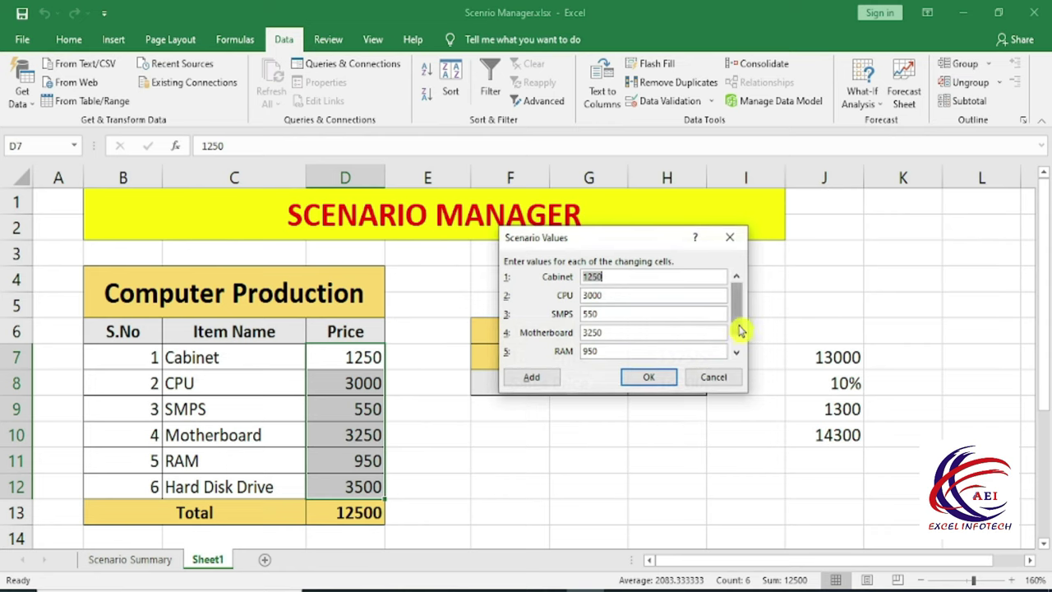
{"action": "type", "text": "13"}
{"action": "key", "text": "Tab"}
{"action": "type", "text": "32"}
{"action": "key", "text": "Tab"}
{"action": "type", "text": "6"}
{"action": "key", "text": "Tab"}
{"action": "type", "text": "300"}
{"action": "key", "text": "Tab"}
{"action": "type", "text": "10"}
{"action": "key", "text": "Return"}
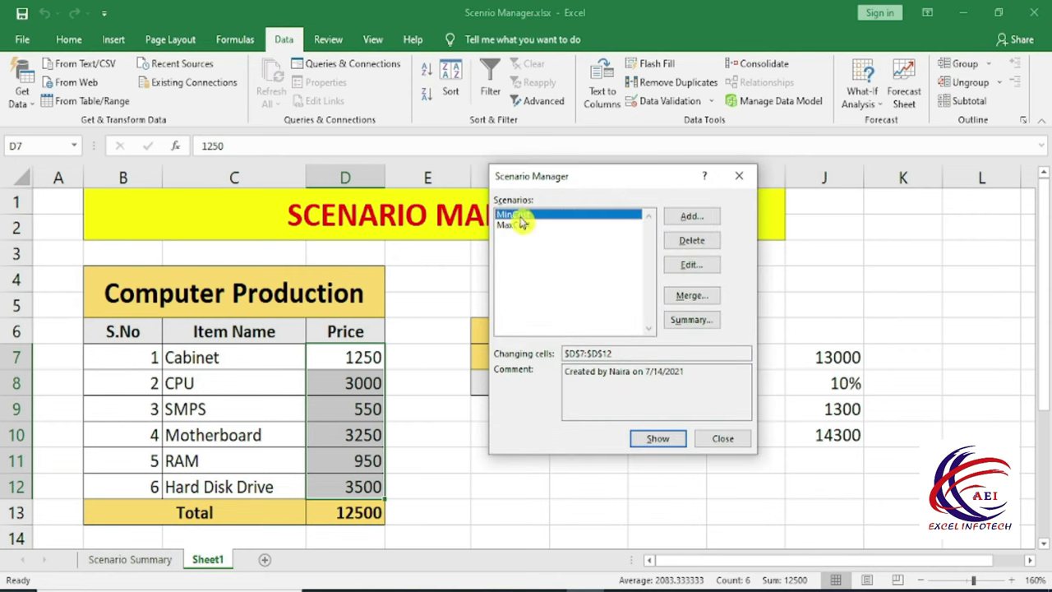
{"action": "left_click", "coordinate": [523, 225]}
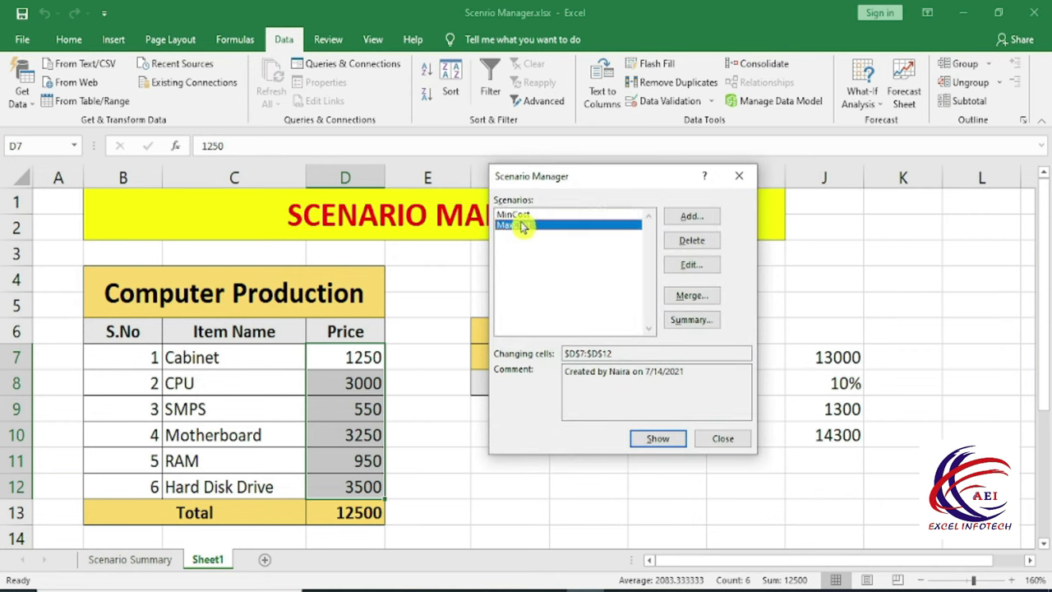
Generate the Scenario Summary 2 sheet for D13 and select the Current, MinCost and MaxCost columns D–F
{"action": "left_click", "coordinate": [692, 321]}
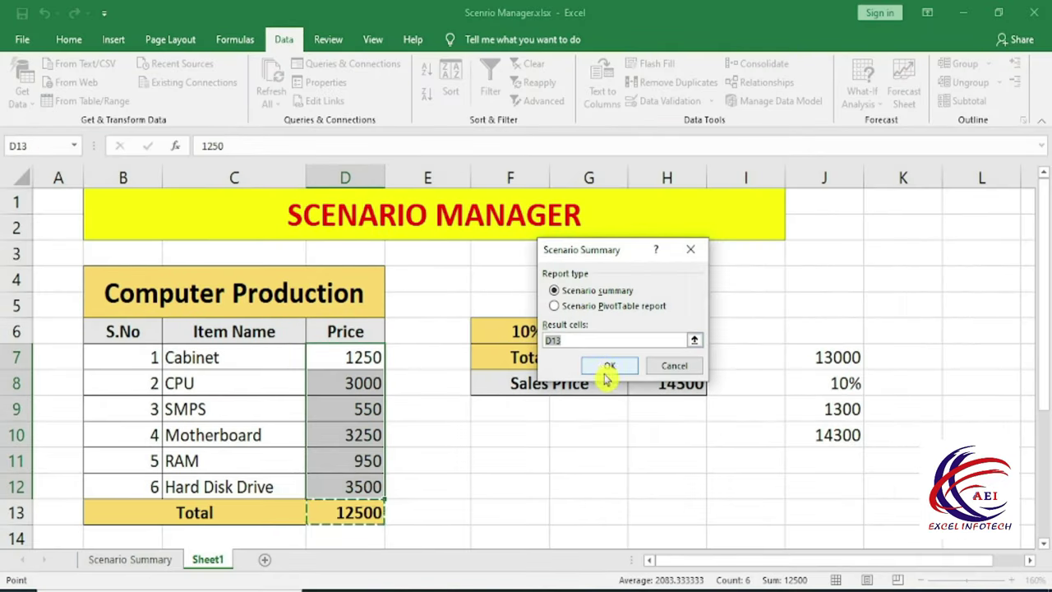
{"action": "left_click", "coordinate": [606, 375]}
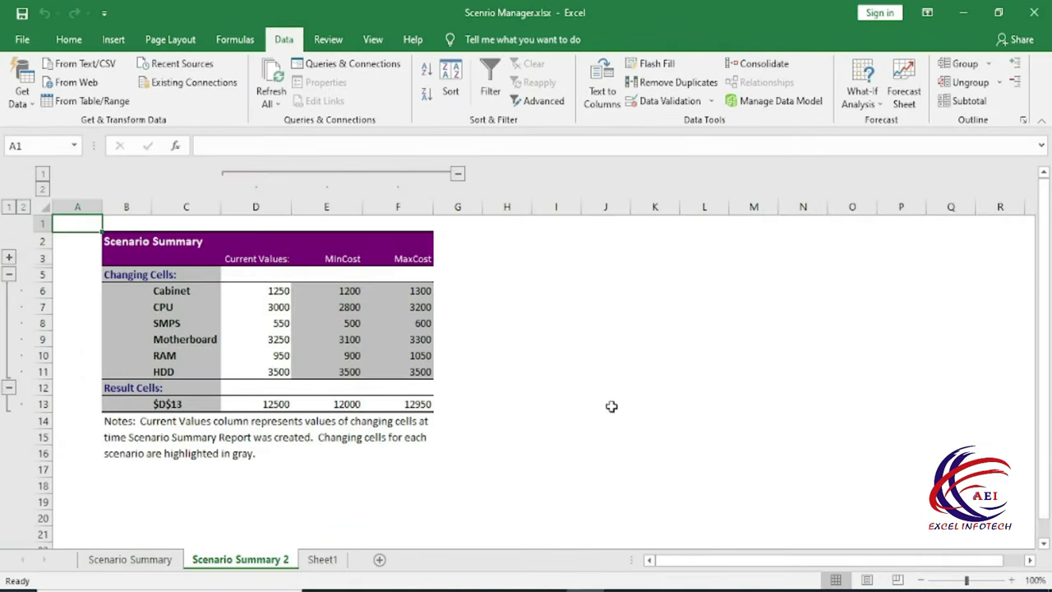
{"action": "left_click_drag", "start_coordinate": [270, 243], "coordinate": [271, 387]}
{"action": "left_click", "coordinate": [186, 255]}
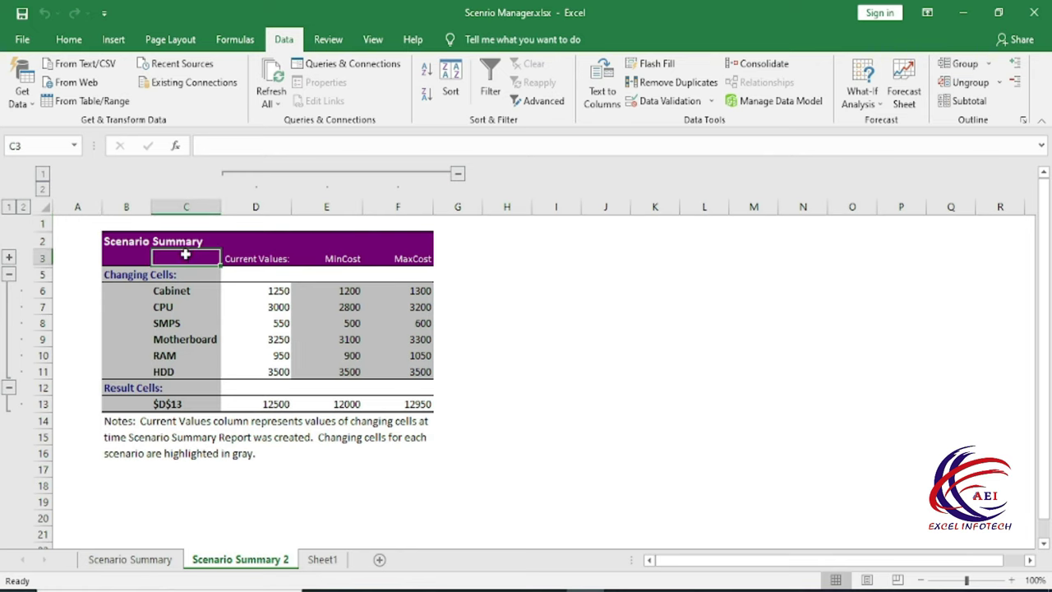
{"action": "left_click_drag", "start_coordinate": [186, 255], "coordinate": [182, 371]}
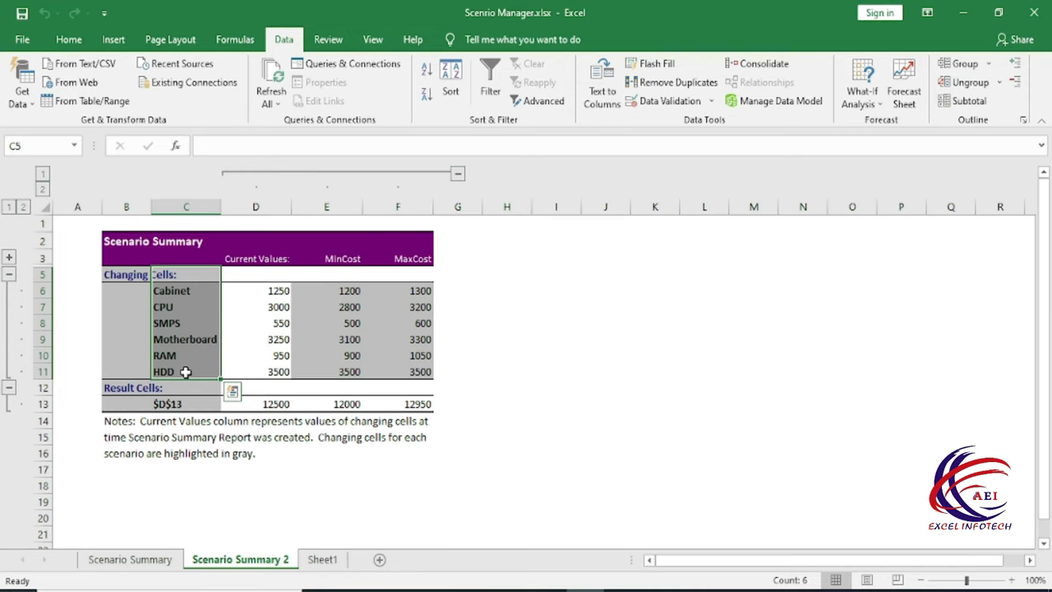
{"action": "left_click", "coordinate": [256, 238]}
{"action": "left_click", "coordinate": [257, 207]}
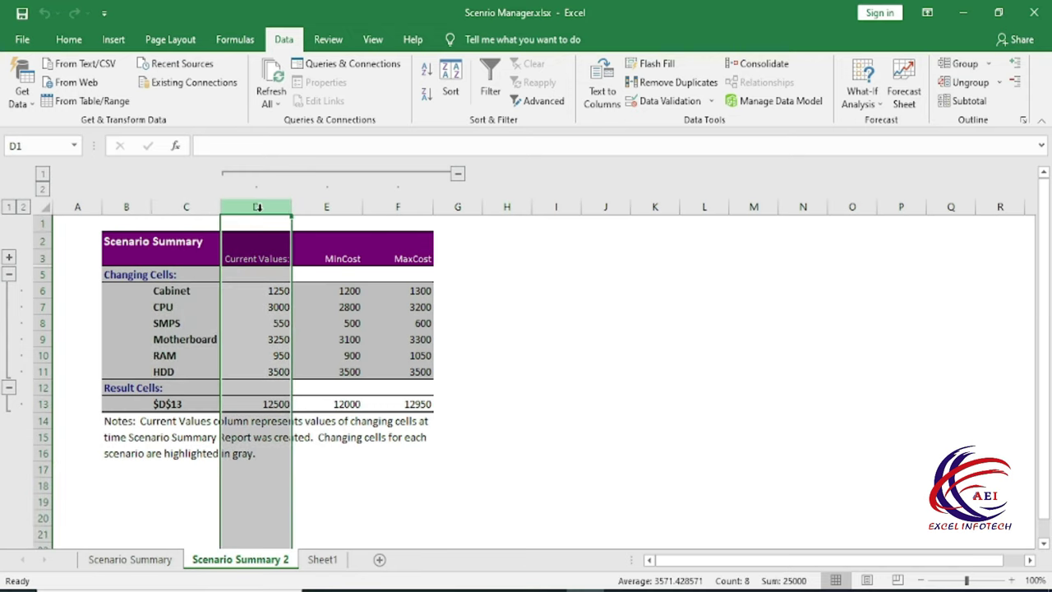
{"action": "left_click", "coordinate": [347, 210]}
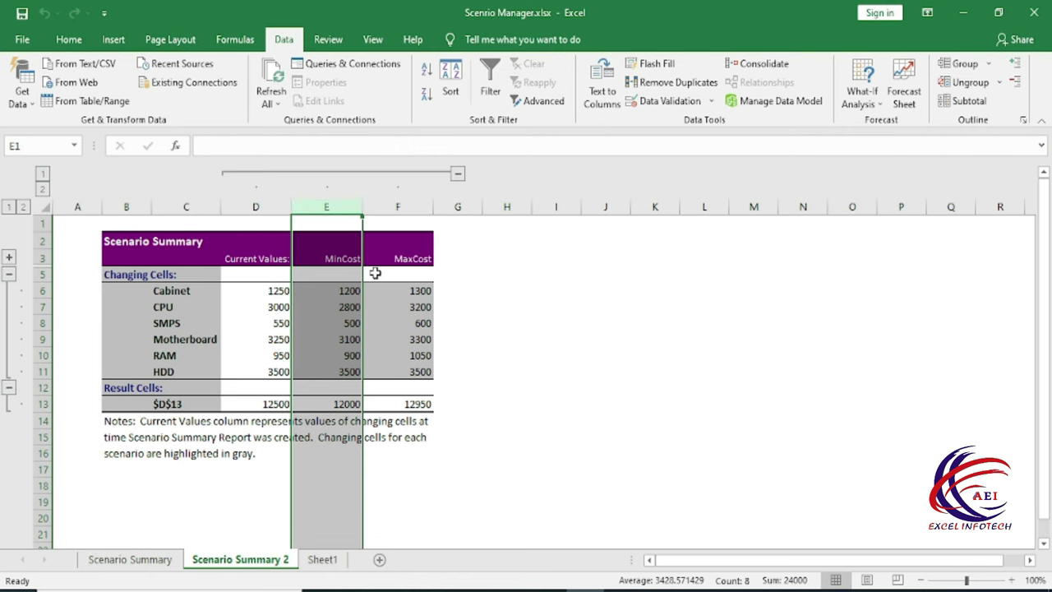
{"action": "left_click", "coordinate": [406, 212]}
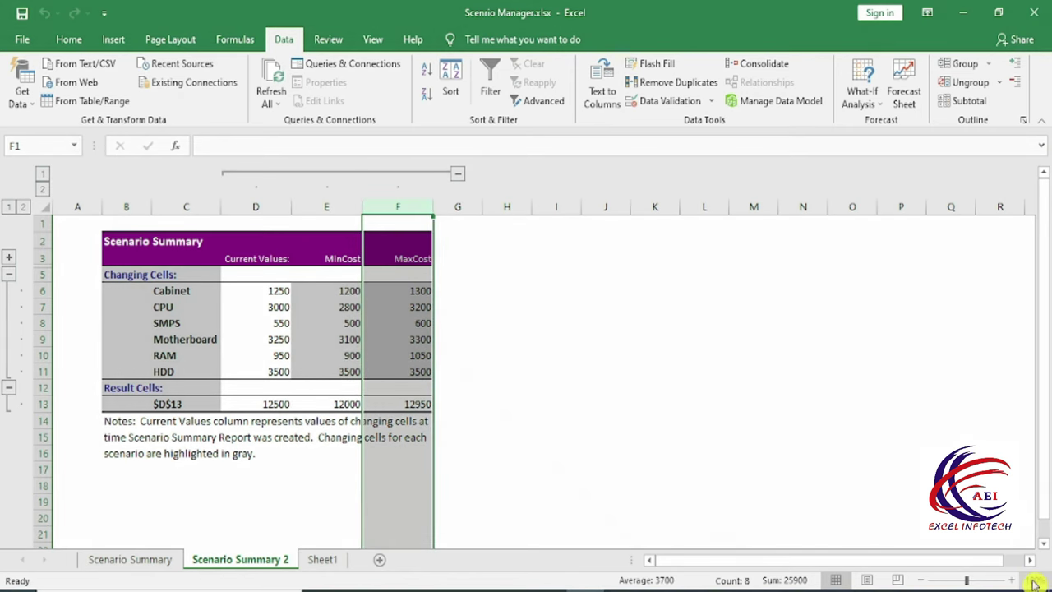
{"action": "scroll", "coordinate": [665, 514], "scroll_direction": "up", "scroll_amount": 2}
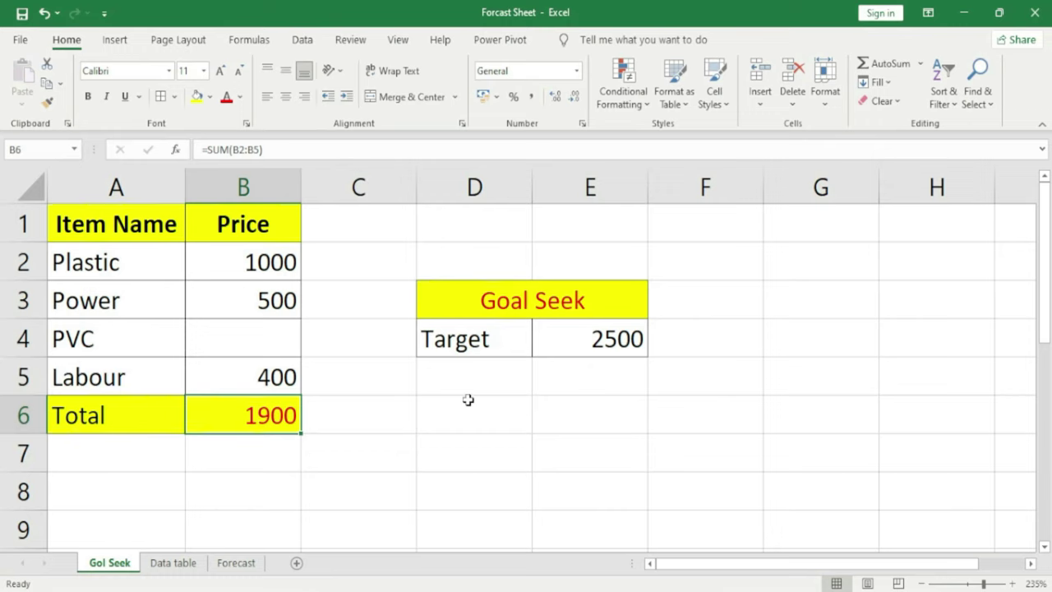
Review prices B2:B5 and commit =SUM(B2:B5) in B6, totalling 1900
{"action": "left_click_drag", "start_coordinate": [240, 260], "coordinate": [237, 374]}
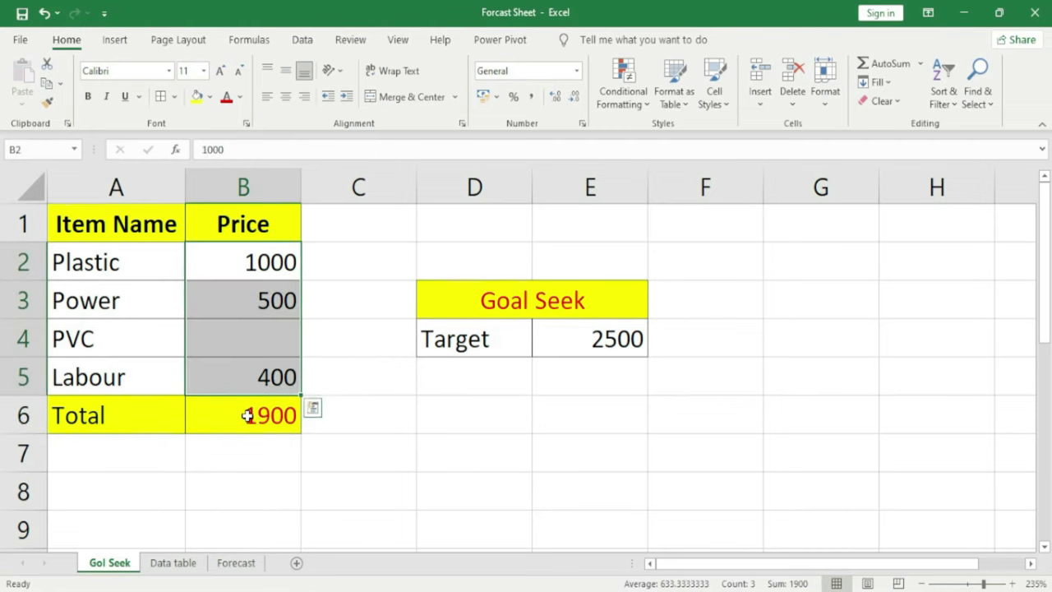
{"action": "left_click", "coordinate": [243, 264]}
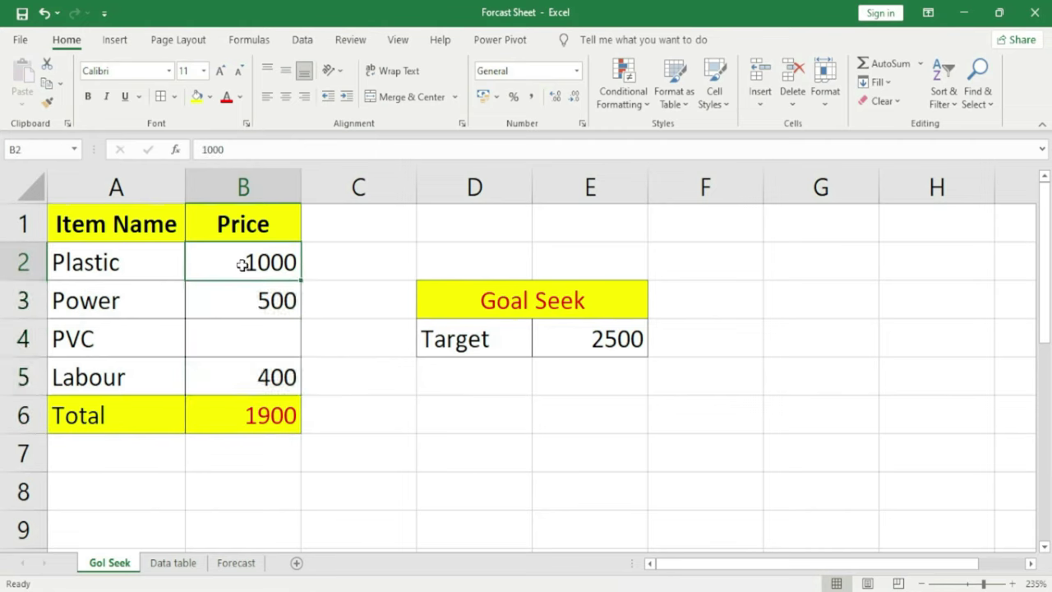
{"action": "left_click", "coordinate": [253, 300]}
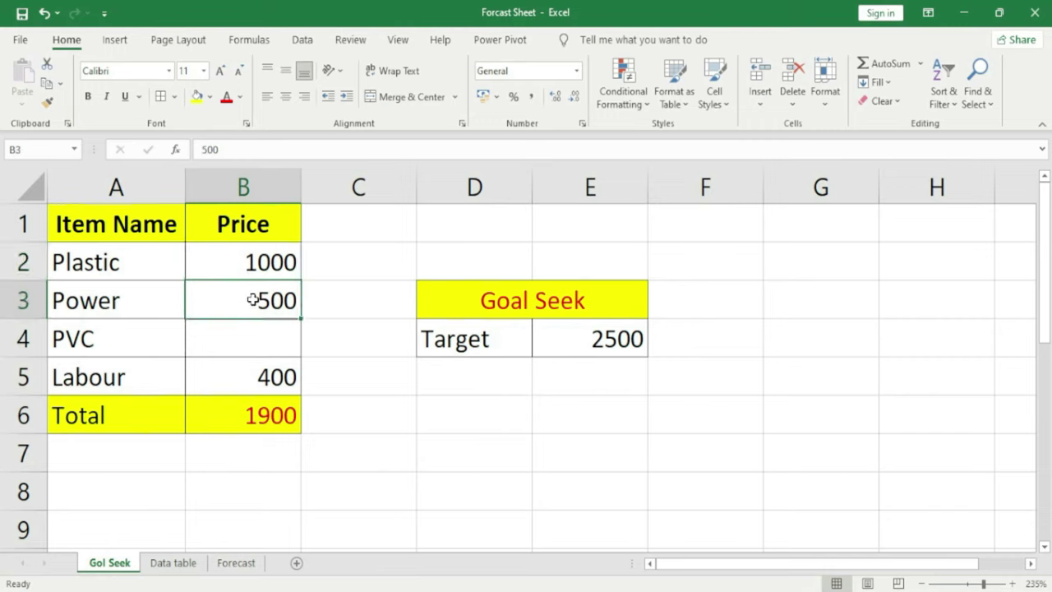
{"action": "left_click", "coordinate": [253, 338]}
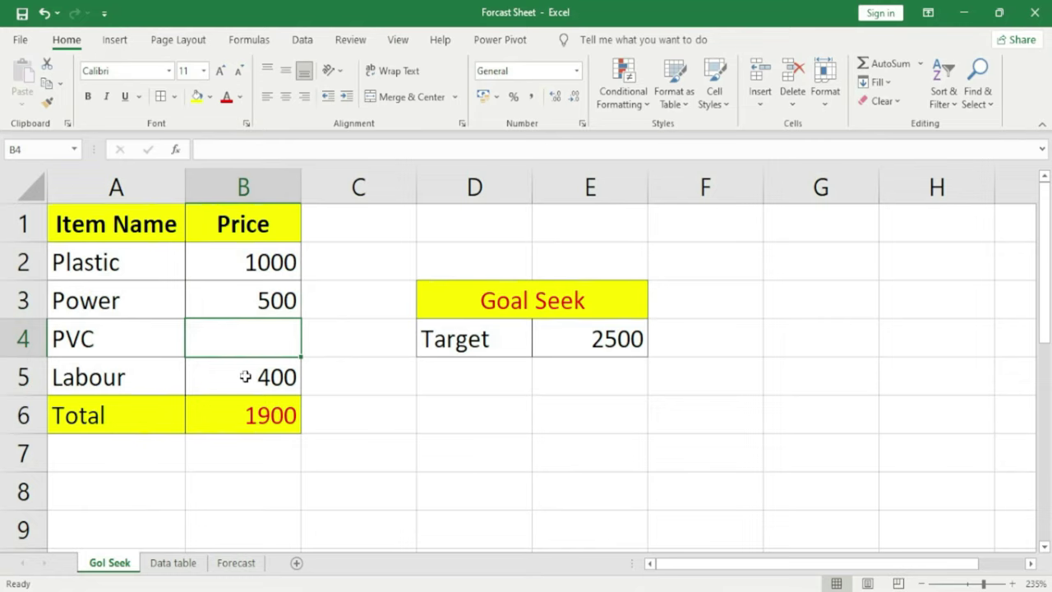
{"action": "left_click", "coordinate": [245, 377]}
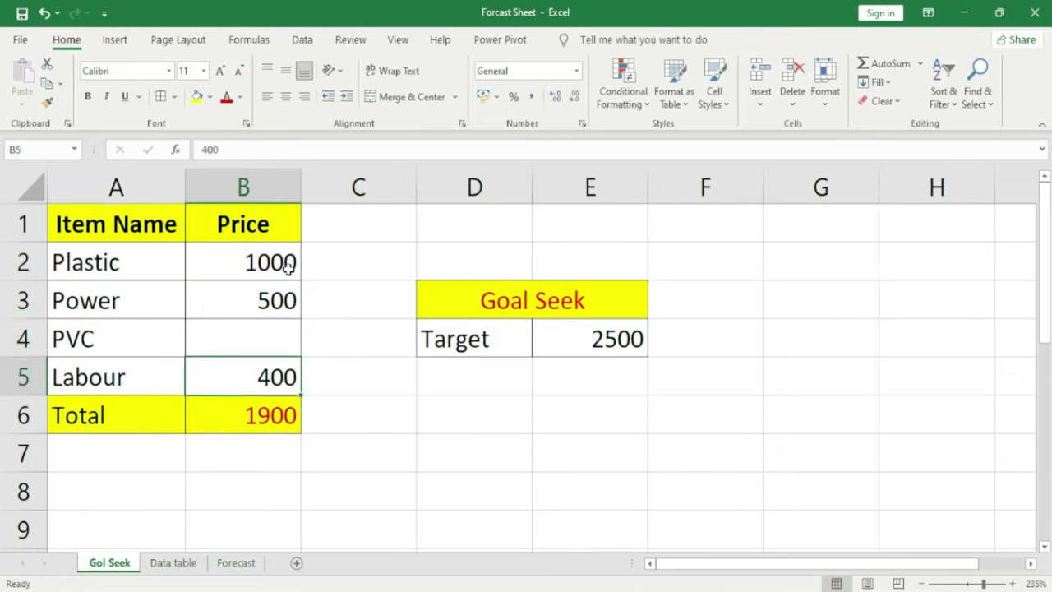
{"action": "left_click_drag", "start_coordinate": [276, 247], "coordinate": [256, 377]}
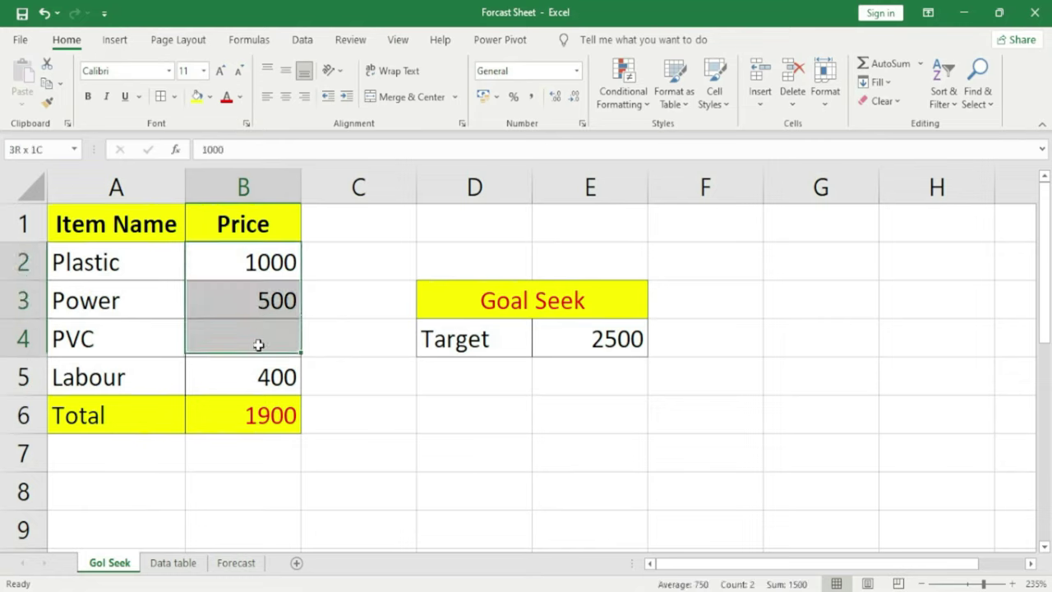
{"action": "left_click", "coordinate": [257, 415]}
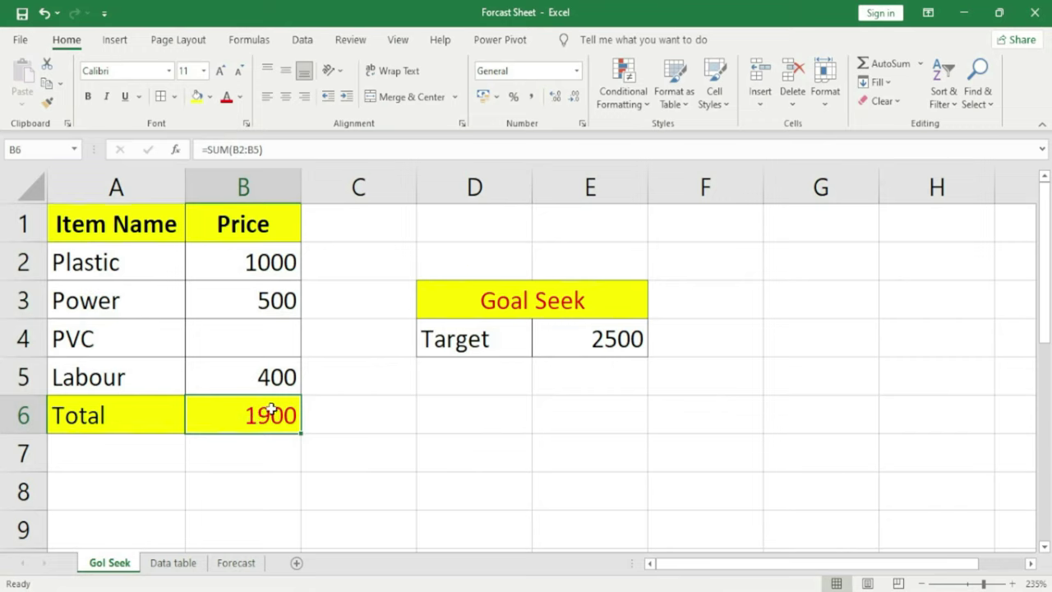
{"action": "double_click", "coordinate": [268, 415]}
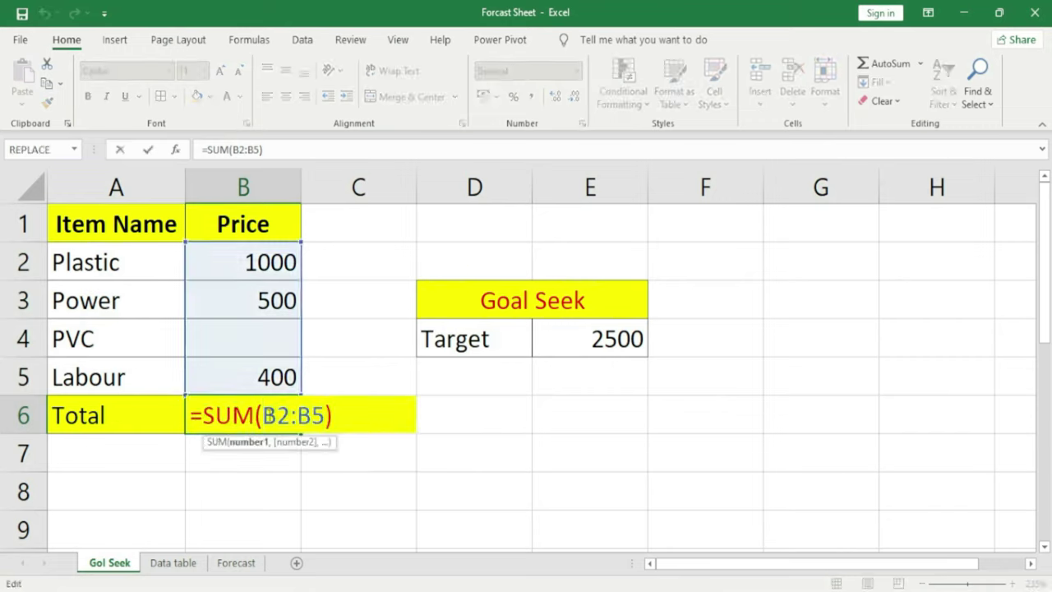
{"action": "key", "text": "Return"}
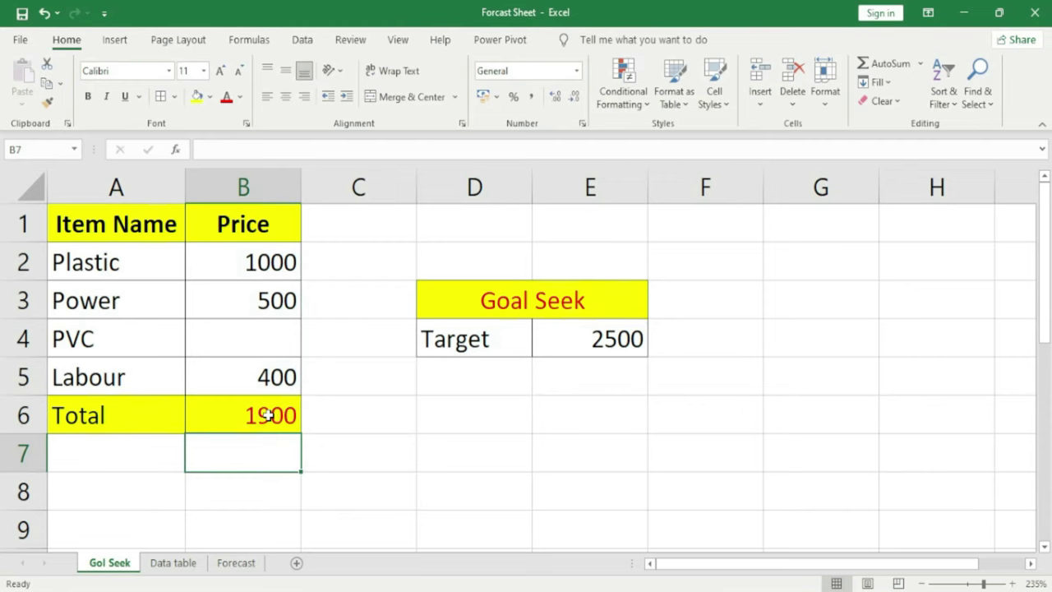
Inspect the target in E4, the blank PVC price in B4 and the total in B6
{"action": "left_click", "coordinate": [616, 338]}
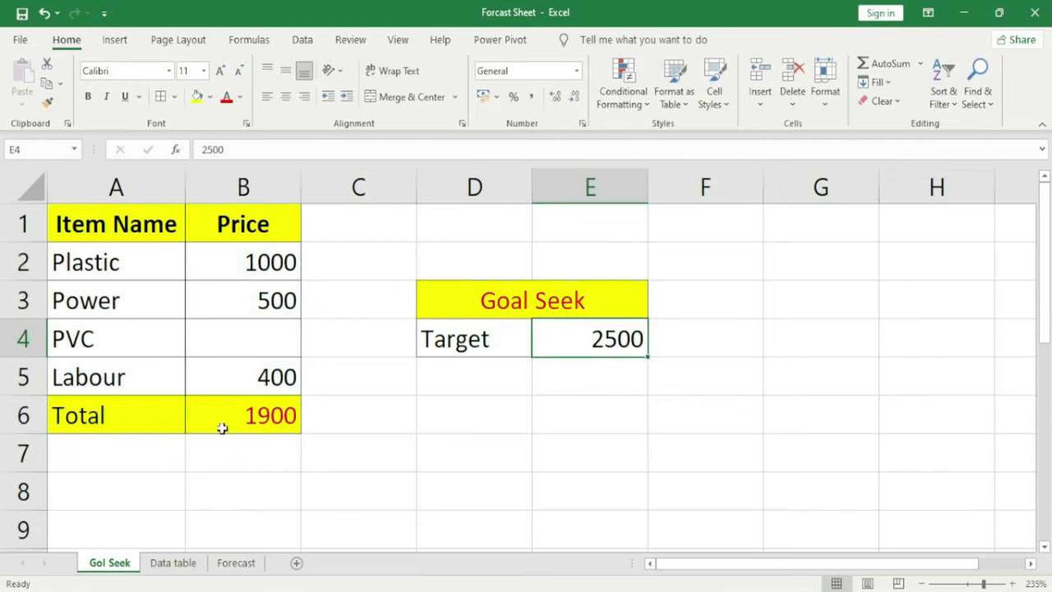
{"action": "left_click", "coordinate": [244, 415]}
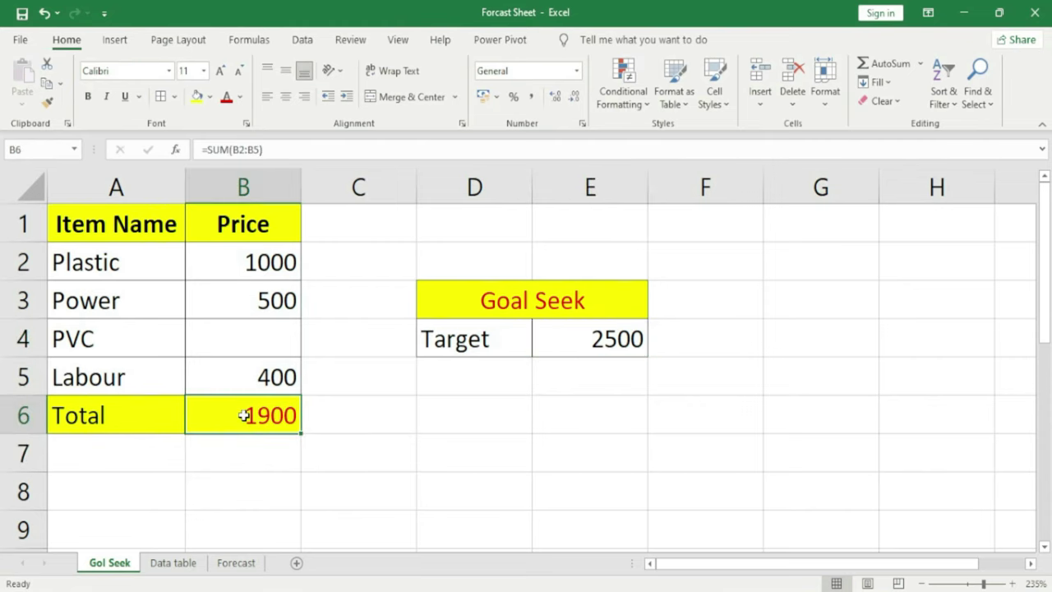
{"action": "key", "text": "Up"}
{"action": "key", "text": "Up"}
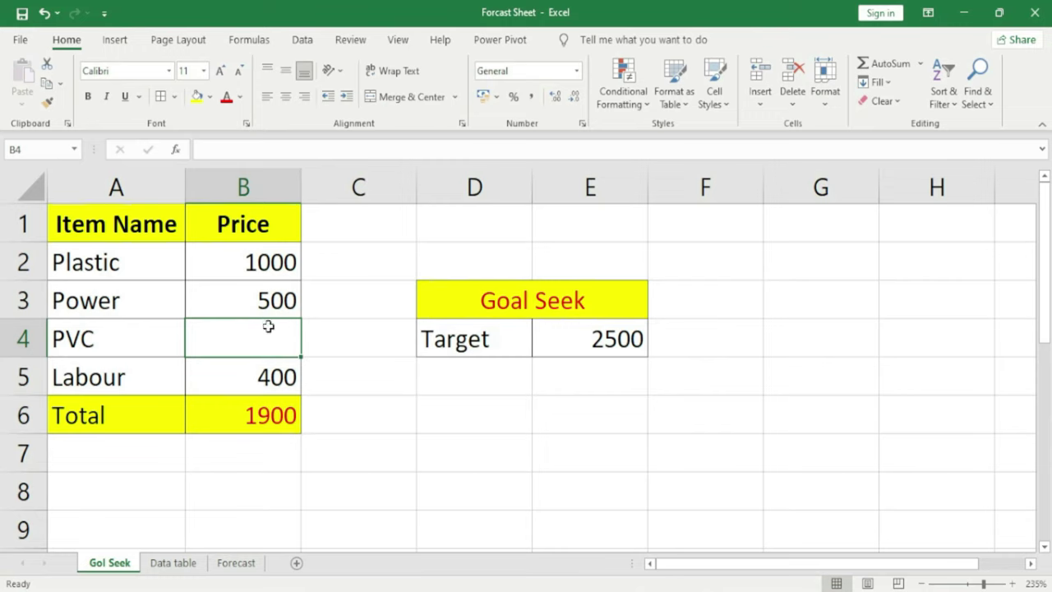
{"action": "left_click", "coordinate": [268, 414]}
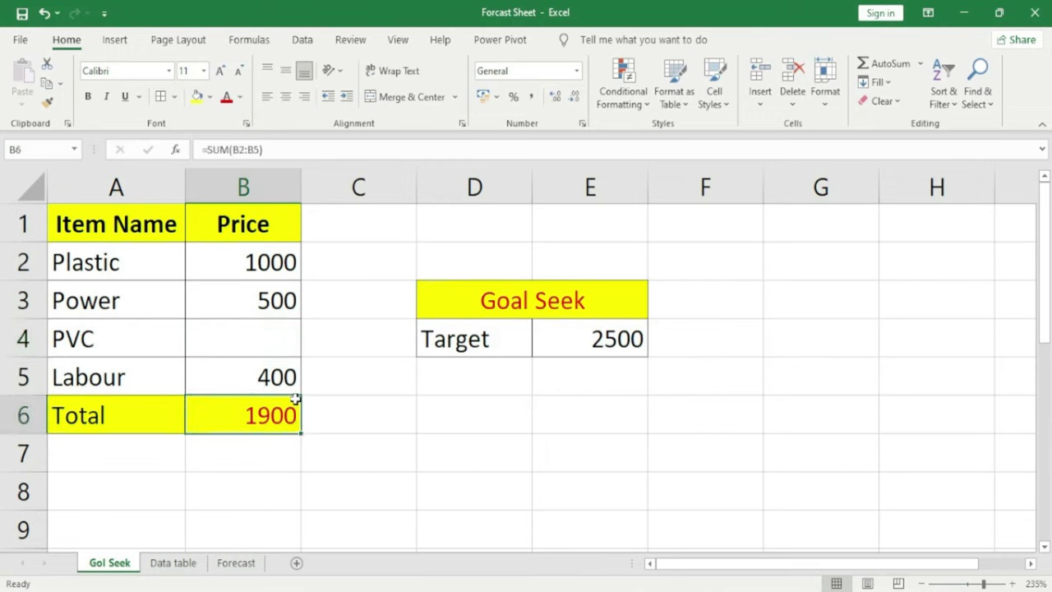
{"action": "left_click", "coordinate": [253, 346]}
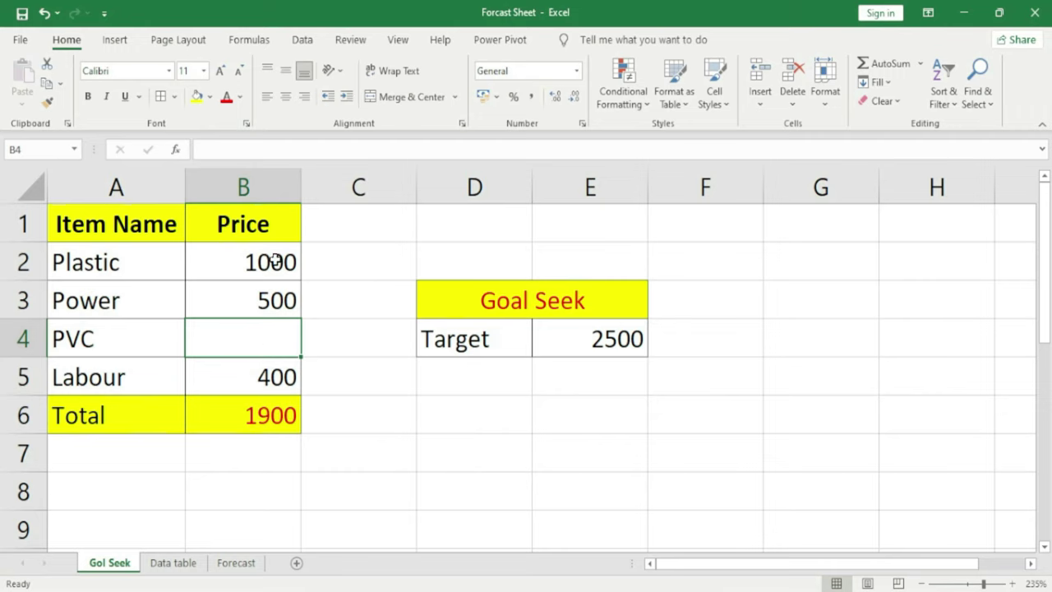
{"action": "left_click", "coordinate": [270, 413]}
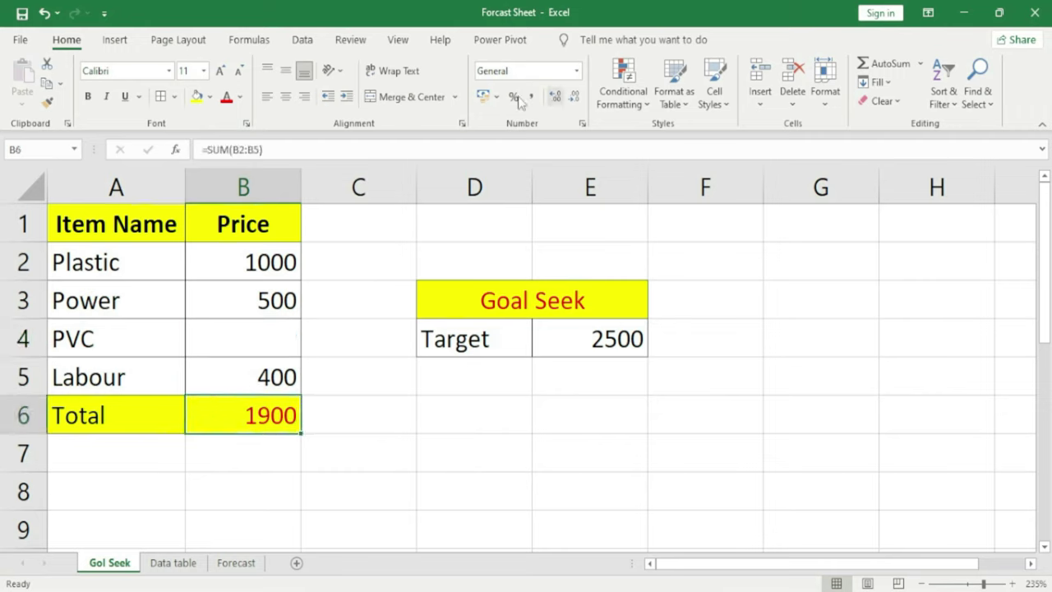
{"action": "left_click", "coordinate": [306, 41]}
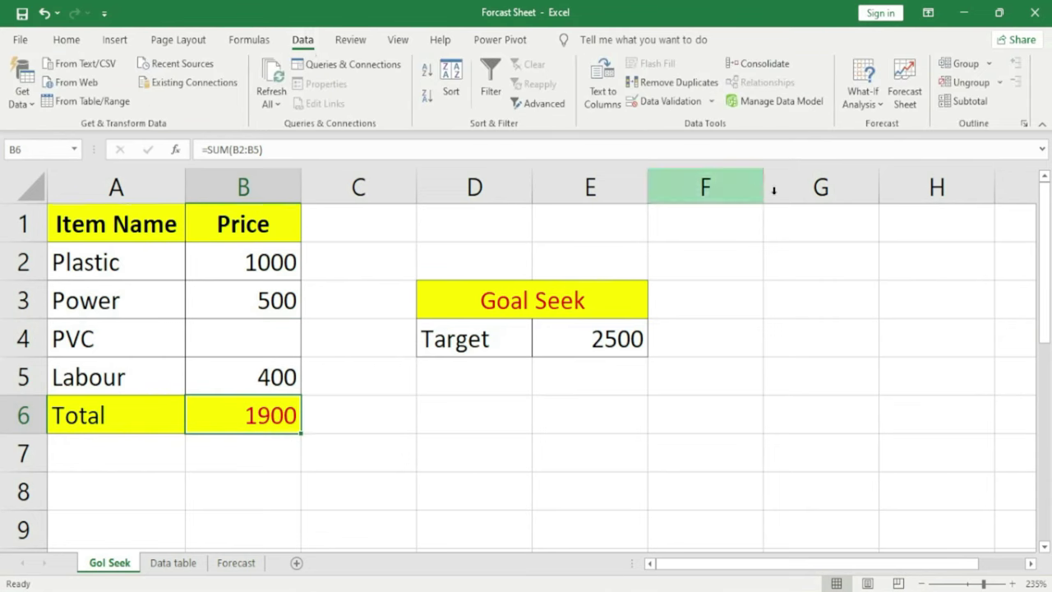
Goal Seek the Total in B6 to 2500 by changing the PVC price in B4, giving 600
{"action": "left_click", "coordinate": [874, 103]}
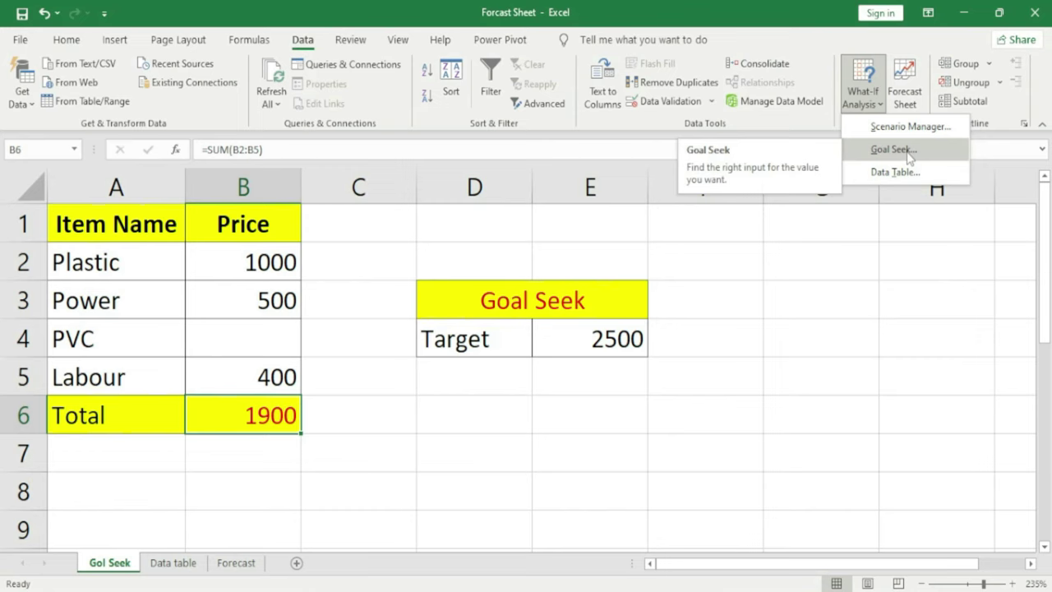
{"action": "left_click", "coordinate": [909, 158]}
{"action": "left_click_drag", "start_coordinate": [459, 241], "coordinate": [429, 216]}
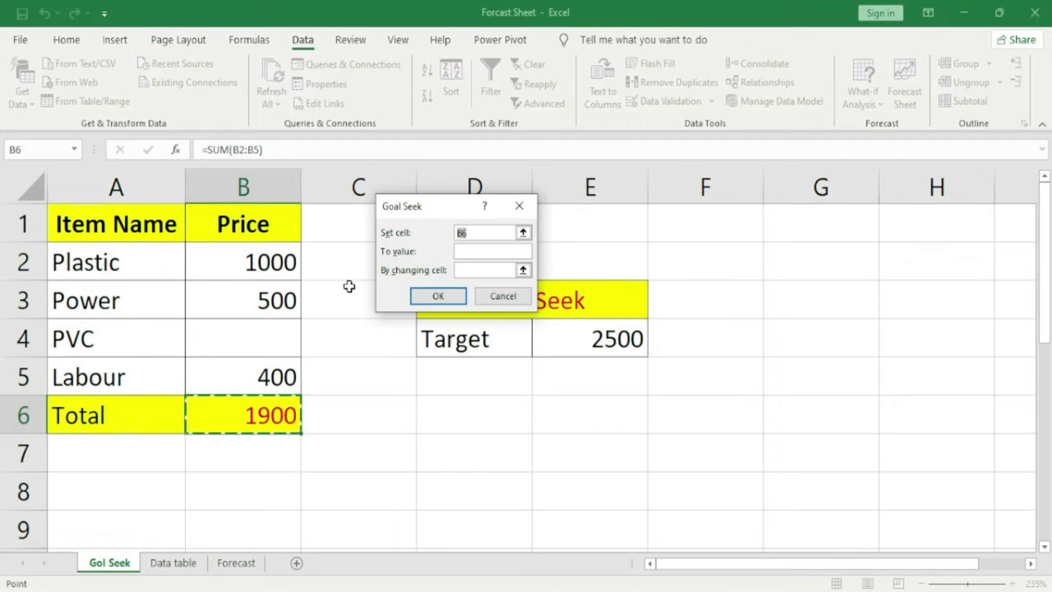
{"action": "left_click", "coordinate": [480, 253]}
{"action": "type", "text": "2500"}
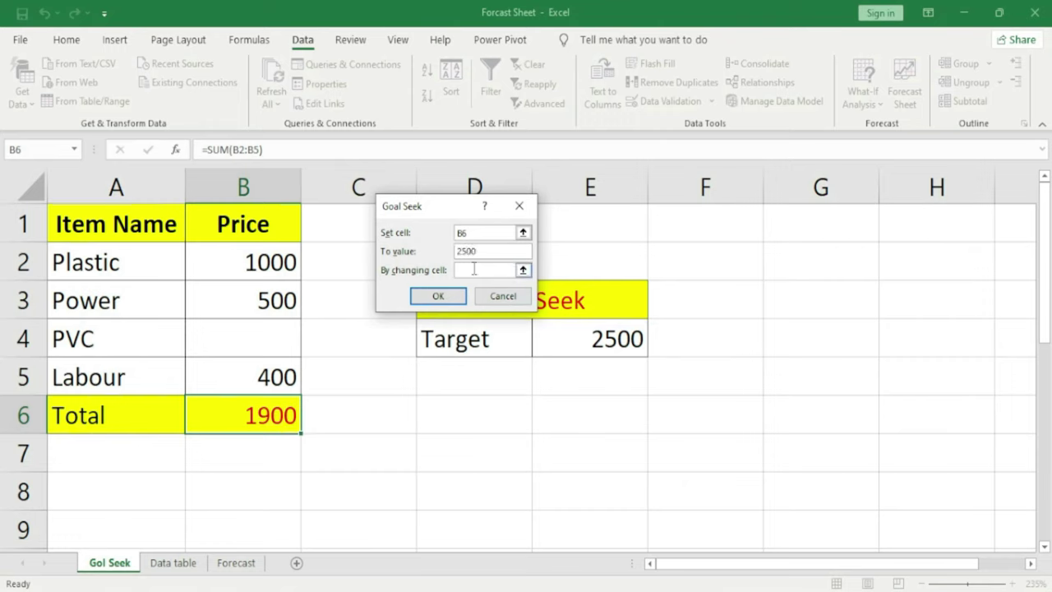
{"action": "left_click", "coordinate": [477, 269]}
{"action": "left_click", "coordinate": [261, 340]}
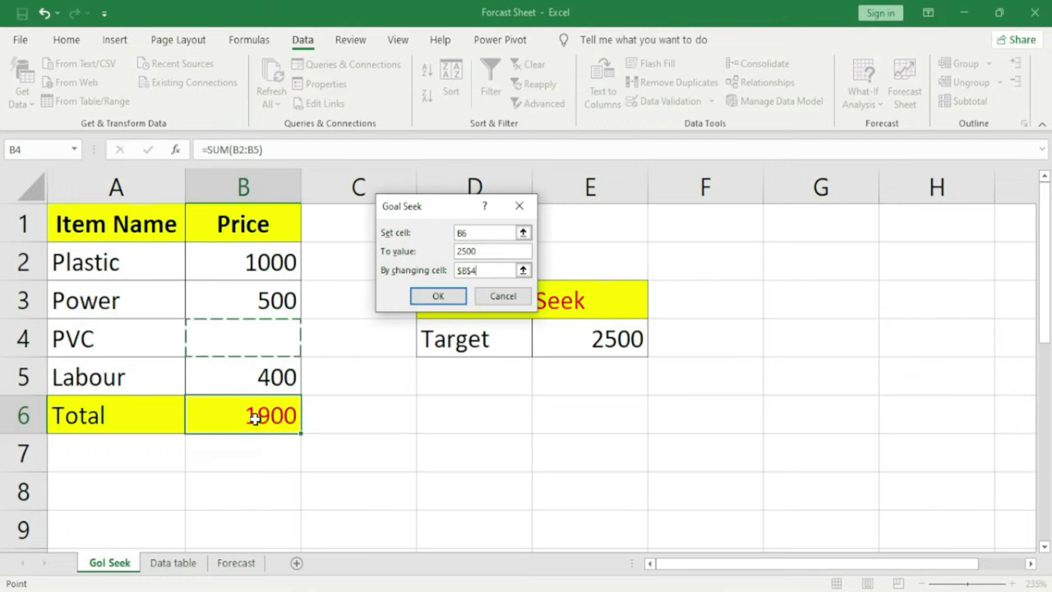
{"action": "left_click", "coordinate": [437, 298]}
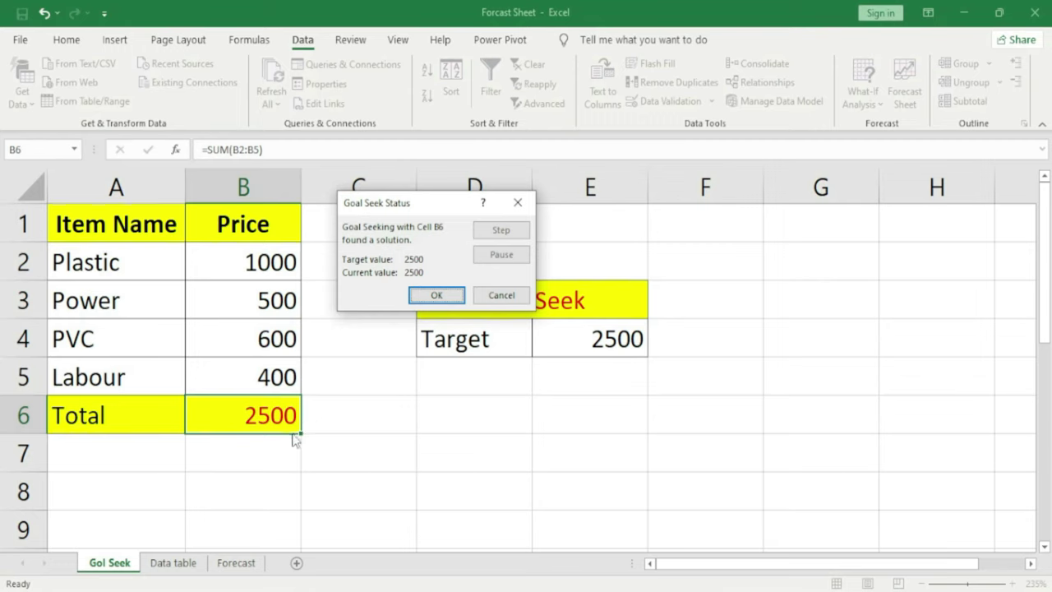
{"action": "left_click", "coordinate": [425, 300]}
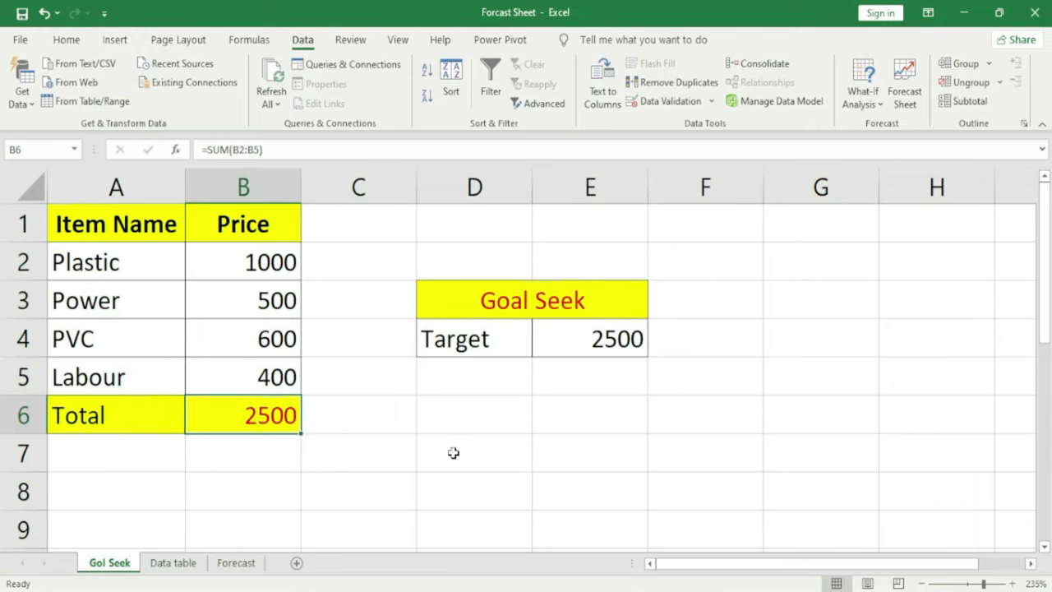
Change the target value in E4 to 1800
{"action": "left_click", "coordinate": [589, 345]}
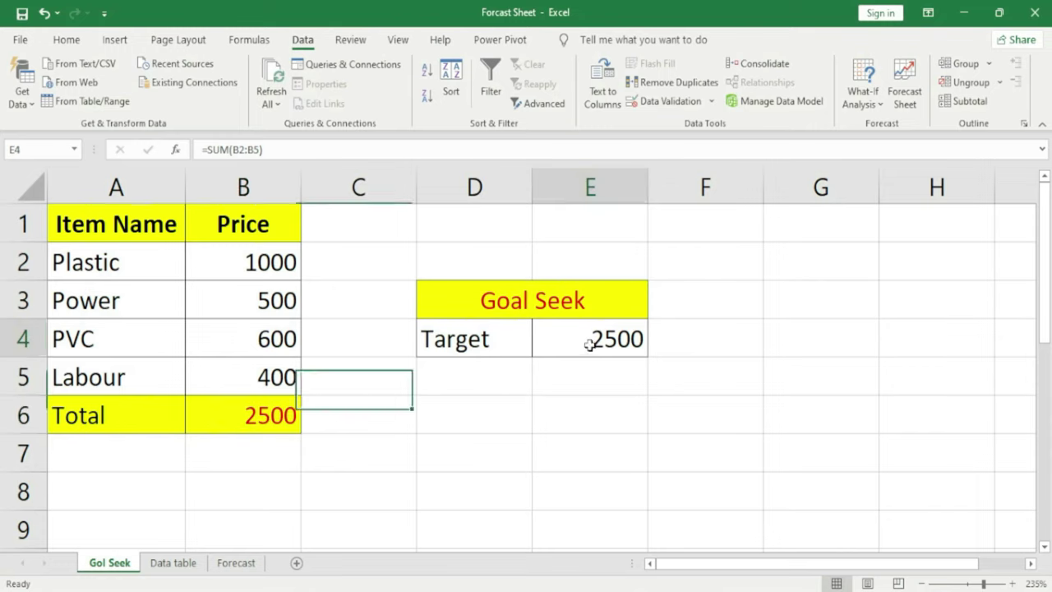
{"action": "type", "text": "18"}
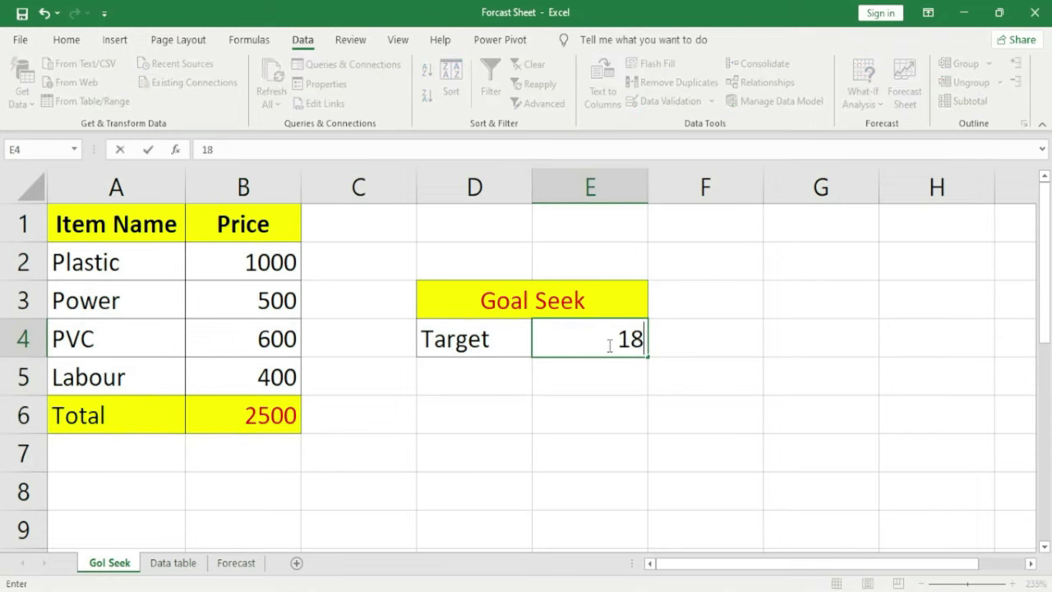
{"action": "type", "text": "00"}
{"action": "key", "text": "Return"}
{"action": "left_click", "coordinate": [606, 344]}
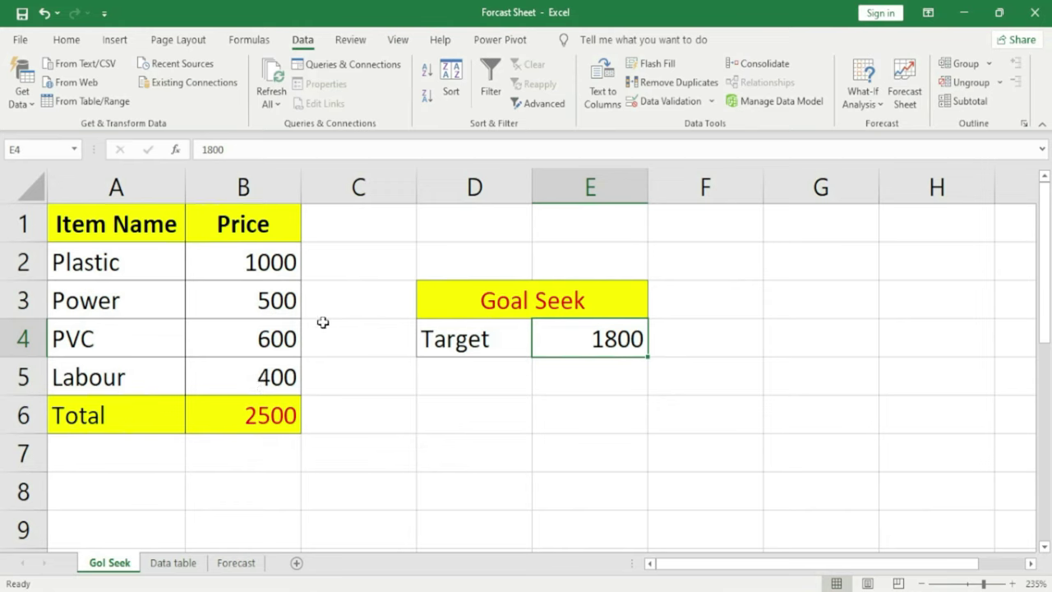
Goal Seek B6 to 1800 by changing Plastic in B2 (300), then go to the Data table sheet
{"action": "left_click", "coordinate": [259, 406]}
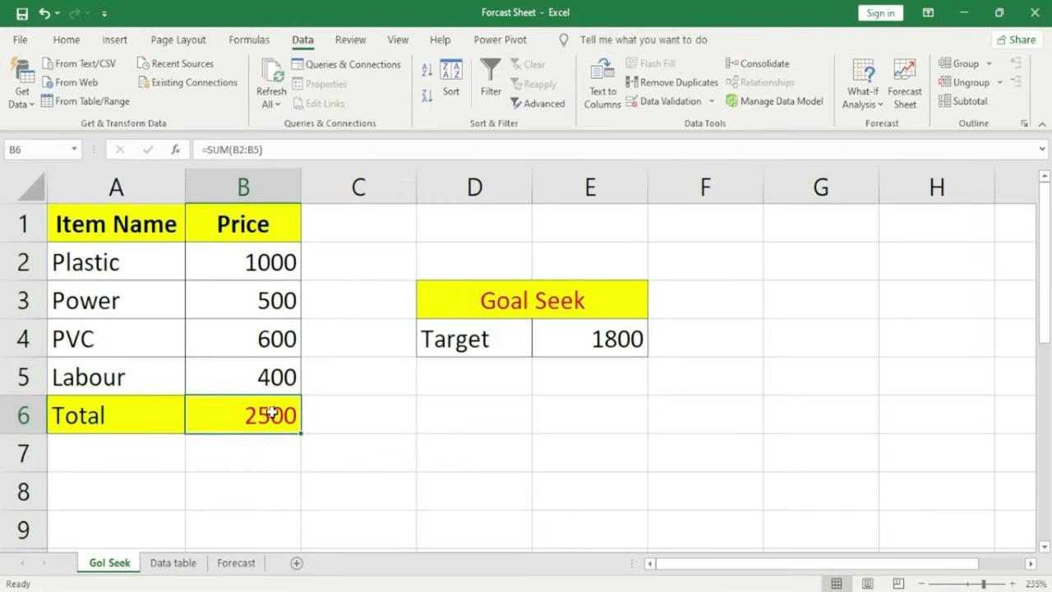
{"action": "left_click", "coordinate": [873, 103]}
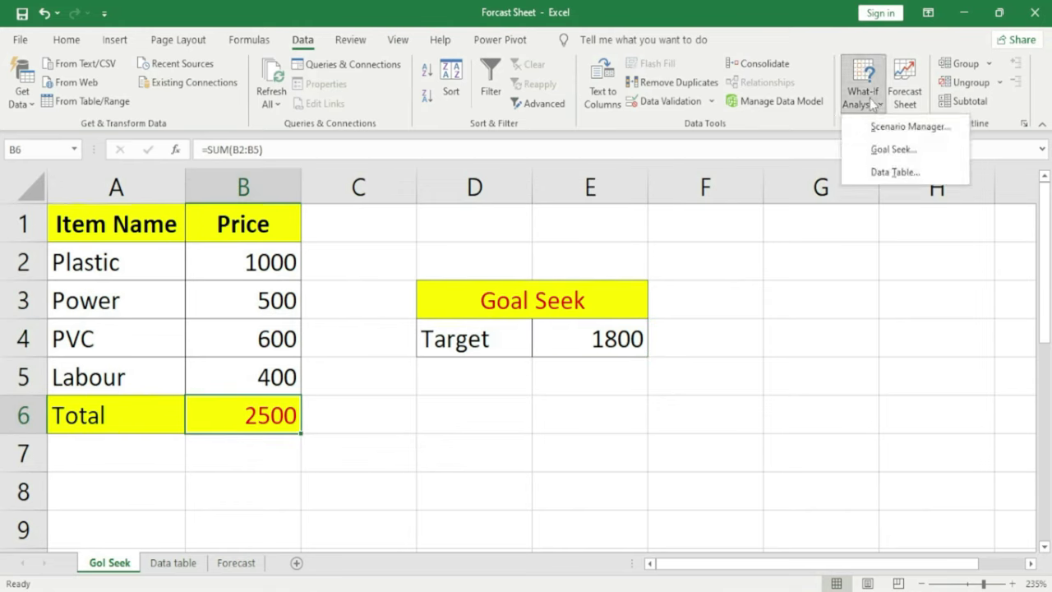
{"action": "left_click", "coordinate": [894, 150]}
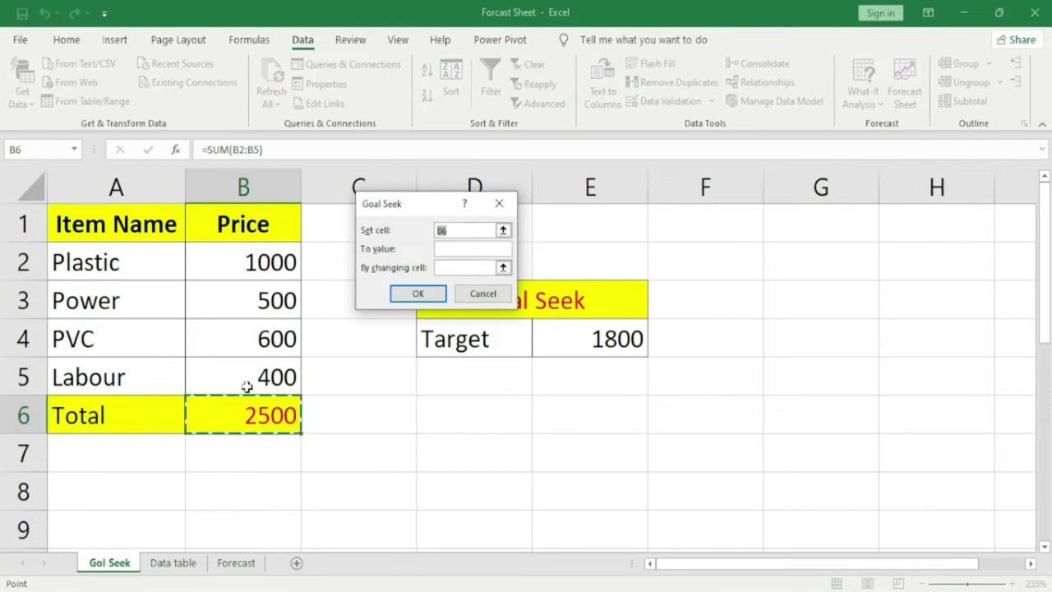
{"action": "key", "text": "Tab"}
{"action": "type", "text": "1800"}
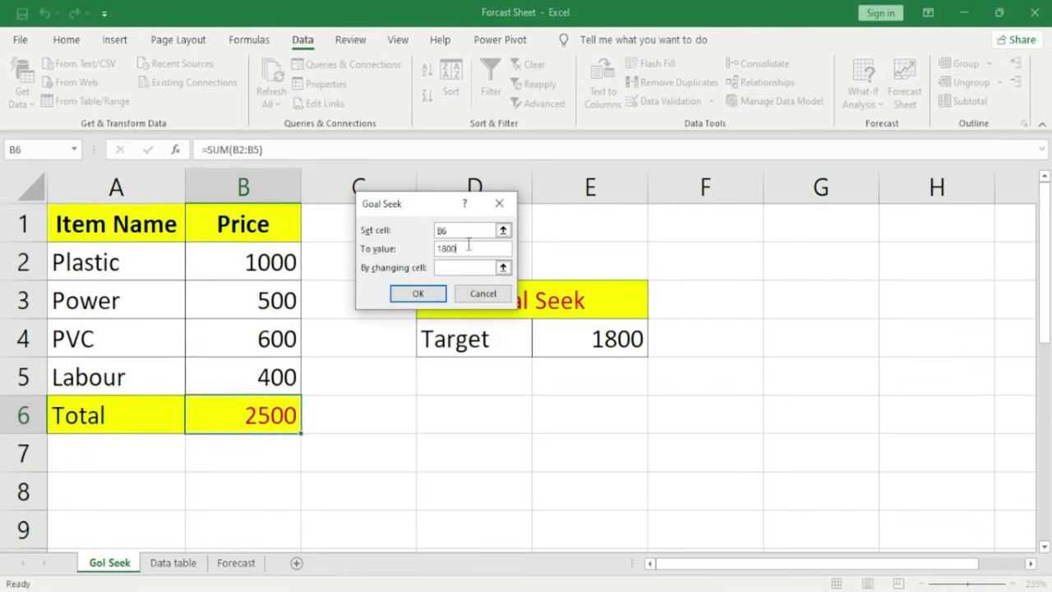
{"action": "left_click", "coordinate": [460, 267]}
{"action": "left_click", "coordinate": [219, 259]}
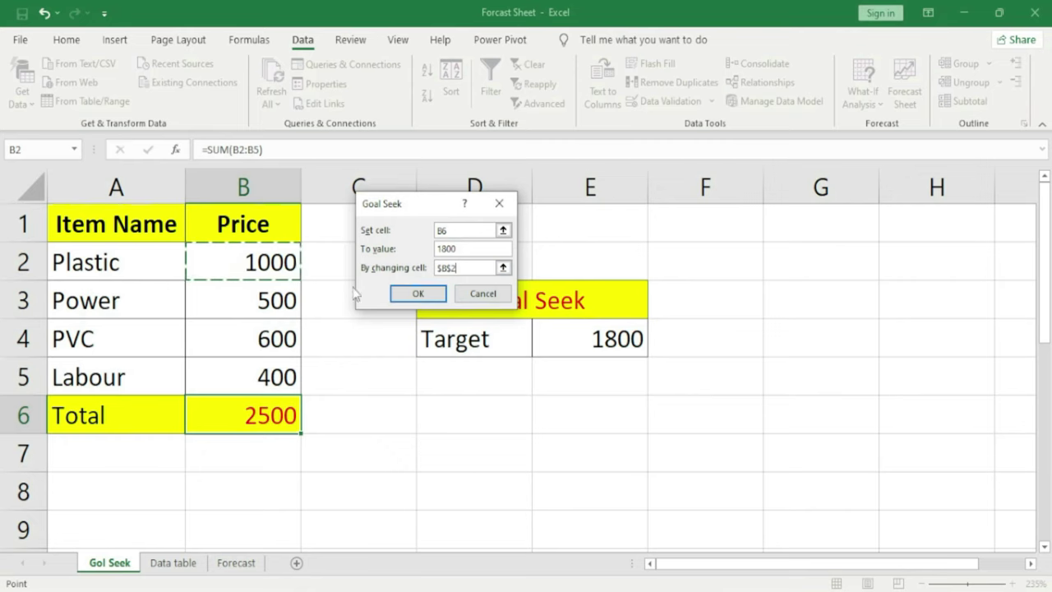
{"action": "left_click", "coordinate": [431, 294]}
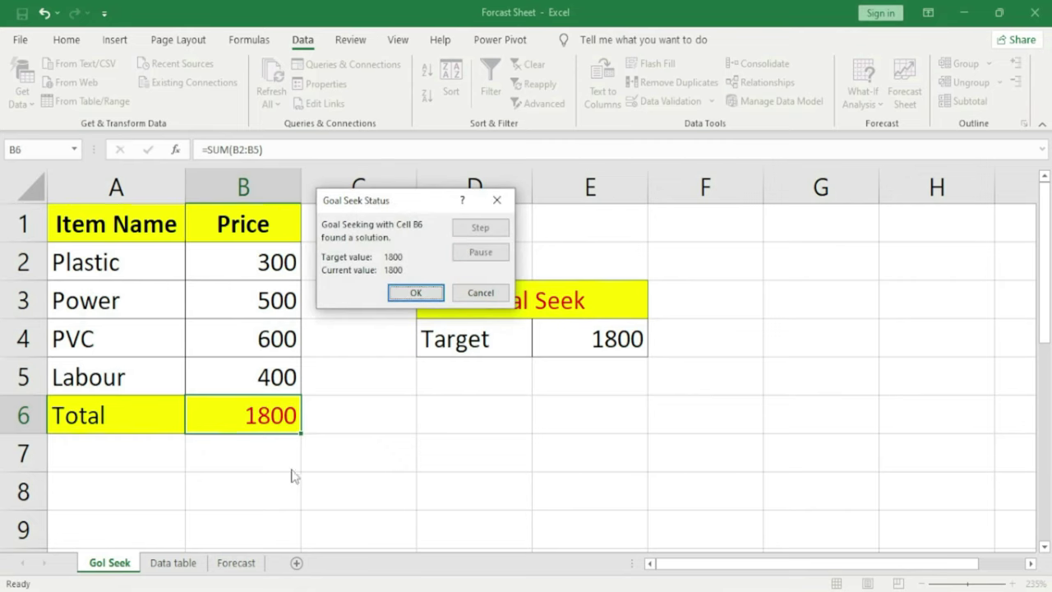
{"action": "left_click", "coordinate": [415, 293]}
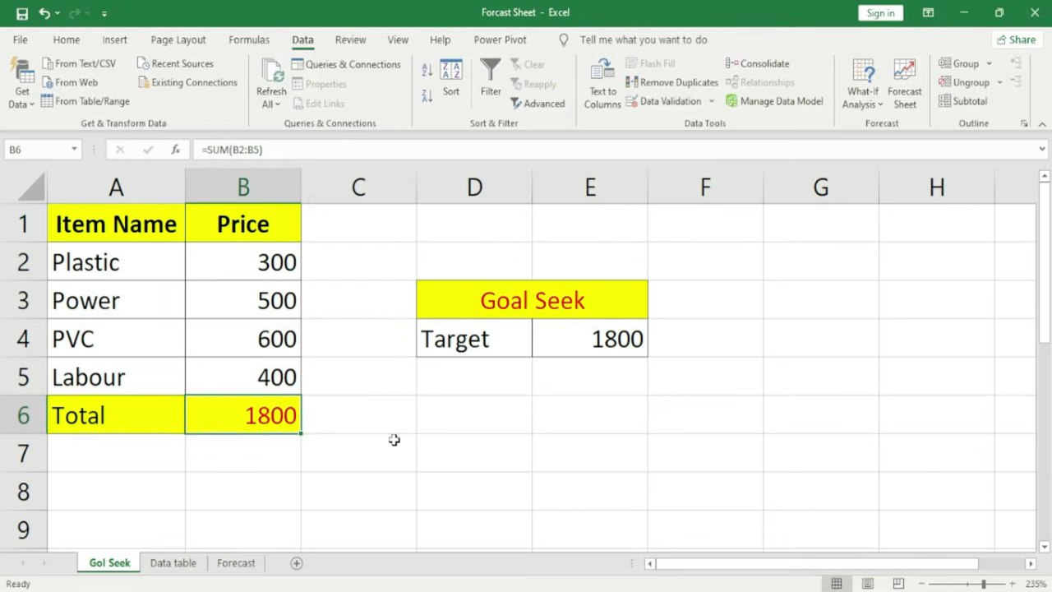
{"action": "left_click", "coordinate": [863, 97]}
{"action": "left_click", "coordinate": [173, 562]}
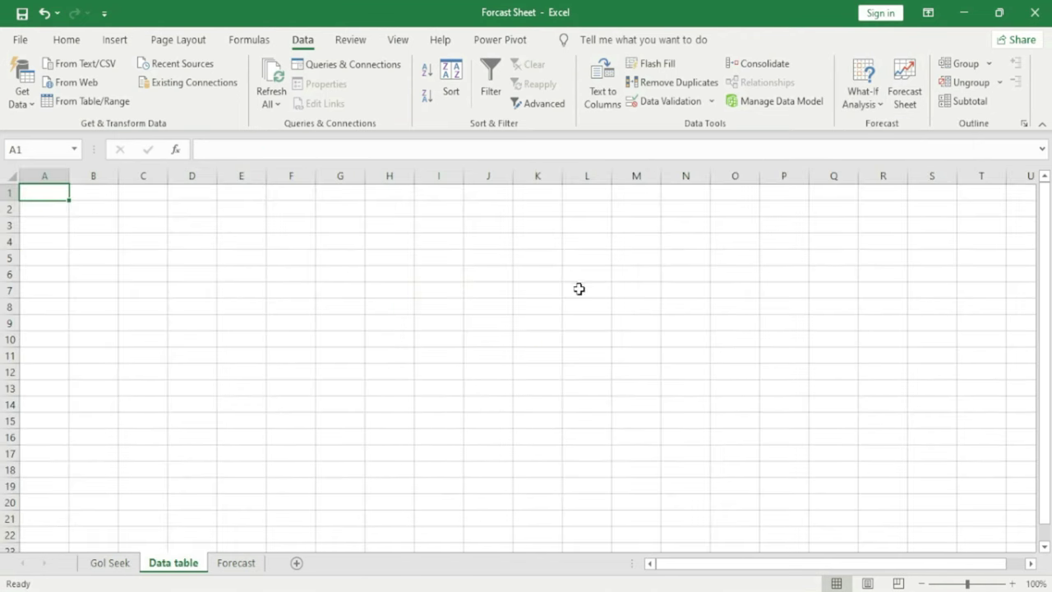
Enter 1 in cells A1, A2 and A3 of the Data table sheet
{"action": "left_click", "coordinate": [1013, 583]}
{"action": "left_click", "coordinate": [1013, 584]}
{"action": "left_click", "coordinate": [1013, 583]}
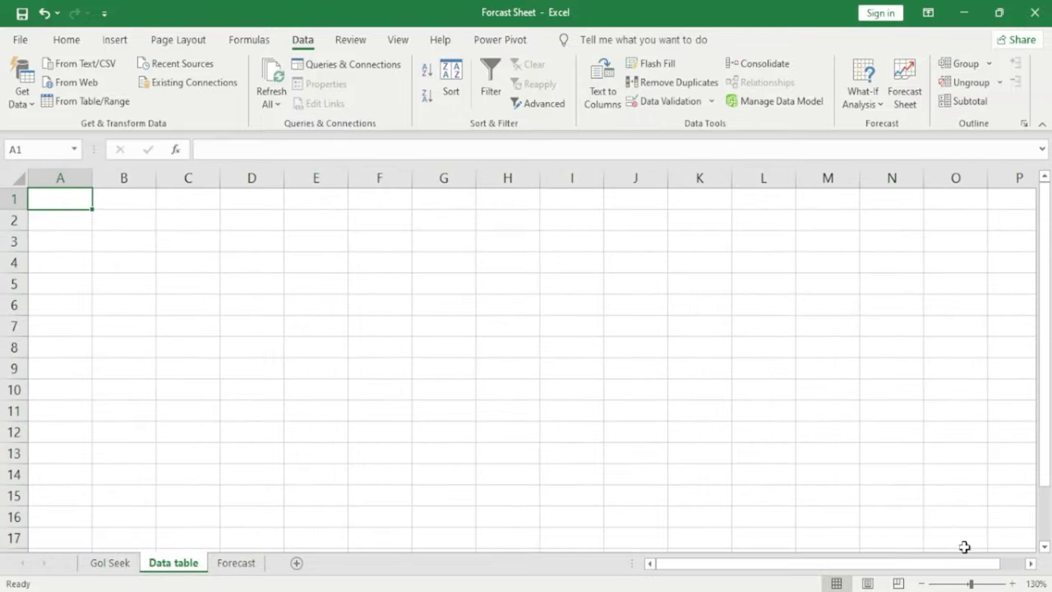
{"action": "type", "text": "1"}
{"action": "key", "text": "Return"}
{"action": "type", "text": "1"}
{"action": "key", "text": "Return"}
{"action": "type", "text": "1"}
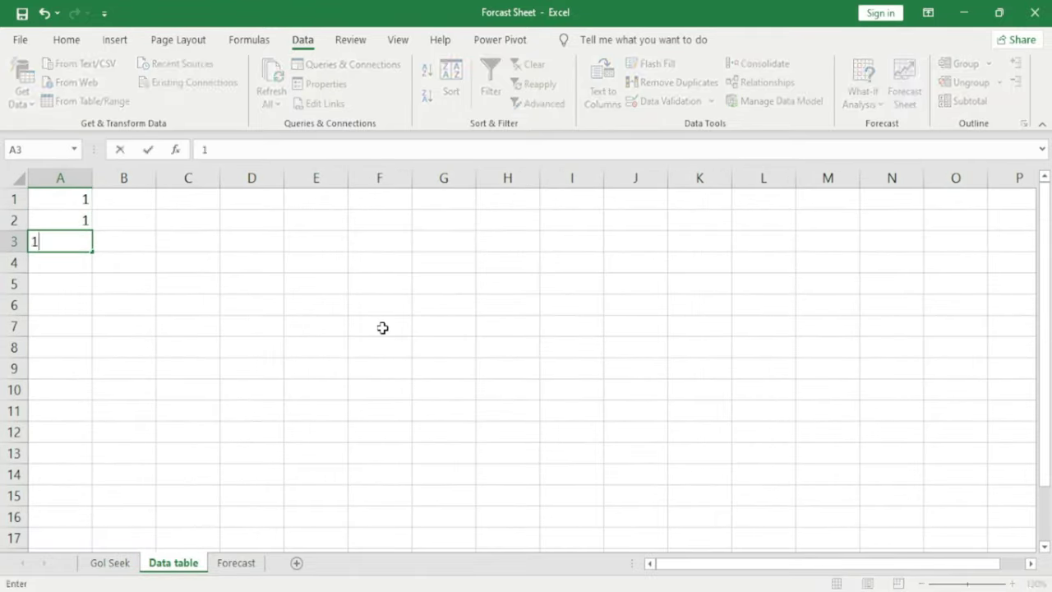
{"action": "key", "text": "Return"}
Fill column A from A3 down as a series 1 to 10, clearing the extra 11 in A13
{"action": "left_click", "coordinate": [83, 242]}
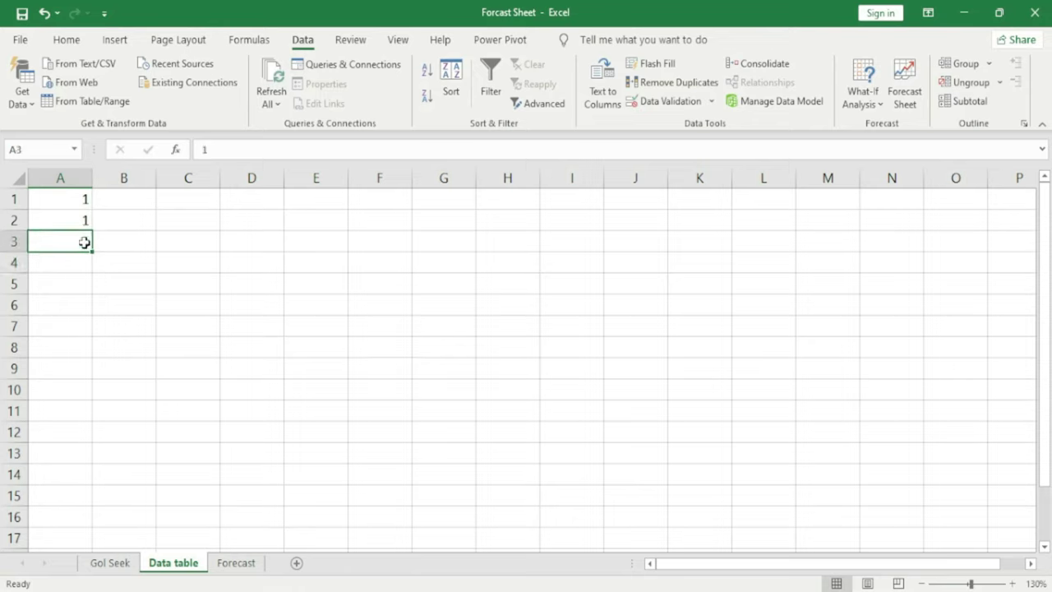
{"action": "left_click_drag", "start_coordinate": [92, 254], "coordinate": [87, 458]}
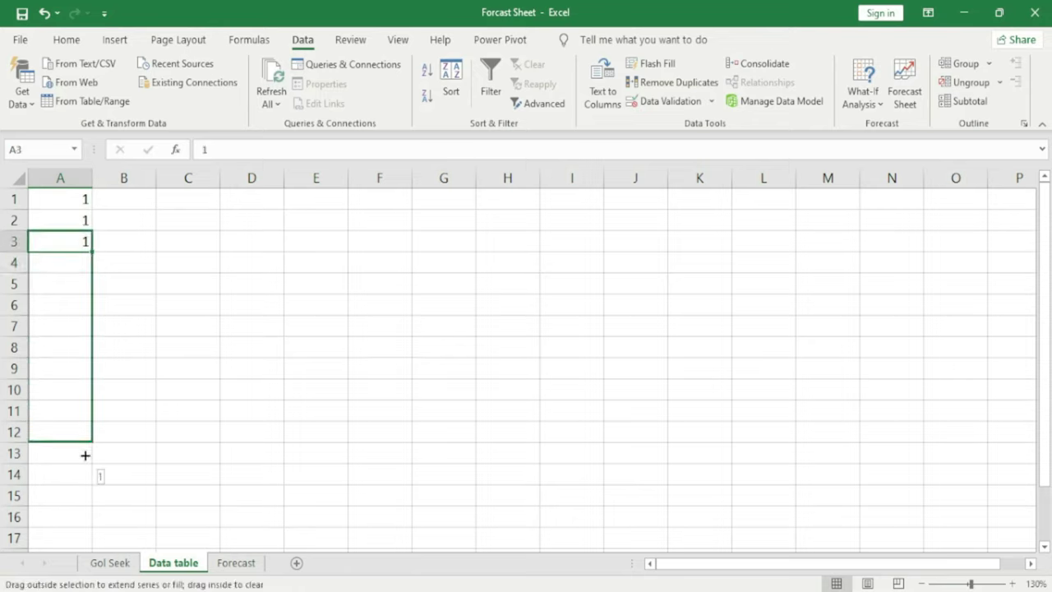
{"action": "left_click", "coordinate": [102, 474]}
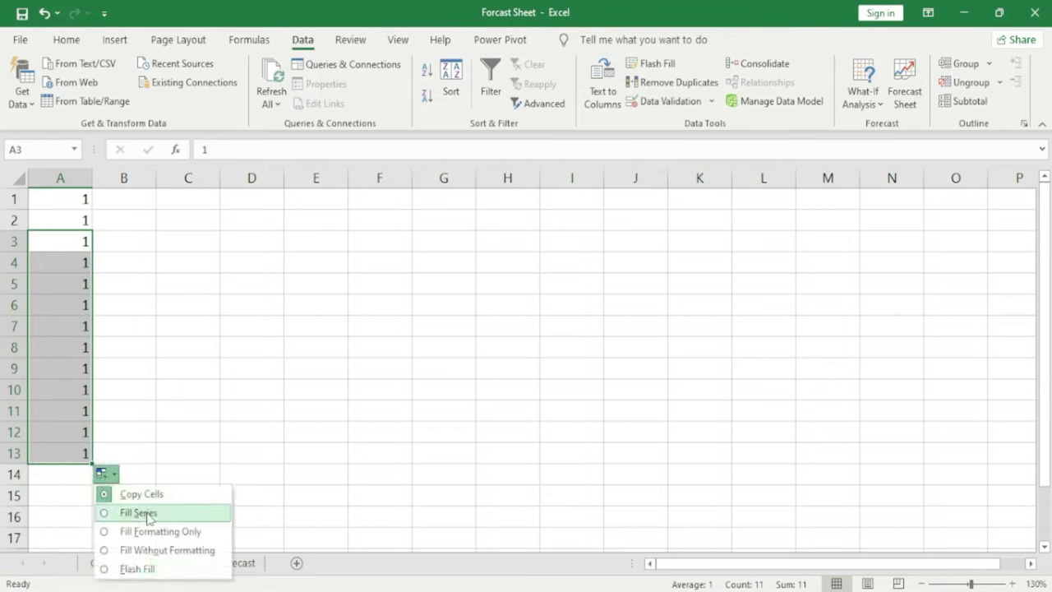
{"action": "left_click", "coordinate": [140, 512]}
{"action": "left_click", "coordinate": [70, 456]}
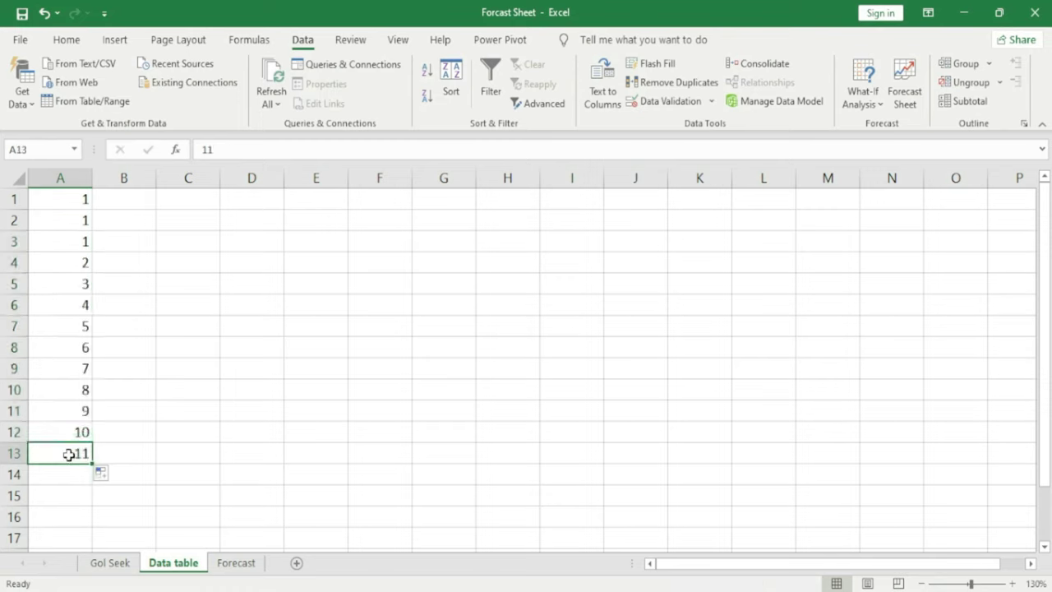
{"action": "key", "text": "Delete"}
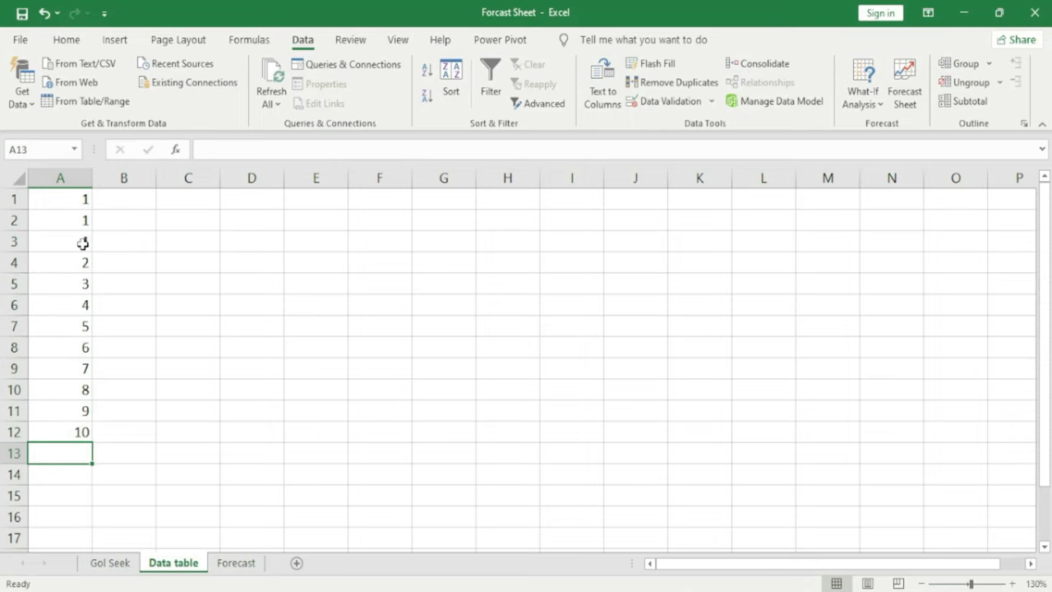
Fill row 3 from A3 across to M3 as a counting series, then begin a formula in A3
{"action": "left_click", "coordinate": [82, 243]}
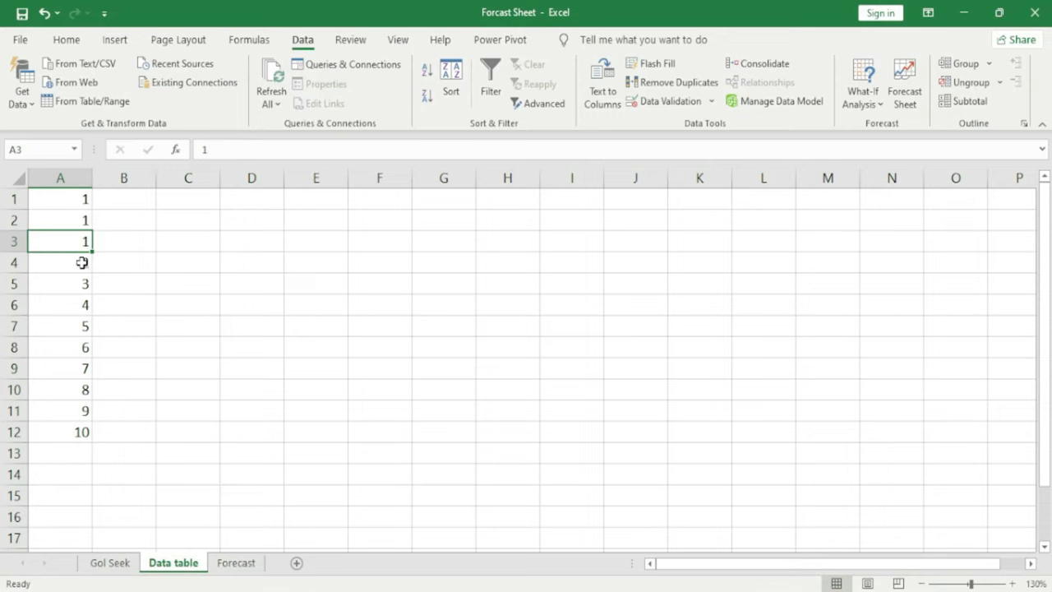
{"action": "left_click_drag", "start_coordinate": [92, 251], "coordinate": [846, 261]}
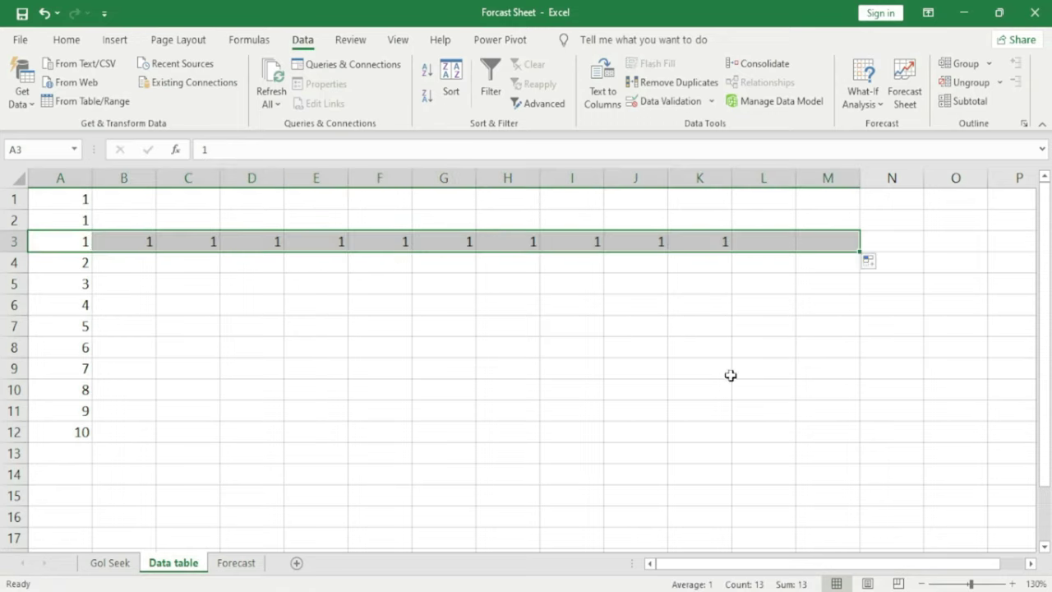
{"action": "left_click", "coordinate": [869, 261]}
{"action": "left_click", "coordinate": [896, 299]}
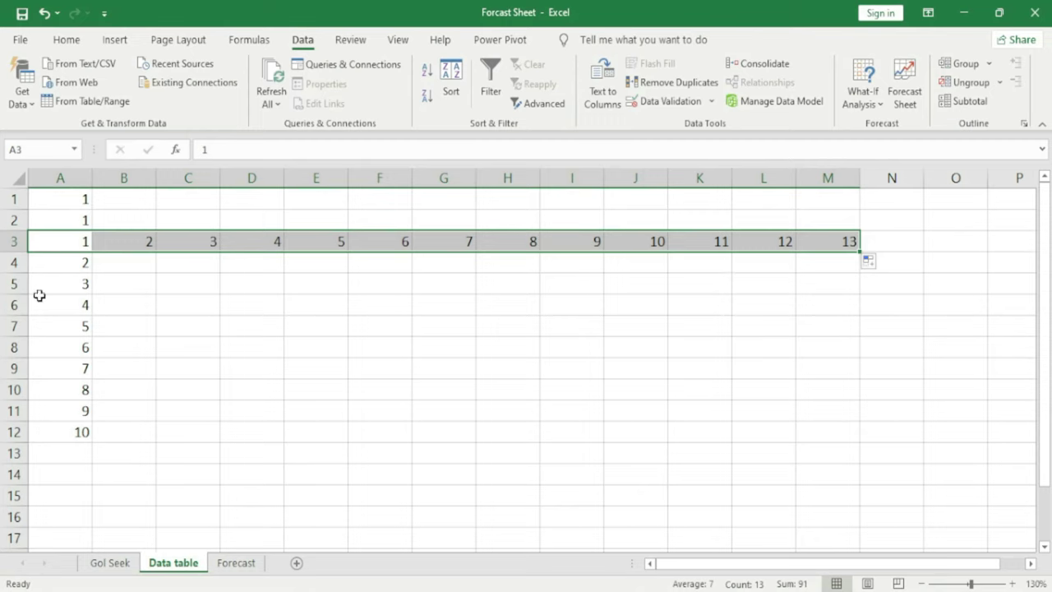
{"action": "left_click", "coordinate": [81, 240]}
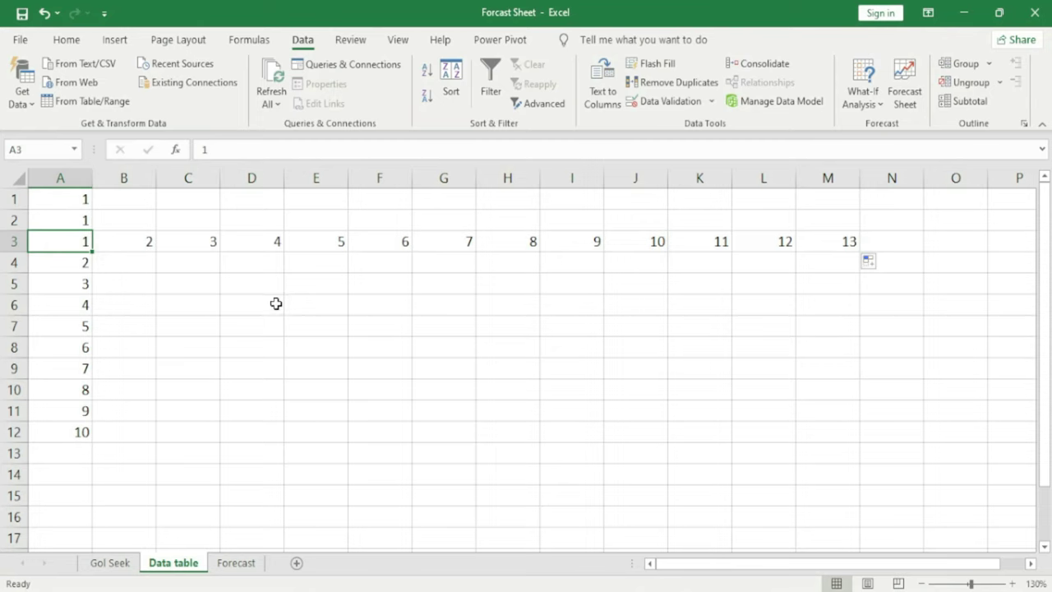
{"action": "type", "text": "="}
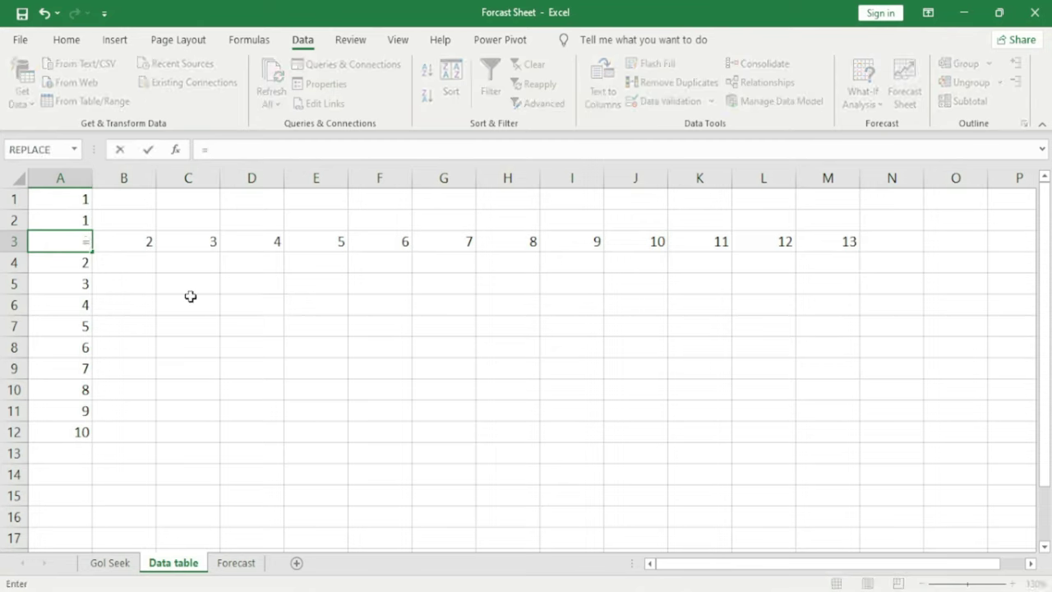
Complete the formula =A1*A2 in cell A3
{"action": "left_click", "coordinate": [74, 198]}
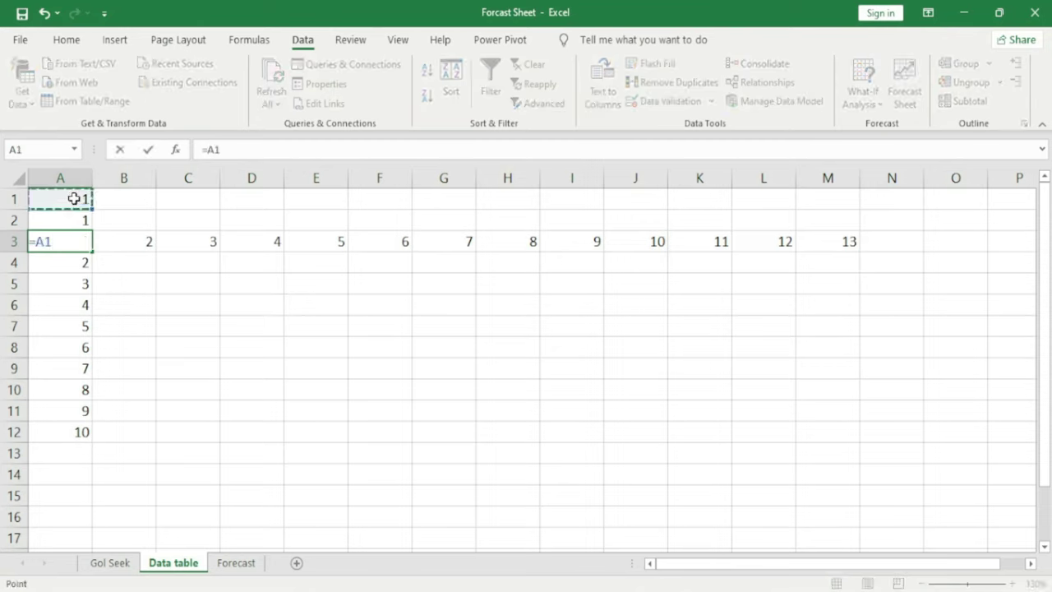
{"action": "type", "text": "*"}
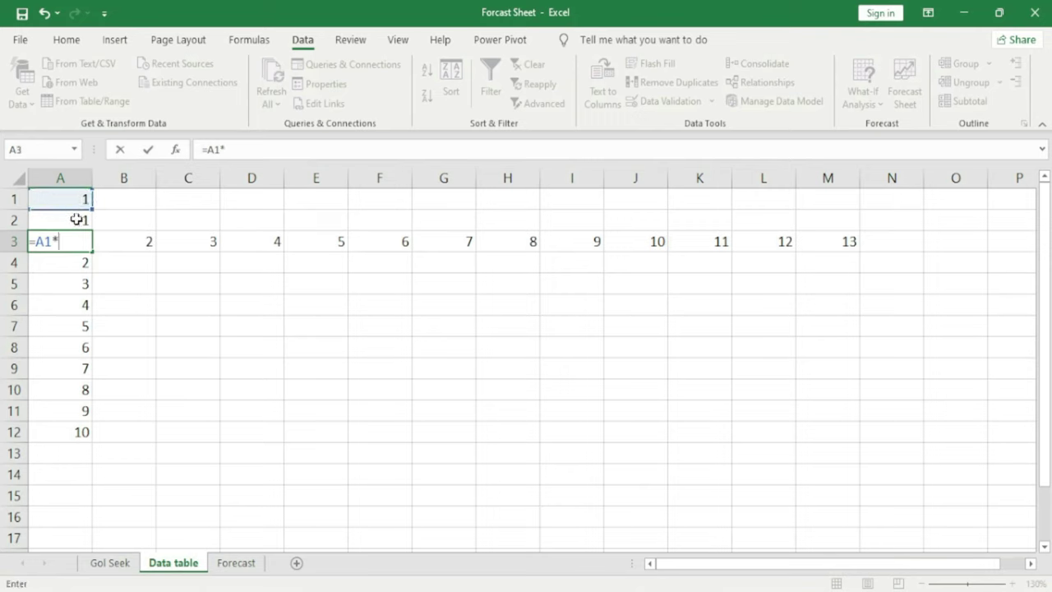
{"action": "left_click", "coordinate": [76, 220]}
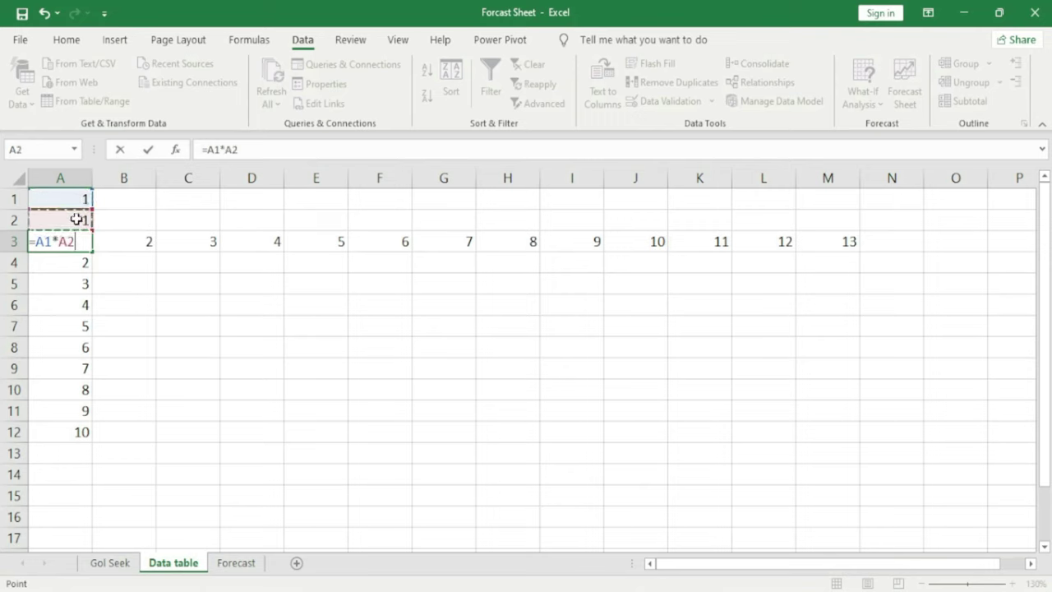
{"action": "key", "text": "Return"}
Select the grid range A3:M12 with Ctrl+Shift+Down and Right
{"action": "left_click", "coordinate": [86, 206]}
{"action": "left_click", "coordinate": [80, 217]}
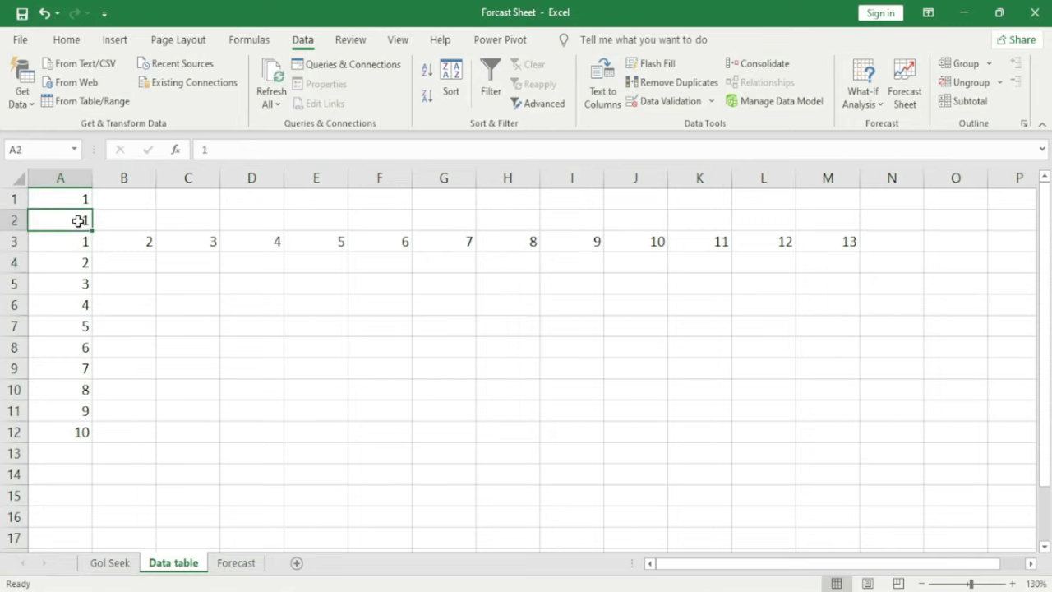
{"action": "left_click", "coordinate": [80, 240]}
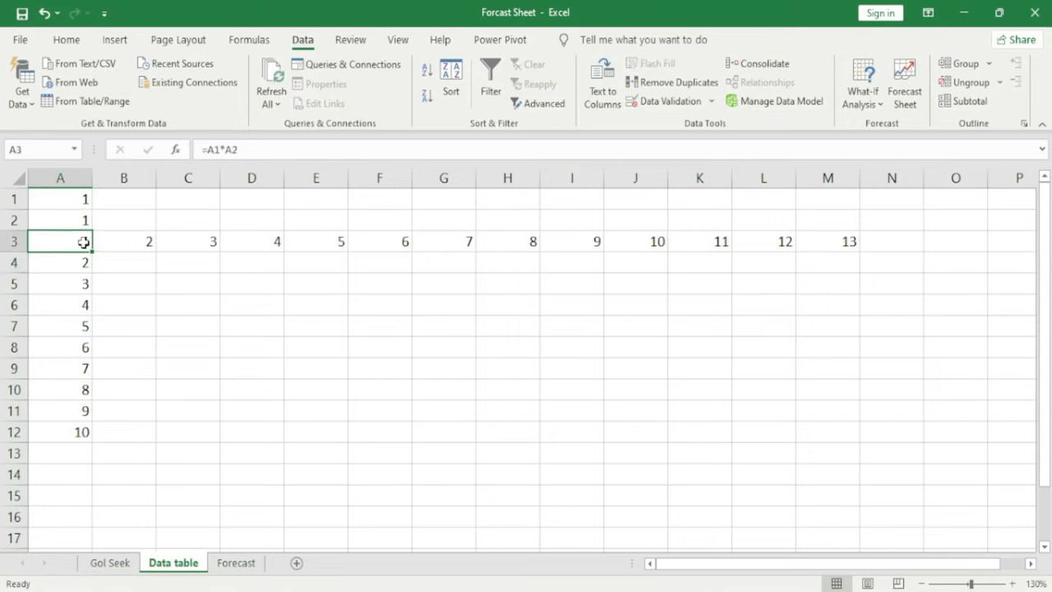
{"action": "left_click", "coordinate": [83, 199]}
{"action": "left_click", "coordinate": [80, 219]}
{"action": "left_click", "coordinate": [80, 241]}
{"action": "left_click", "coordinate": [152, 329]}
{"action": "left_click", "coordinate": [72, 244]}
{"action": "key", "text": "ctrl+shift+Down"}
{"action": "key", "text": "ctrl+shift+Right"}
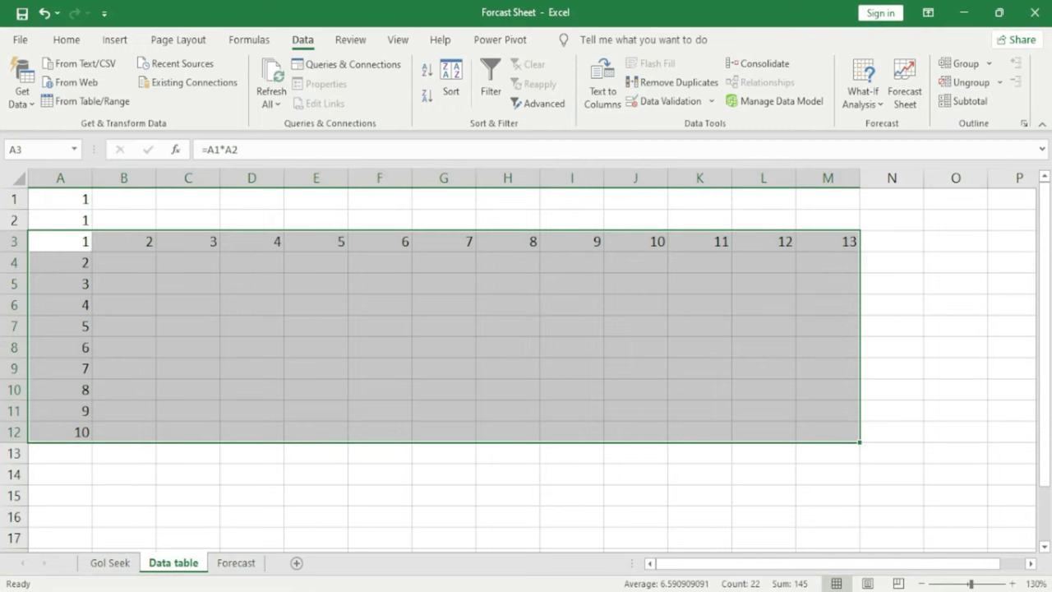
Create a Data Table on A3:M12 with row input A1 and column input A2
{"action": "left_click", "coordinate": [875, 105]}
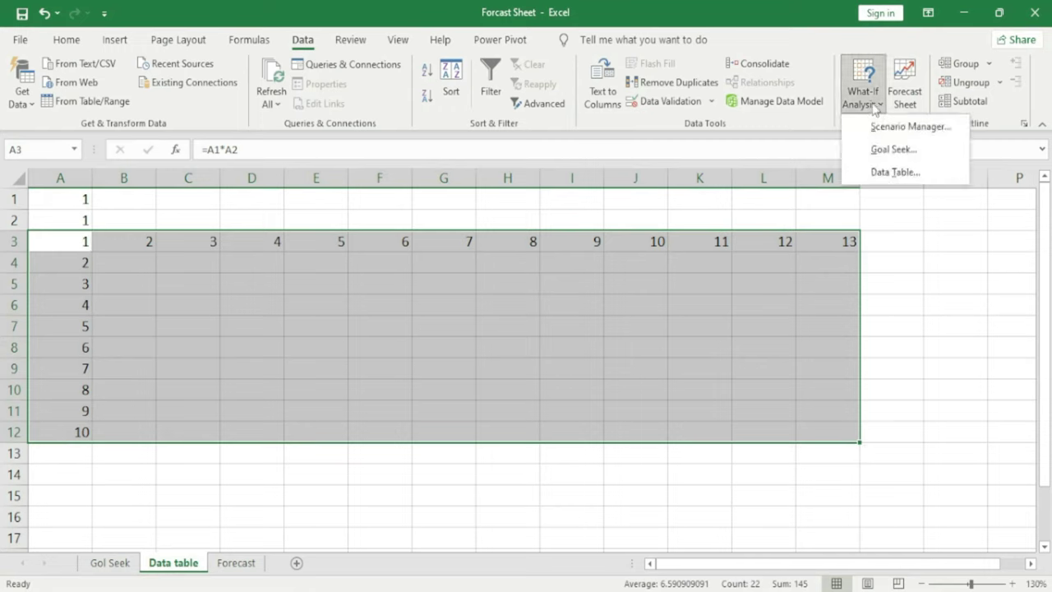
{"action": "left_click", "coordinate": [894, 174]}
{"action": "left_click_drag", "start_coordinate": [390, 213], "coordinate": [397, 237]}
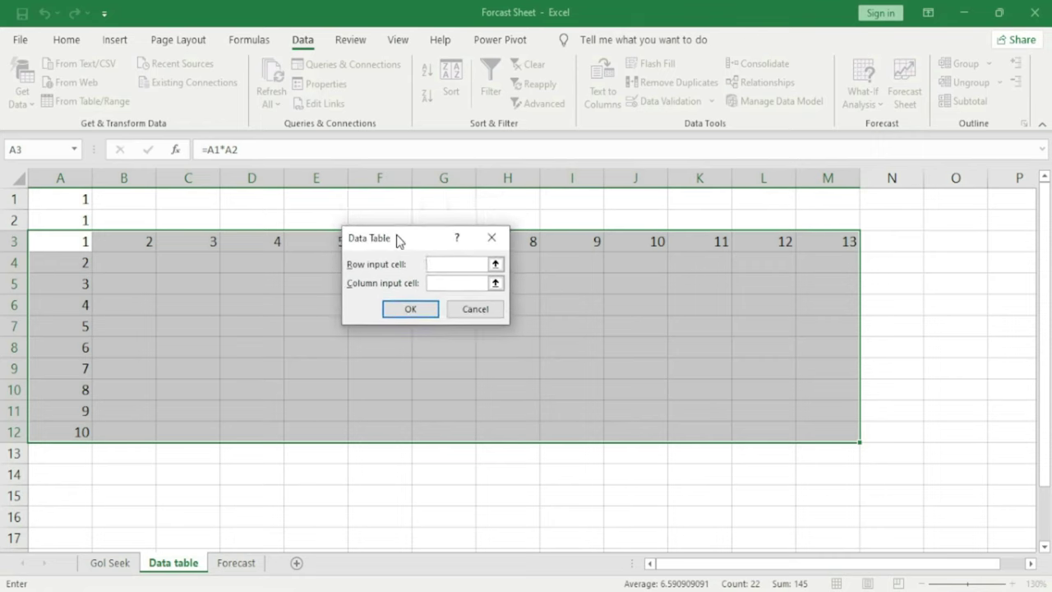
{"action": "left_click", "coordinate": [72, 198]}
{"action": "left_click", "coordinate": [453, 283]}
{"action": "left_click", "coordinate": [61, 222]}
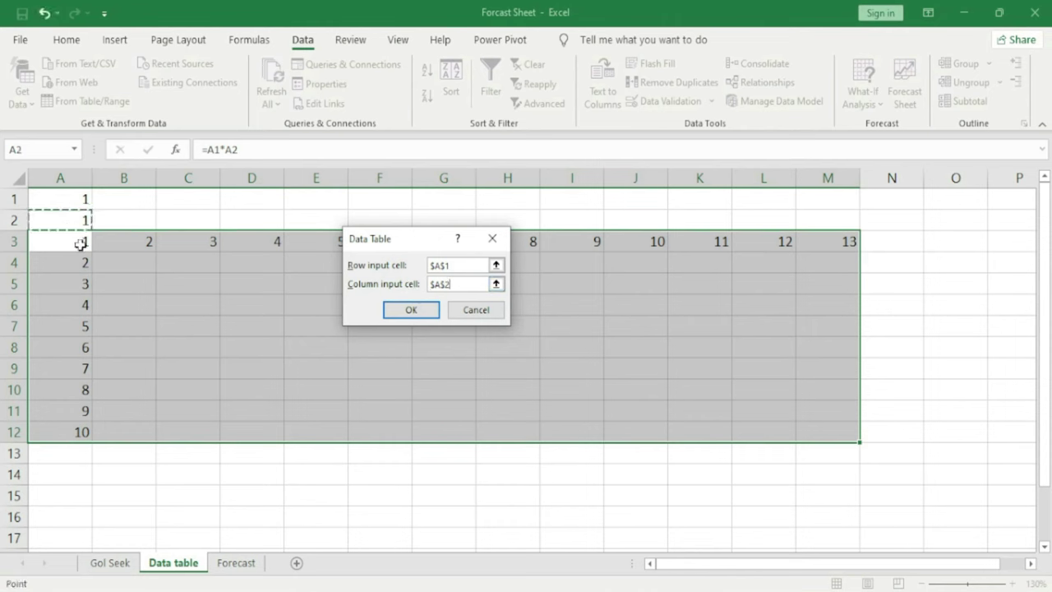
{"action": "left_click", "coordinate": [402, 308]}
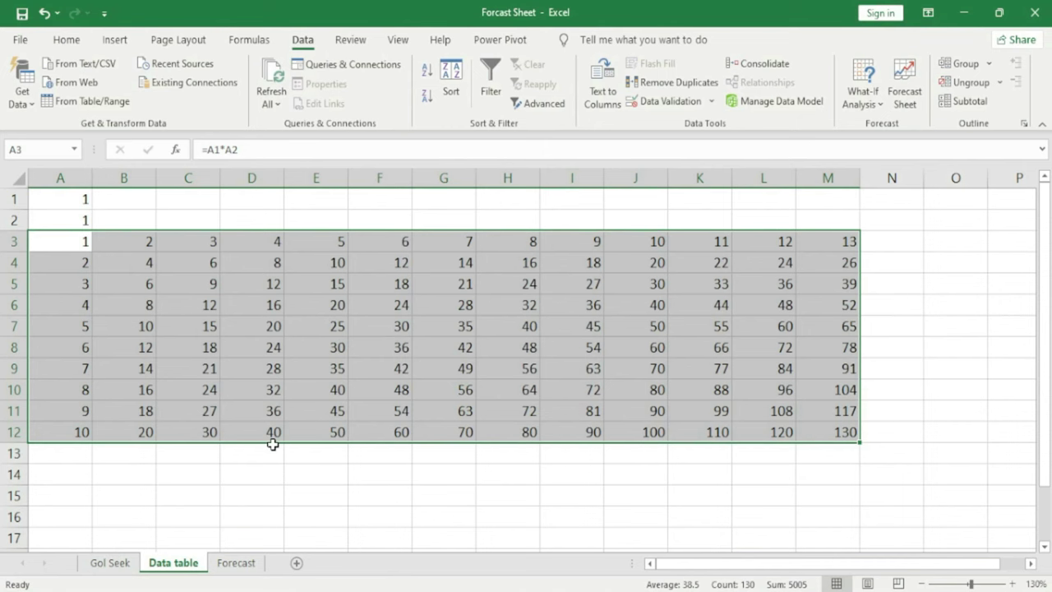
Select blocks of the computed products to check the multiplication grid
{"action": "left_click", "coordinate": [240, 475]}
{"action": "left_click_drag", "start_coordinate": [144, 262], "coordinate": [145, 369]}
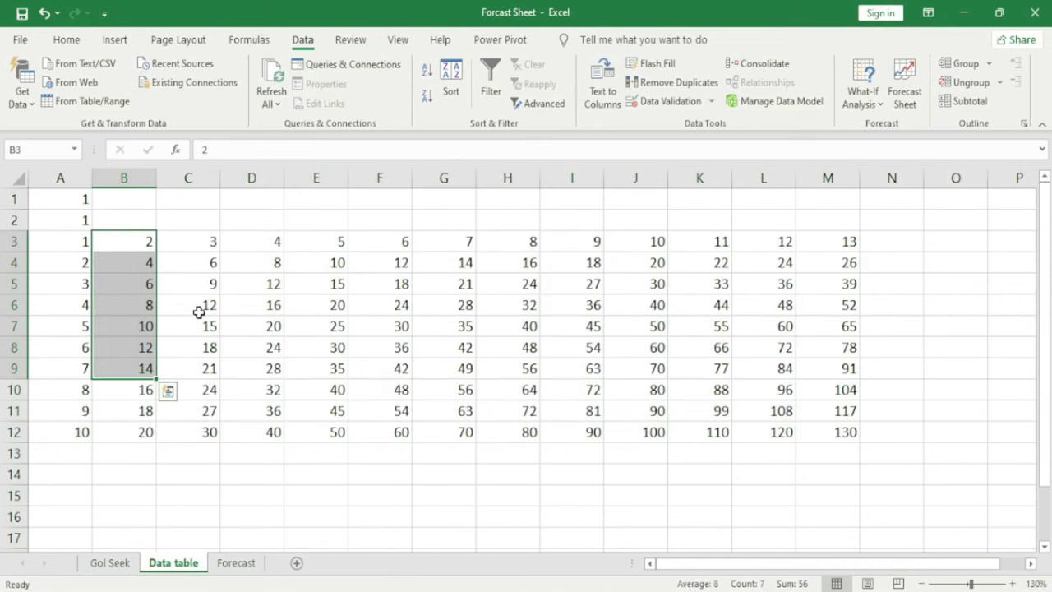
{"action": "mouse_move", "coordinate": [148, 241]}
{"action": "left_mouse_down"}
{"action": "mouse_move", "coordinate": [822, 298]}
{"action": "mouse_move", "coordinate": [848, 410]}
{"action": "left_mouse_up"}
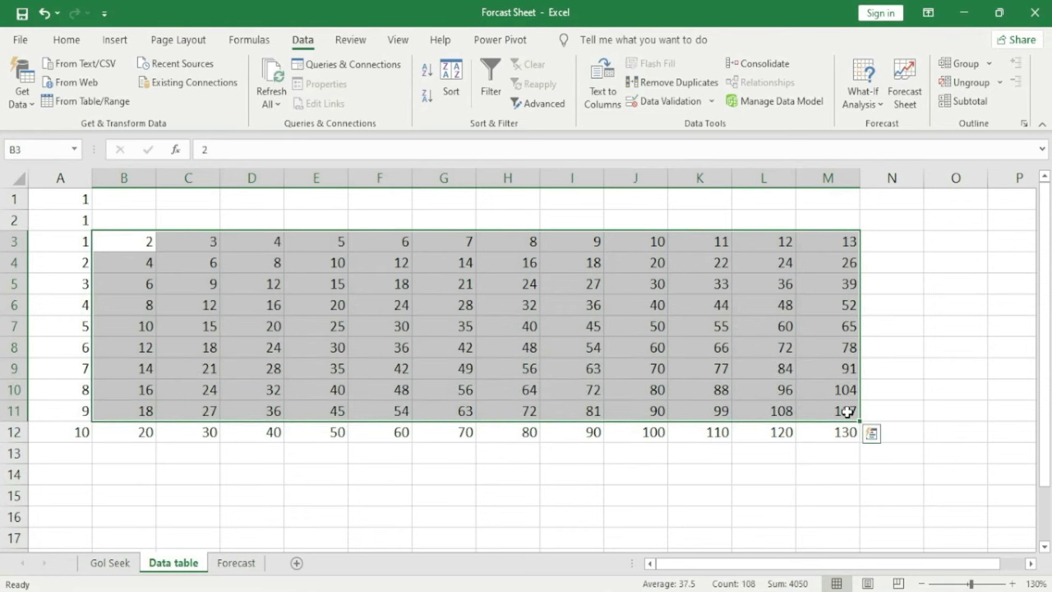
{"action": "left_click", "coordinate": [864, 97]}
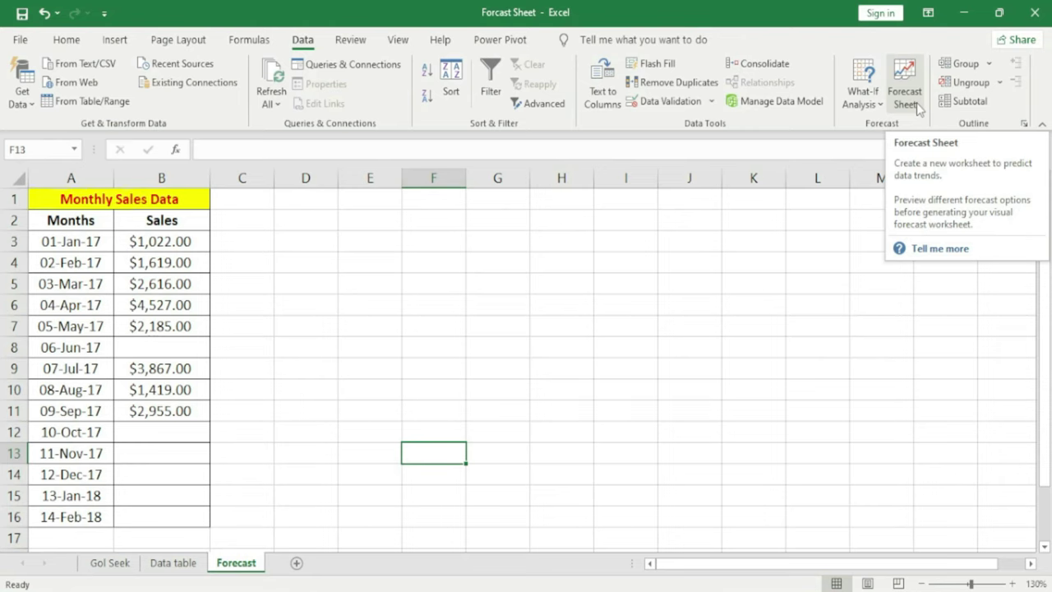
{"action": "left_click", "coordinate": [516, 325]}
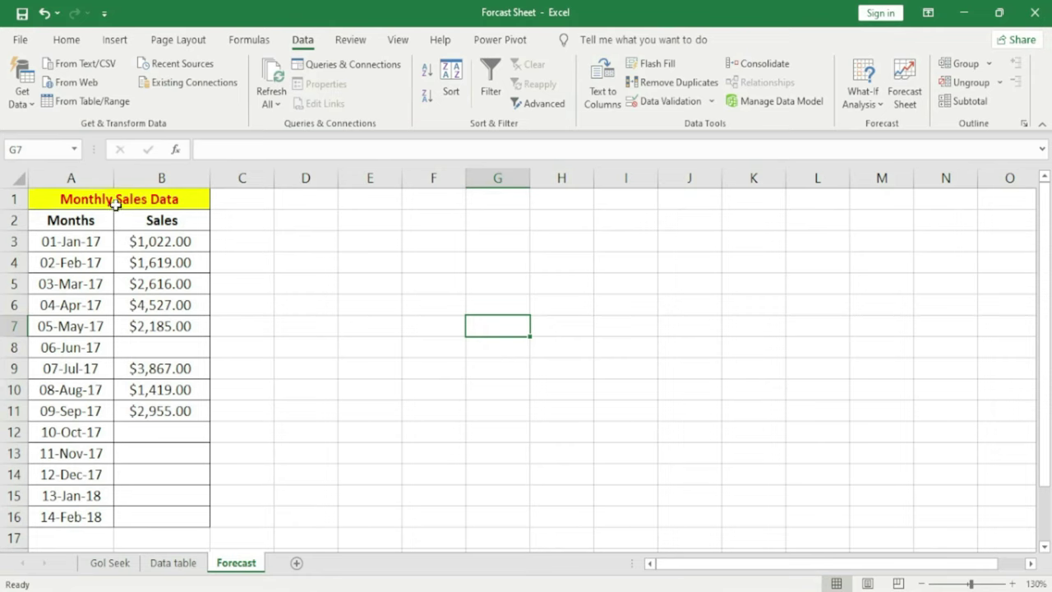
{"action": "left_click", "coordinate": [70, 242]}
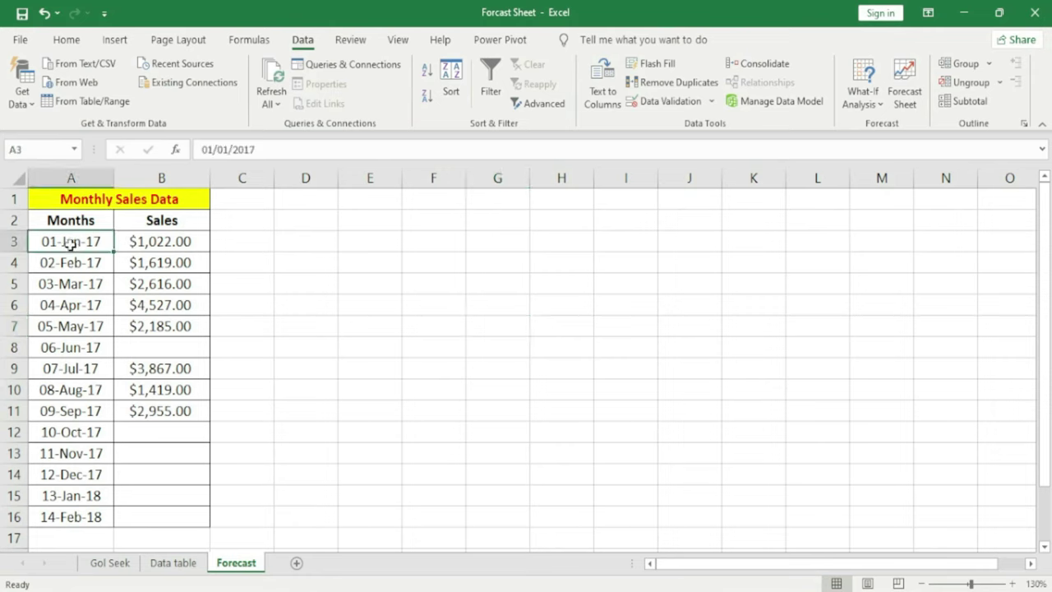
{"action": "left_click", "coordinate": [134, 240]}
{"action": "left_click", "coordinate": [136, 264]}
{"action": "left_click", "coordinate": [145, 284]}
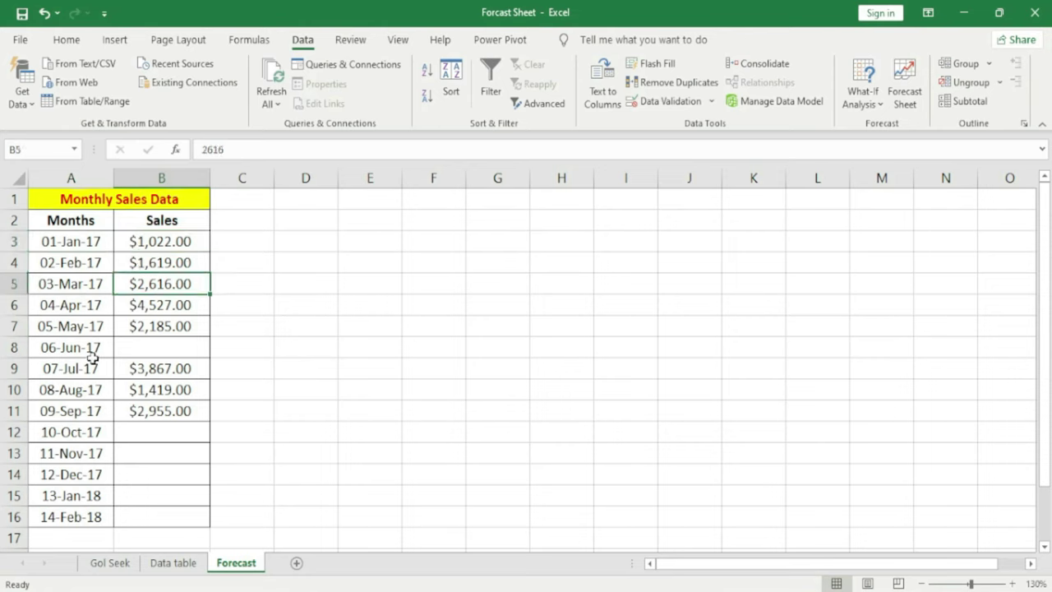
{"action": "left_click", "coordinate": [144, 350]}
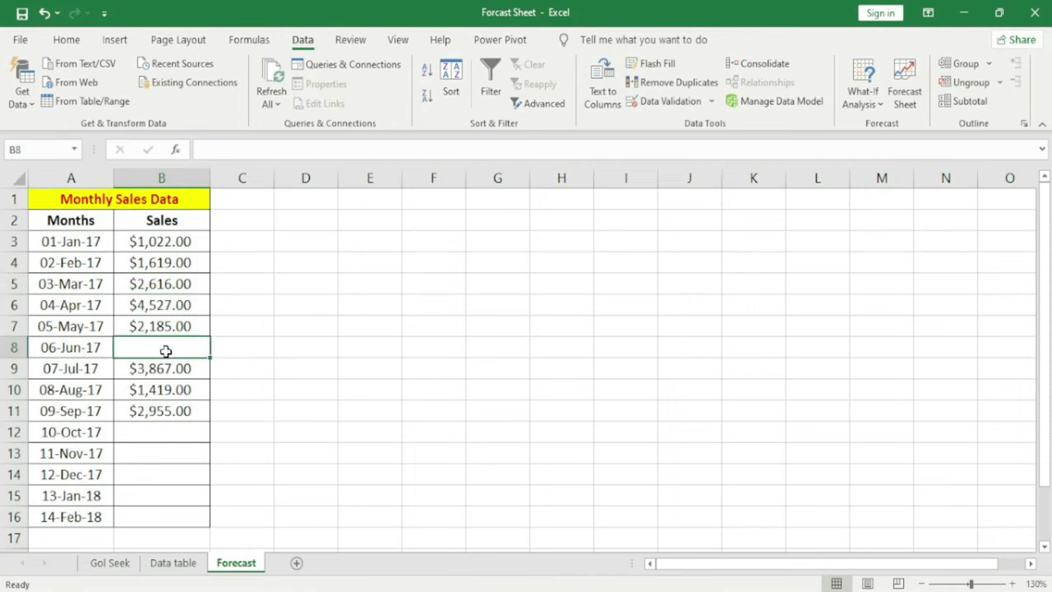
{"action": "left_click_drag", "start_coordinate": [146, 431], "coordinate": [148, 536]}
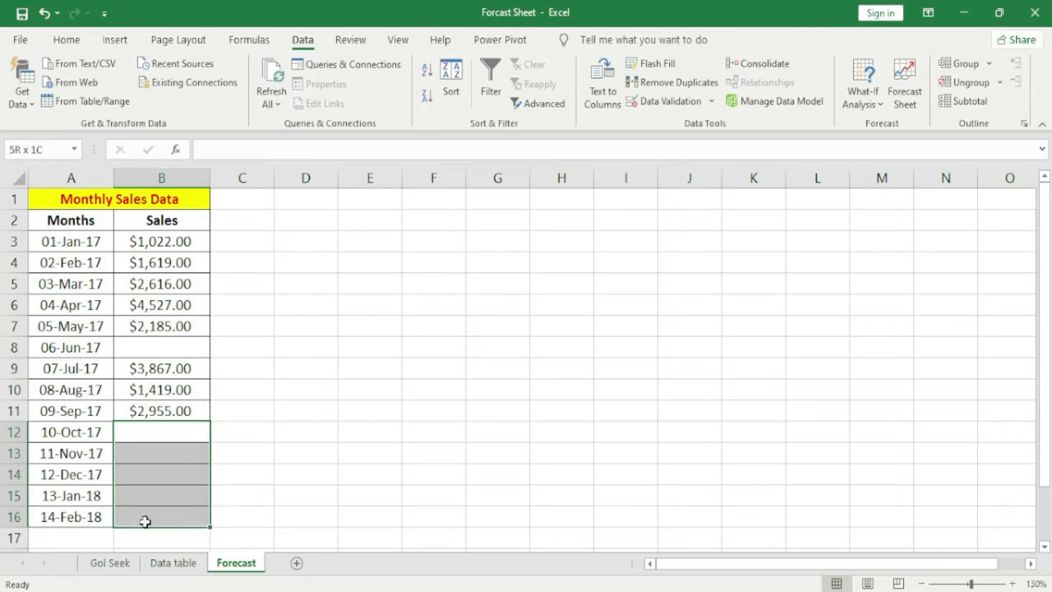
{"action": "left_click", "coordinate": [138, 432]}
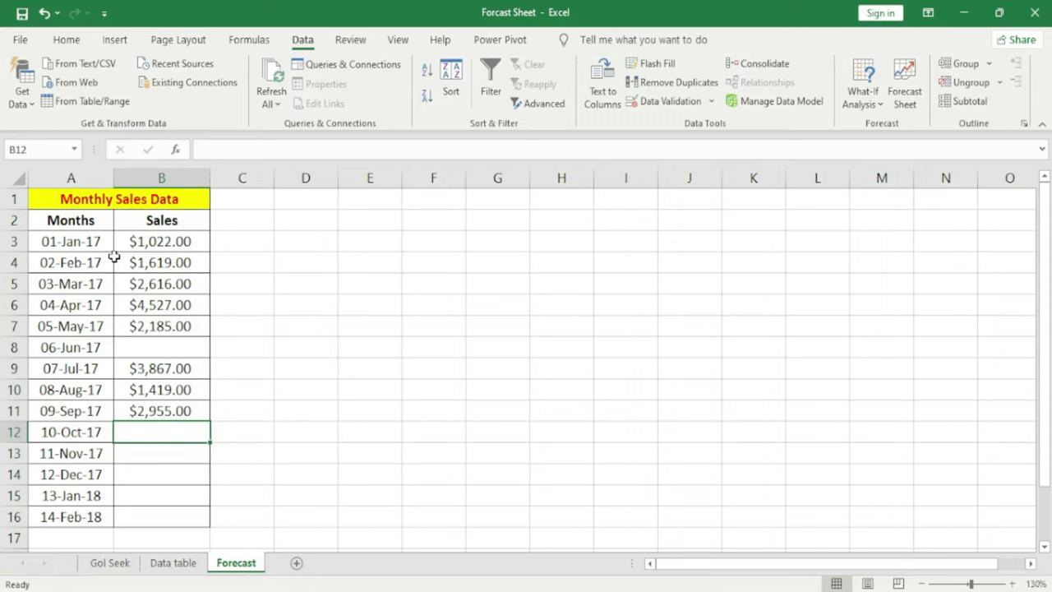
{"action": "left_click_drag", "start_coordinate": [167, 238], "coordinate": [175, 407]}
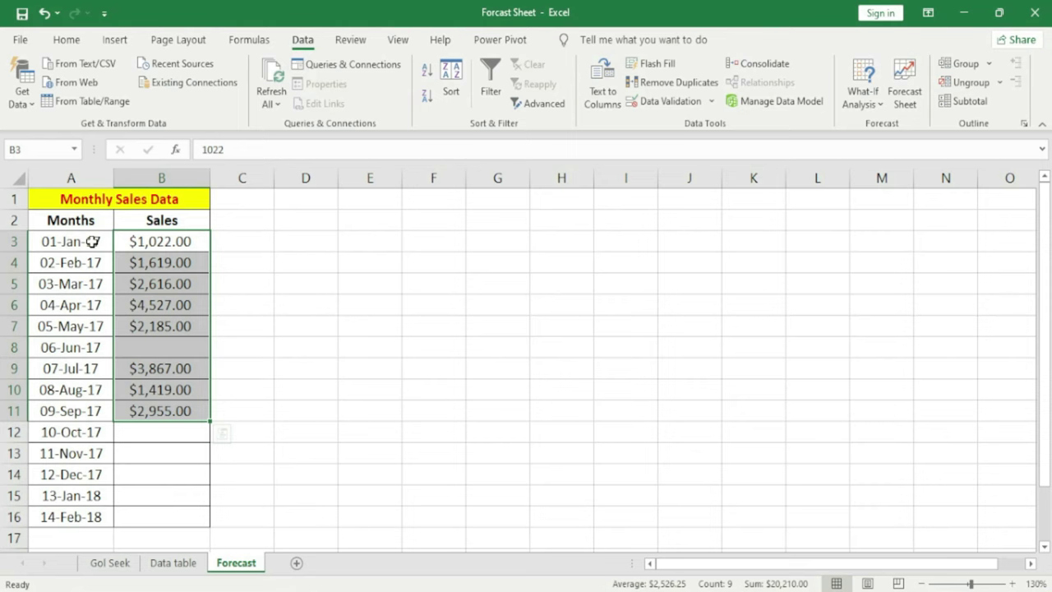
{"action": "mouse_move", "coordinate": [102, 201]}
{"action": "left_mouse_down"}
{"action": "mouse_move", "coordinate": [143, 415]}
{"action": "mouse_move", "coordinate": [134, 514]}
{"action": "left_mouse_up"}
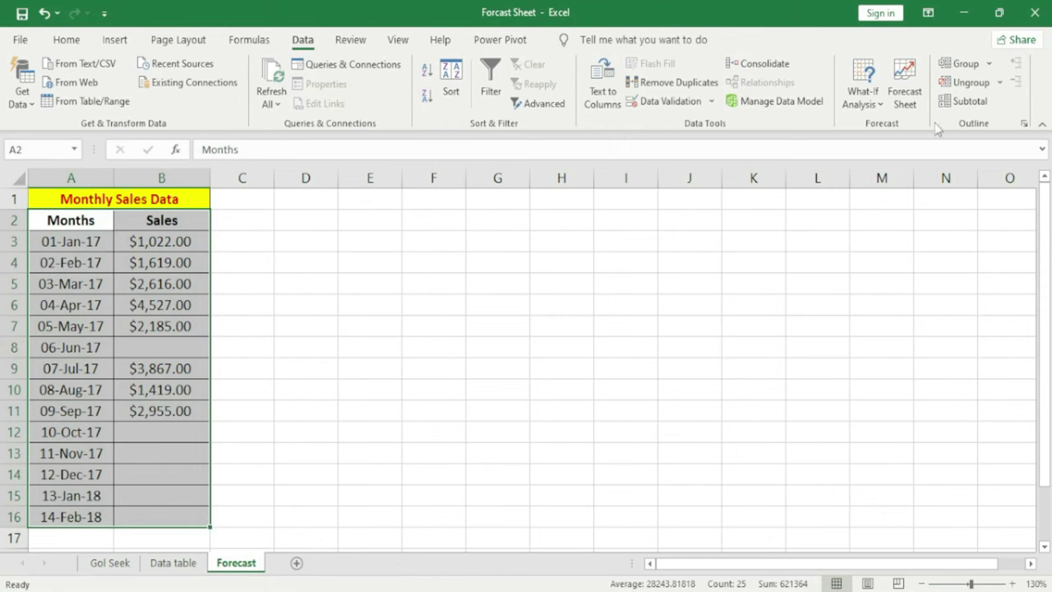
Preview a Forecast Sheet of the monthly sales, then switch to the Group-UnGroup workbook
{"action": "left_click", "coordinate": [904, 92]}
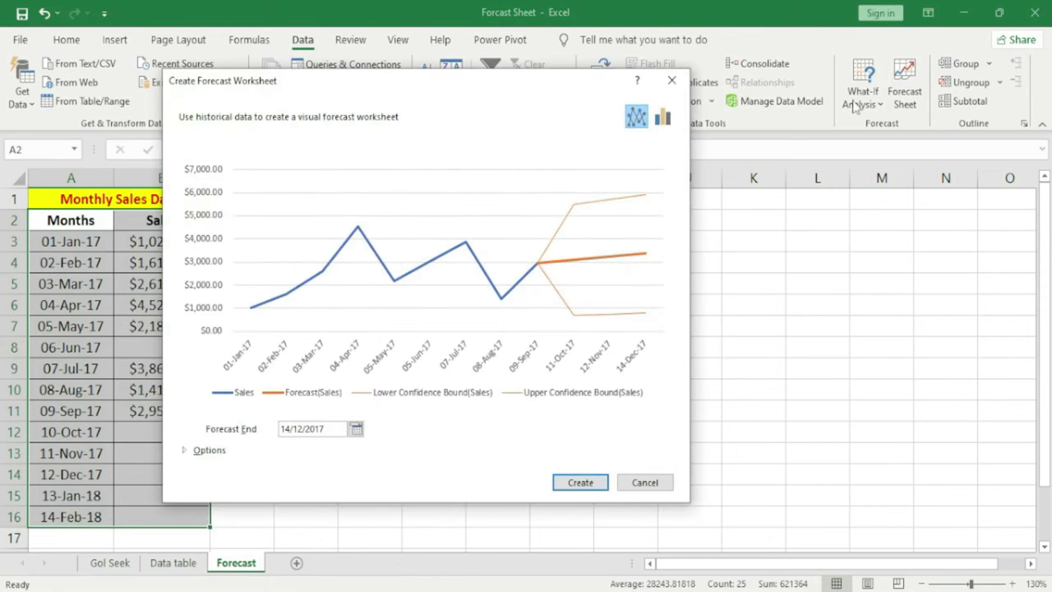
{"action": "left_click_drag", "start_coordinate": [387, 86], "coordinate": [485, 120]}
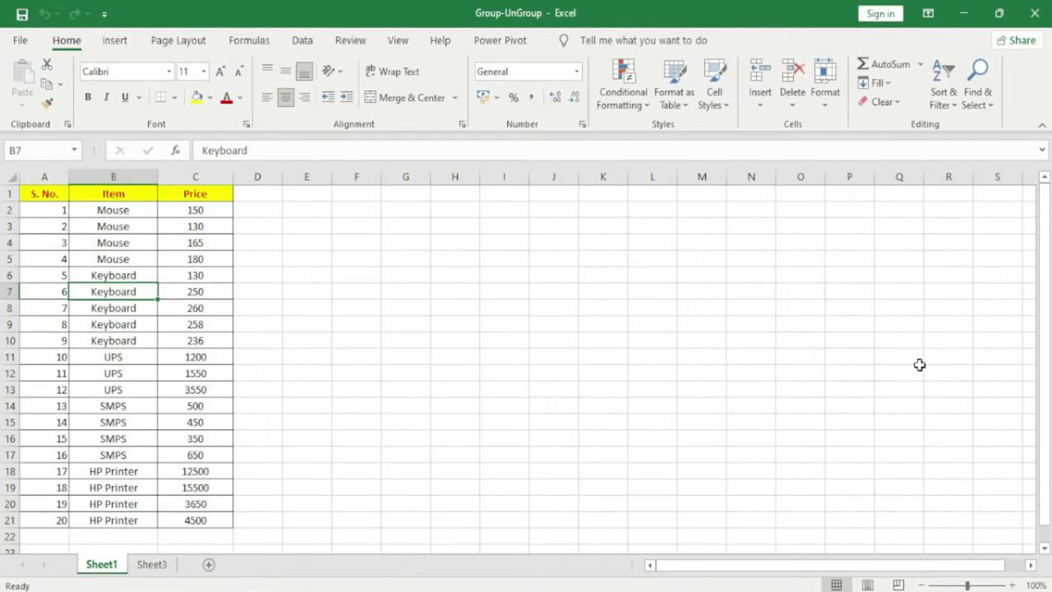
{"action": "left_click", "coordinate": [311, 45]}
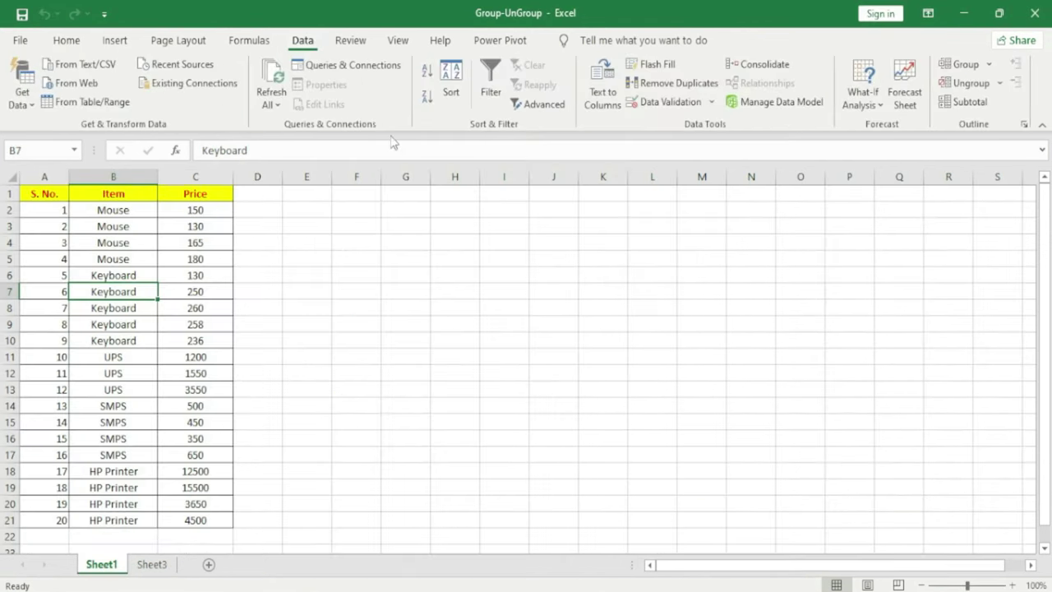
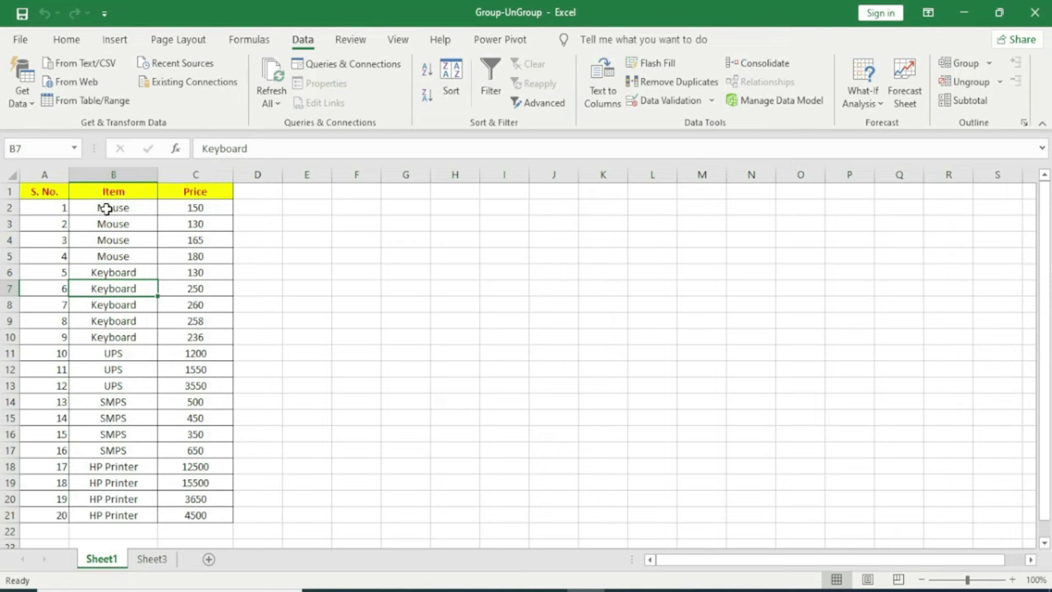
Group Mouse rows 2–4 as rows and test collapsing and expanding the group
{"action": "left_click_drag", "start_coordinate": [109, 209], "coordinate": [107, 499]}
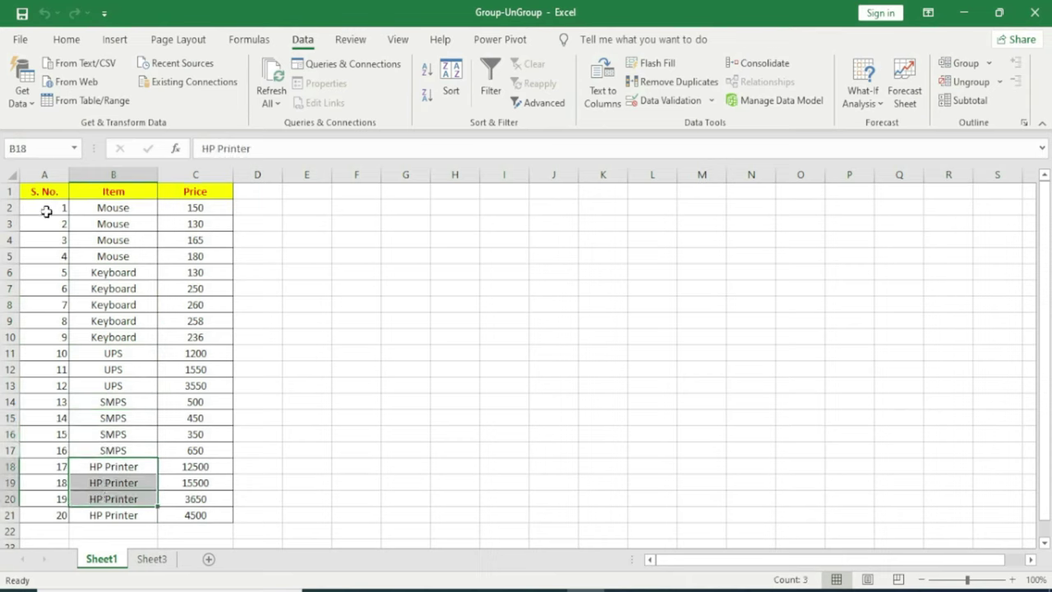
{"action": "left_click_drag", "start_coordinate": [47, 210], "coordinate": [170, 240]}
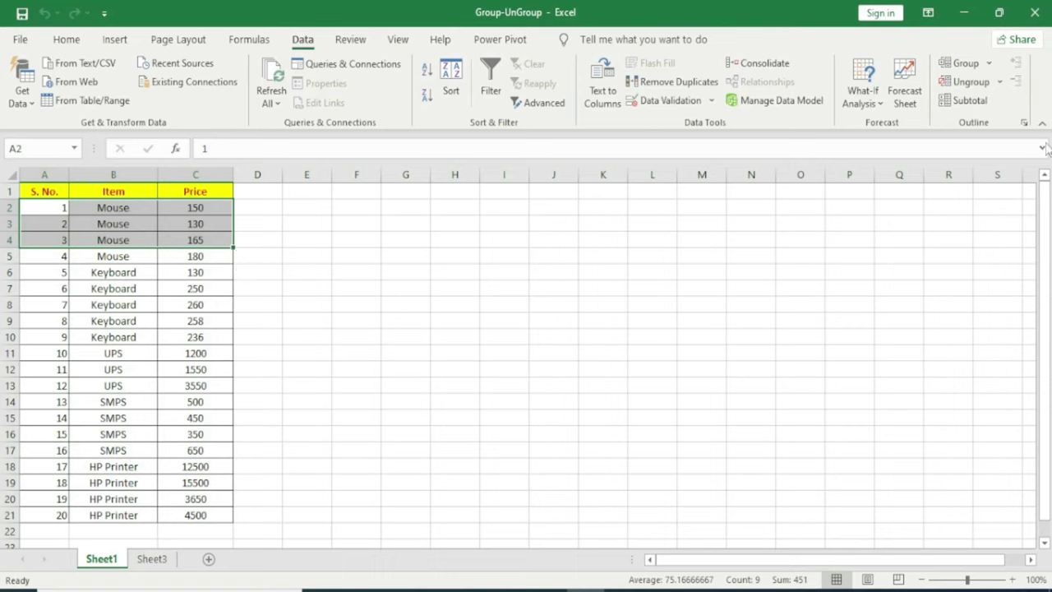
{"action": "left_click", "coordinate": [960, 67]}
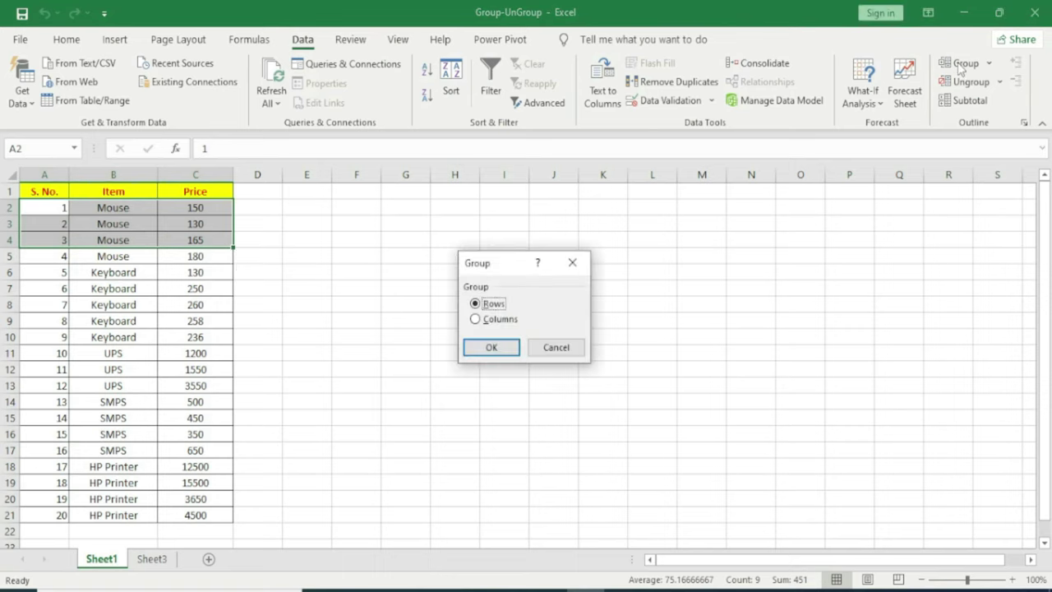
{"action": "left_click_drag", "start_coordinate": [502, 267], "coordinate": [519, 240]}
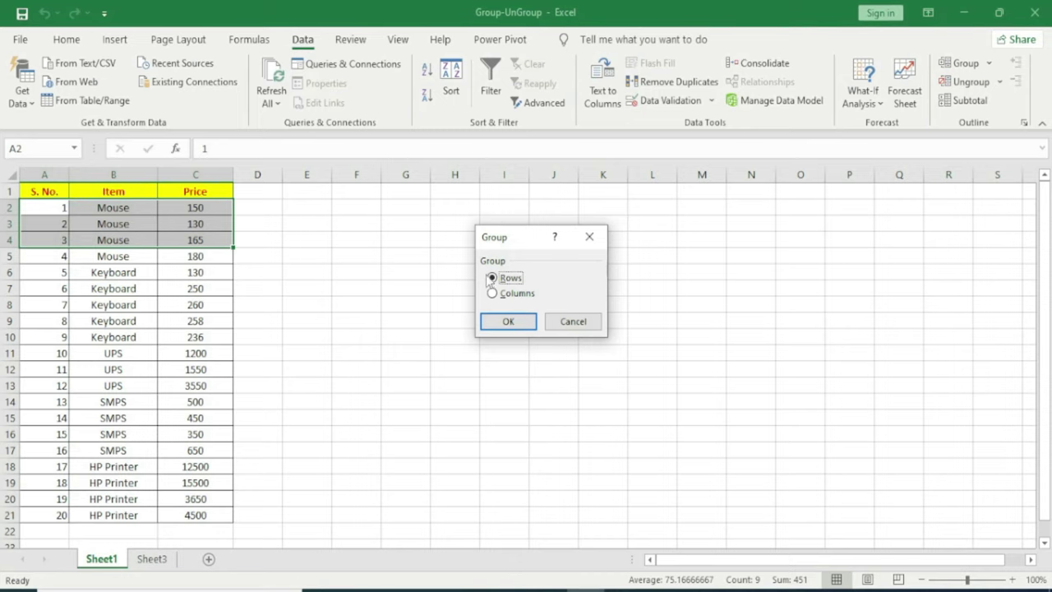
{"action": "left_click", "coordinate": [509, 326]}
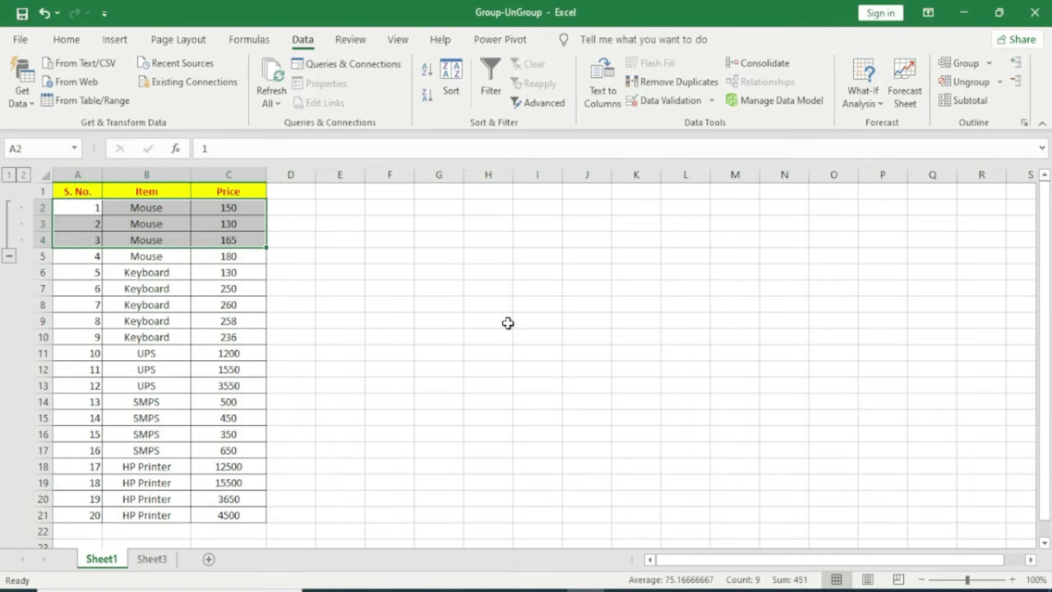
{"action": "left_click", "coordinate": [9, 259]}
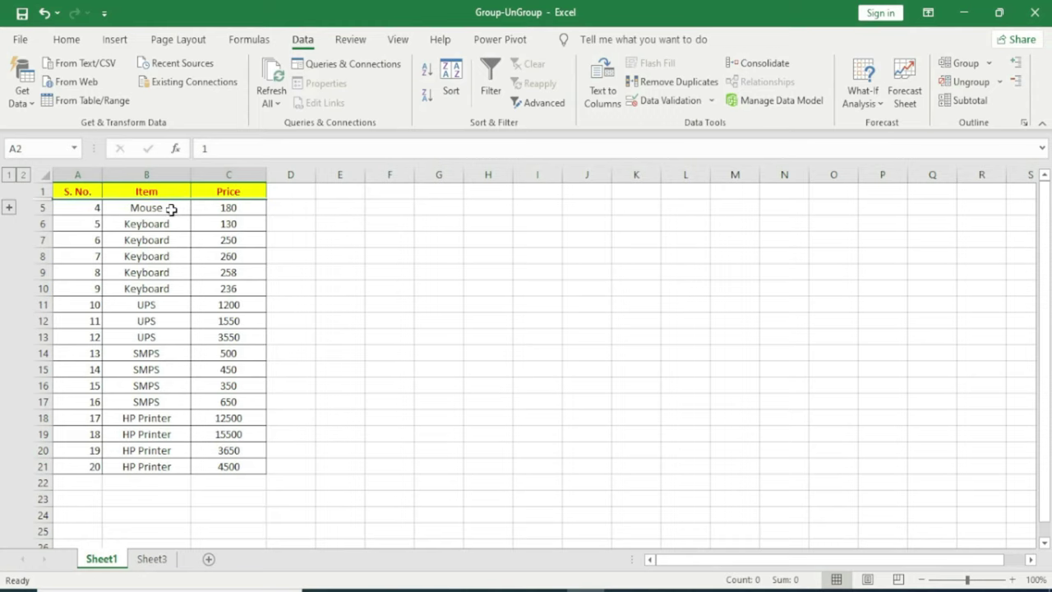
{"action": "left_click", "coordinate": [9, 208]}
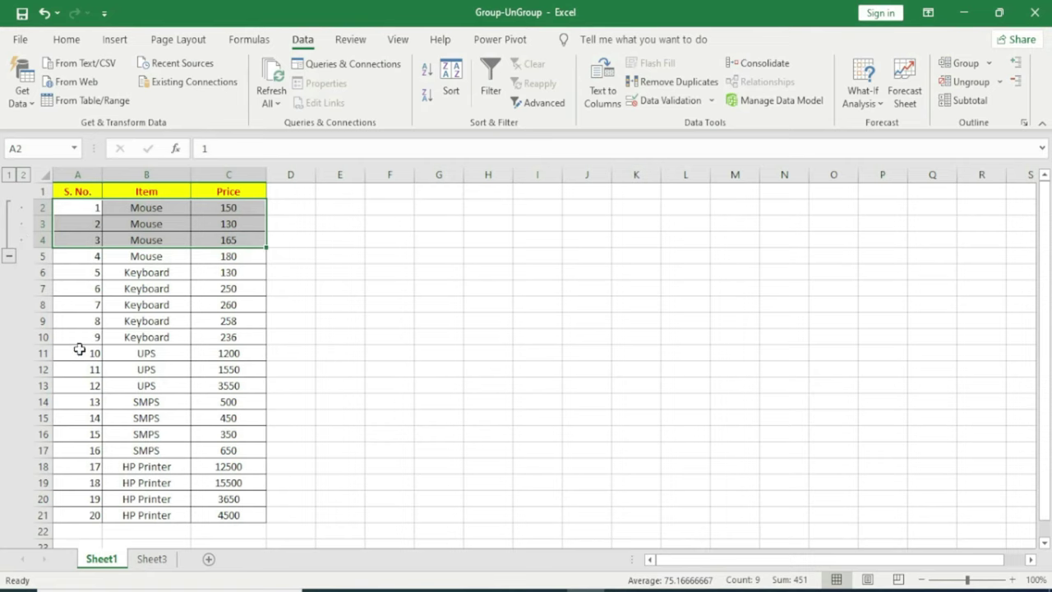
Ungroup rows 2–4 and clear the selection
{"action": "left_click", "coordinate": [963, 85]}
{"action": "left_click", "coordinate": [511, 319]}
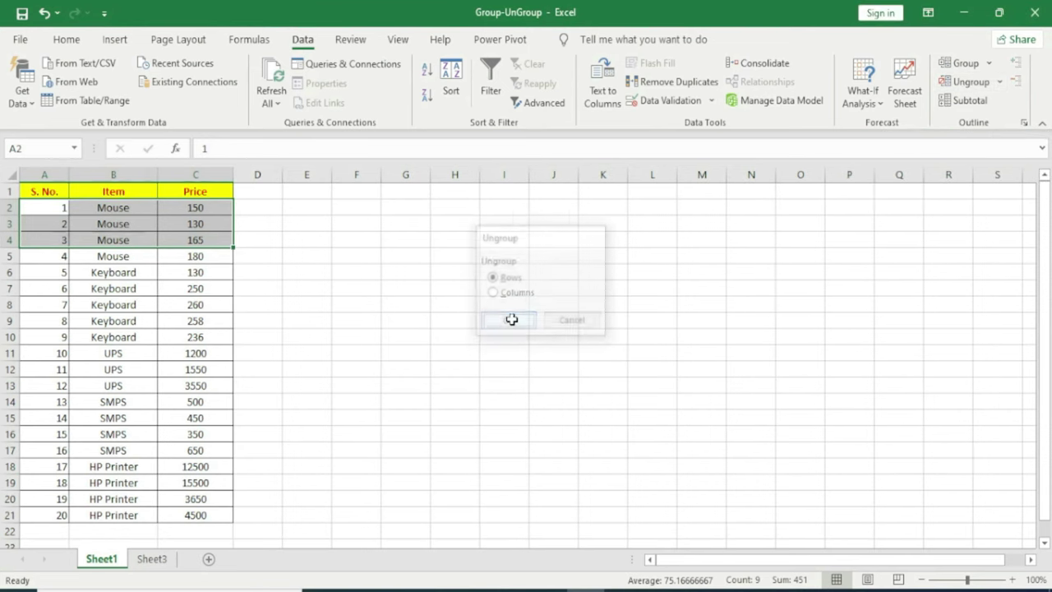
{"action": "left_click", "coordinate": [511, 319]}
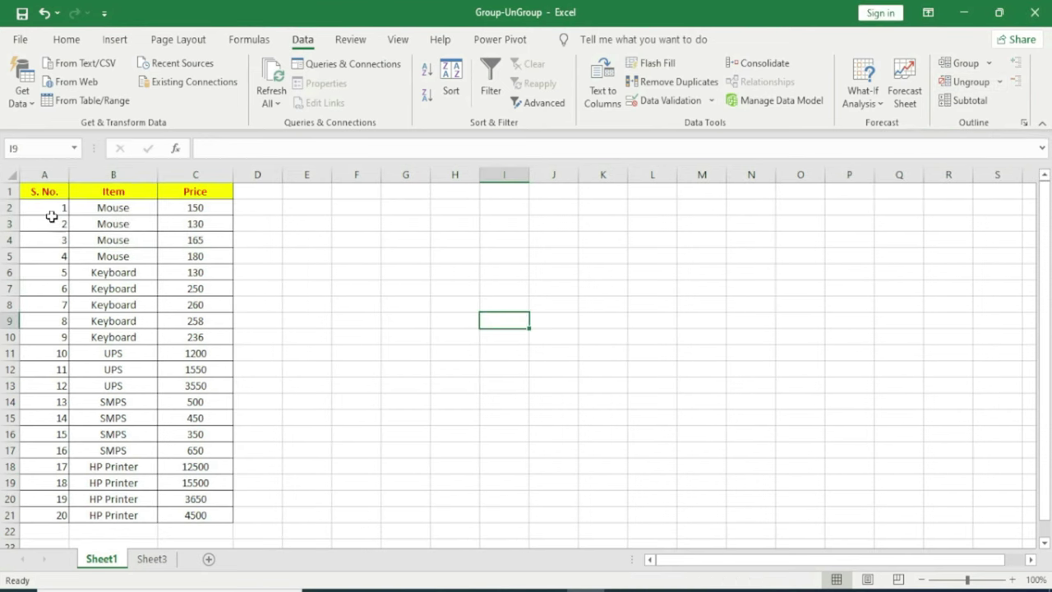
Group all four Mouse rows A2:C5 as rows, then collapse and re-expand them
{"action": "left_click_drag", "start_coordinate": [52, 207], "coordinate": [198, 255]}
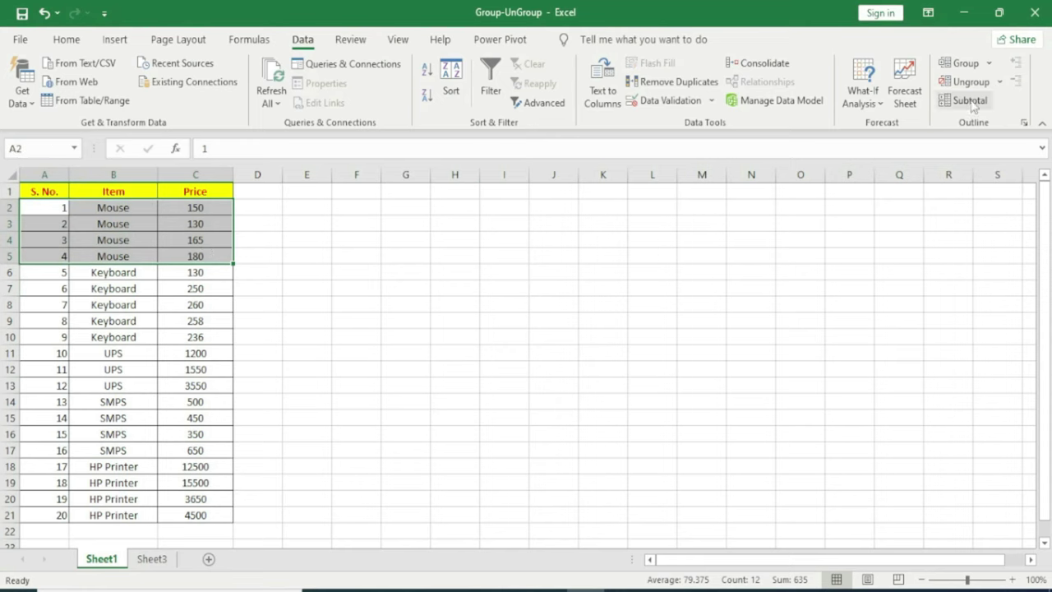
{"action": "left_click", "coordinate": [966, 63]}
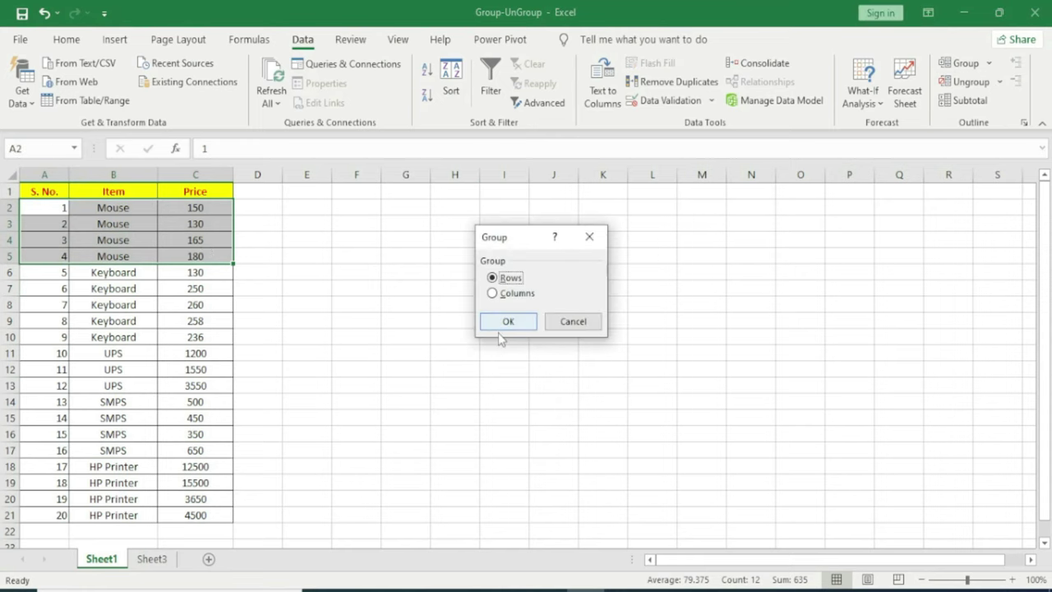
{"action": "left_click", "coordinate": [496, 321]}
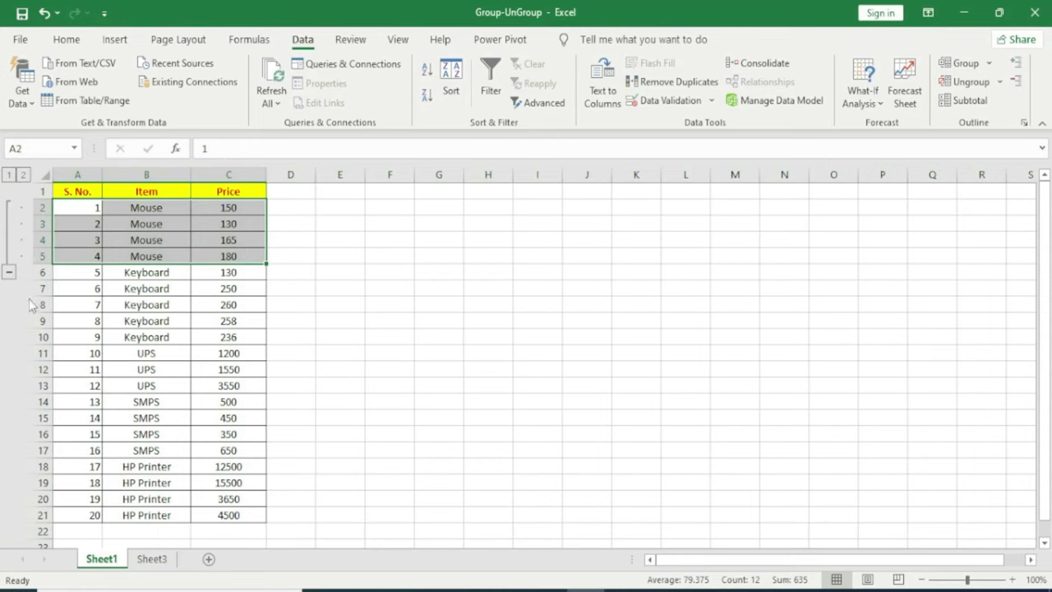
{"action": "left_click", "coordinate": [9, 273]}
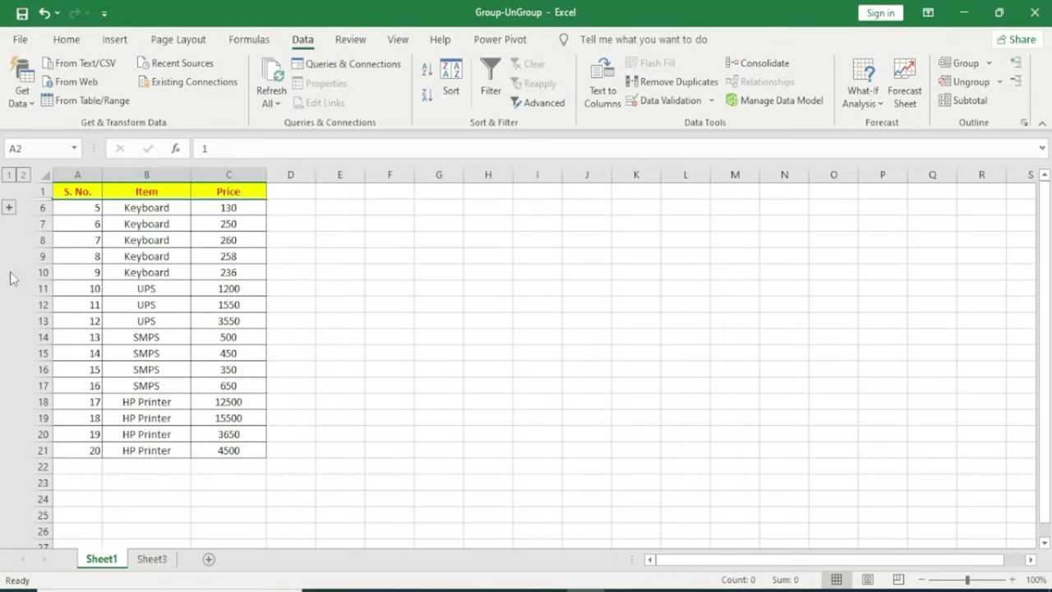
{"action": "left_click", "coordinate": [9, 207]}
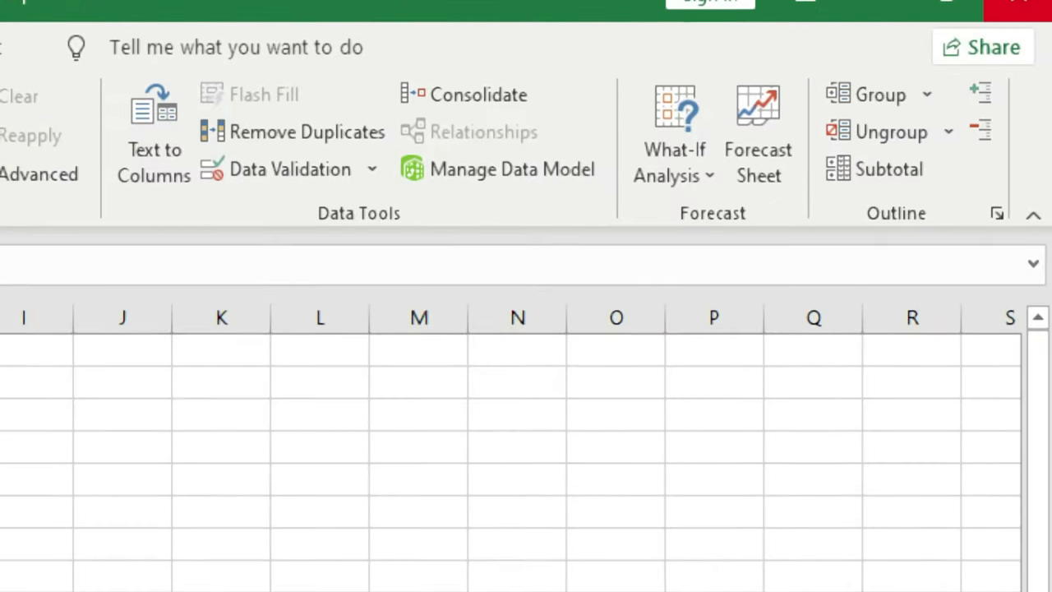
{"action": "left_click", "coordinate": [980, 129]}
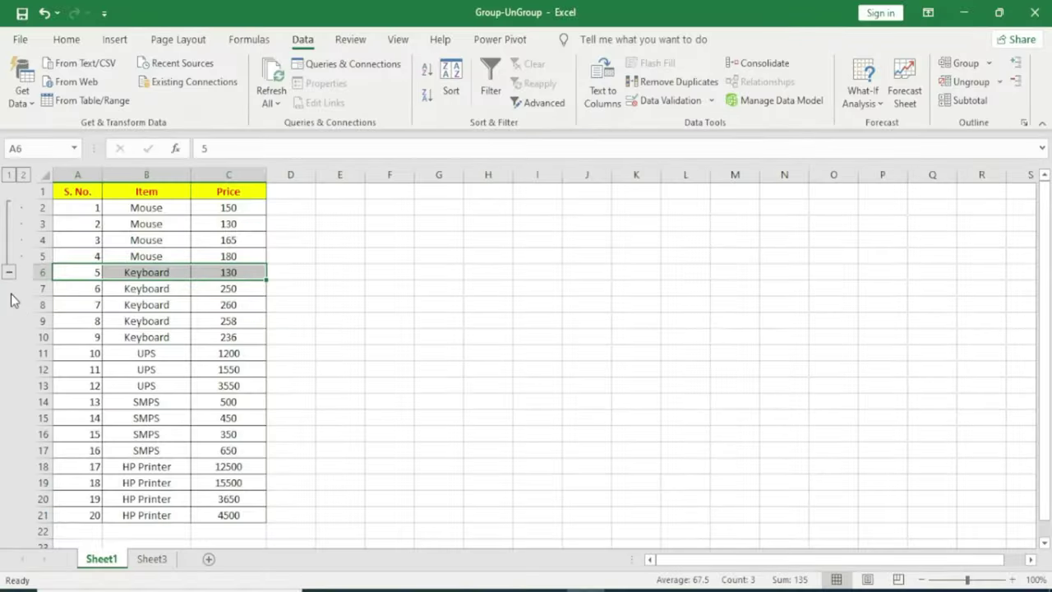
Group the three UPS rows A11:C13 as rows
{"action": "left_click", "coordinate": [194, 325]}
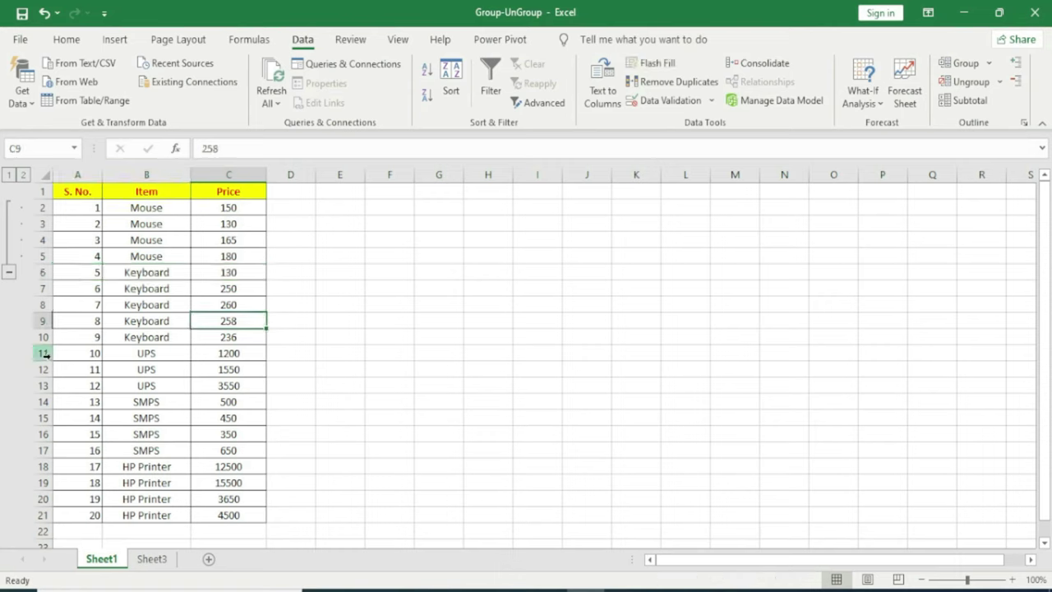
{"action": "left_click_drag", "start_coordinate": [73, 351], "coordinate": [233, 384]}
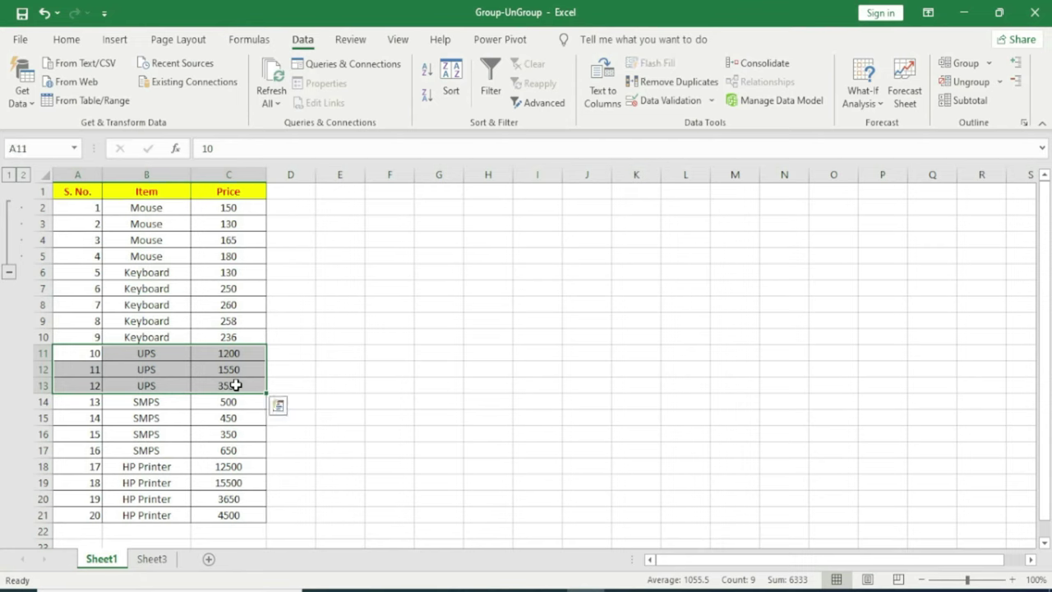
{"action": "left_click", "coordinate": [962, 64]}
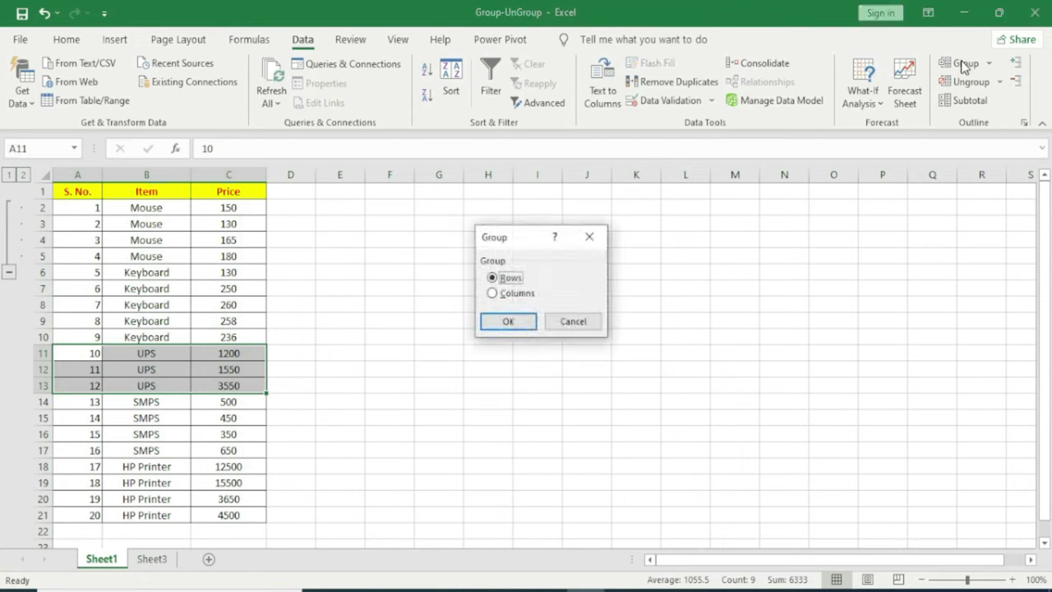
{"action": "left_click", "coordinate": [501, 321]}
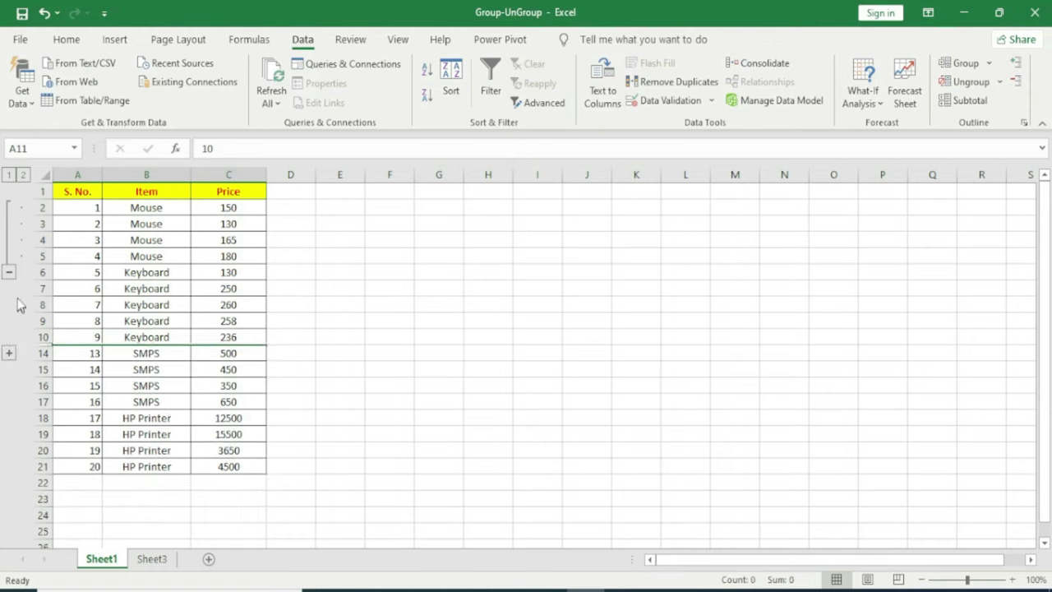
Test the Mouse and UPS outline buttons, then select the whole table A1:C21
{"action": "left_click", "coordinate": [9, 272]}
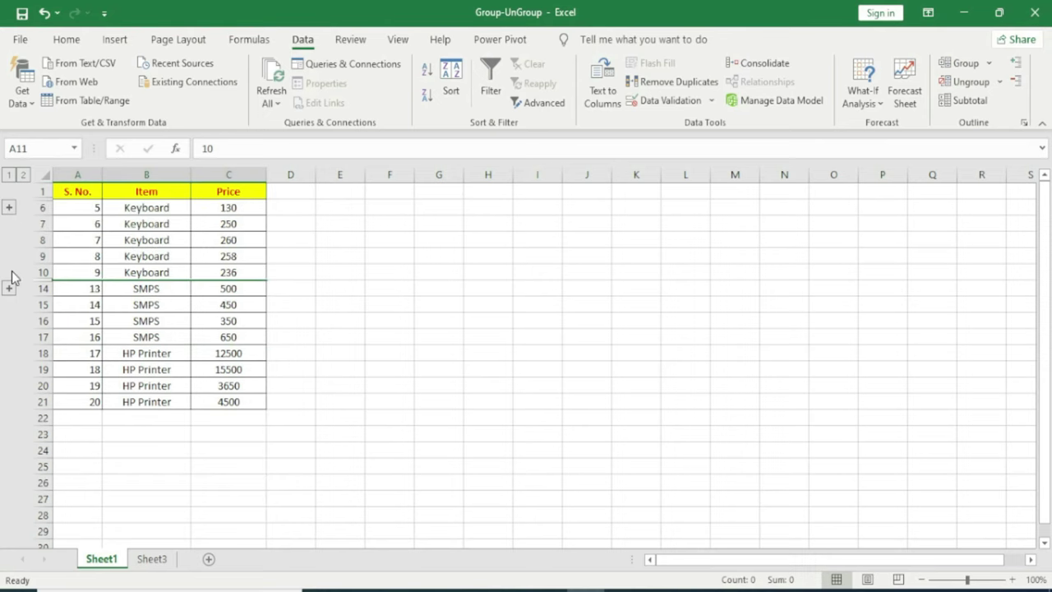
{"action": "left_click", "coordinate": [9, 207]}
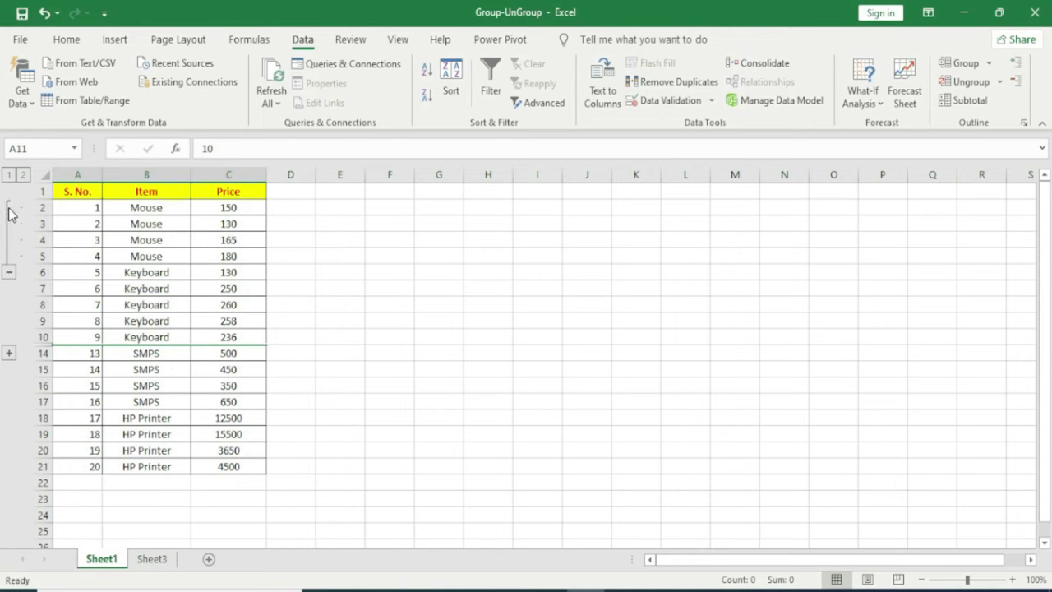
{"action": "left_click", "coordinate": [8, 355]}
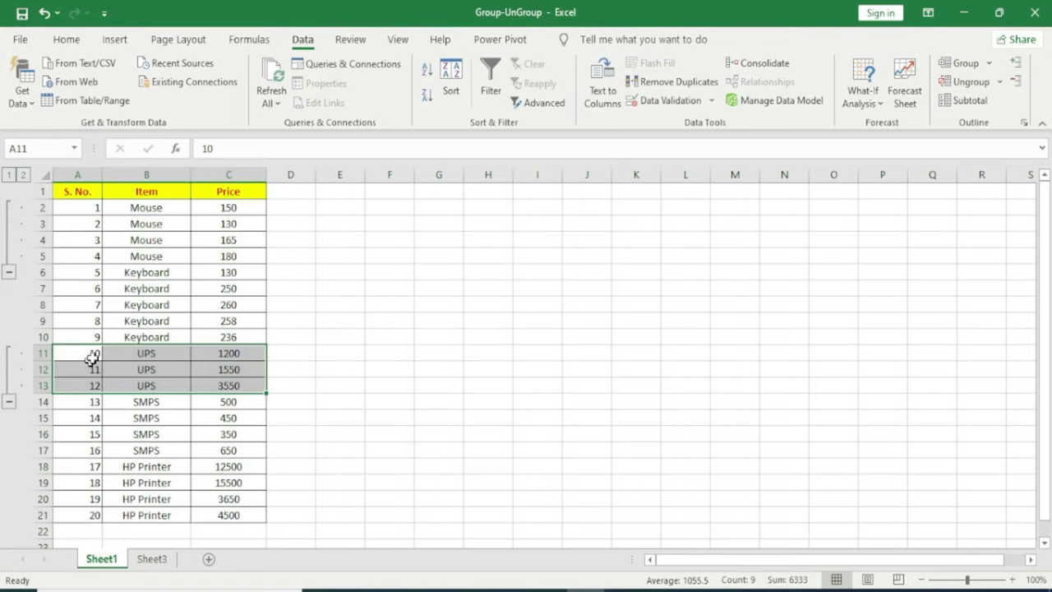
{"action": "left_click_drag", "start_coordinate": [77, 191], "coordinate": [227, 515]}
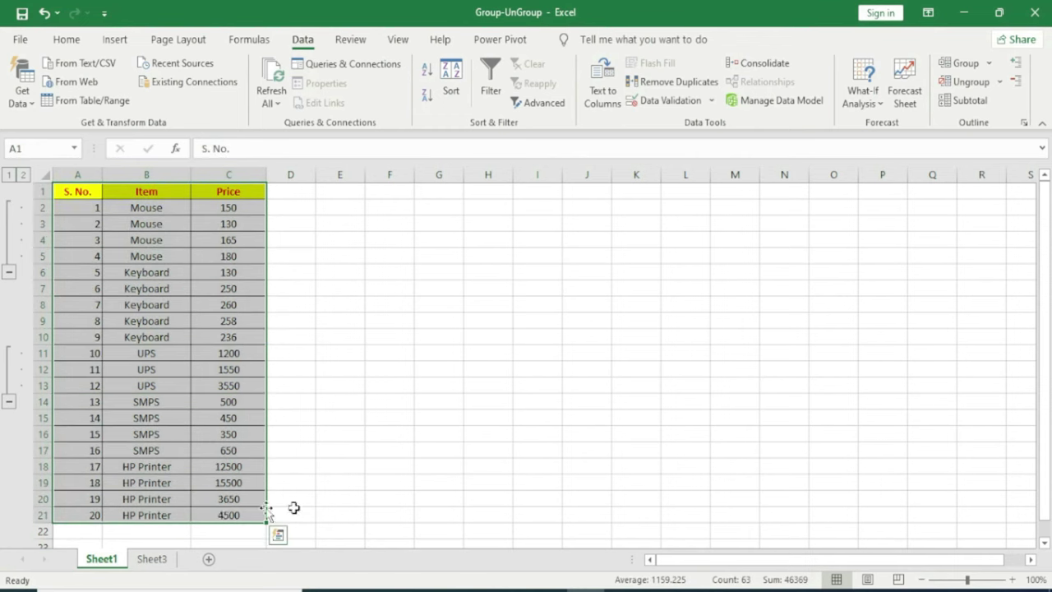
Clear the entire row outline, then reselect the whole table A1:C21
{"action": "left_click", "coordinate": [1001, 82]}
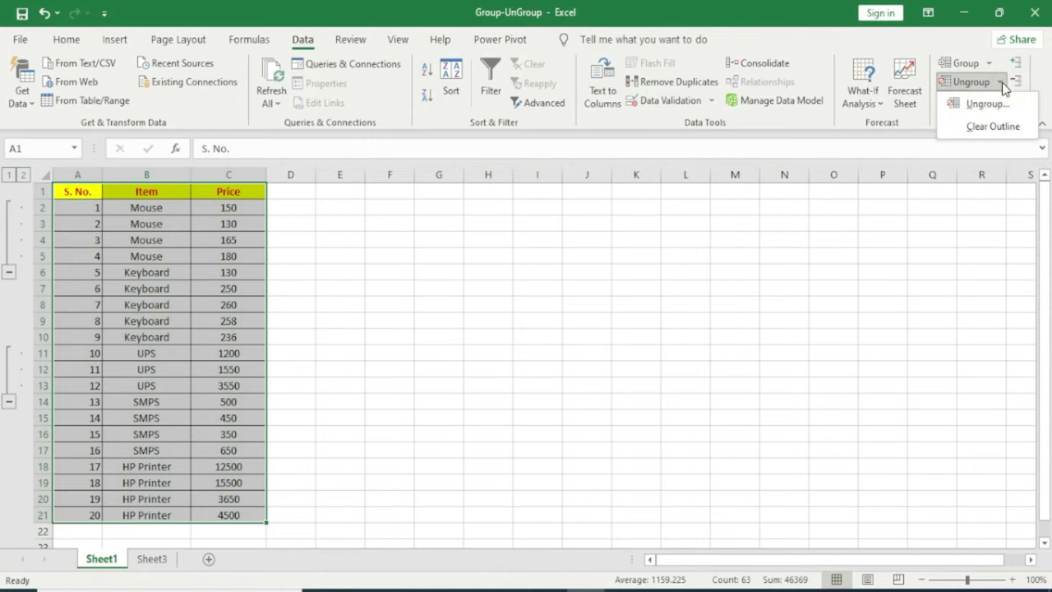
{"action": "left_click", "coordinate": [1003, 129]}
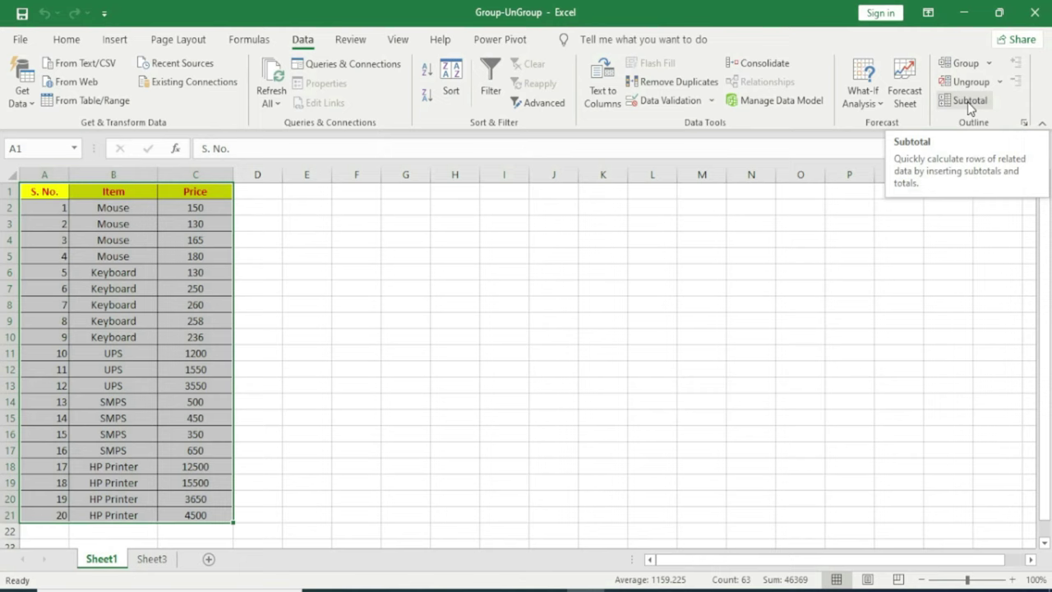
{"action": "left_click", "coordinate": [498, 362]}
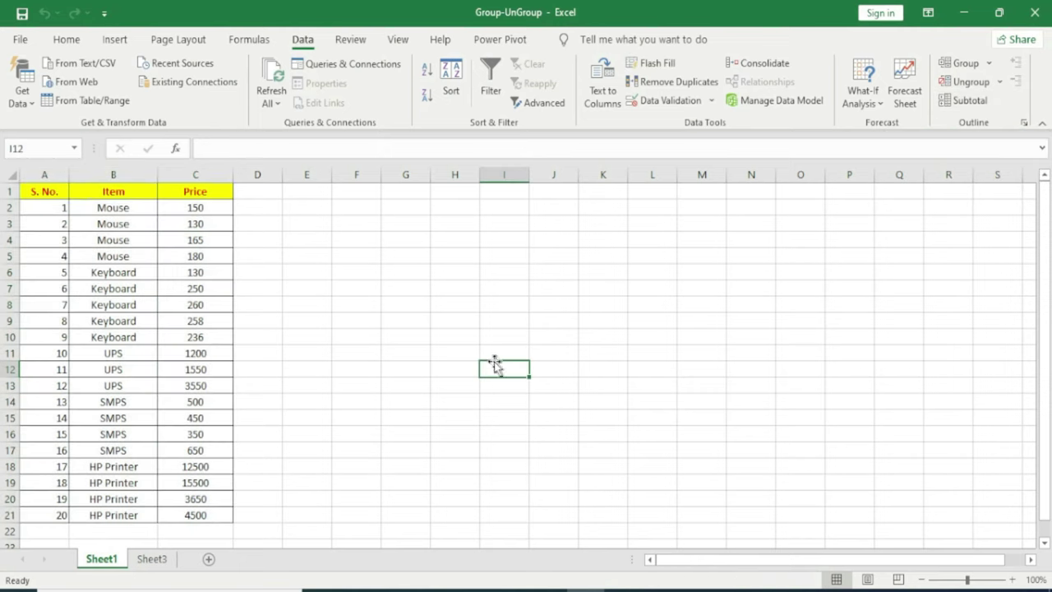
{"action": "left_click_drag", "start_coordinate": [39, 196], "coordinate": [205, 515]}
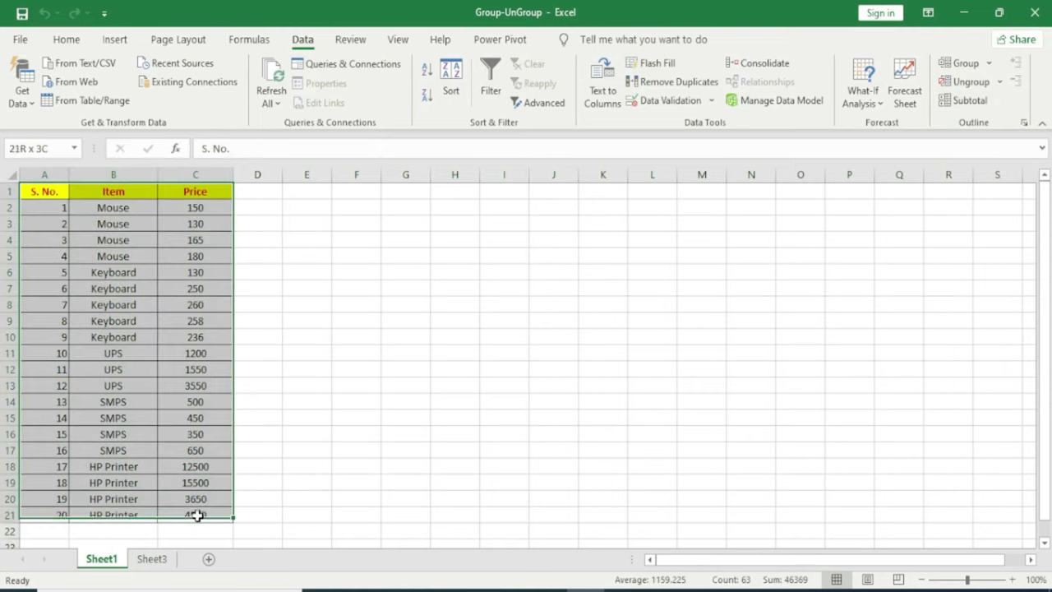
Set Subtotal to Sum the Price column at each change in Item and apply it
{"action": "left_click", "coordinate": [971, 105]}
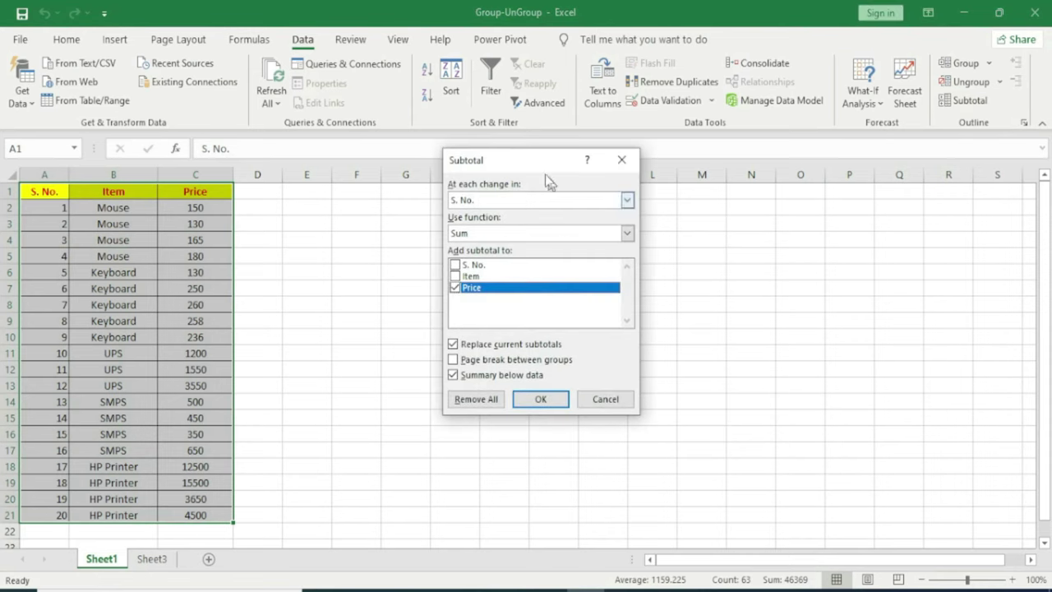
{"action": "left_click_drag", "start_coordinate": [545, 174], "coordinate": [536, 226]}
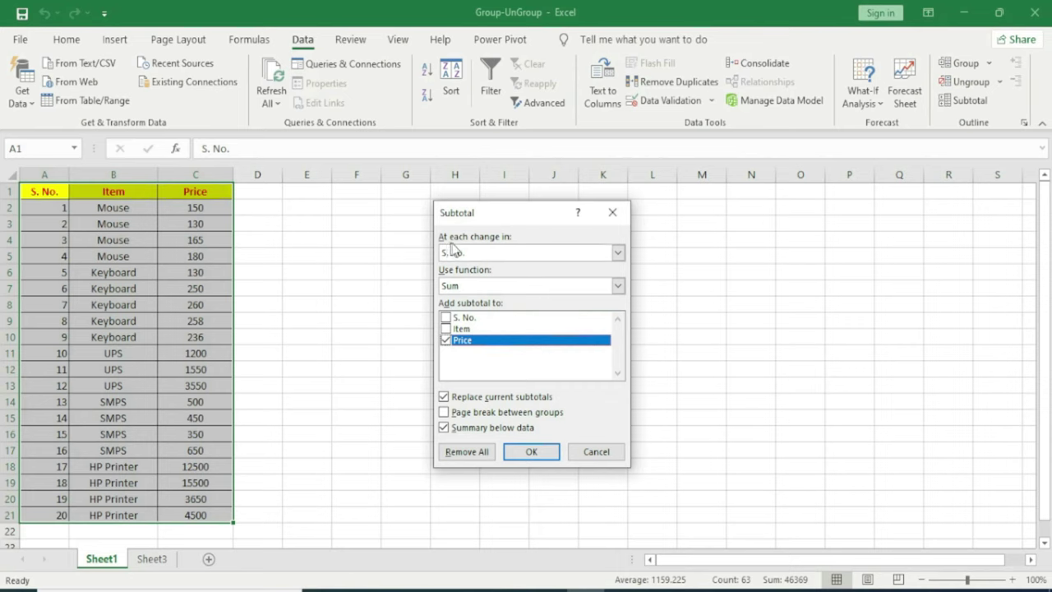
{"action": "left_click", "coordinate": [504, 255]}
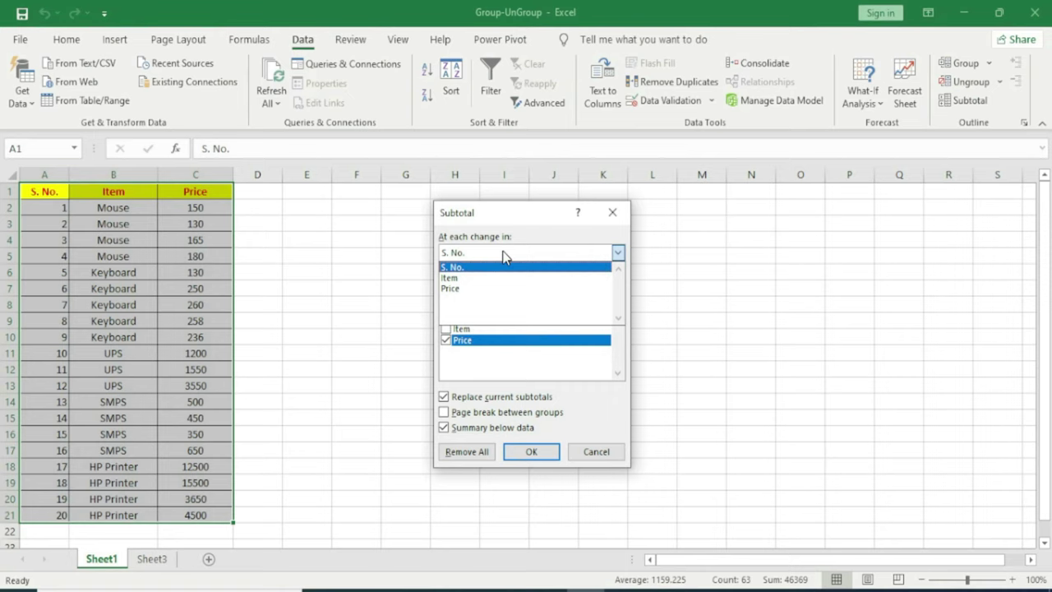
{"action": "left_click", "coordinate": [467, 280]}
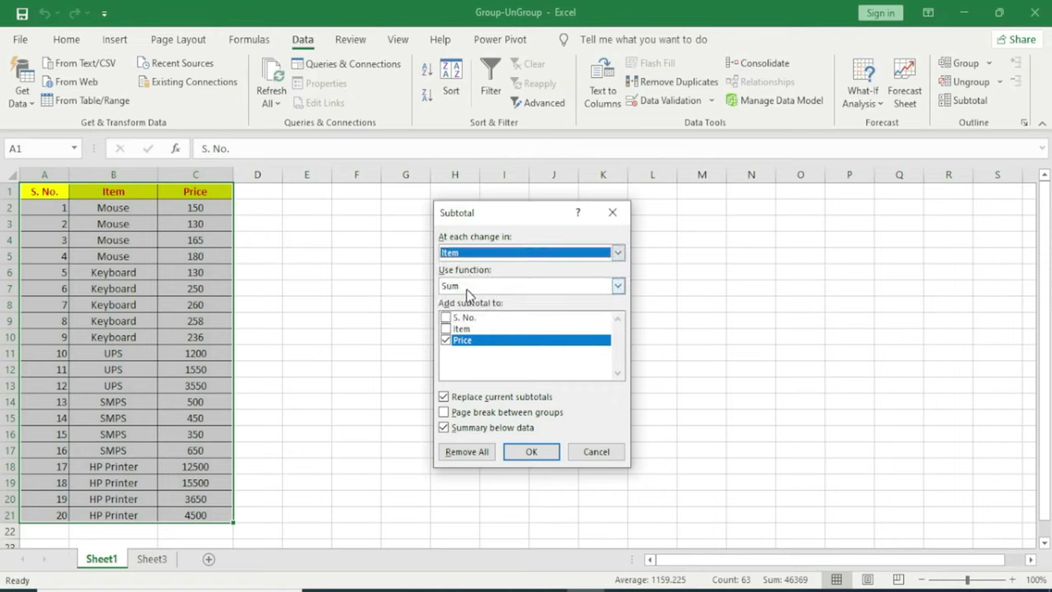
{"action": "left_click", "coordinate": [467, 288]}
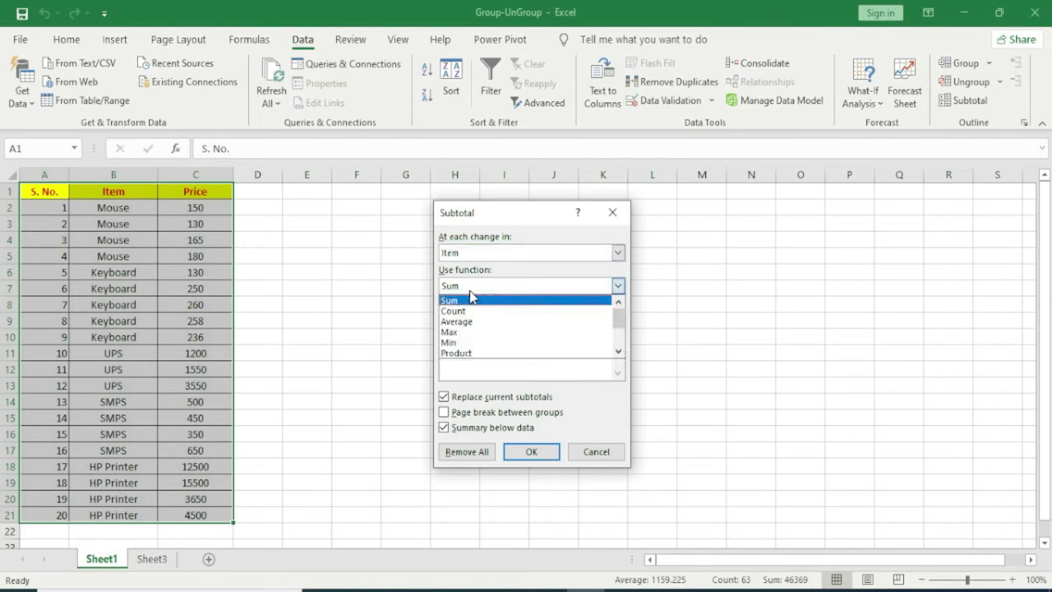
{"action": "left_click", "coordinate": [471, 293]}
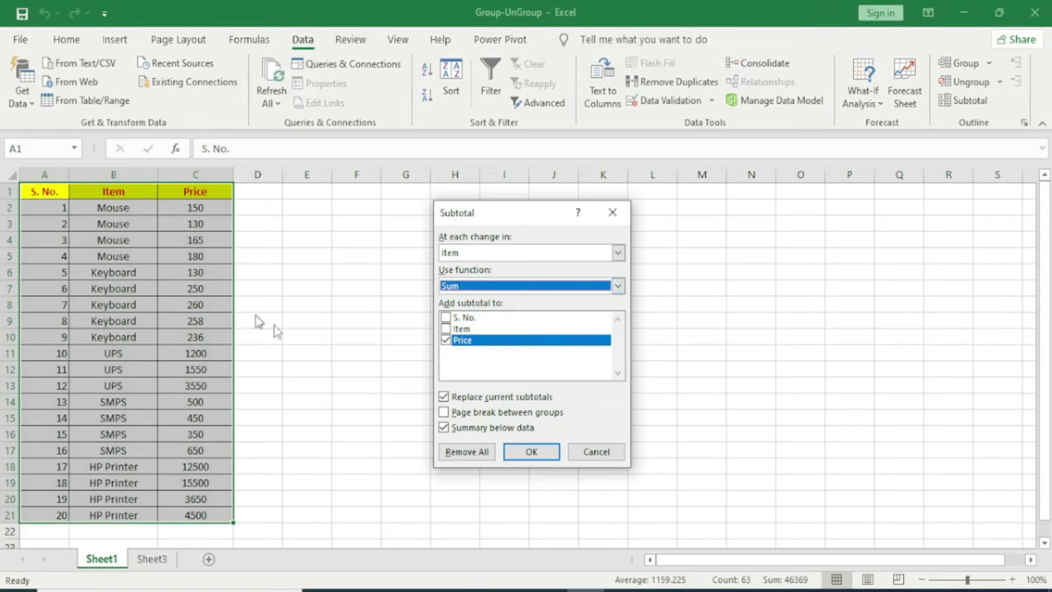
{"action": "left_click", "coordinate": [531, 454]}
Apply the subtotals and check the Mouse prices and the Mouse Total 625 SUBTOTAL formula
{"action": "left_click", "coordinate": [267, 276]}
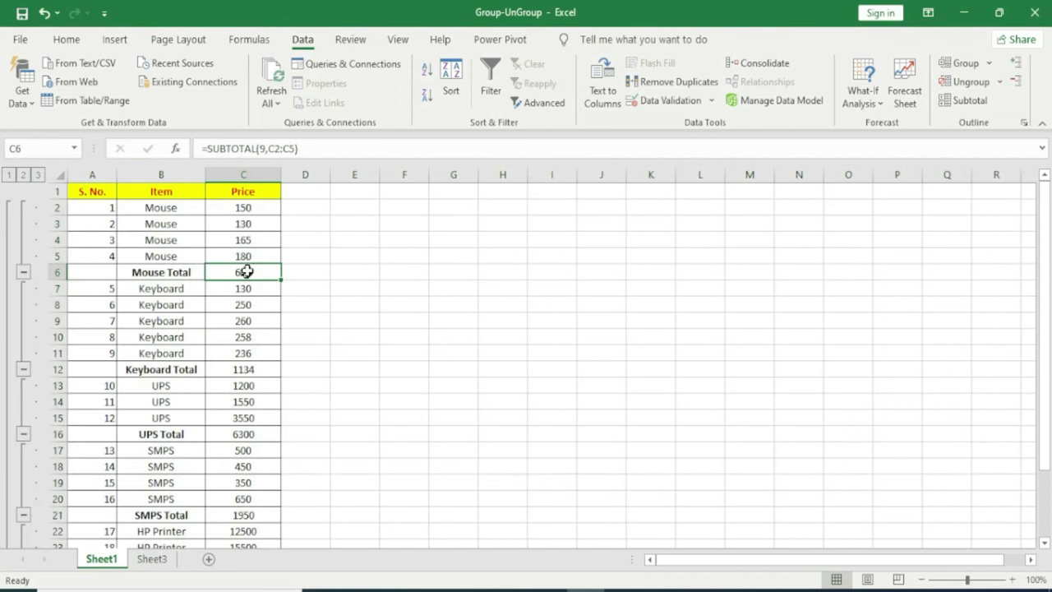
{"action": "left_click", "coordinate": [252, 208]}
{"action": "left_click", "coordinate": [256, 241]}
{"action": "left_click", "coordinate": [256, 253]}
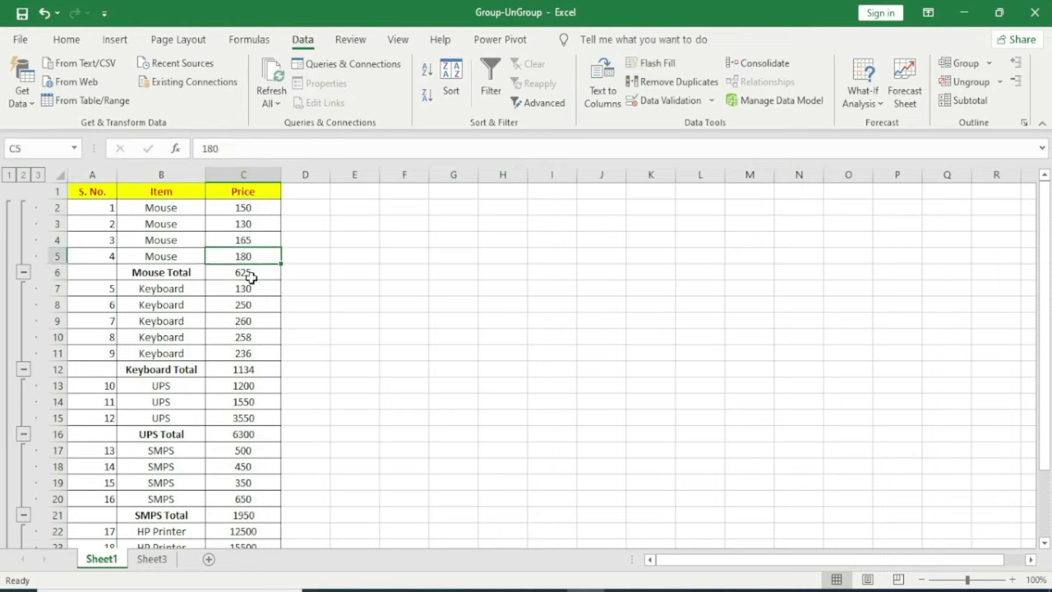
{"action": "left_click", "coordinate": [251, 277]}
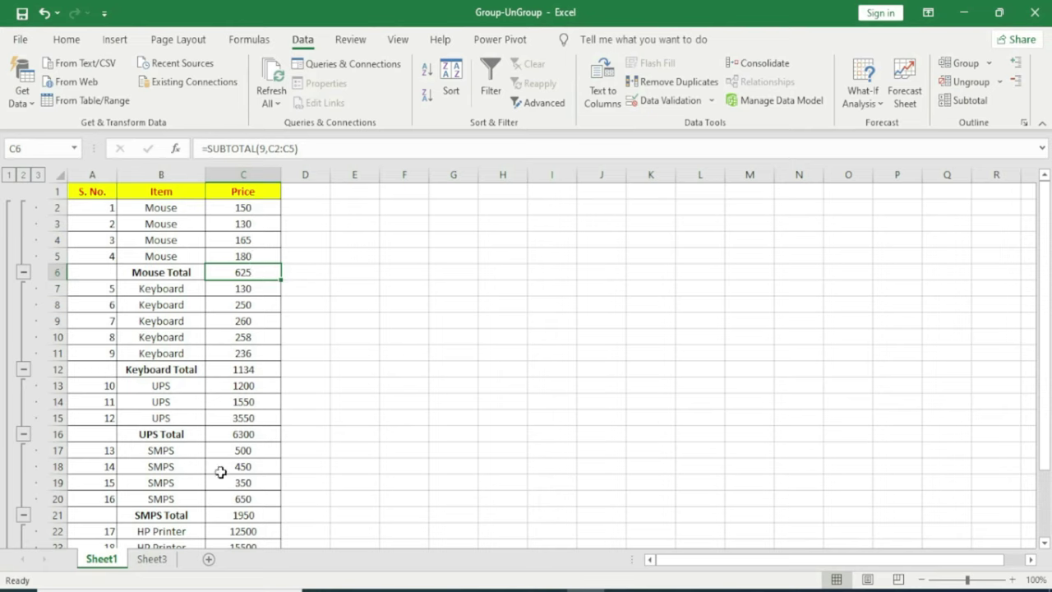
Check the Grand Total 46159 formula =SUBTOTAL(9,C2:C25) at the bottom of the table
{"action": "scroll", "coordinate": [240, 407], "scroll_direction": "down", "scroll_amount": 2}
{"action": "scroll", "coordinate": [237, 415], "scroll_direction": "down", "scroll_amount": 1}
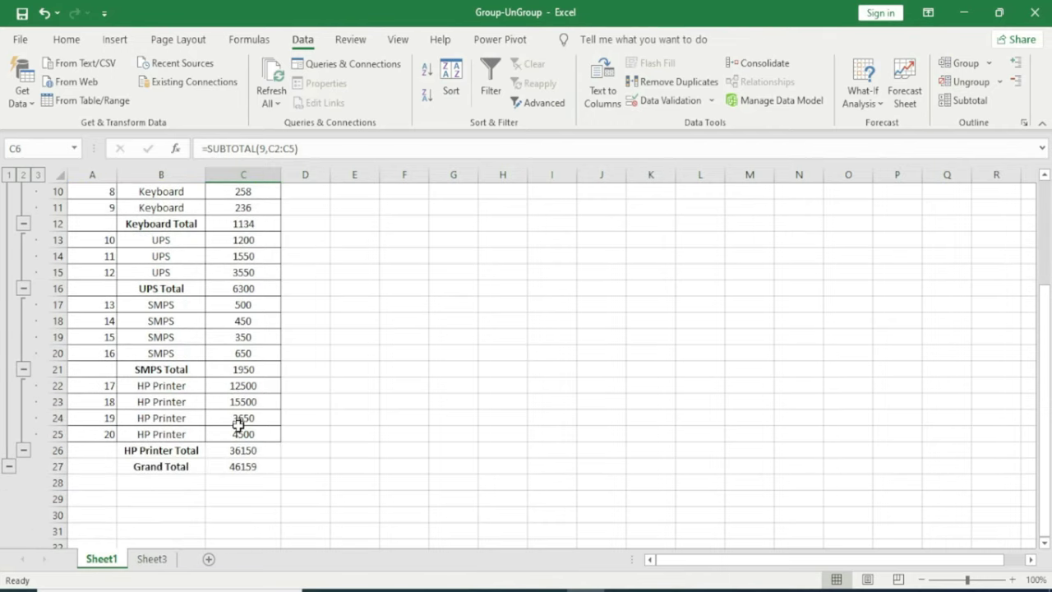
{"action": "left_click", "coordinate": [253, 466]}
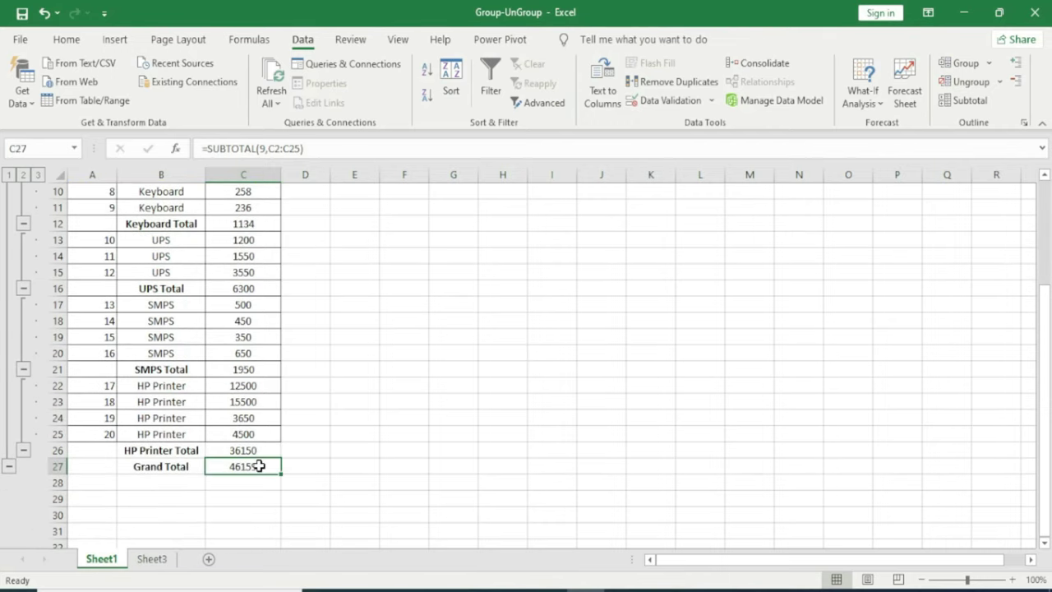
{"action": "scroll", "coordinate": [259, 435], "scroll_direction": "up", "scroll_amount": 3}
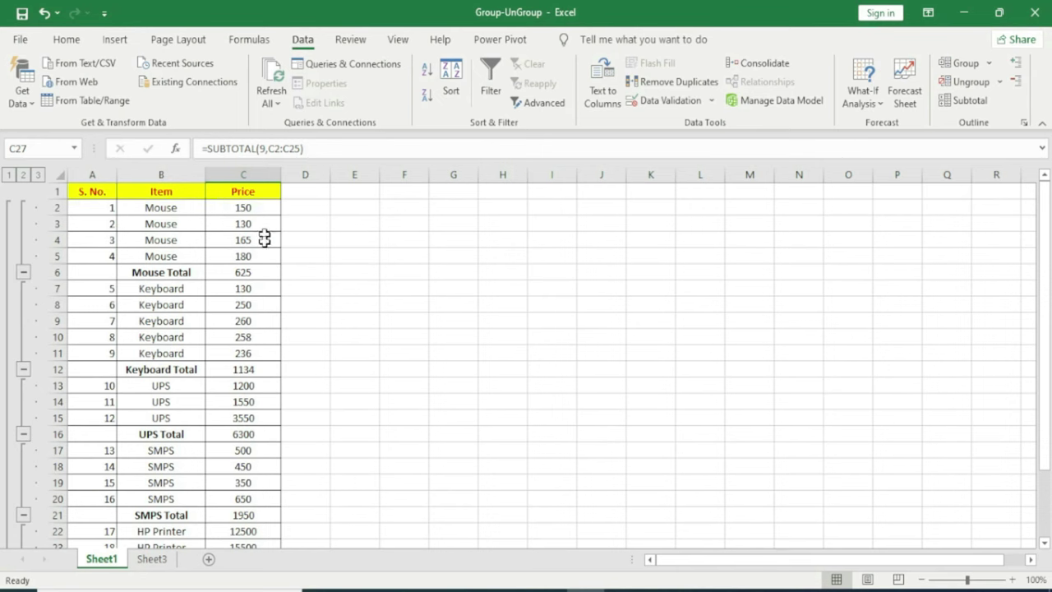
{"action": "scroll", "coordinate": [239, 440], "scroll_direction": "down", "scroll_amount": 2}
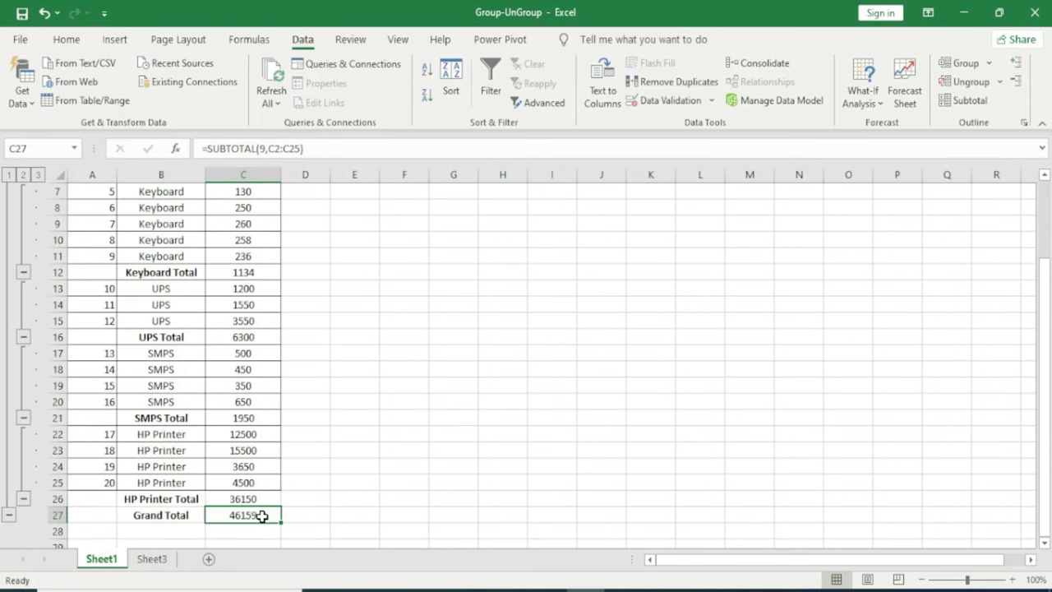
{"action": "scroll", "coordinate": [123, 354], "scroll_direction": "up", "scroll_amount": 2}
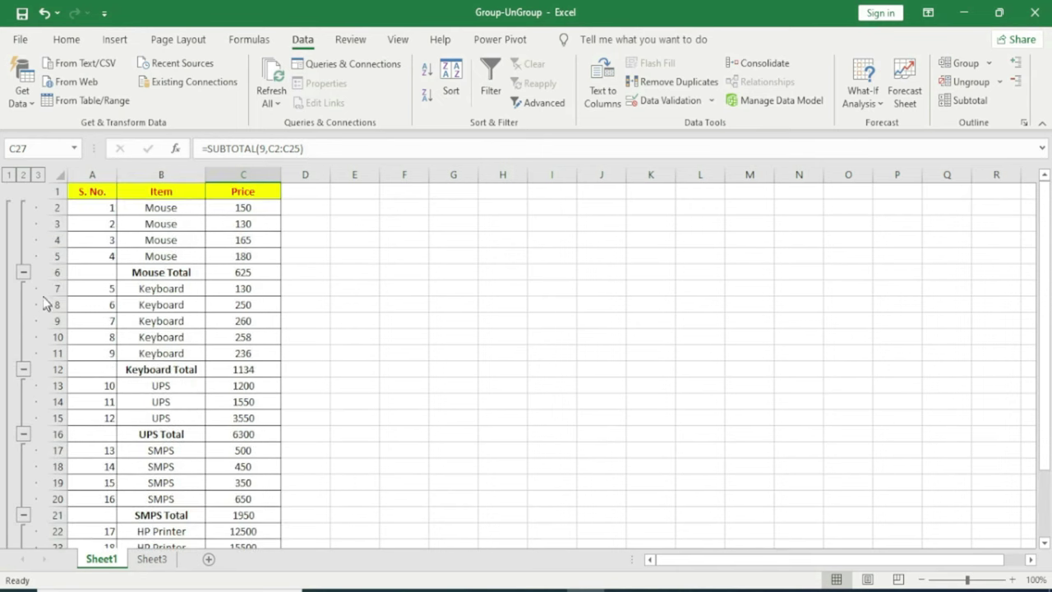
Collapse the Mouse, Keyboard, UPS, SMPS and HP Printer detail rows
{"action": "left_click", "coordinate": [24, 267]}
{"action": "left_click", "coordinate": [24, 304]}
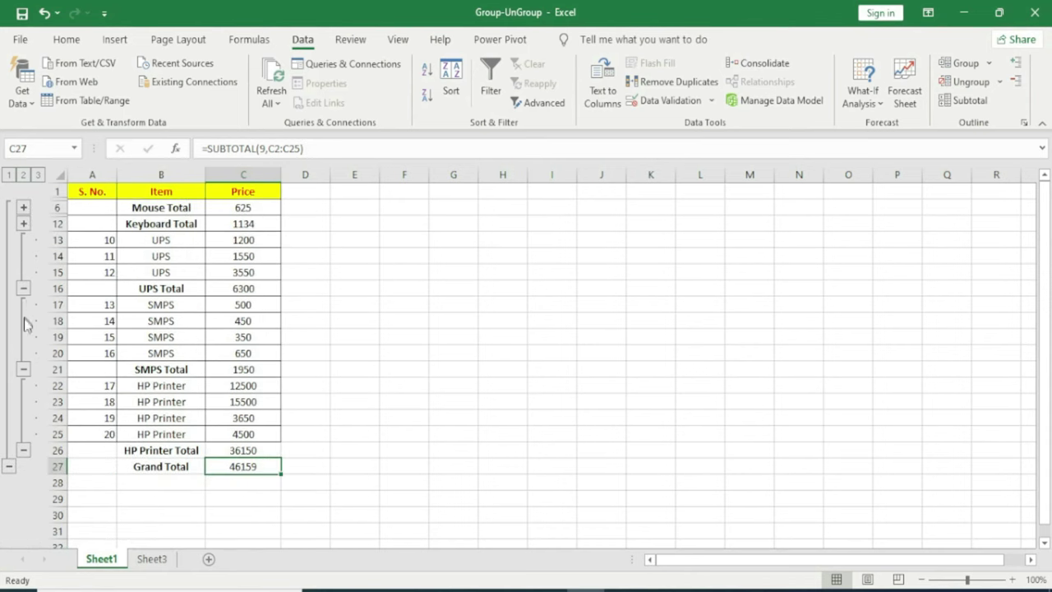
{"action": "left_click", "coordinate": [24, 288]}
{"action": "left_click", "coordinate": [24, 321]}
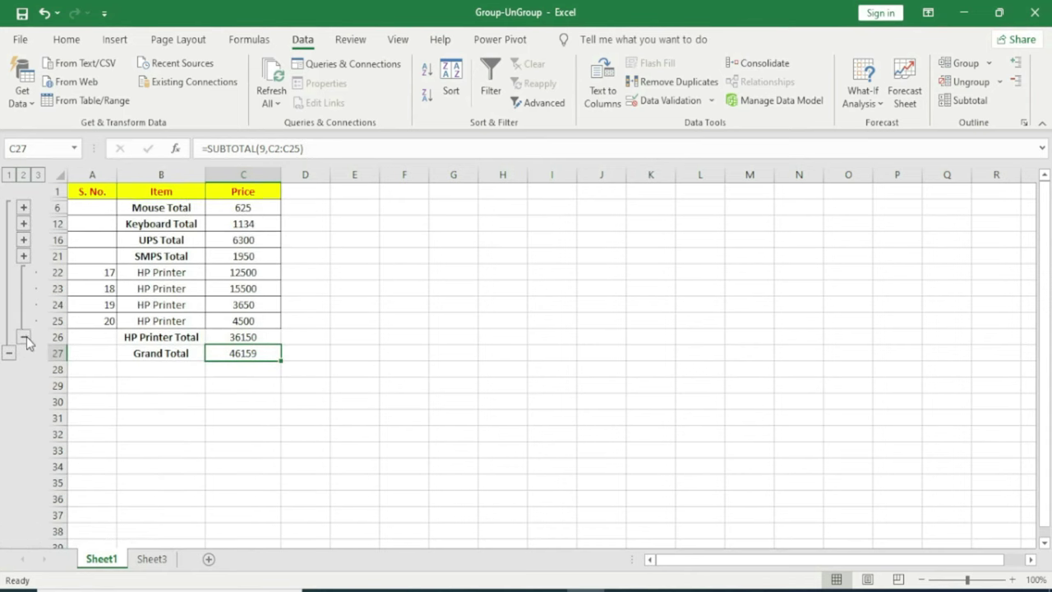
{"action": "left_click", "coordinate": [23, 337]}
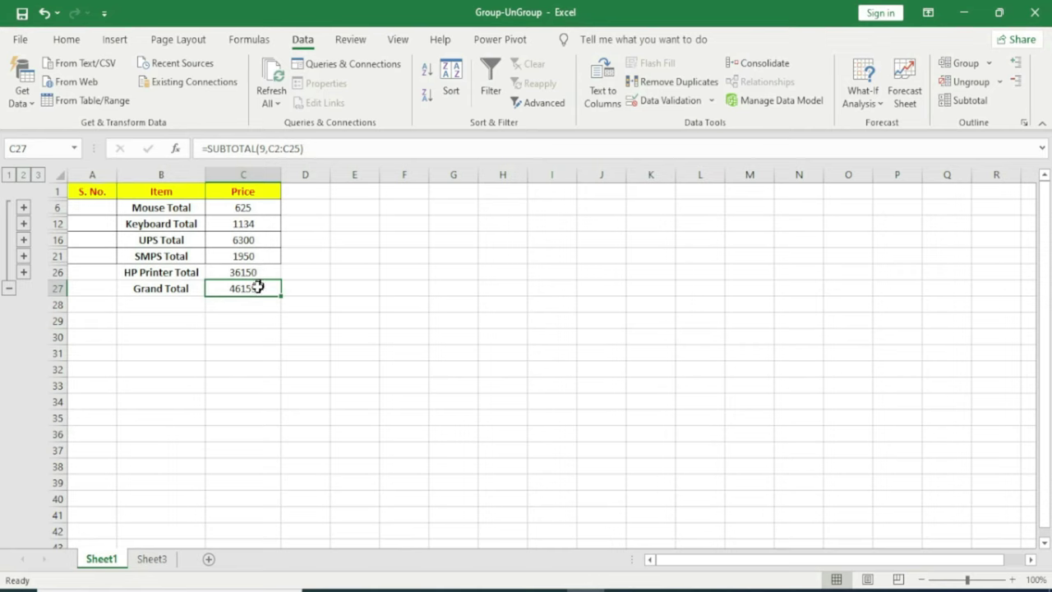
Inspect the SUBTOTAL formulas of each item total and the Grand Total
{"action": "left_click", "coordinate": [242, 209]}
{"action": "left_click", "coordinate": [242, 224]}
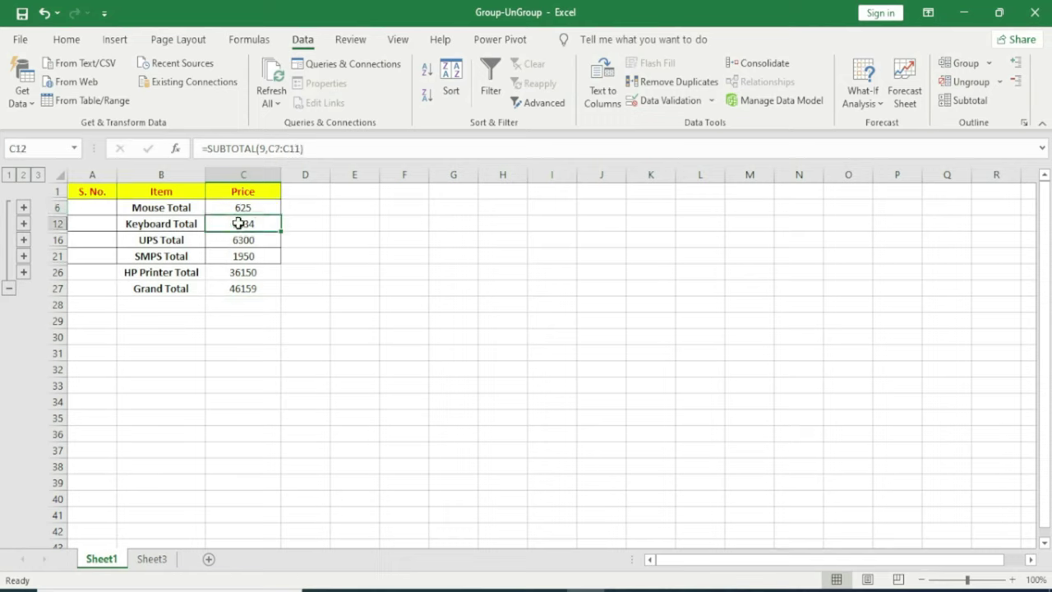
{"action": "left_click", "coordinate": [267, 238]}
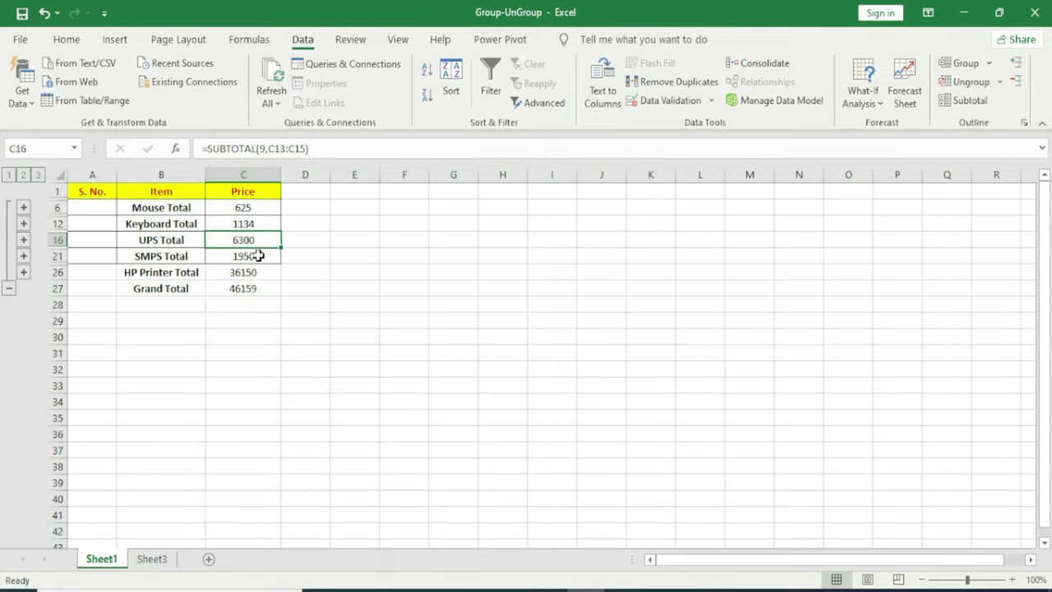
{"action": "left_click", "coordinate": [262, 257]}
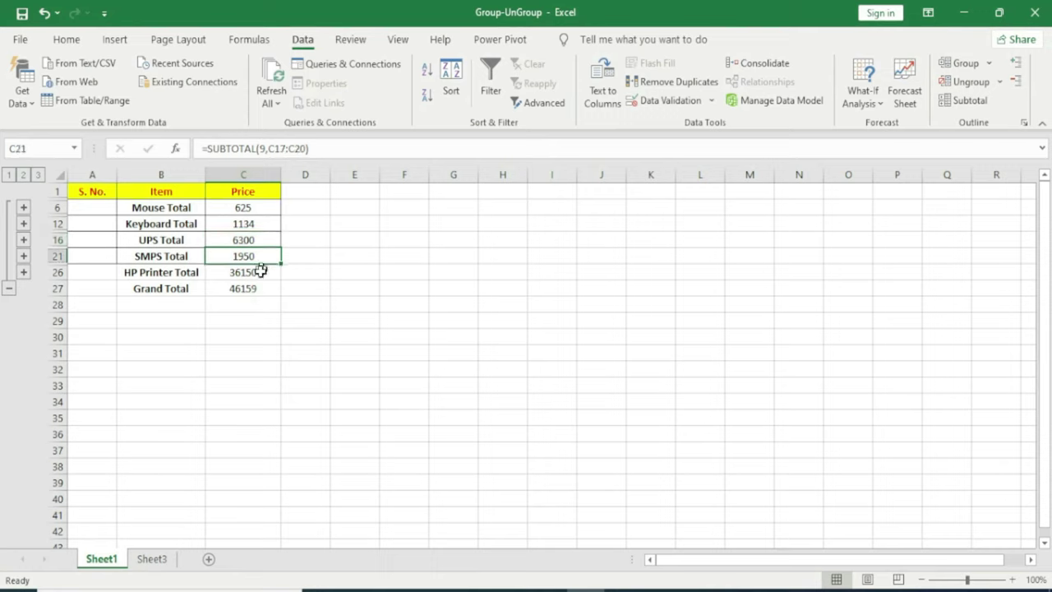
{"action": "left_click", "coordinate": [256, 288]}
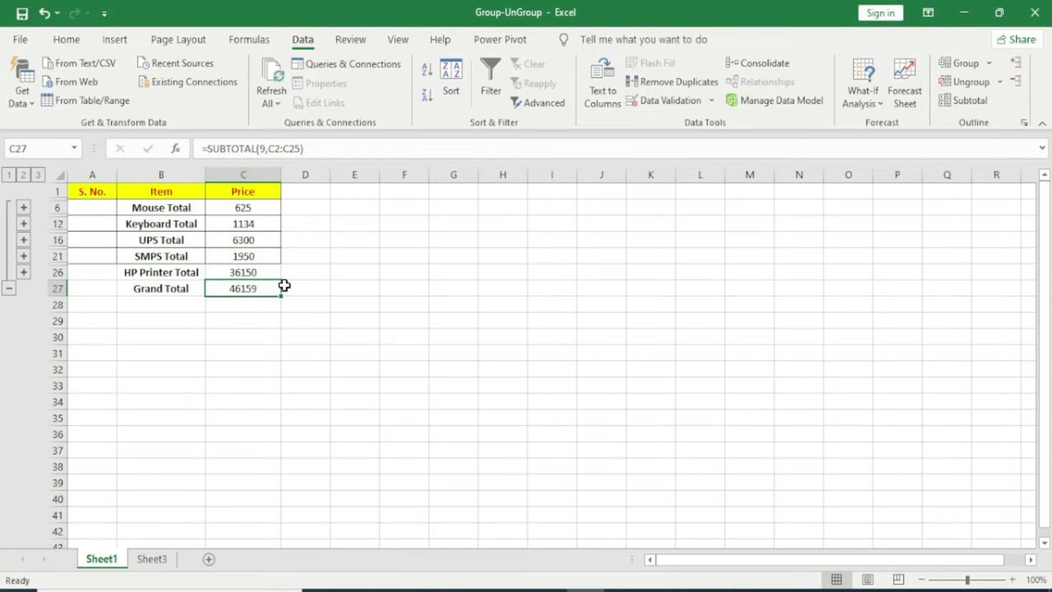
Expand all detail rows, then collapse to outline level 1 showing only Grand Total 46159
{"action": "left_click", "coordinate": [1017, 65]}
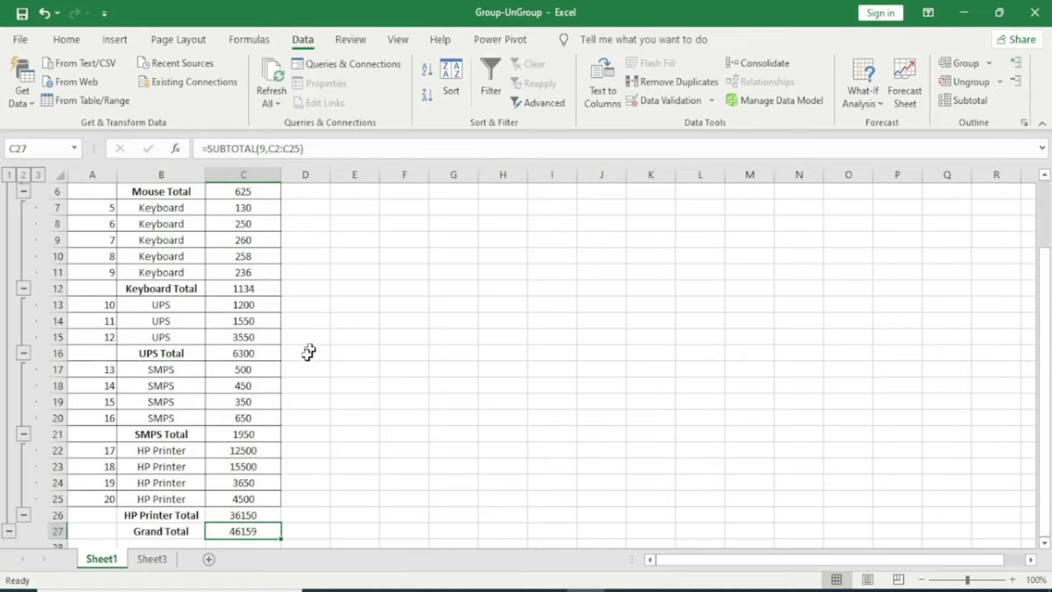
{"action": "scroll", "coordinate": [254, 376], "scroll_direction": "down", "scroll_amount": 2}
{"action": "scroll", "coordinate": [734, 295], "scroll_direction": "up", "scroll_amount": 3}
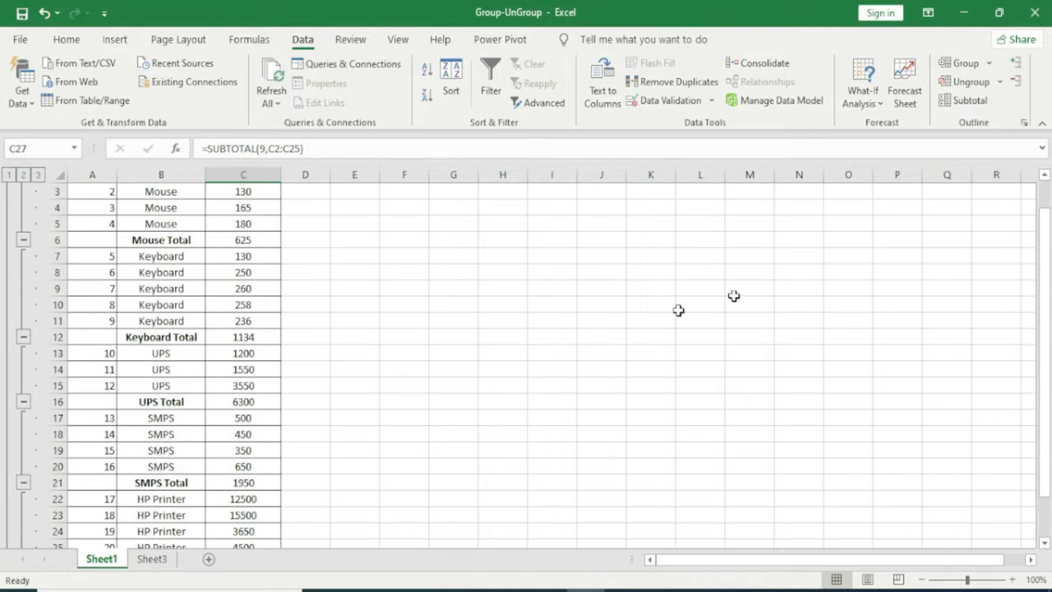
{"action": "left_click", "coordinate": [1017, 81]}
{"action": "scroll", "coordinate": [377, 373], "scroll_direction": "up", "scroll_amount": 1}
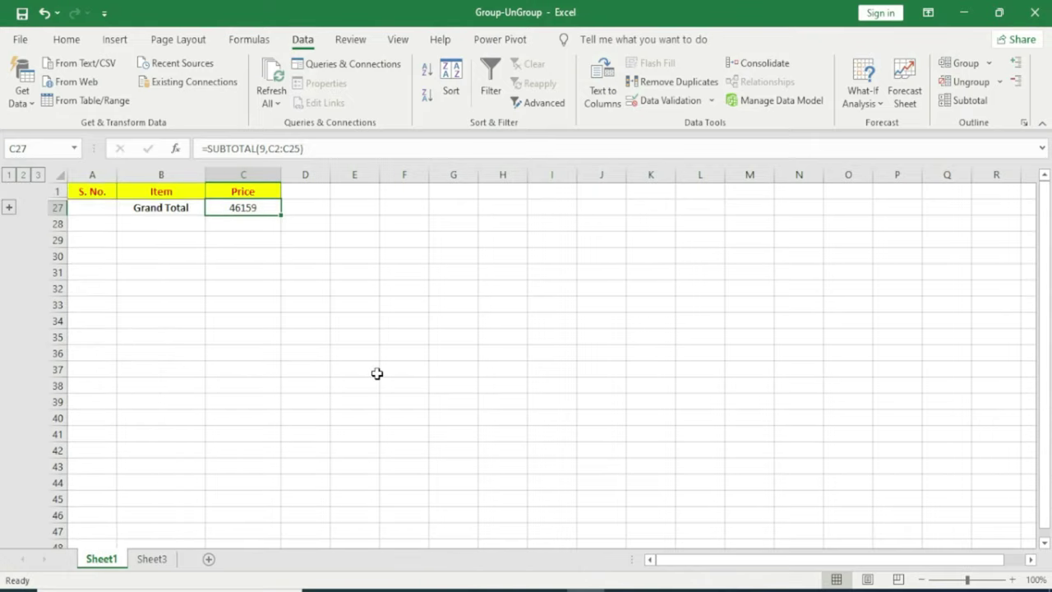